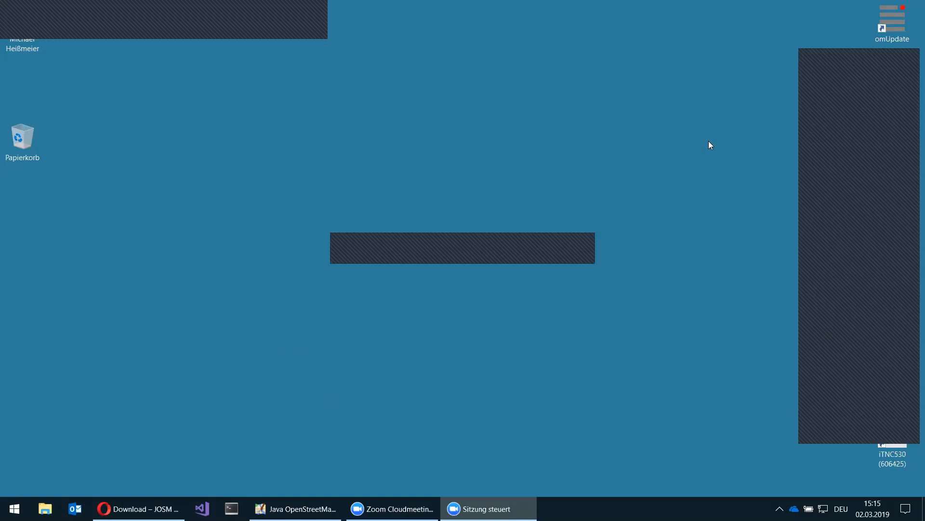
- Collapse the Zoom video panel and bring Opera forward with the JOSM Download page
left_click(839, 59)
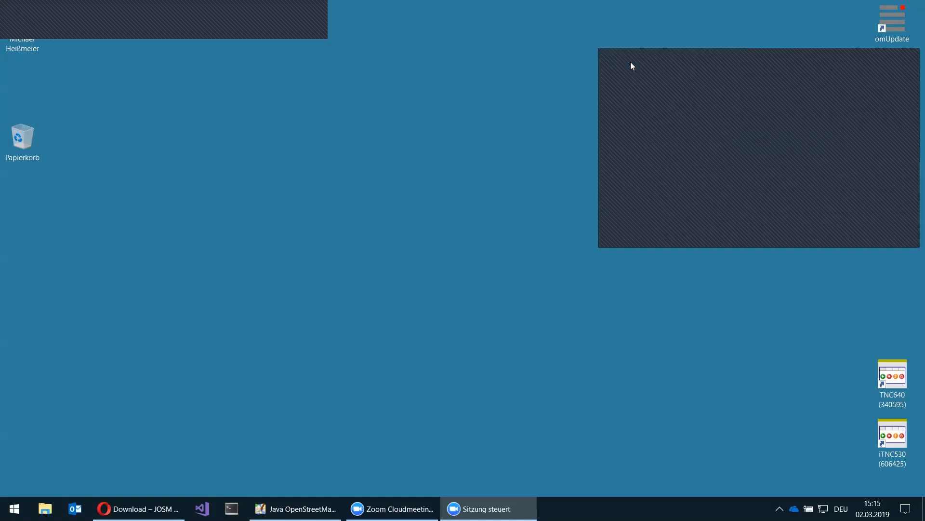
left_click(630, 62)
left_click(812, 63)
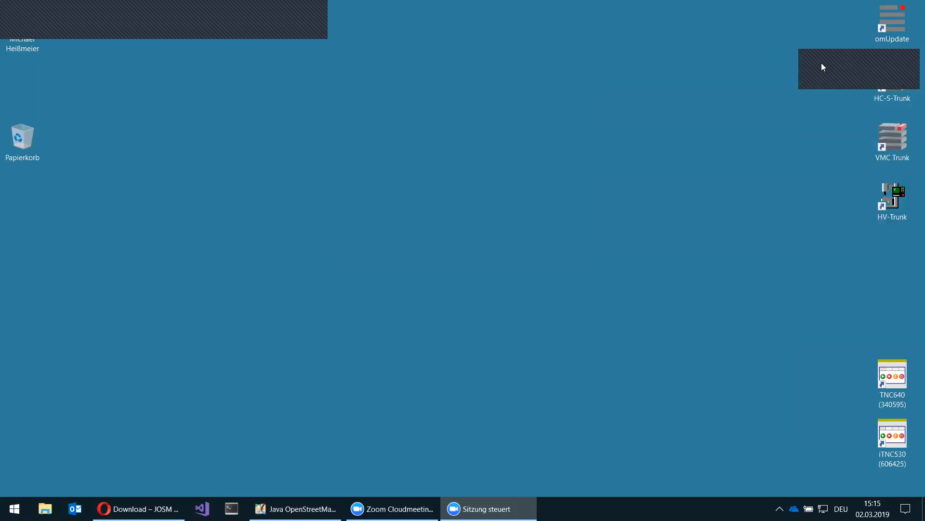
left_click(823, 67)
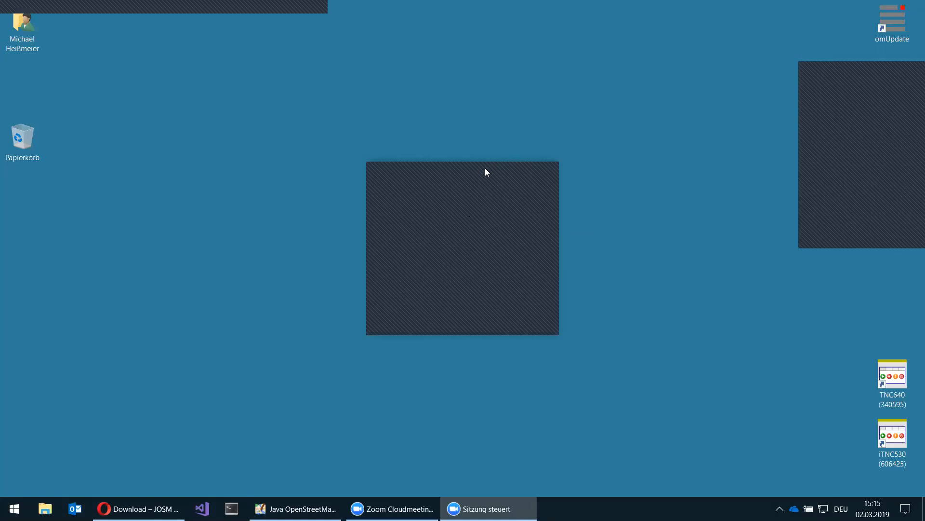
mouse_move(140, 509)
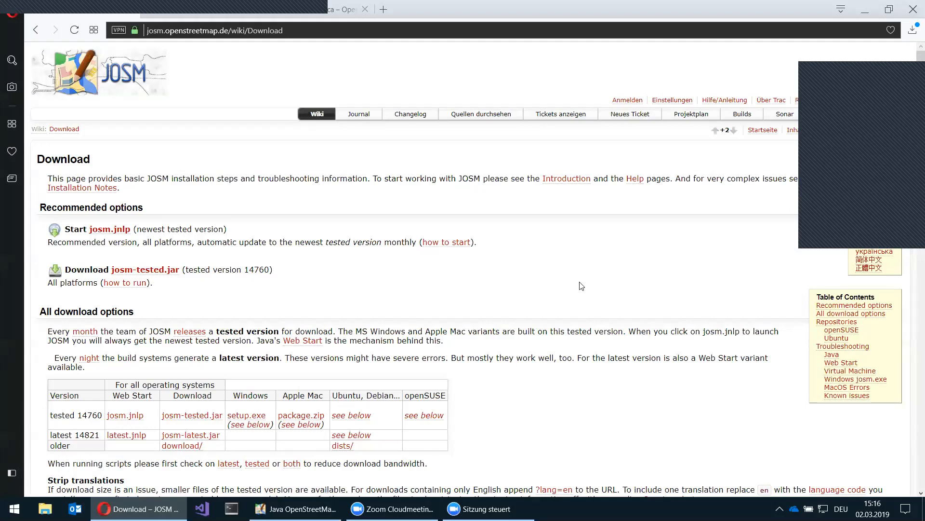
- Read through the JOSM Download wiki page, then minimise Opera to reveal the JOSM editor
scroll(544, 316, "down", 1)
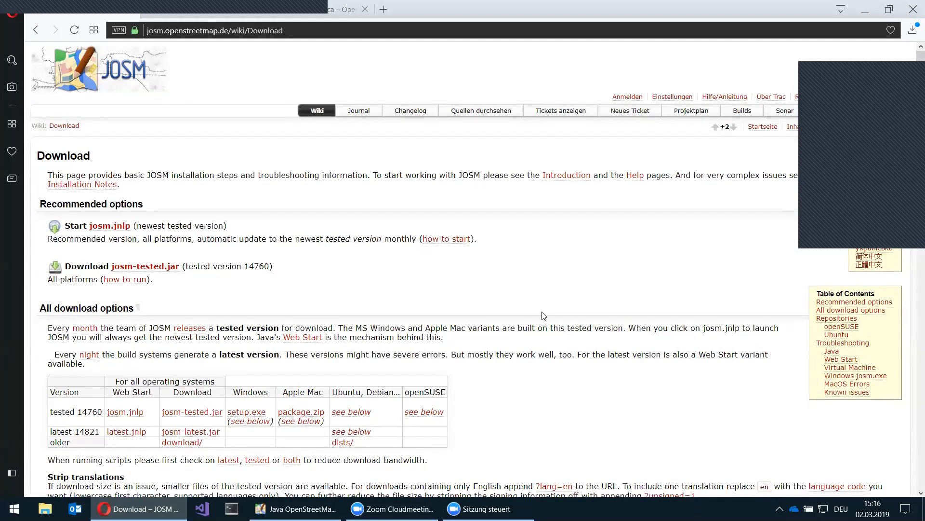
scroll(544, 316, "down", 2)
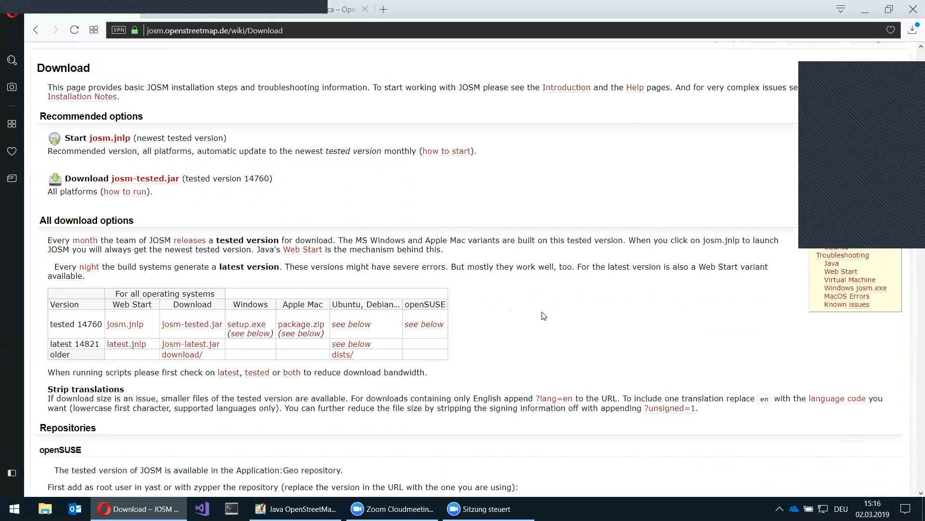
scroll(544, 316, "down", 1)
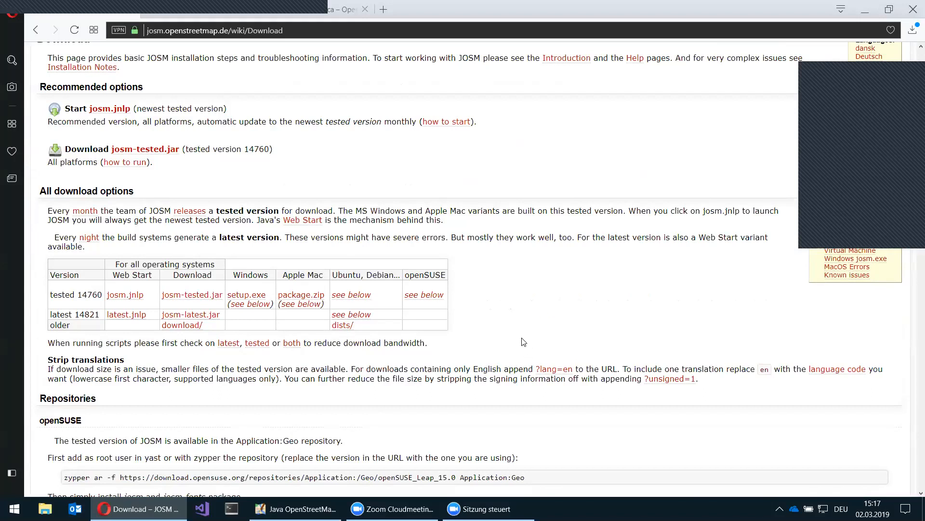
scroll(524, 342, "down", 1)
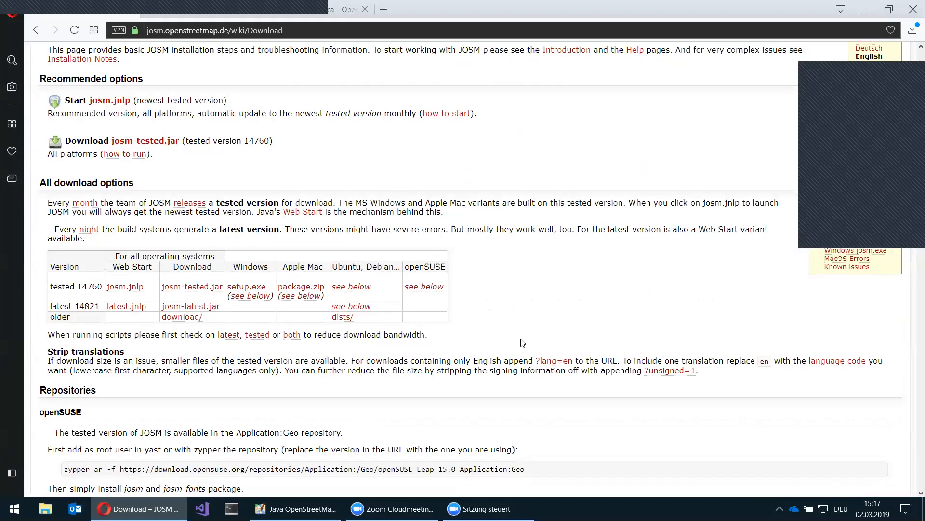
scroll(523, 342, "down", 3)
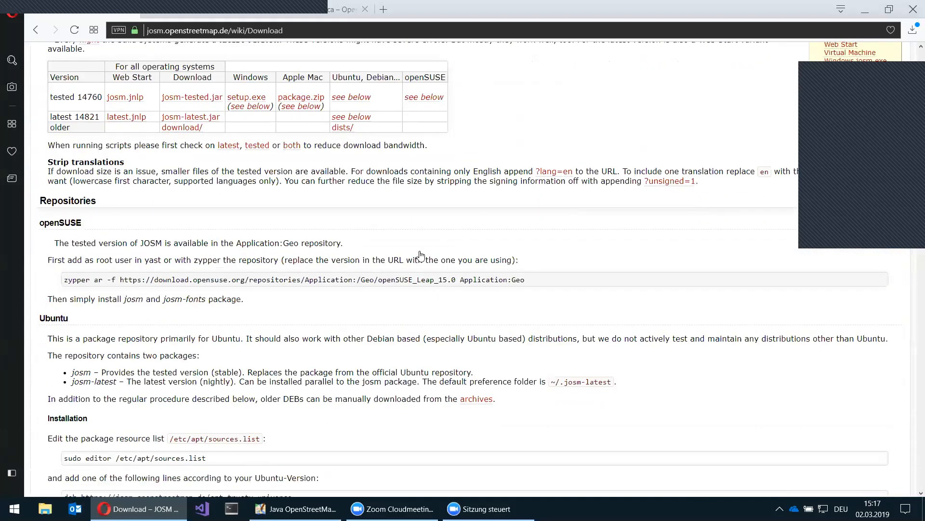
scroll(421, 255, "down", 8)
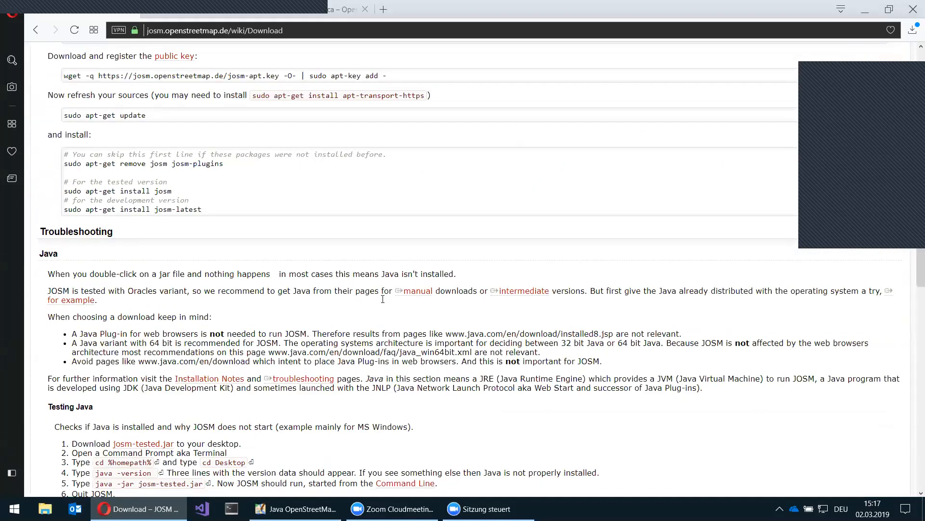
scroll(381, 299, "down", 1)
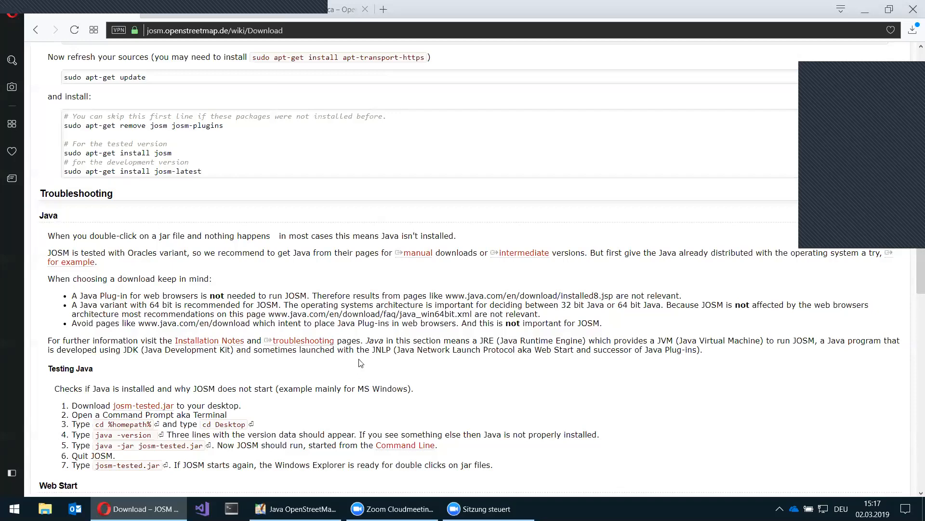
scroll(361, 358, "up", 1)
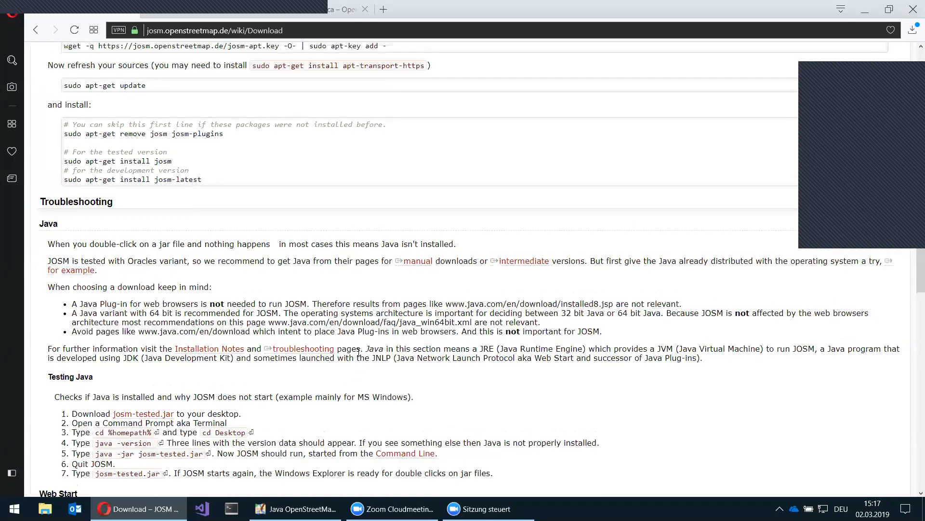
scroll(371, 366, "up", 1)
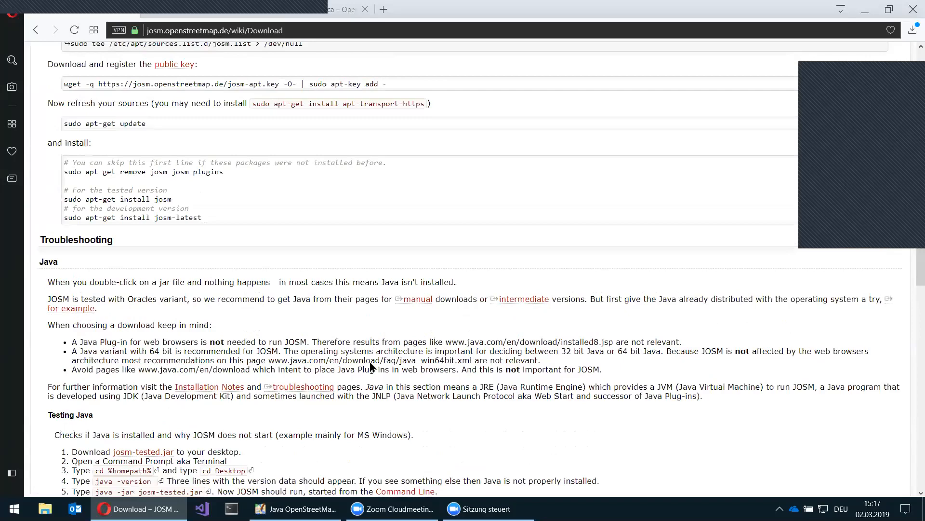
scroll(458, 321, "up", 19)
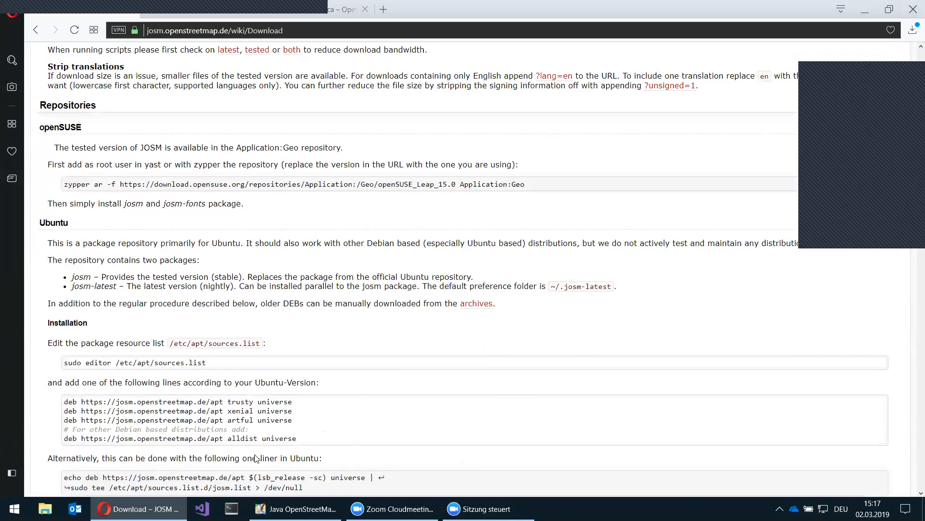
scroll(236, 463, "up", 18)
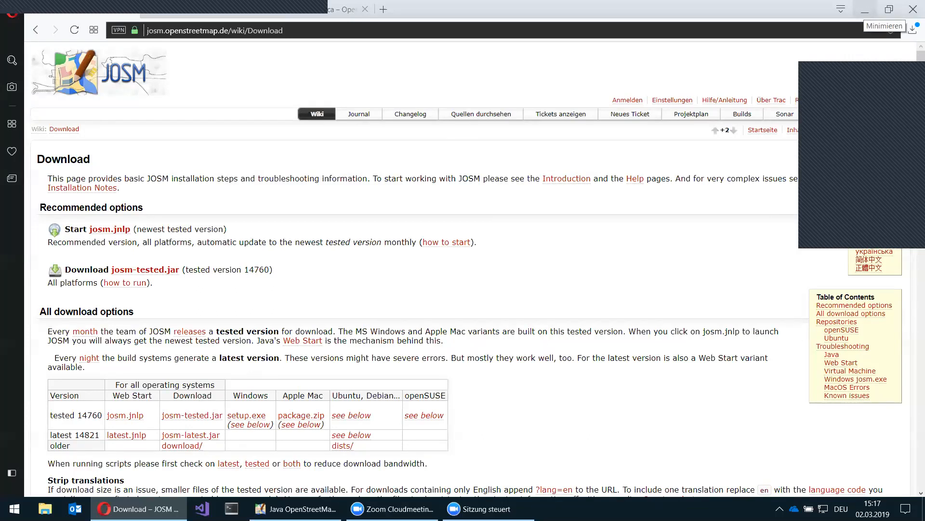
left_click(308, 507)
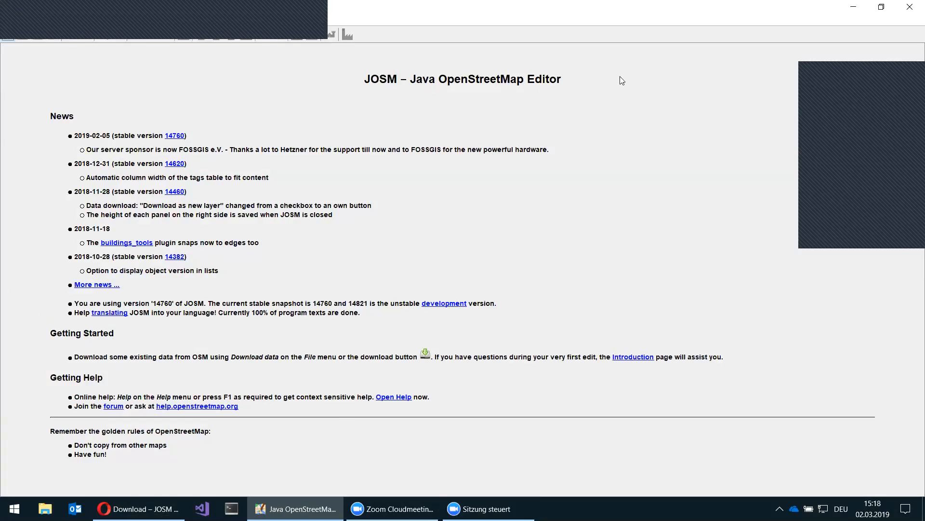
- Restore the JOSM window from maximised, enlarge it by its corner, and show the Edit menu
left_click(881, 7)
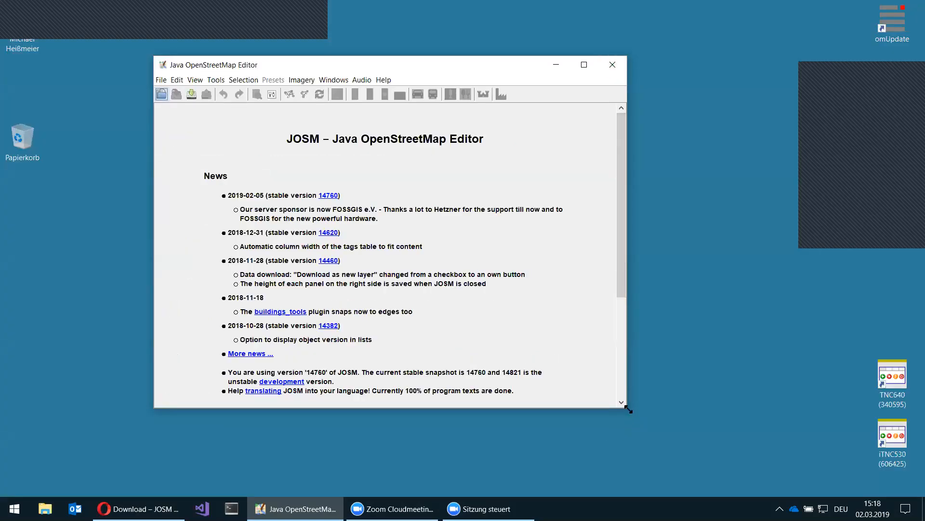
left_click_drag(629, 409, 864, 483)
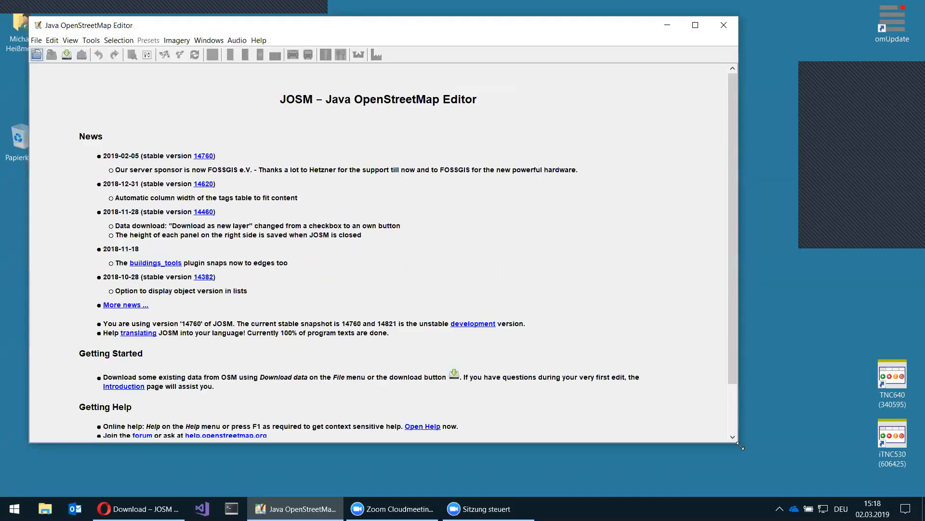
left_click_drag(740, 447, 801, 482)
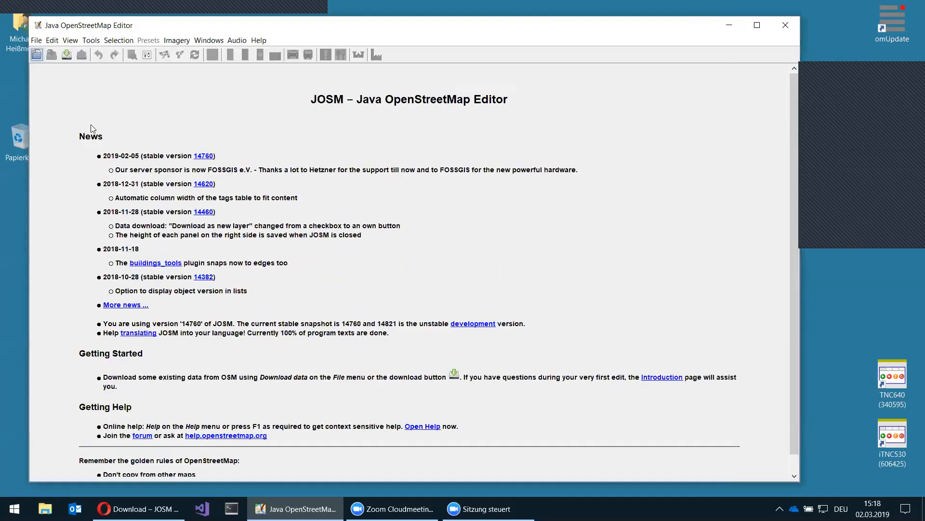
left_click(52, 40)
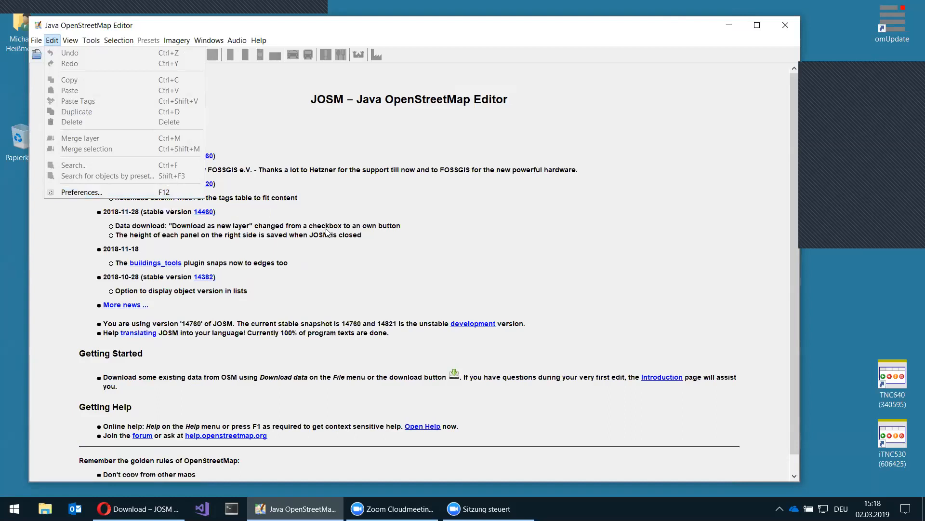
- Open Preferences from the Edit menu, enable Expert Mode, and move the dialog up and left
left_click(377, 210)
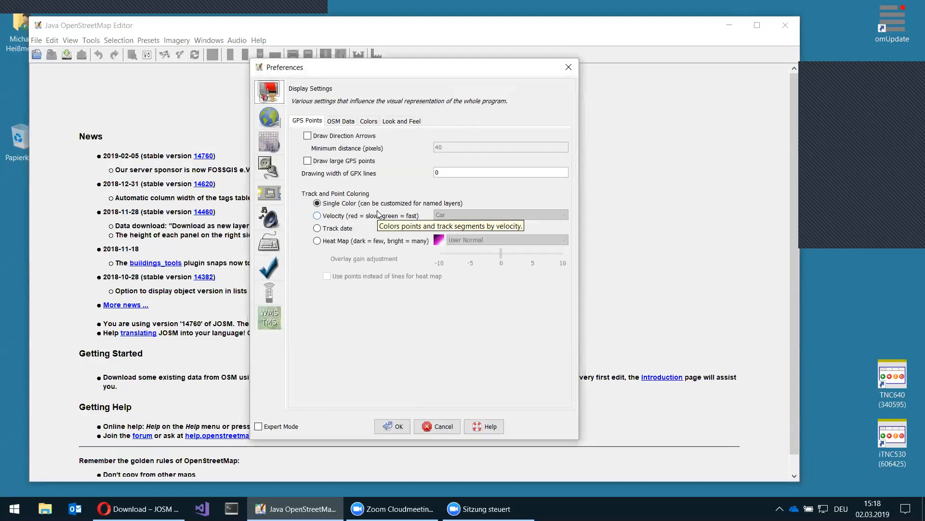
left_click(259, 427)
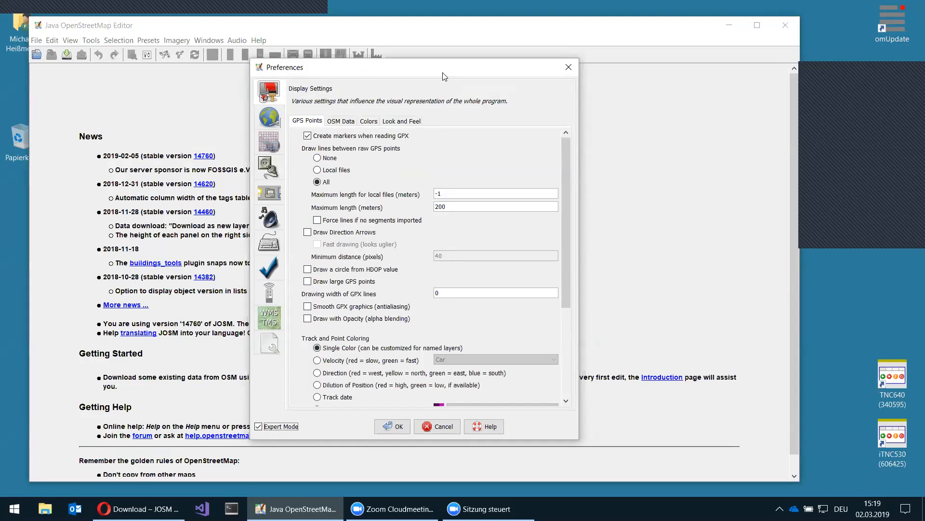
left_click_drag(546, 66, 482, 50)
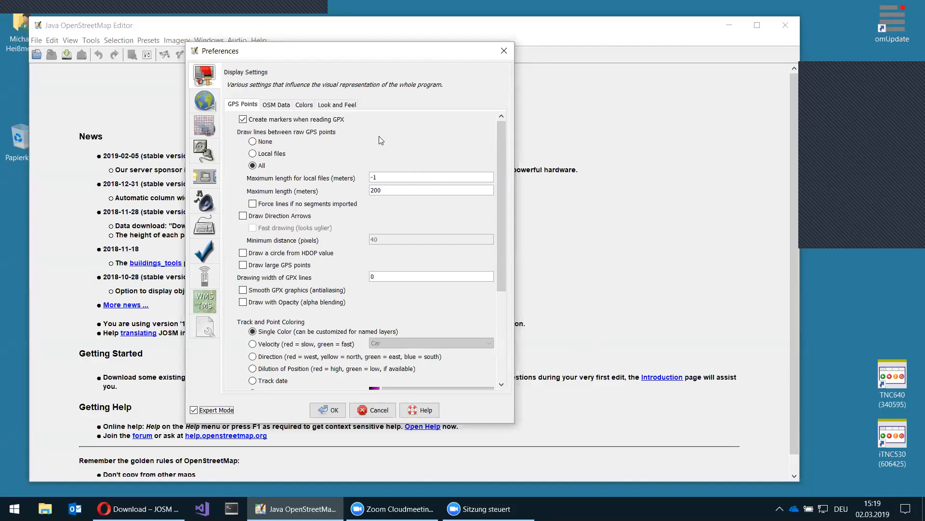
- On the Look and Feel tab, check the Language list and keep English selected
left_click(343, 105)
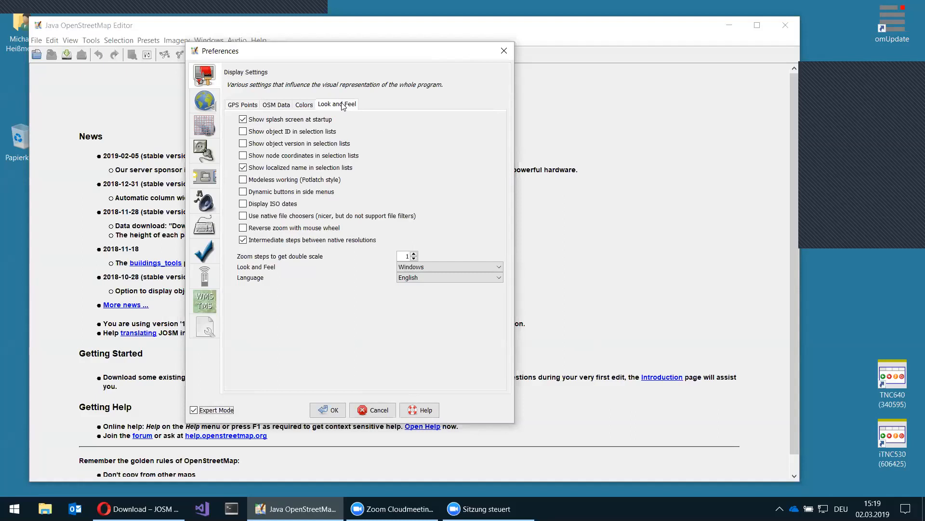
left_click(433, 277)
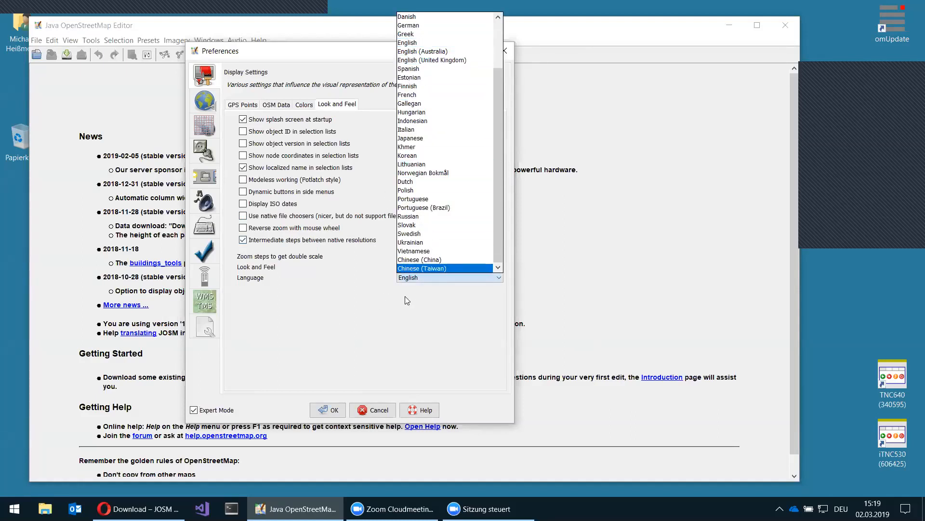
left_click(327, 324)
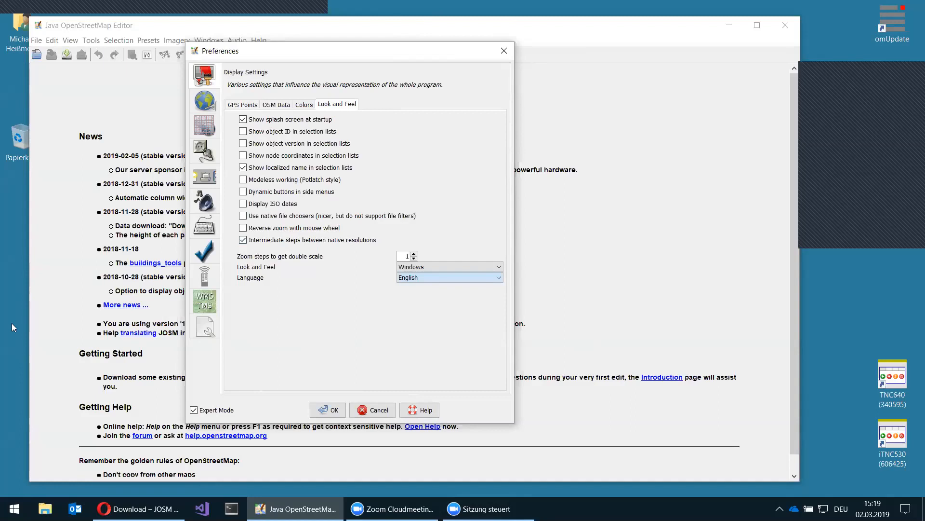
- Authorize JOSM via OAuth with the OSM account's login and accept the access token
left_click(206, 103)
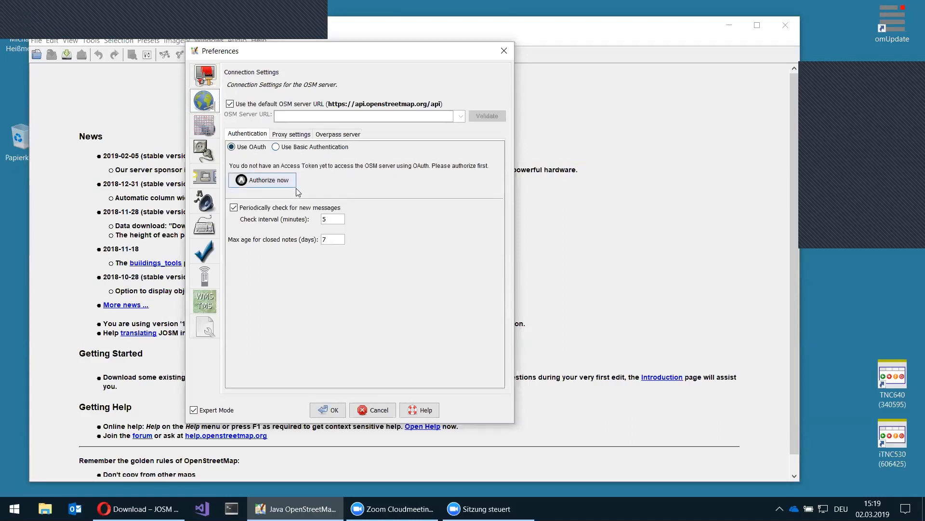
left_click(260, 182)
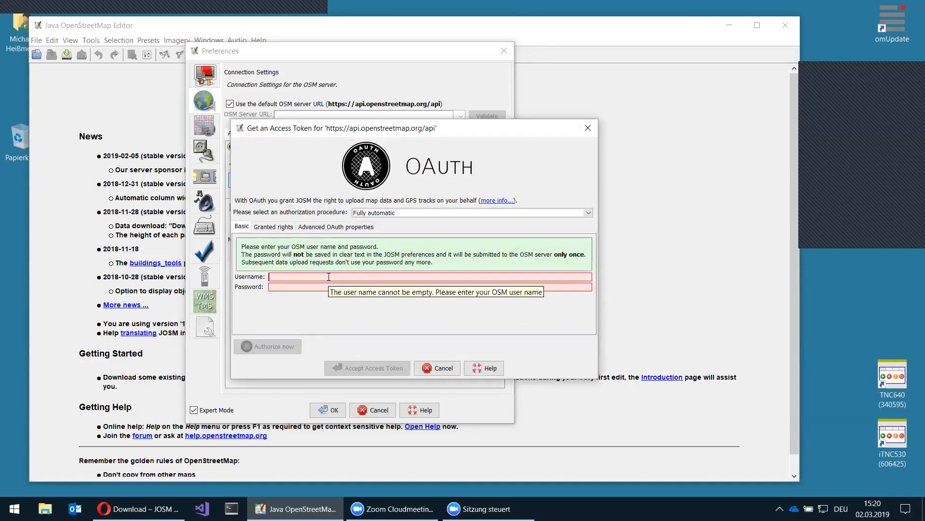
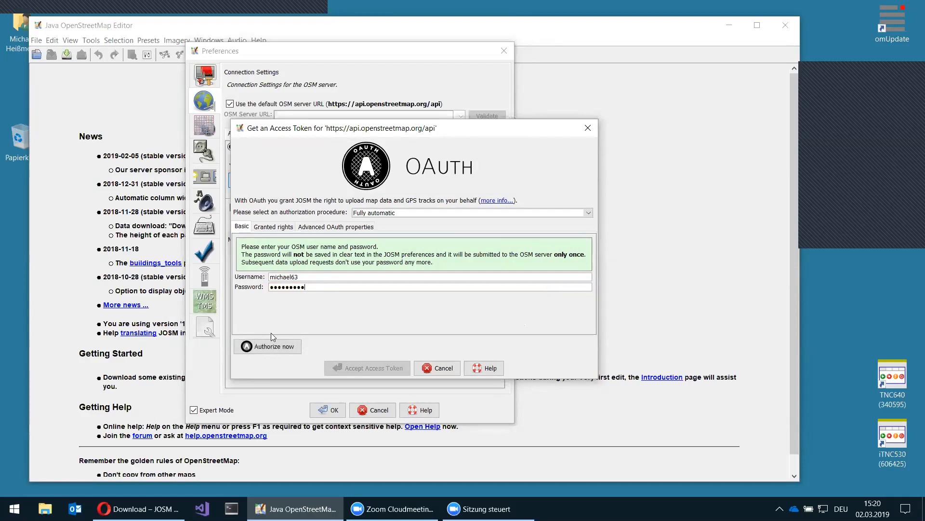
left_click(276, 347)
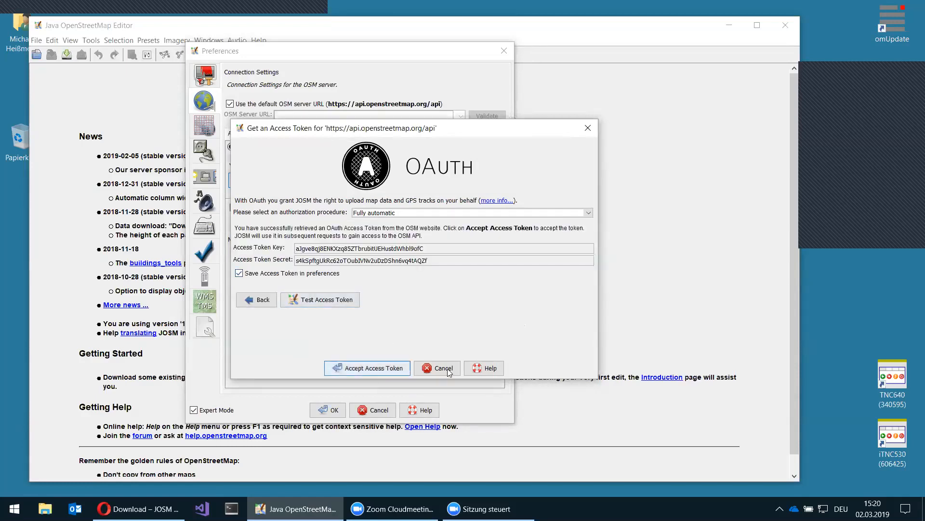
left_click(377, 367)
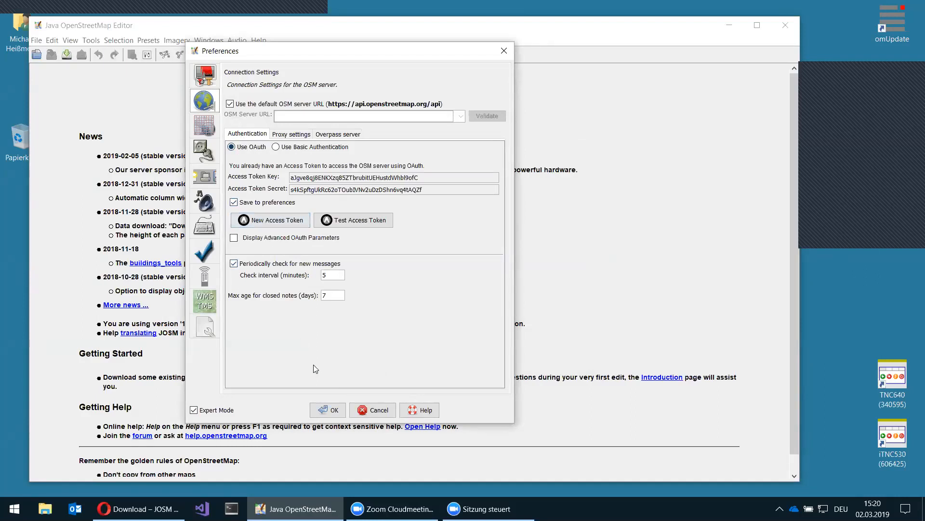
- Tick Enable remote control and Enable HTTPS support on the Remote Control preferences page
left_click(206, 127)
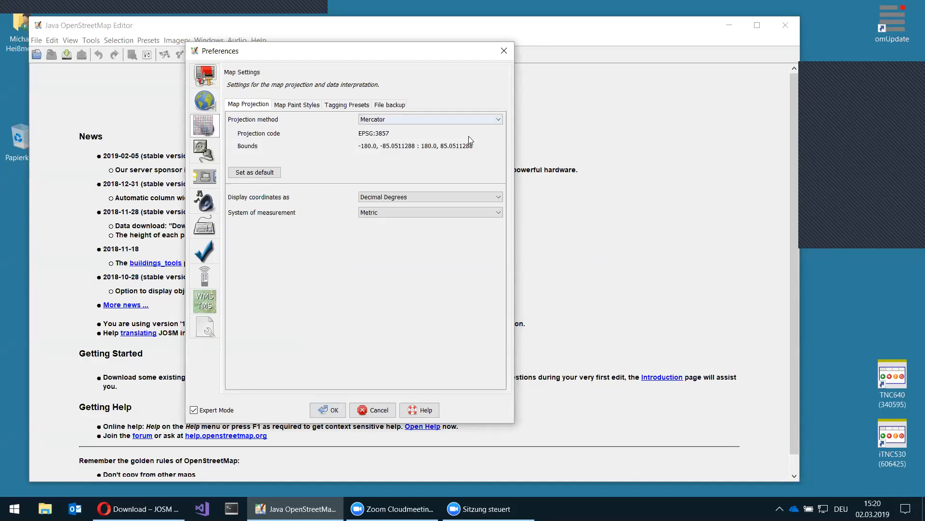
left_click(204, 276)
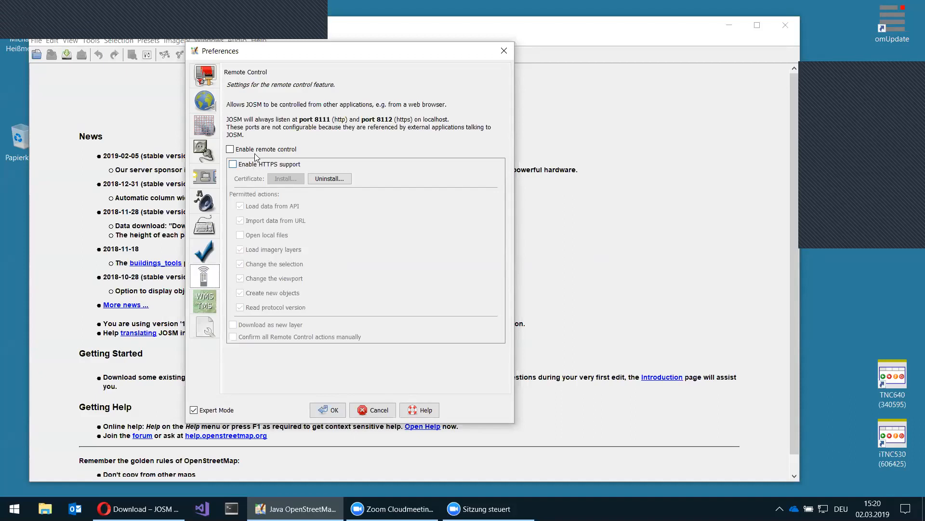
left_click(230, 150)
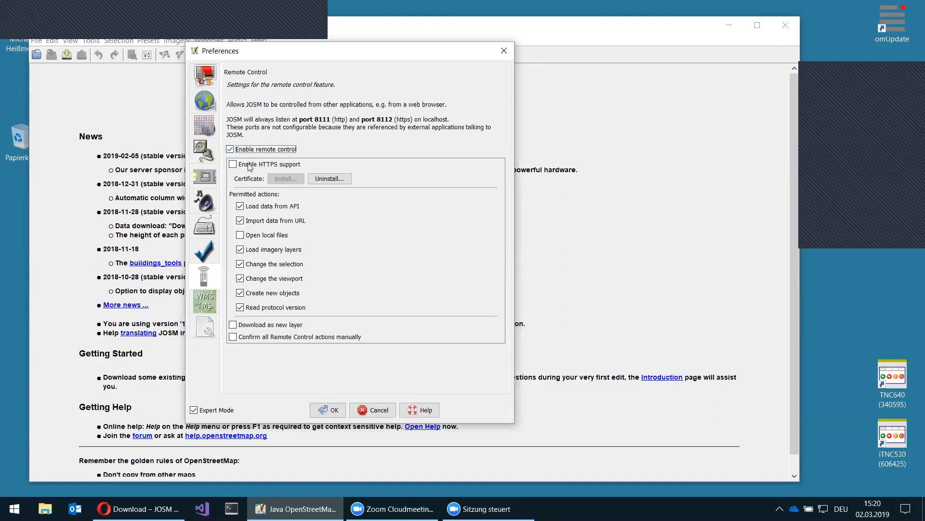
left_click(234, 164)
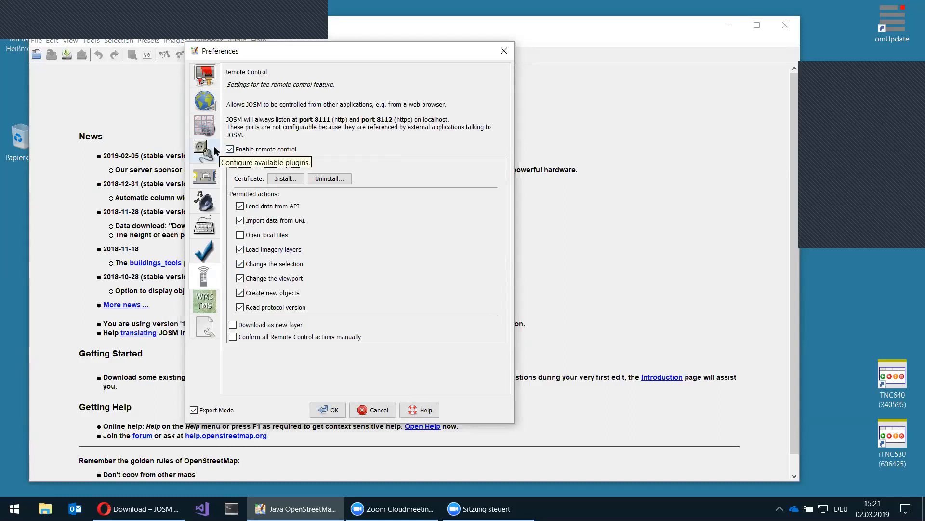
left_click(205, 150)
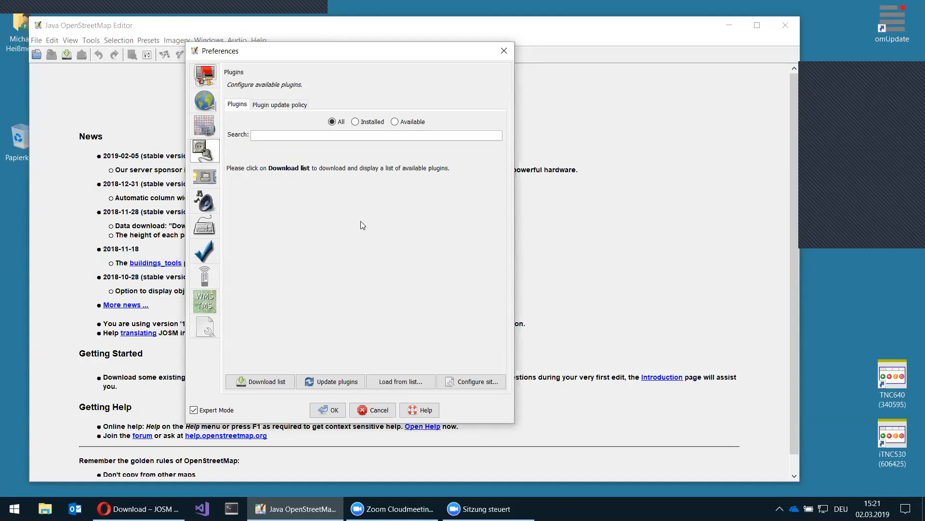
- Download the available-plugins list and mark buildings_tools for installation
left_click(264, 382)
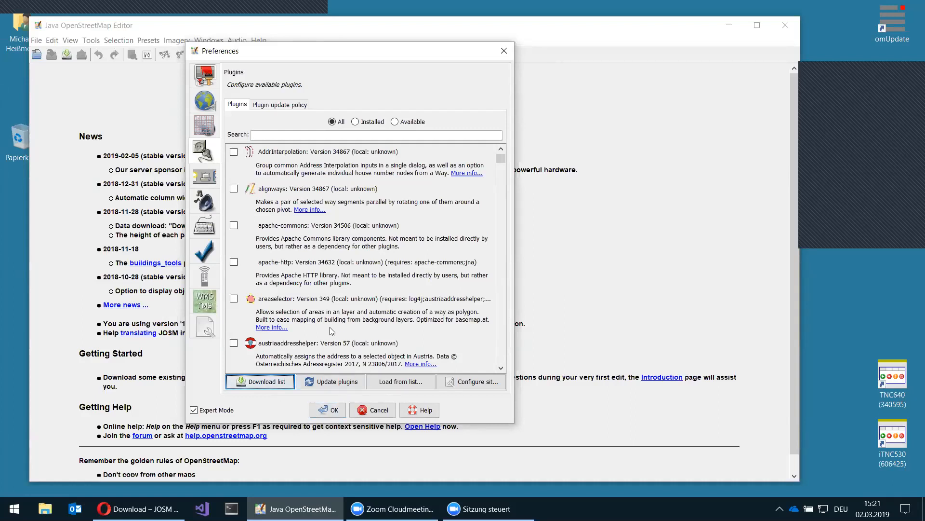
scroll(328, 313, "down", 1)
scroll(326, 312, "down", 5)
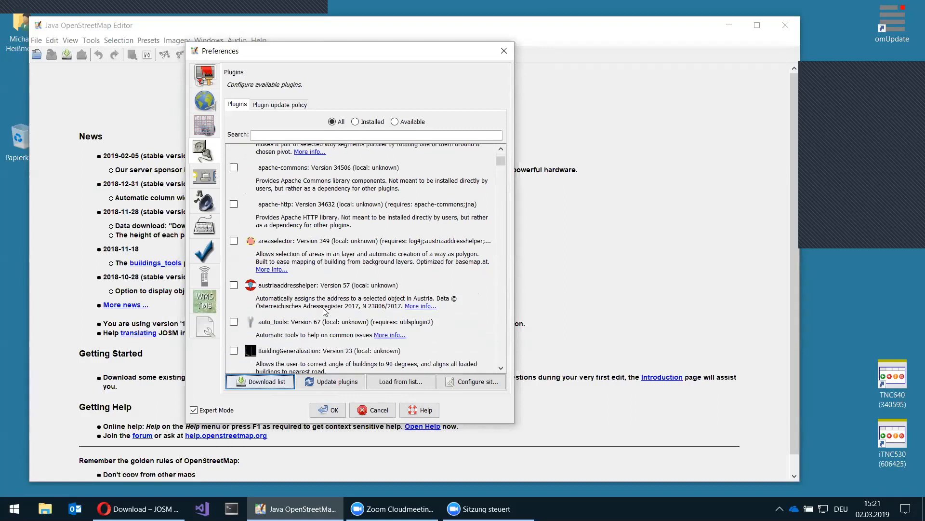
scroll(314, 309, "down", 1)
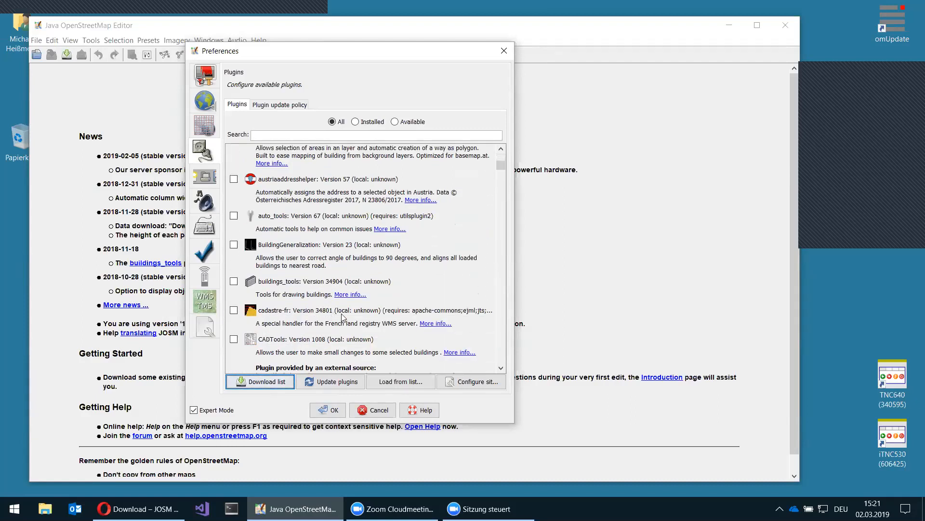
scroll(260, 285, "down", 1)
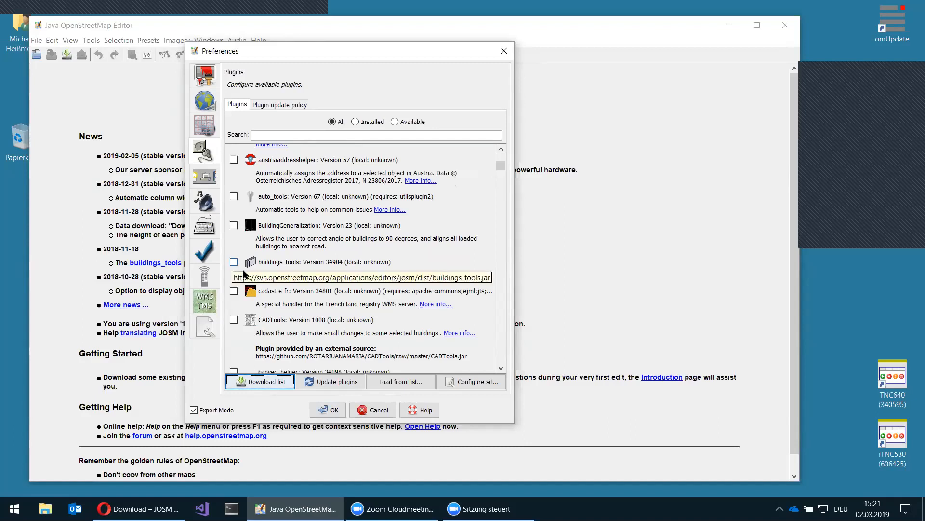
left_click(234, 262)
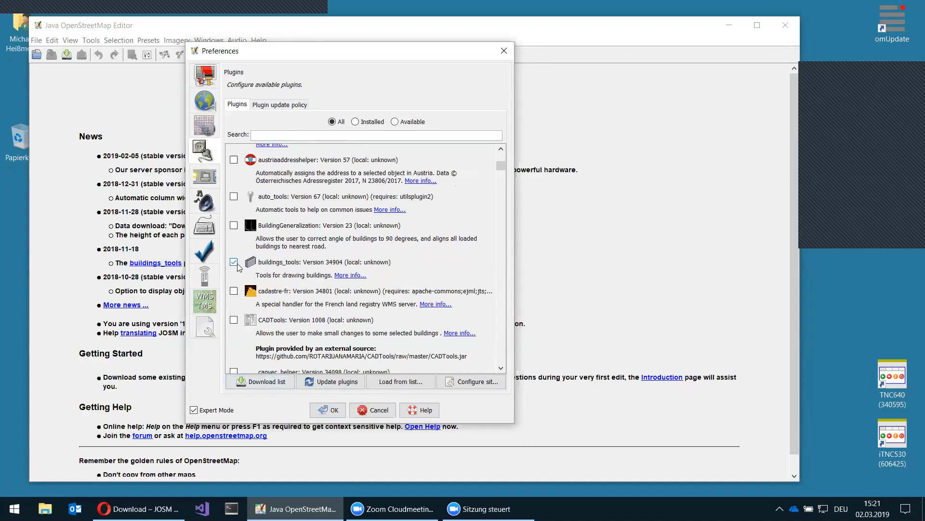
- Mark utilsplugin2 too and download both marked plugins
scroll(404, 285, "down", 3)
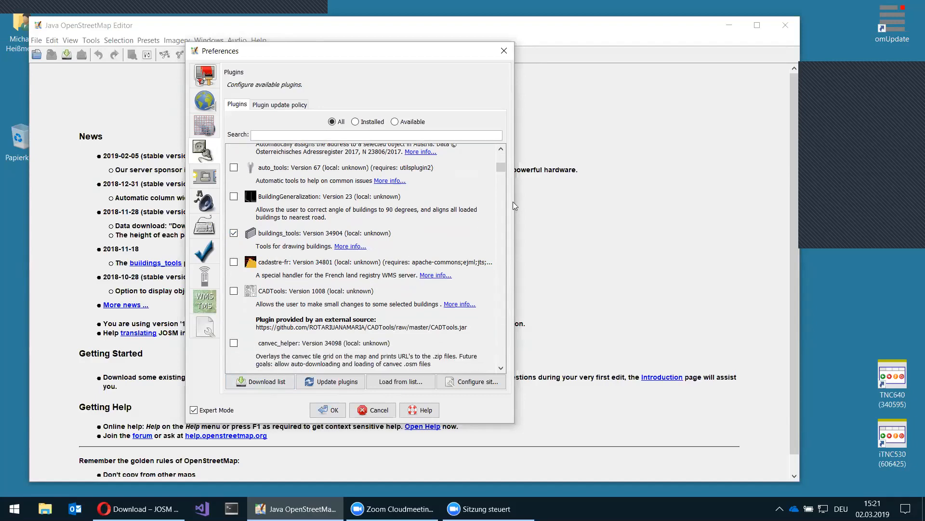
scroll(496, 197, "down", 15)
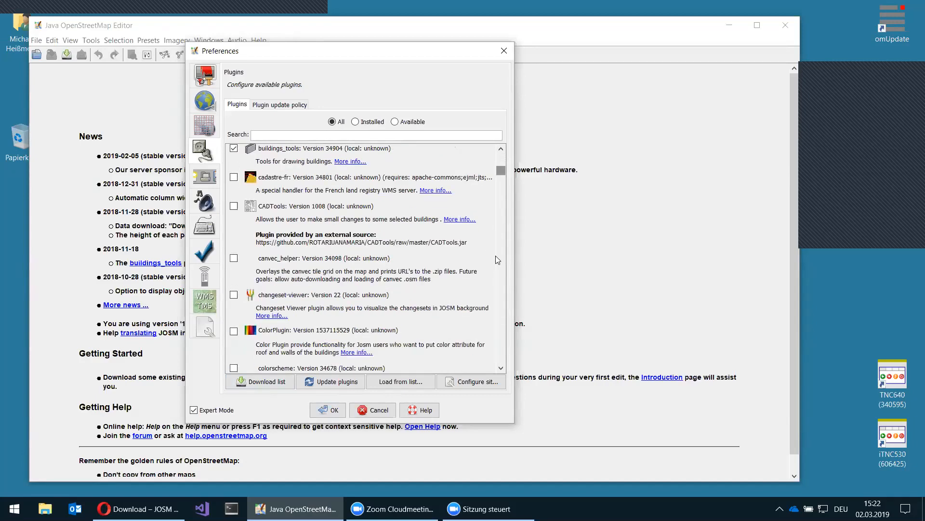
scroll(492, 321, "down", 10)
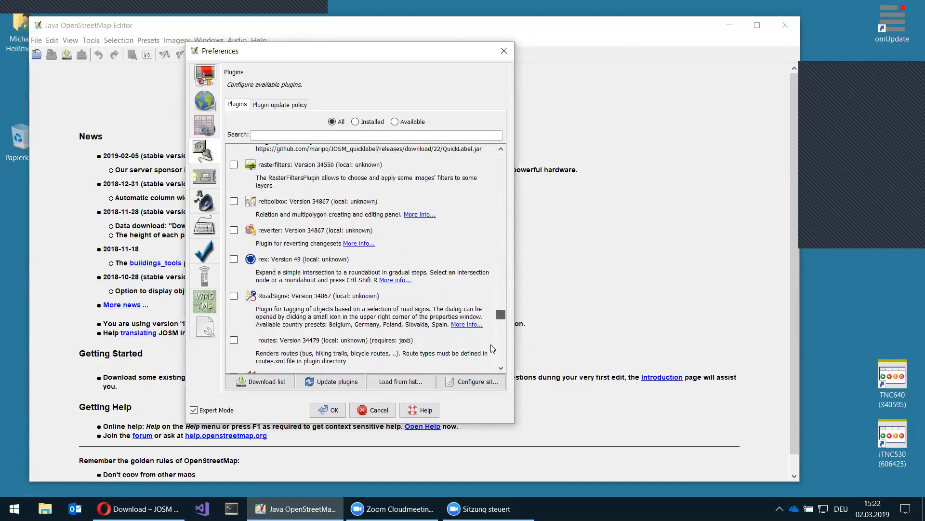
scroll(492, 356, "down", 8)
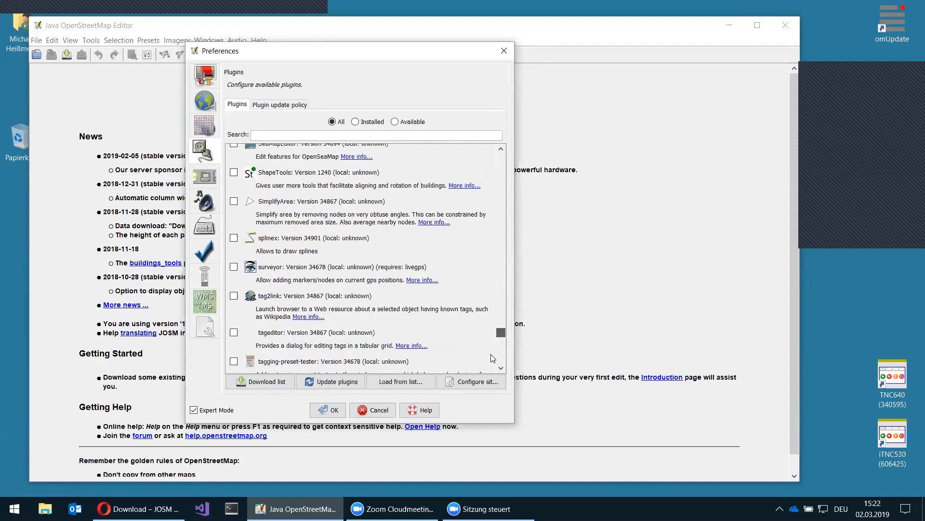
scroll(368, 340, "down", 1)
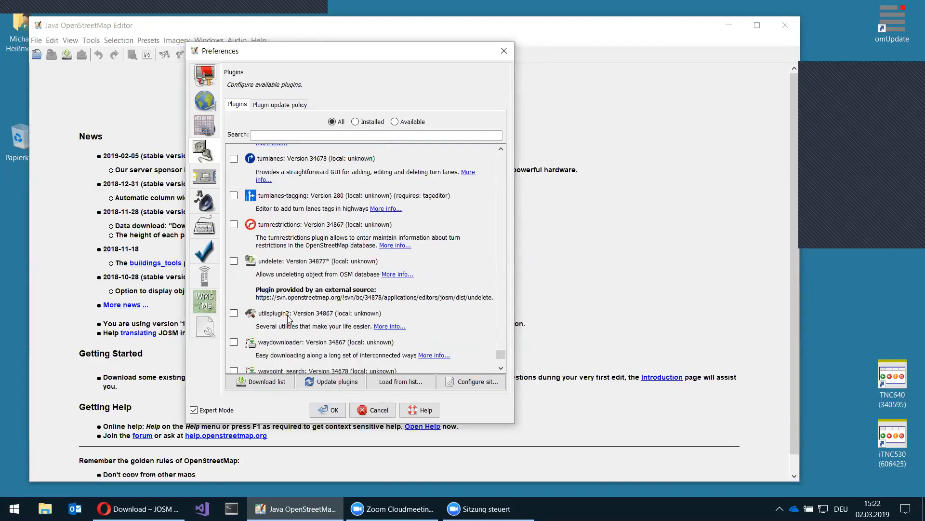
left_click(234, 313)
left_click(346, 386)
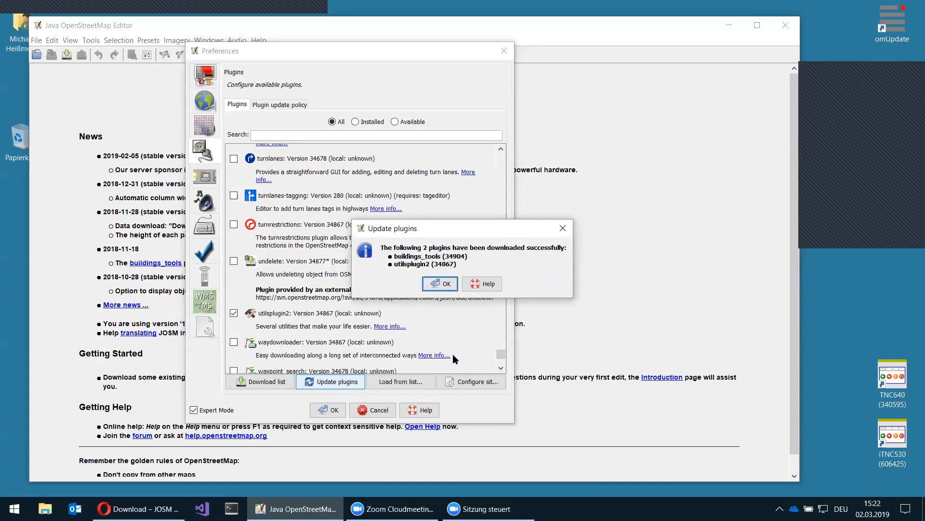
- Confirm the plugin download, apply Preferences, dismiss the HTTPS notice, and keep utilsplugin2 and buildings_tools
key("Return")
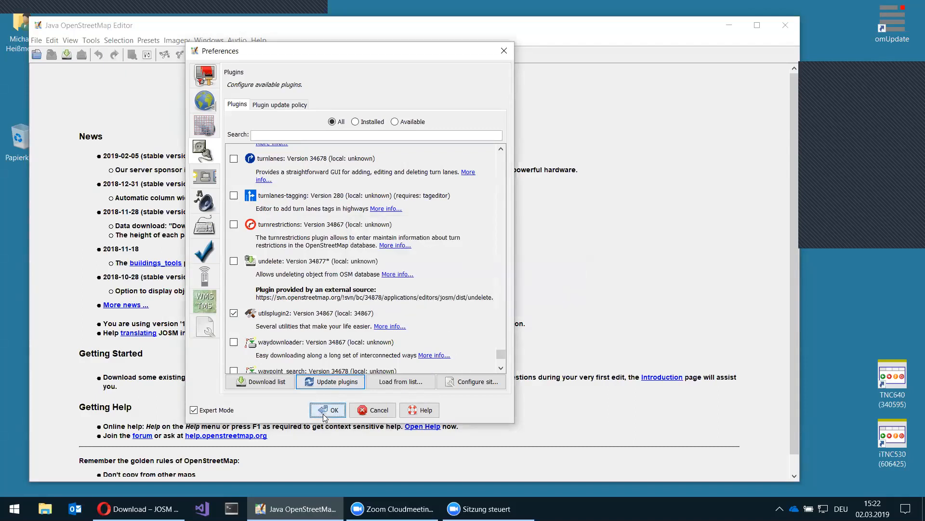
left_click(329, 407)
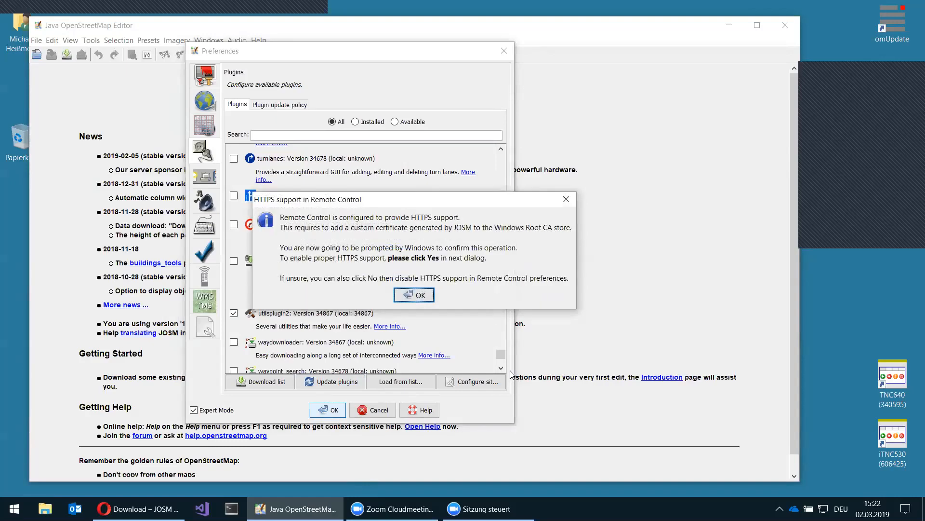
key("Return")
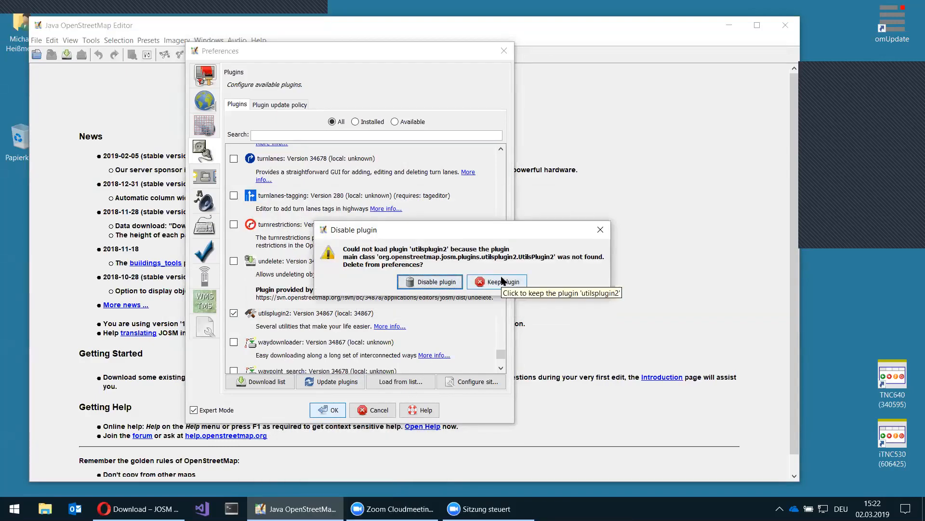
left_click(501, 281)
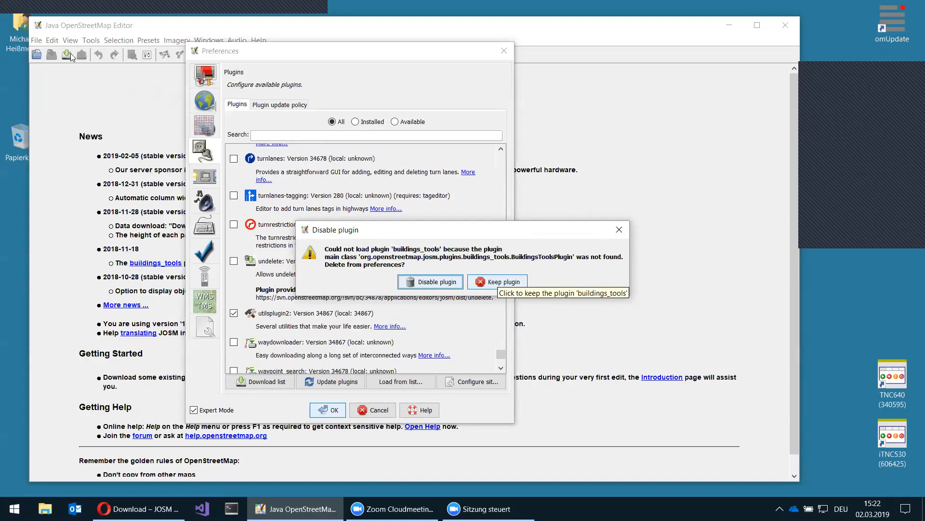
left_click(37, 43)
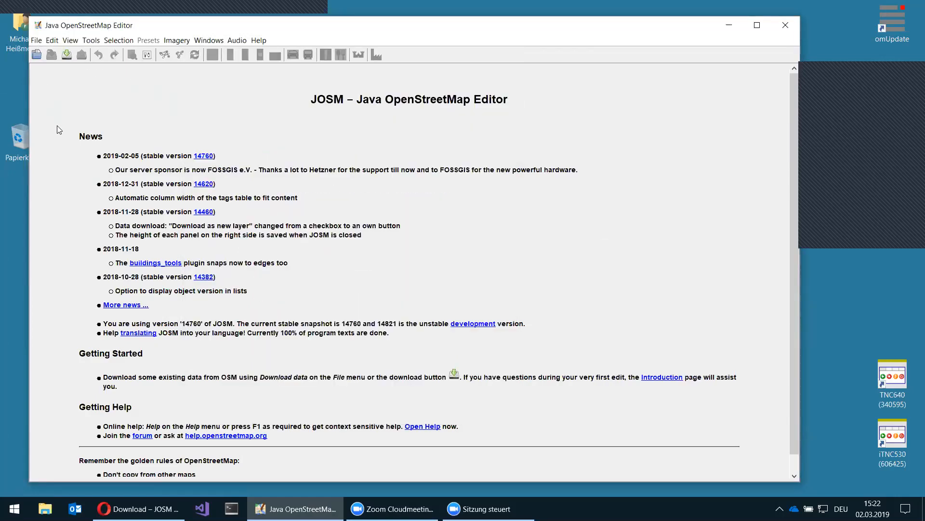
- Restart JOSM to load the plugins and create the empty Data Layer 1 with Ctrl+N
left_click(55, 305)
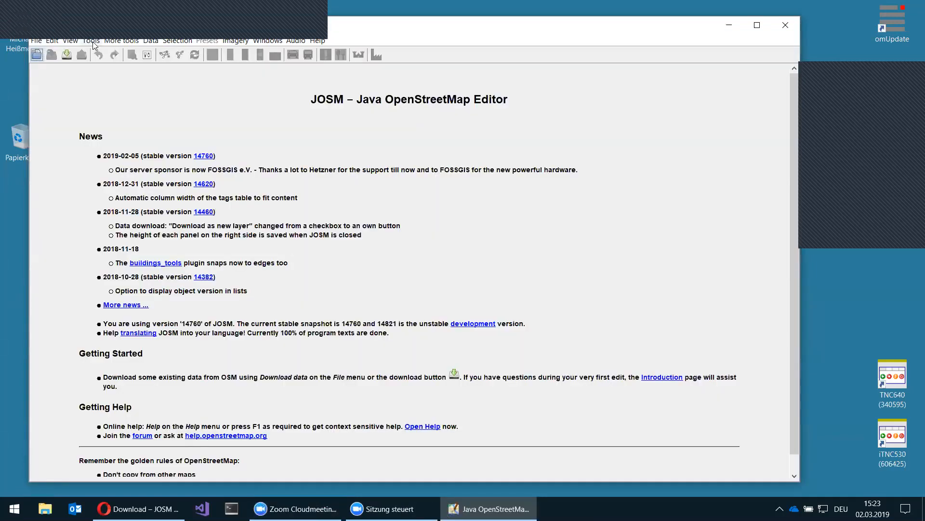
left_click(91, 41)
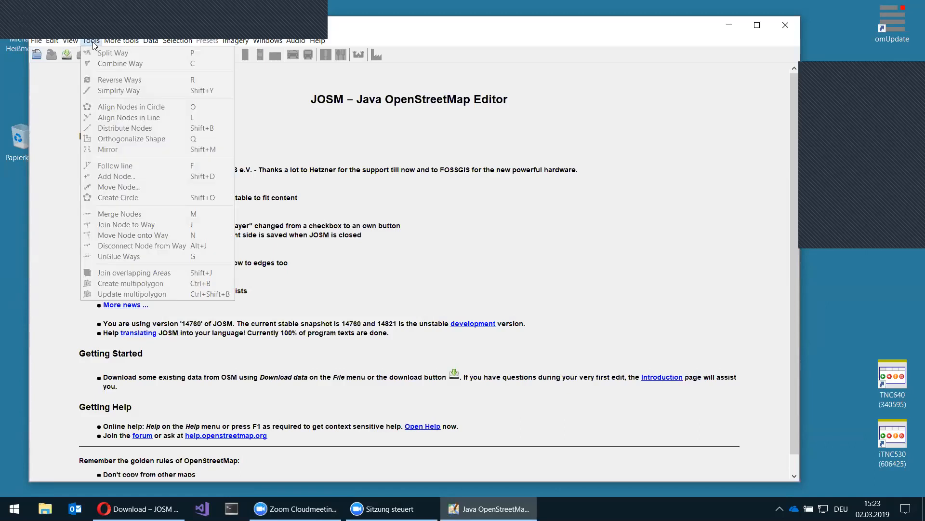
mouse_move(34, 41)
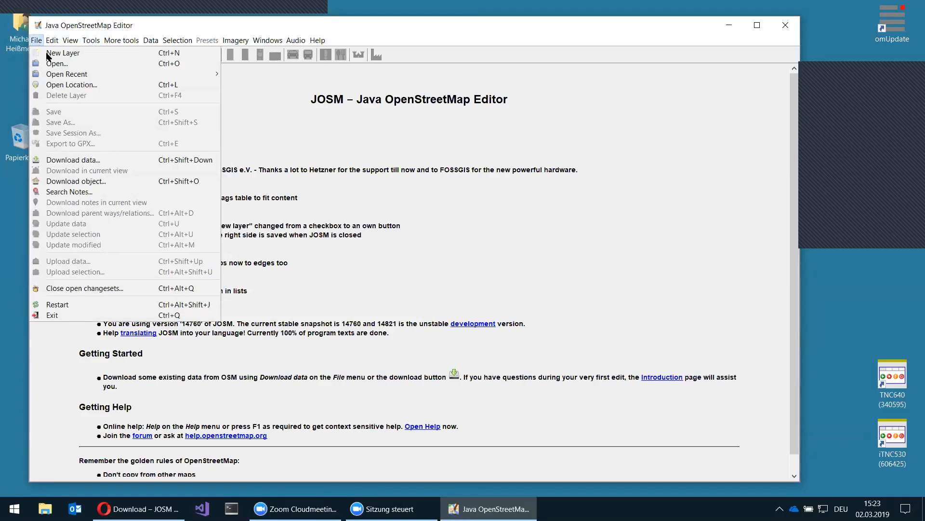
key("ctrl+n")
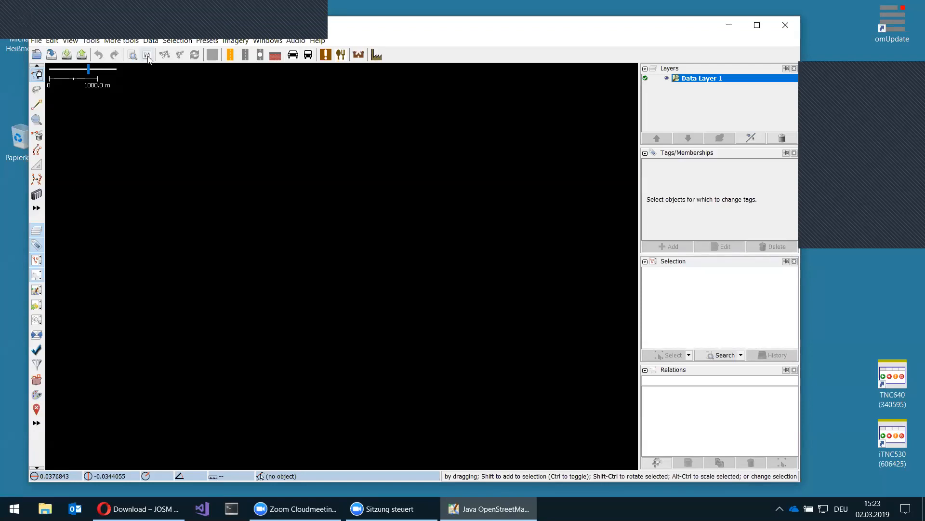
left_click(39, 40)
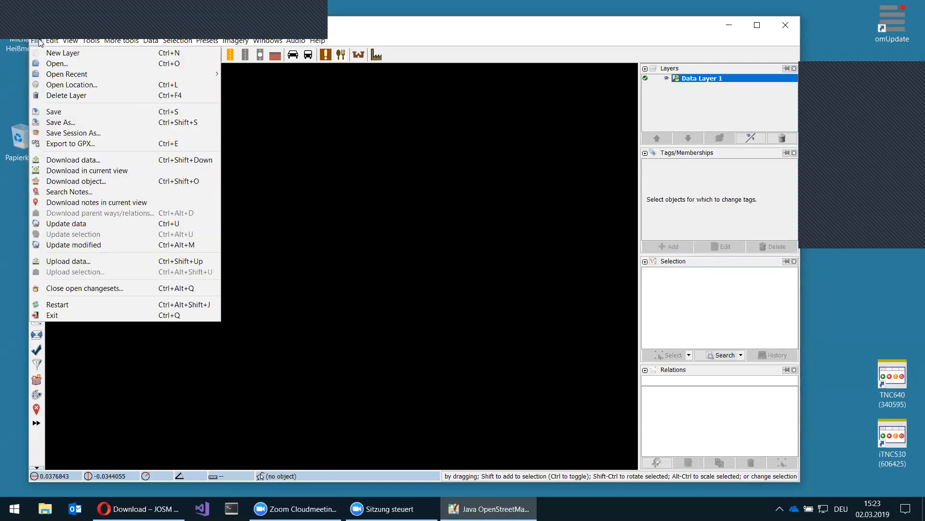
- Close the File menu without choosing any command
left_click(556, 44)
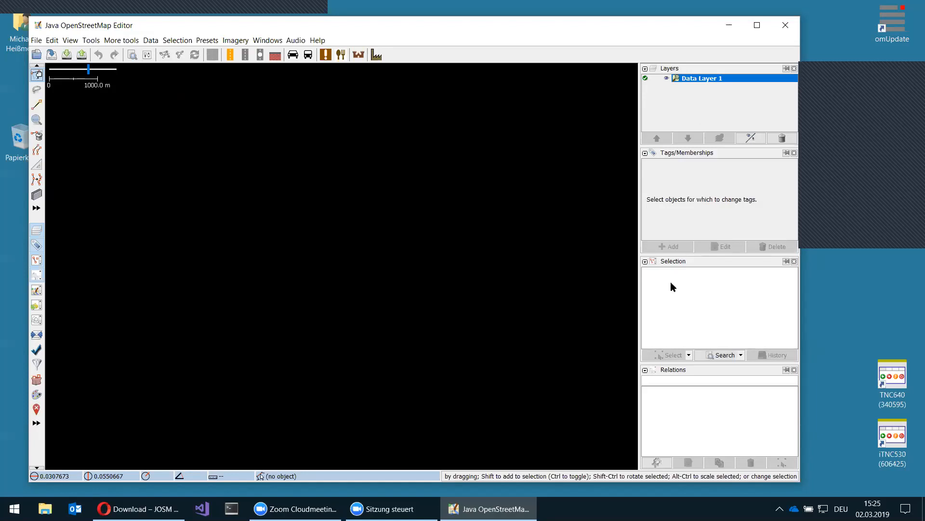
- Close the Relations panel, toggle the Layers panel off and on, and dismiss the Windows menu
left_click(794, 370)
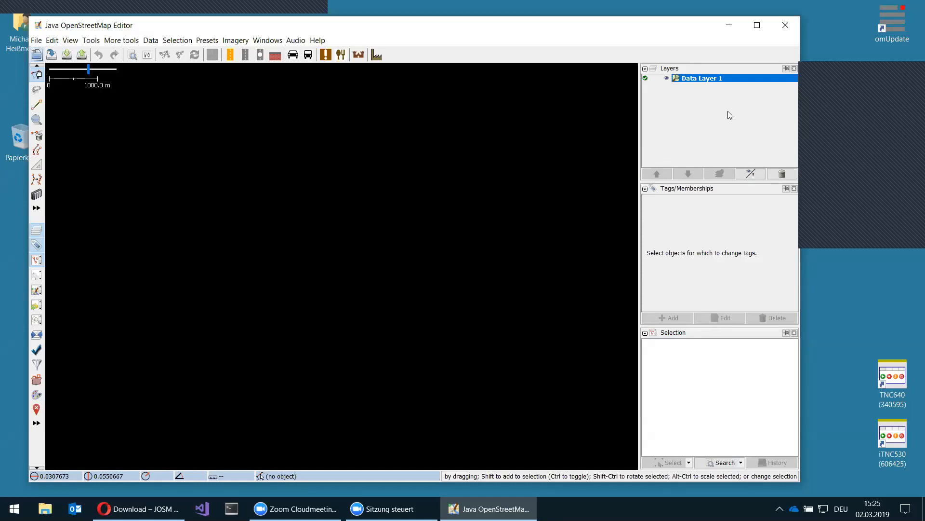
left_click(794, 69)
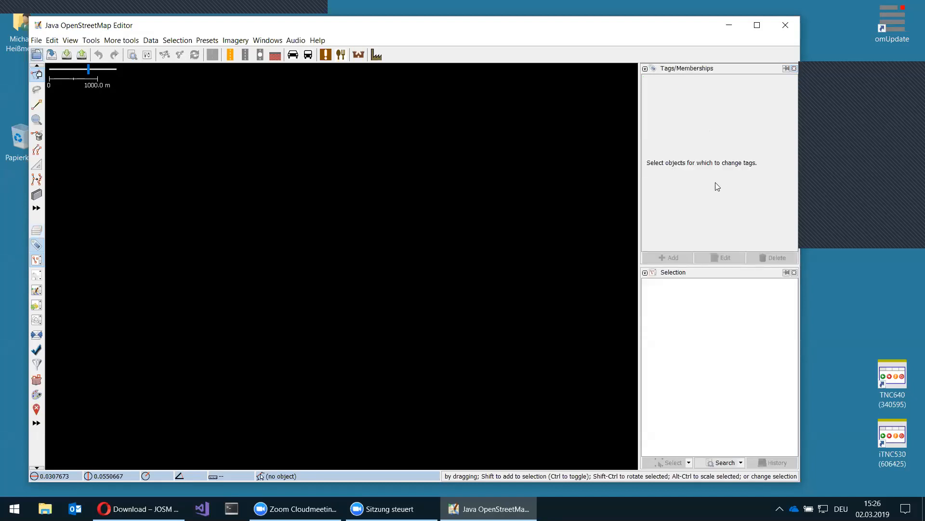
left_click(36, 230)
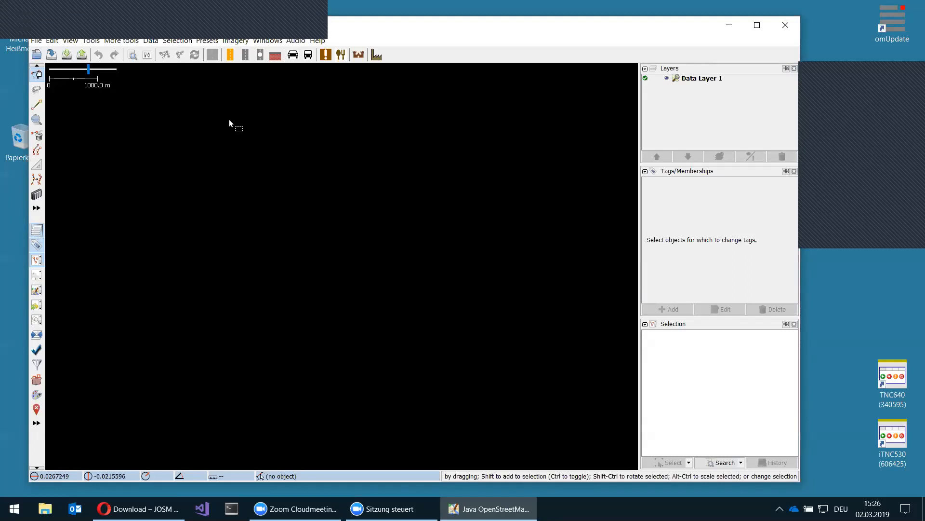
left_click(270, 42)
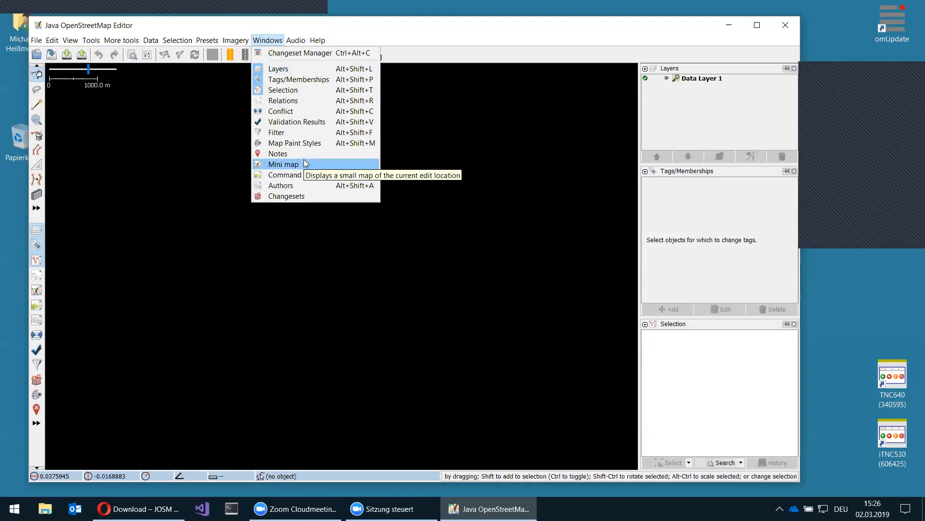
left_click(565, 128)
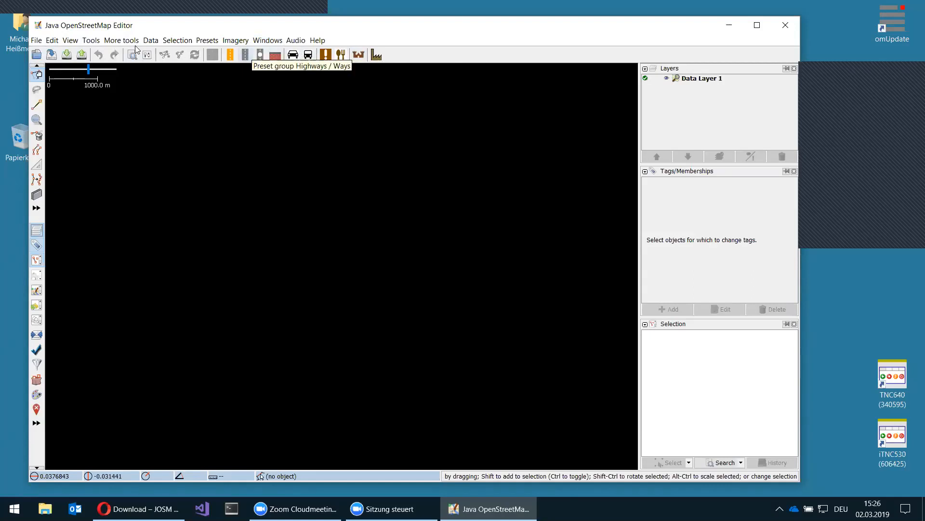
- Look over the File menu, then move across to the Edit menu
left_click(35, 42)
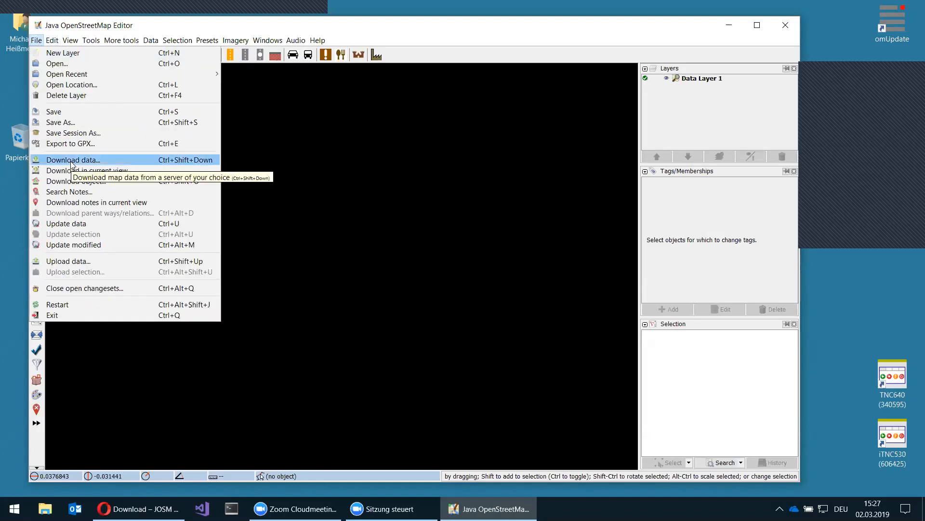
mouse_move(54, 42)
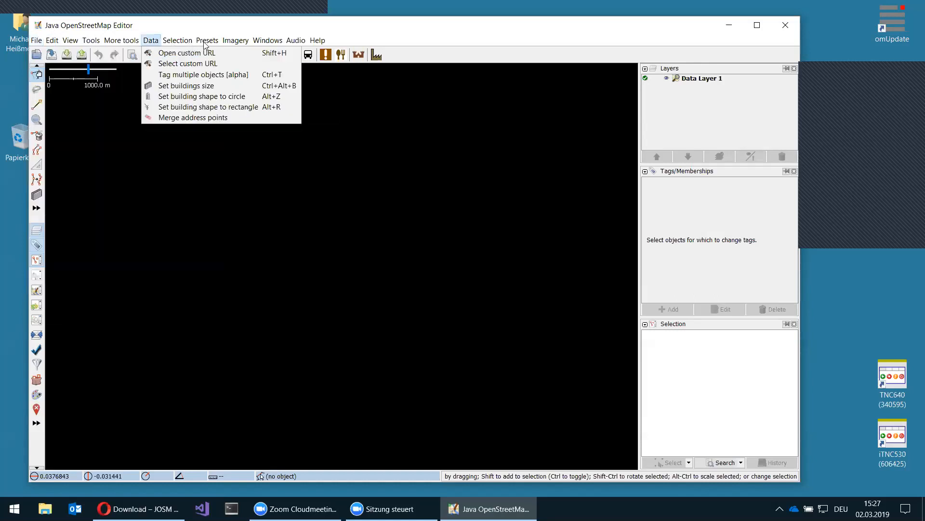
- After browsing the Data and Presets menus, draw one node left of and above the map centre
mouse_move(204, 41)
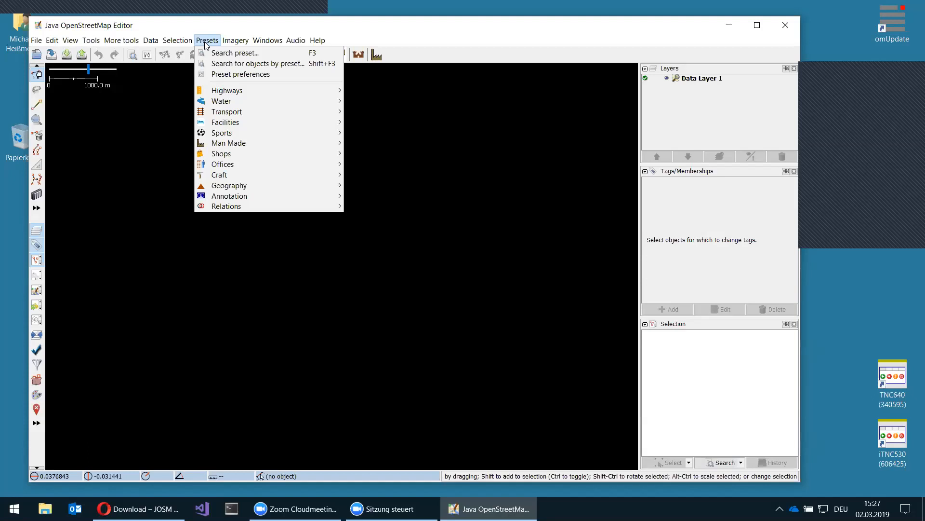
mouse_move(222, 164)
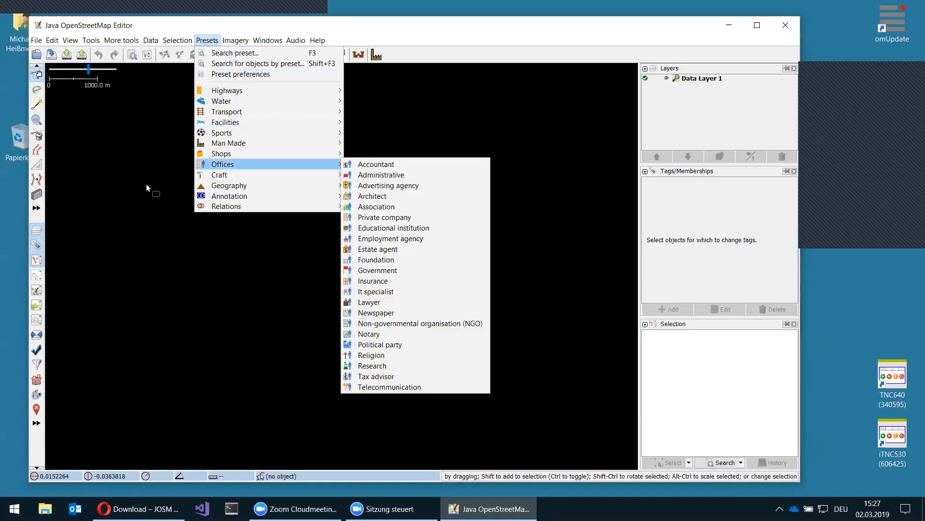
key("Escape")
key("Escape")
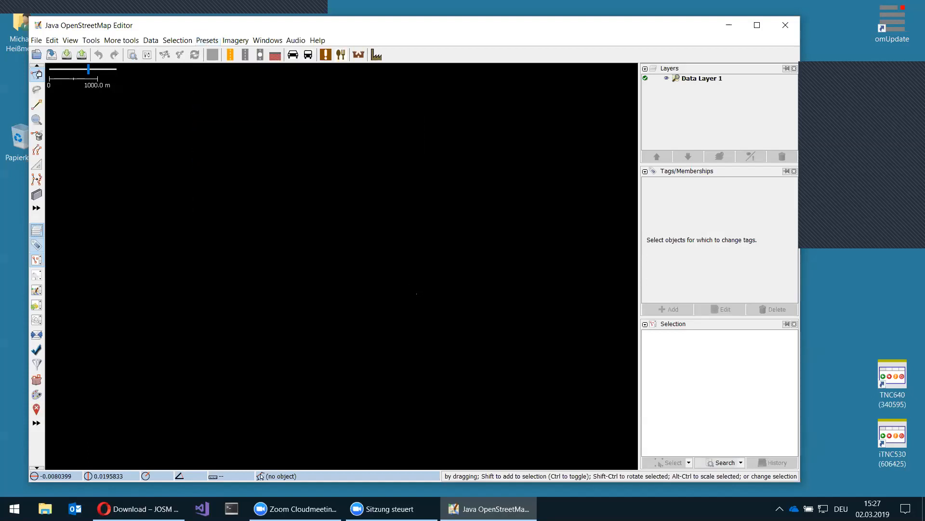
key("a")
left_click(304, 197)
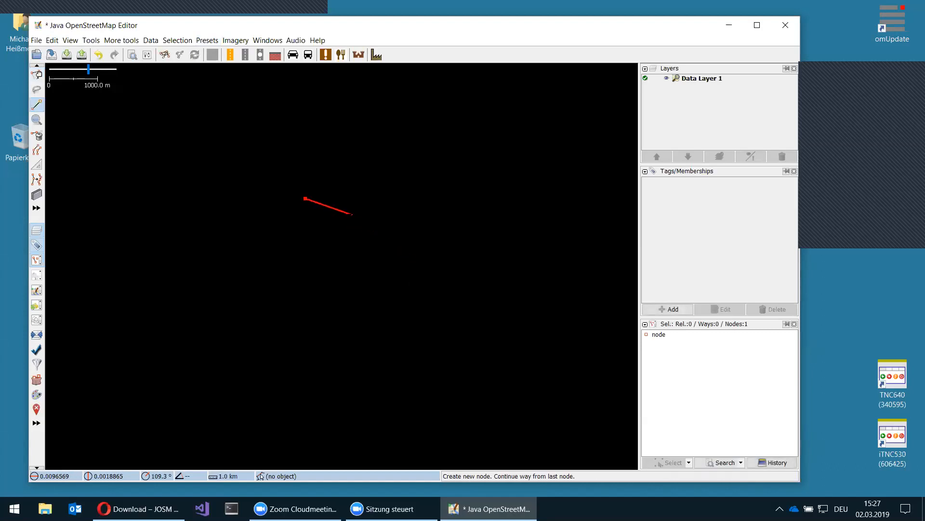
key("Escape")
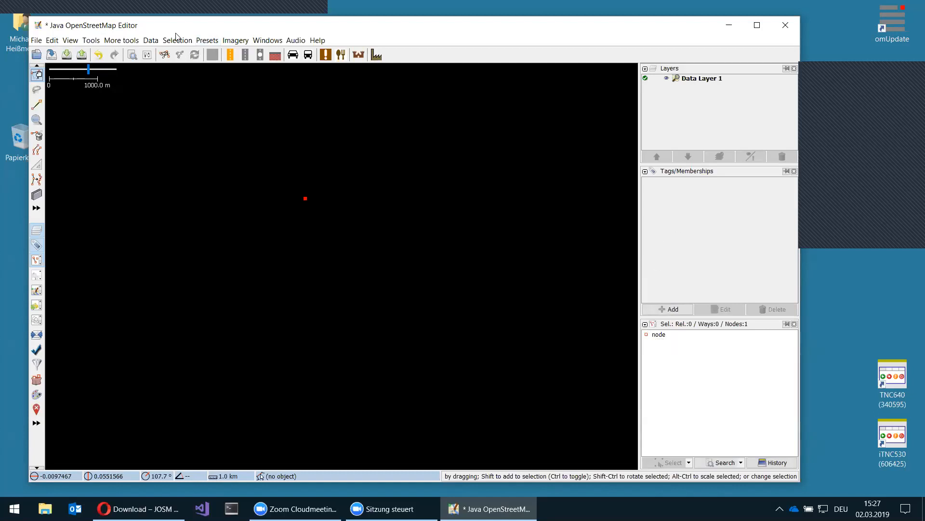
- Apply the Facilities > Education > School preset to the node, tagging it amenity=school
left_click(205, 42)
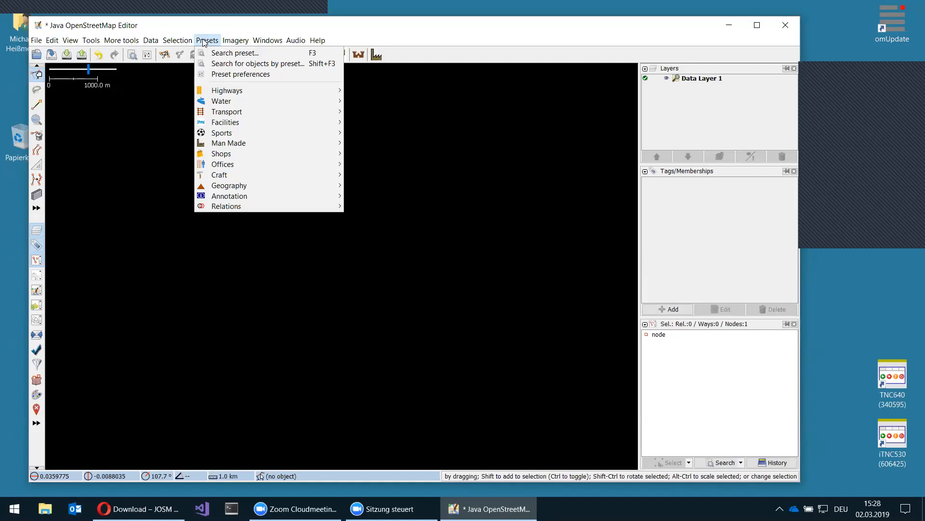
key("Down")
key("Down")
key("Down")
key("Down")
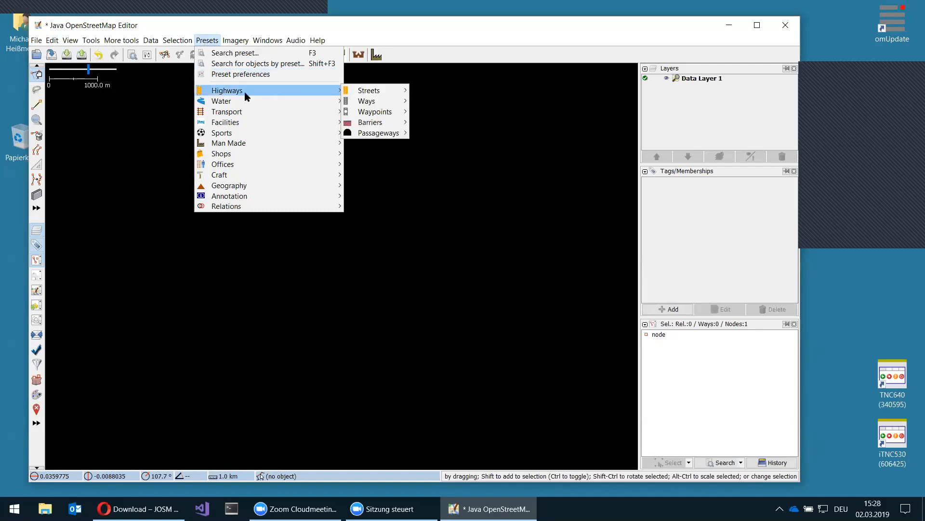
mouse_move(243, 124)
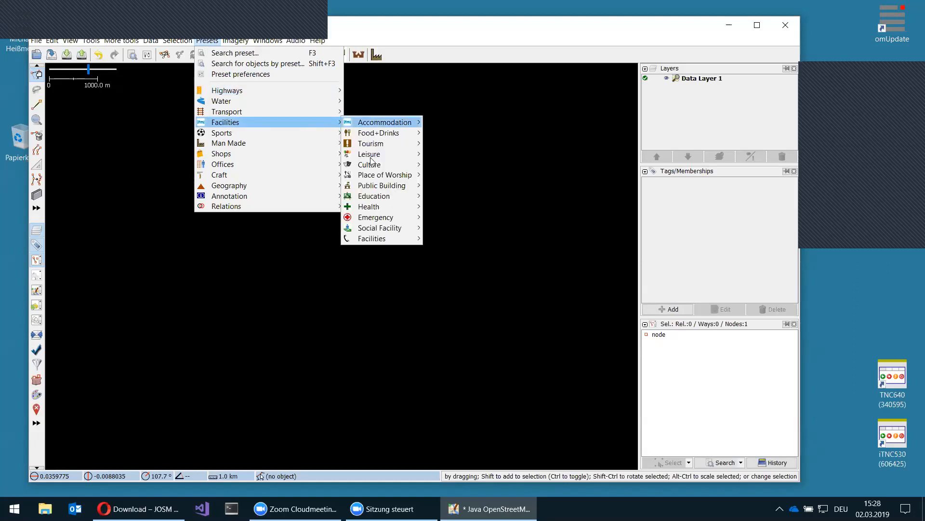
mouse_move(376, 197)
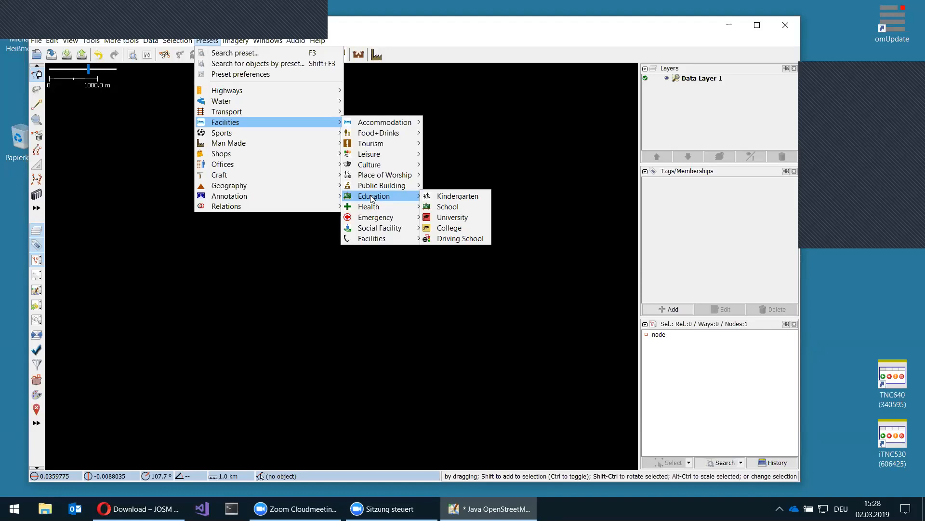
left_click(448, 207)
left_click(407, 327)
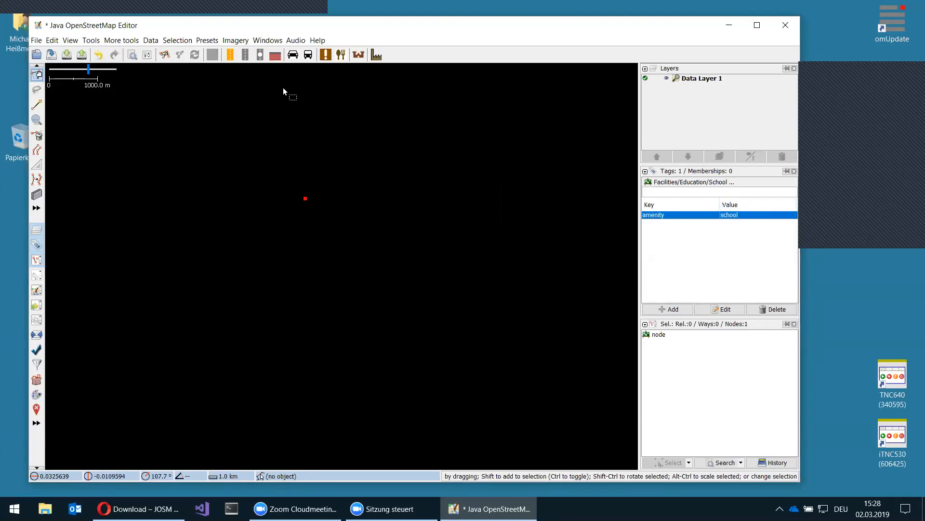
left_click(212, 41)
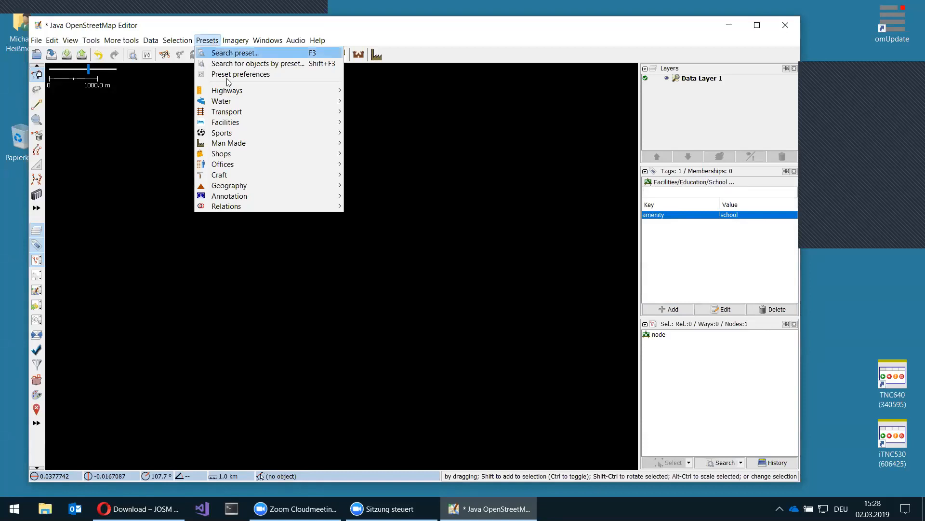
mouse_move(238, 91)
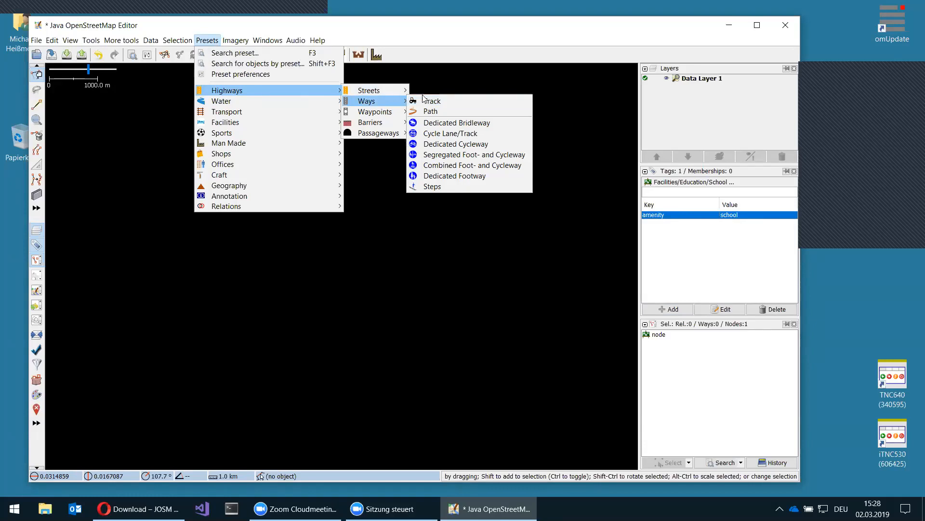
mouse_move(369, 90)
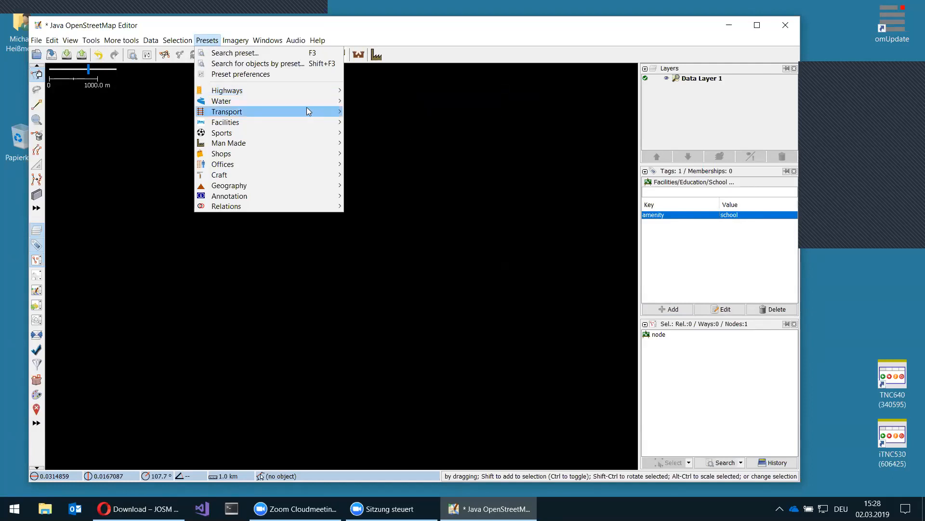
mouse_move(304, 100)
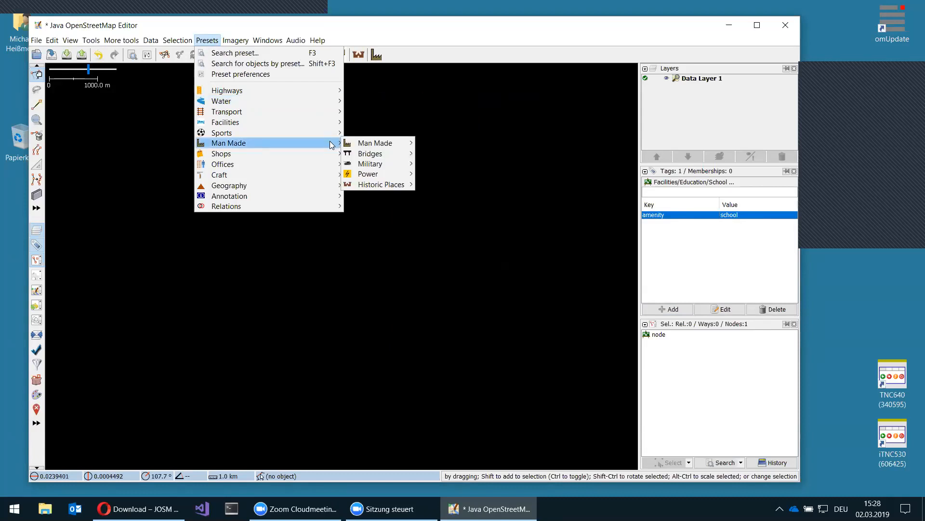
mouse_move(326, 189)
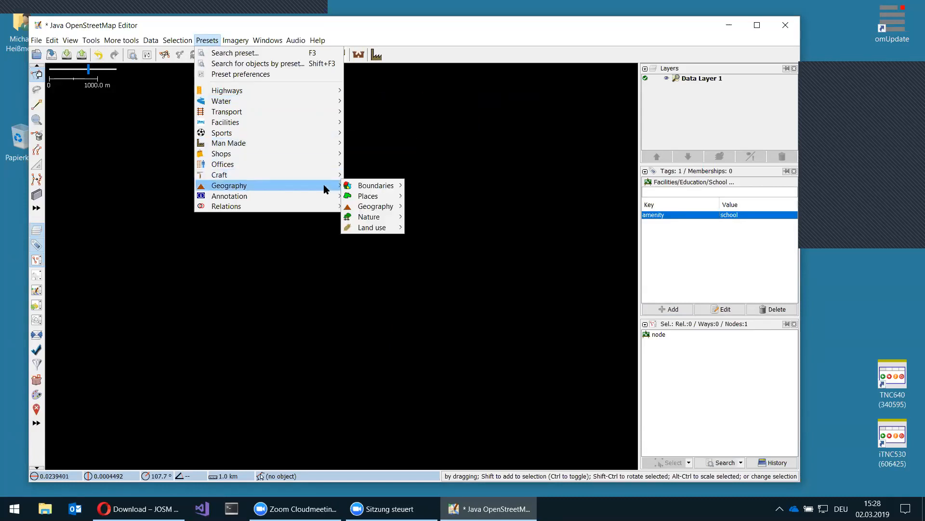
mouse_move(359, 198)
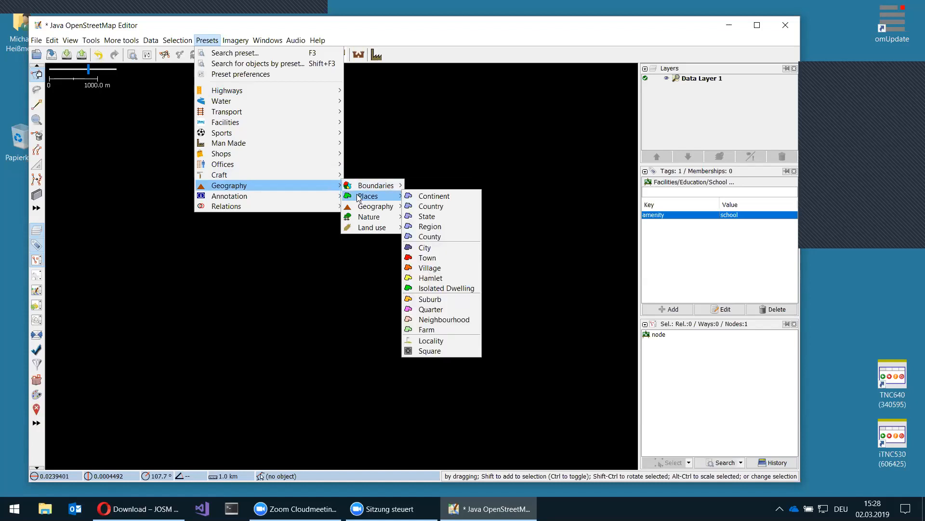
mouse_move(359, 217)
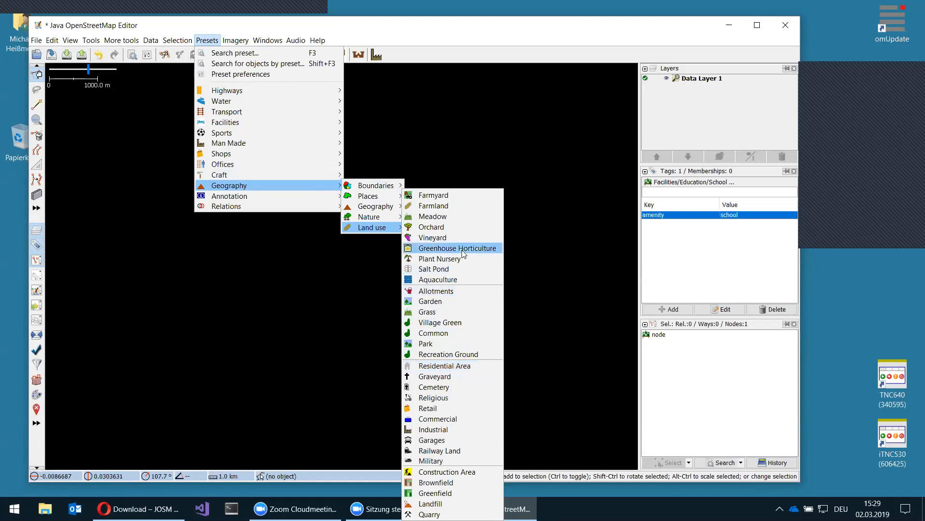
left_click(423, 30)
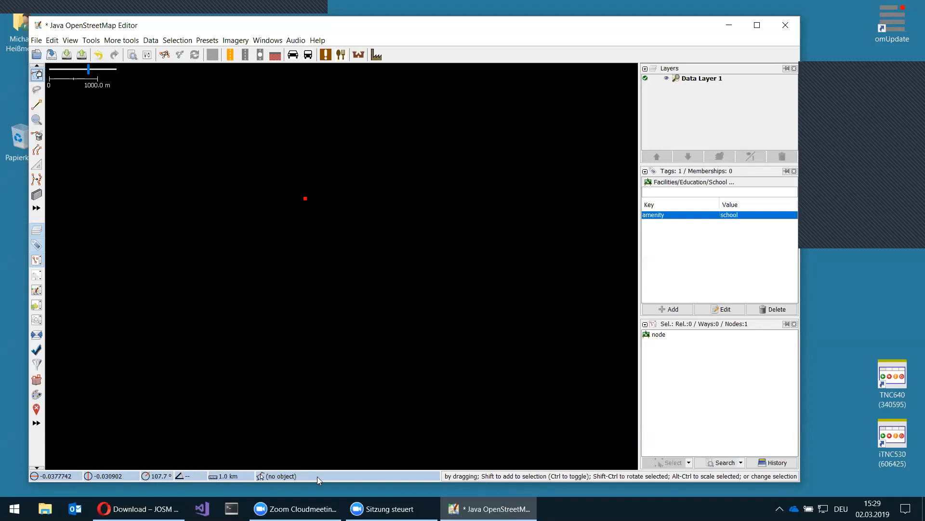
- Select the map link text in the Jump to Position dialog, then close the dialog
left_click(66, 476)
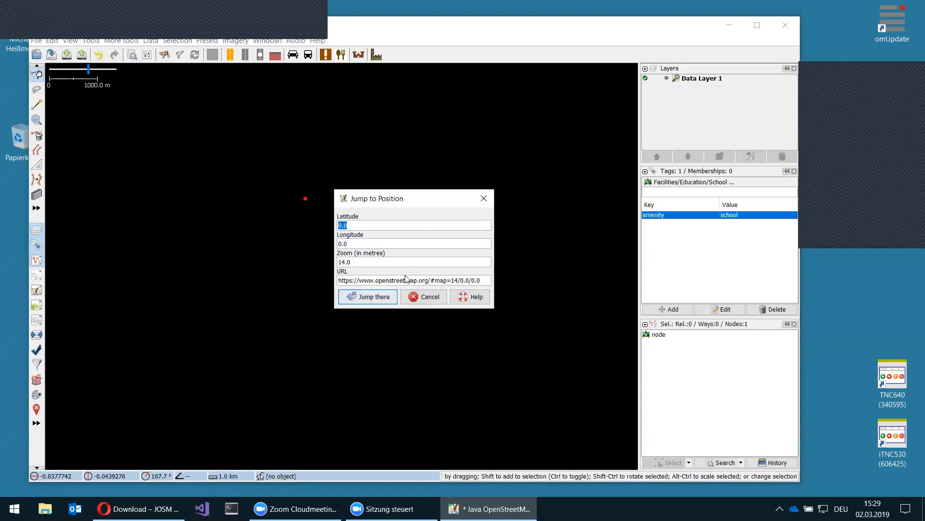
triple_click(435, 280)
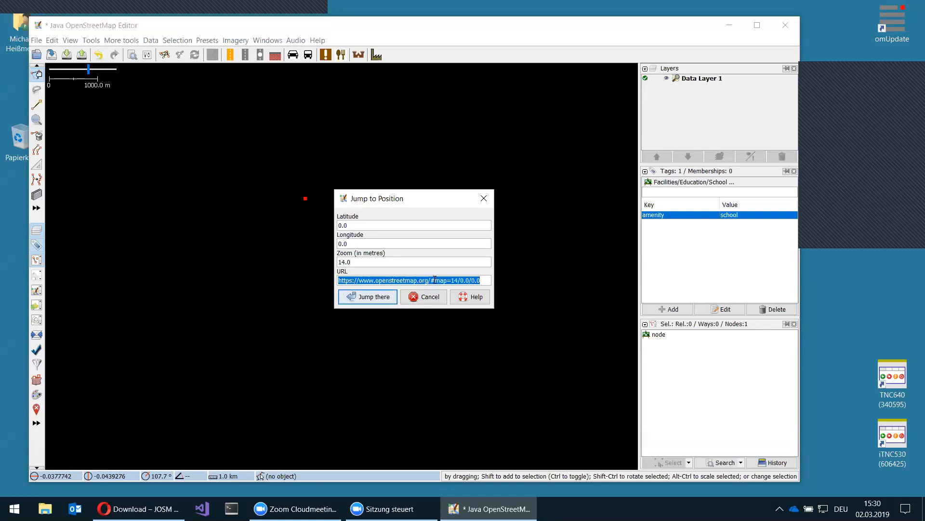
left_click(485, 198)
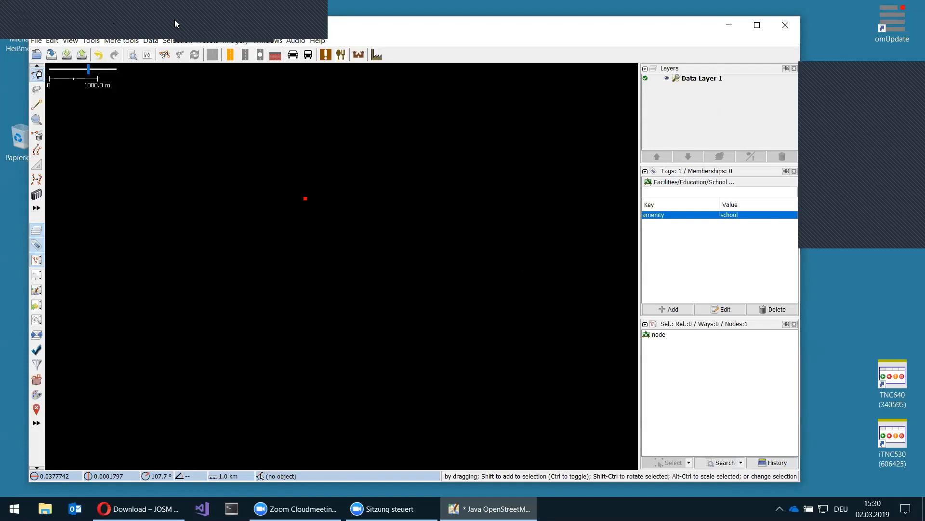
left_click(305, 9)
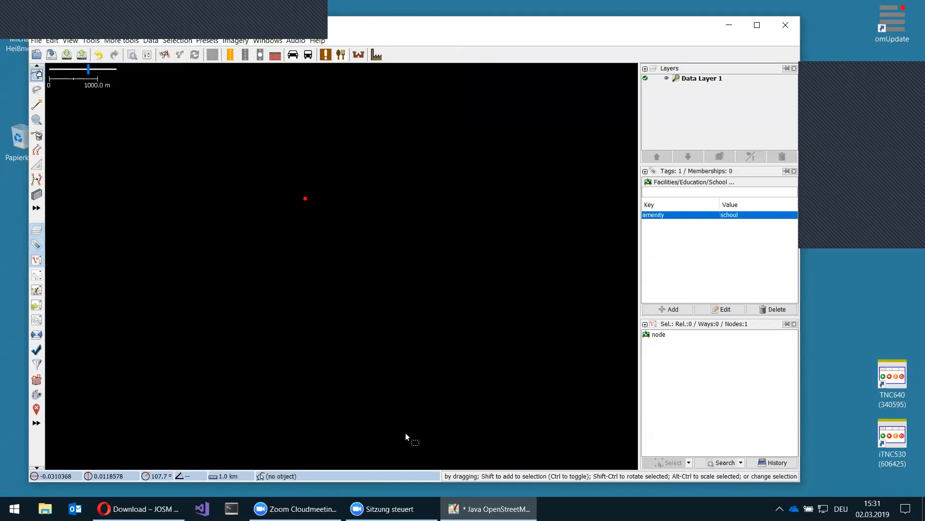
left_click(308, 508)
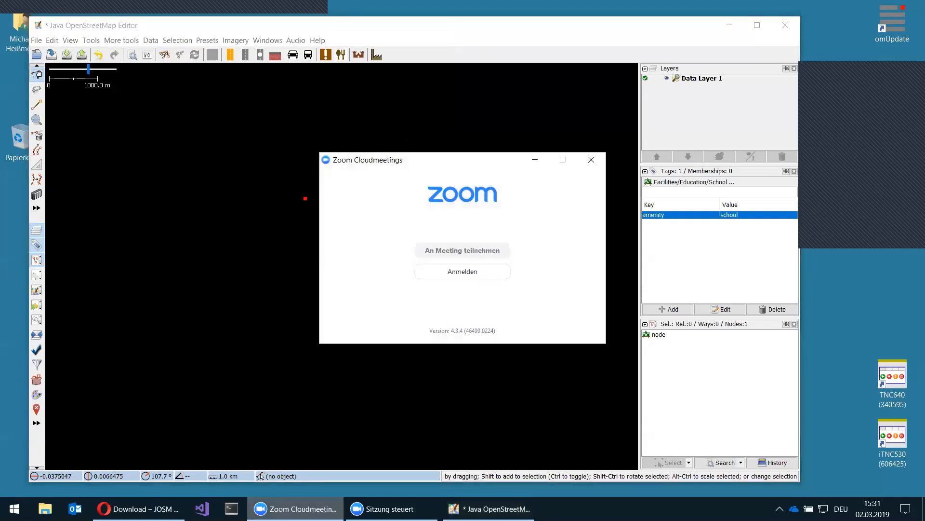
left_click(309, 508)
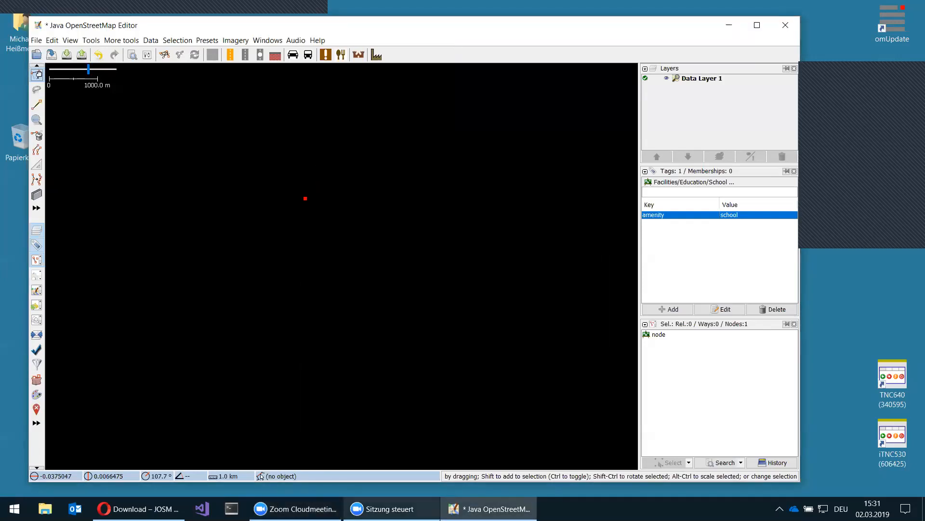
right_click(391, 508)
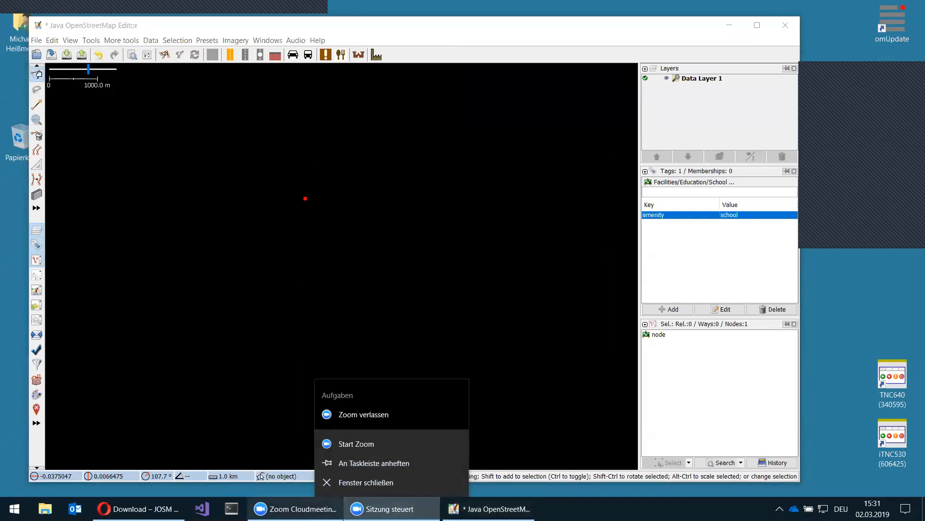
right_click(296, 509)
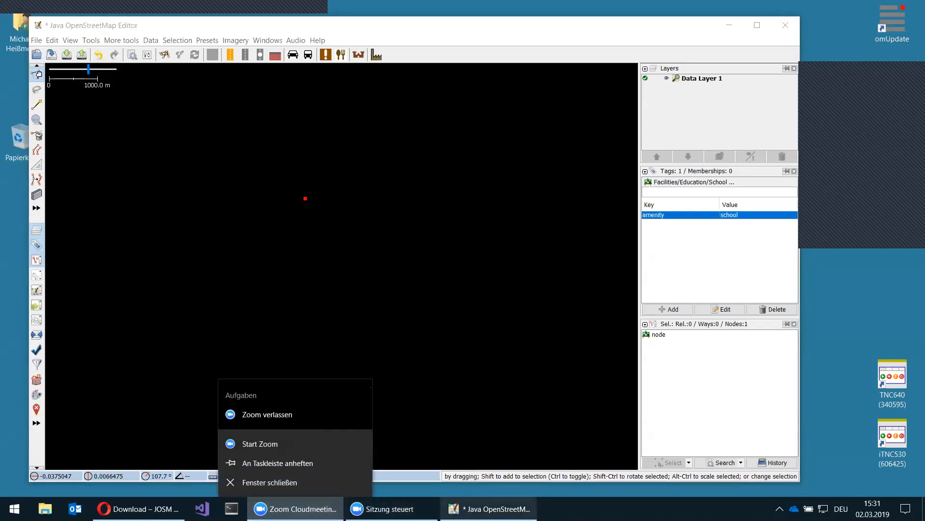
left_click(619, 498)
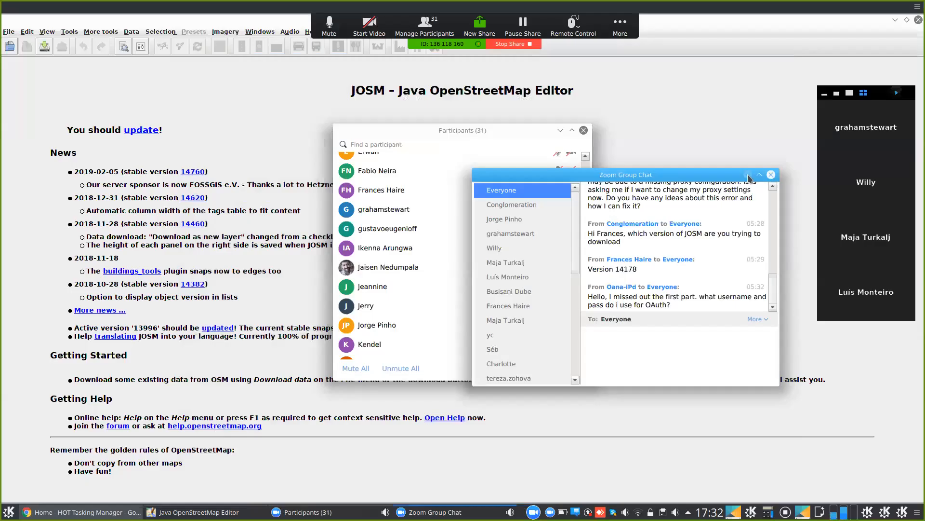
- Hide the Zoom group chat and participants list, reopen both, then hide the chat again
left_click(750, 178)
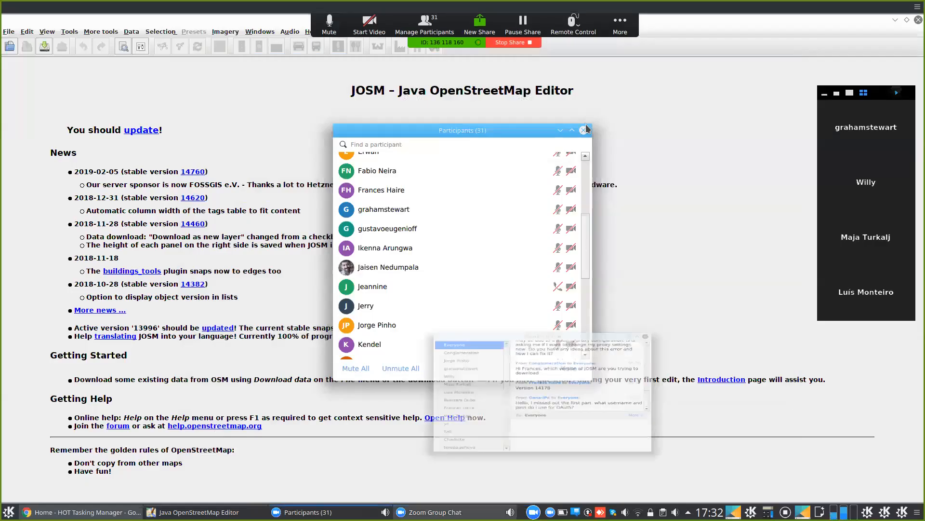
left_click(560, 129)
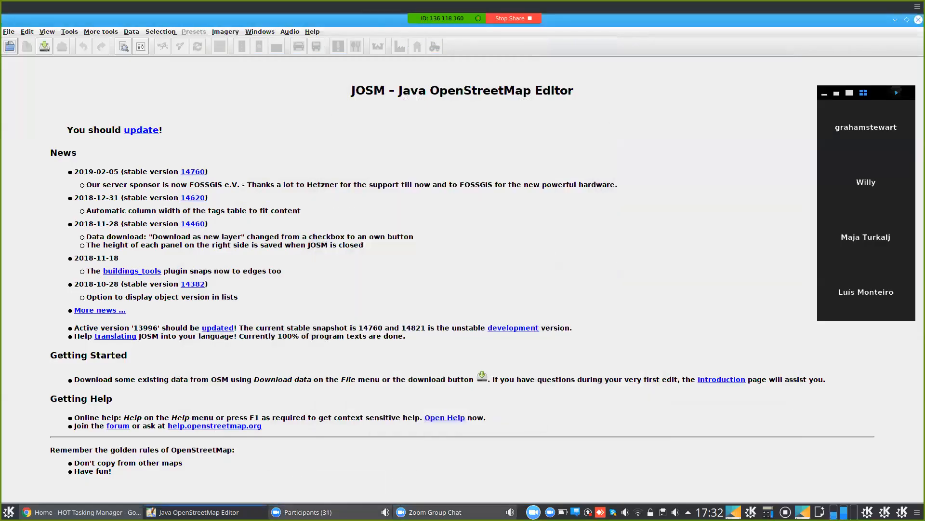
left_click(329, 512)
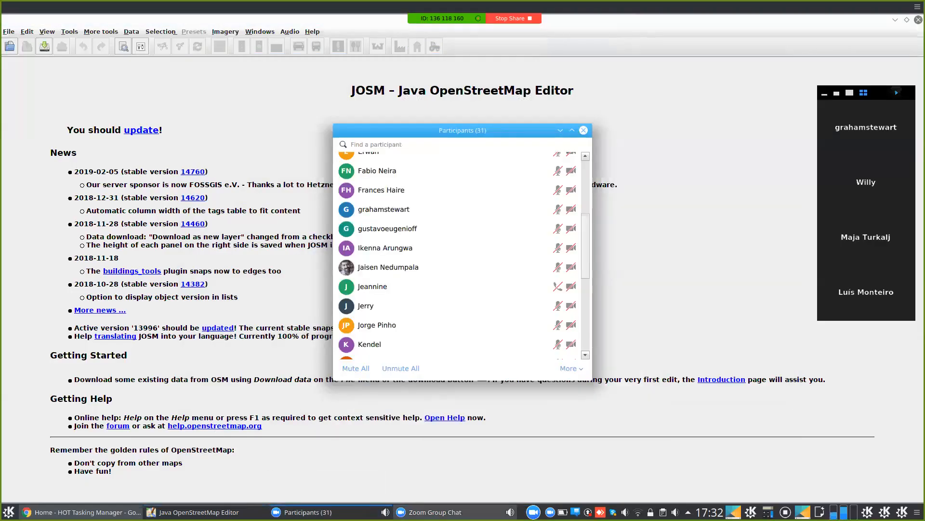
left_click(429, 512)
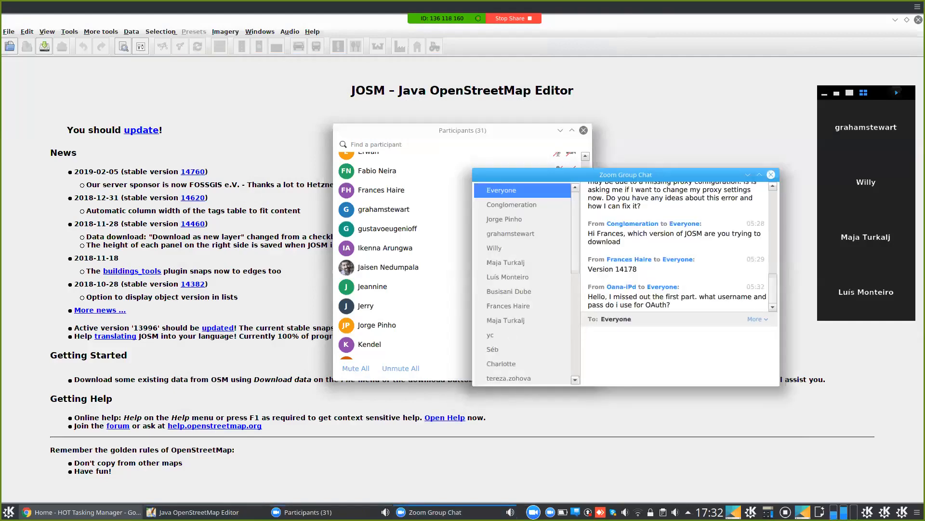
left_click(747, 174)
- Bring the JOSM start page to the front and dismiss the Tasking Manager preview
left_click(513, 105)
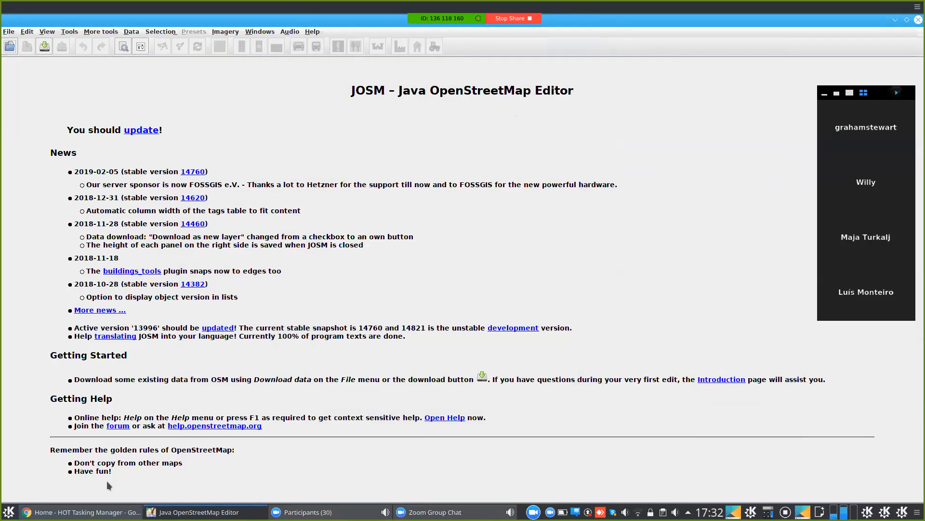
mouse_move(104, 511)
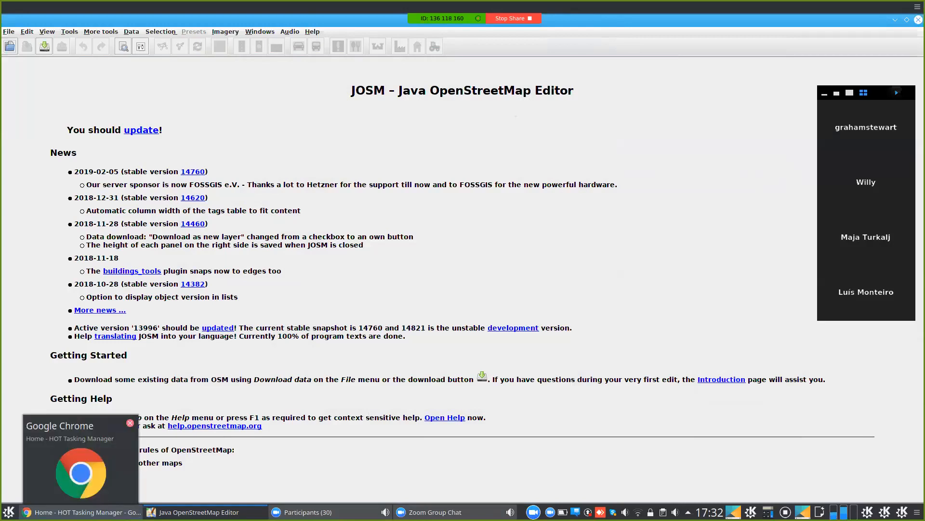
left_click(108, 473)
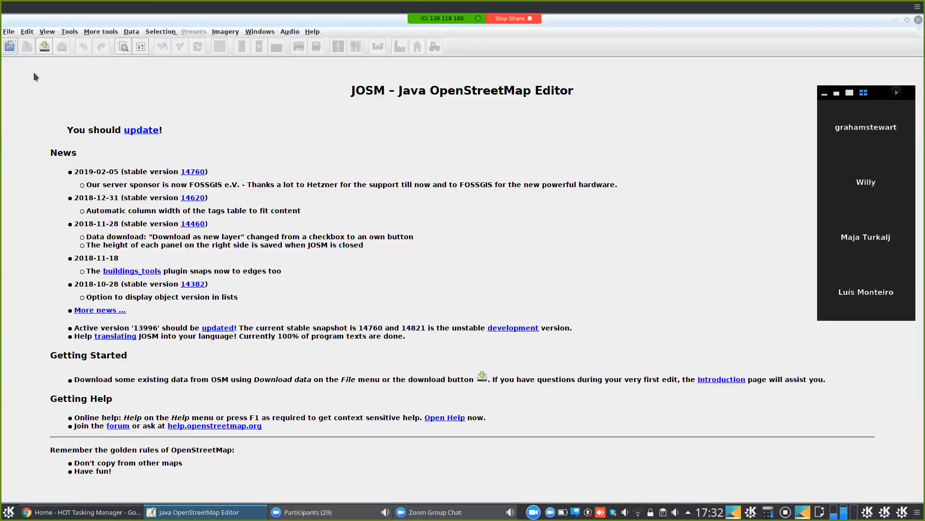
- Confirm Enable remote control is checked on the Remote Control preferences page, then close Preferences with OK
left_click(24, 33)
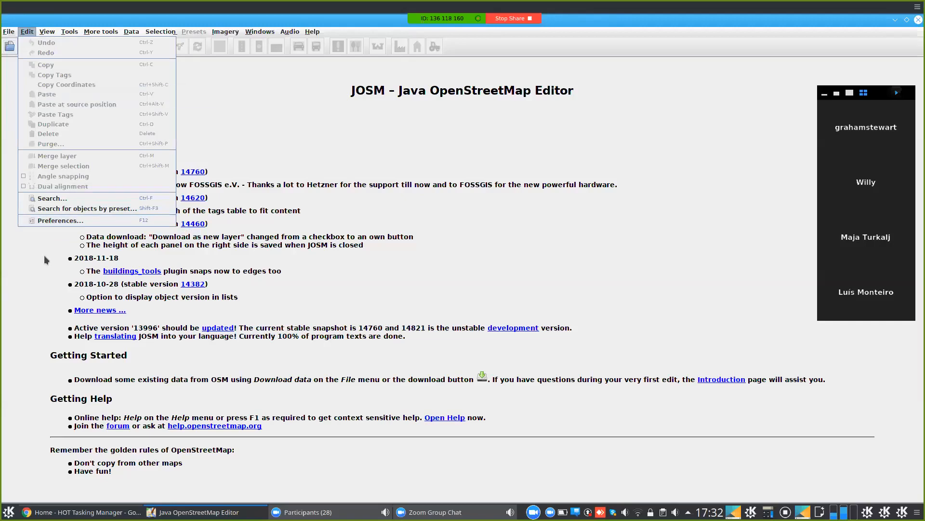
left_click(62, 221)
left_click(23, 239)
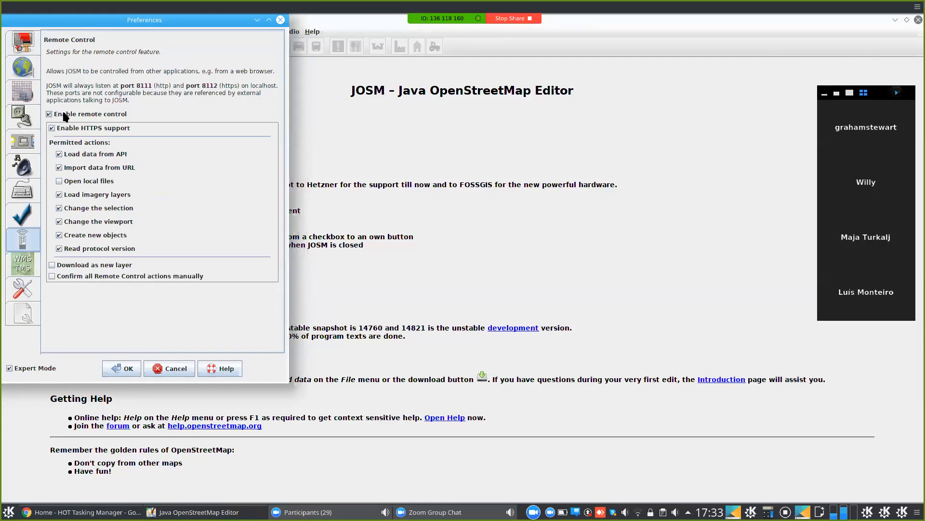
left_click(114, 369)
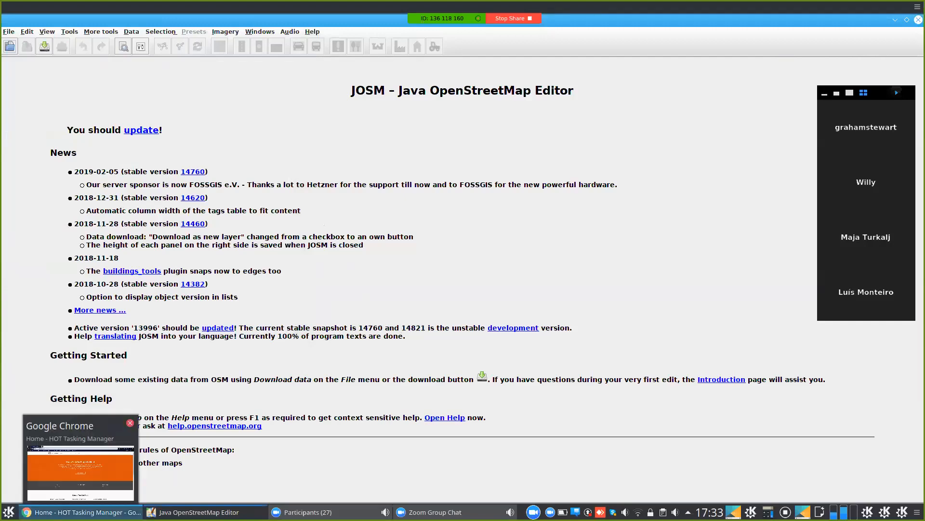
- In Chrome's Tasking Manager, choose START MAPPING and scroll through the Contribute project grid
left_click(119, 512)
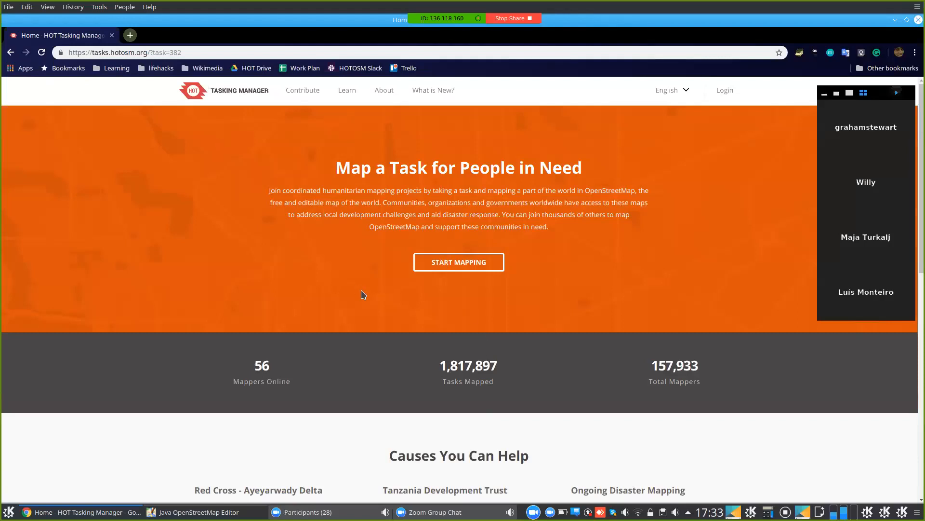
left_click(457, 265)
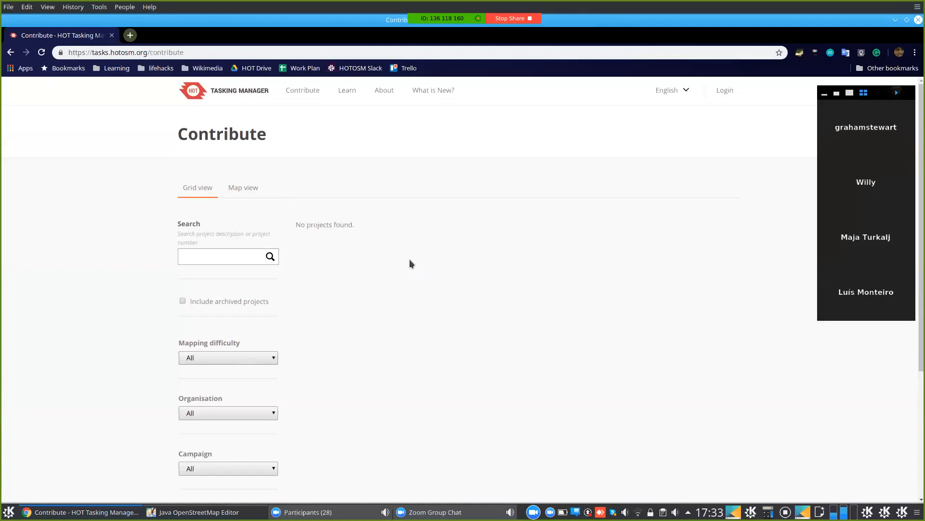
scroll(645, 314, "down", 2)
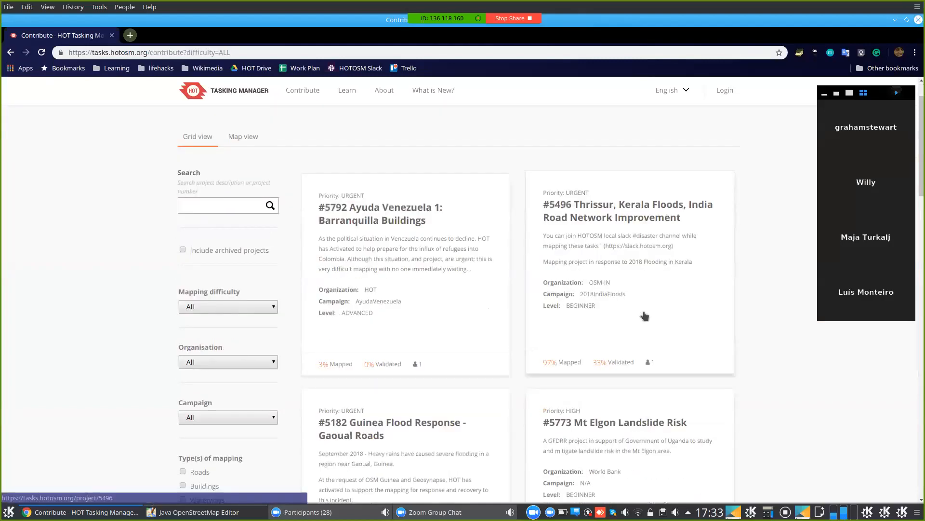
scroll(645, 315, "down", 2)
scroll(645, 315, "down", 12)
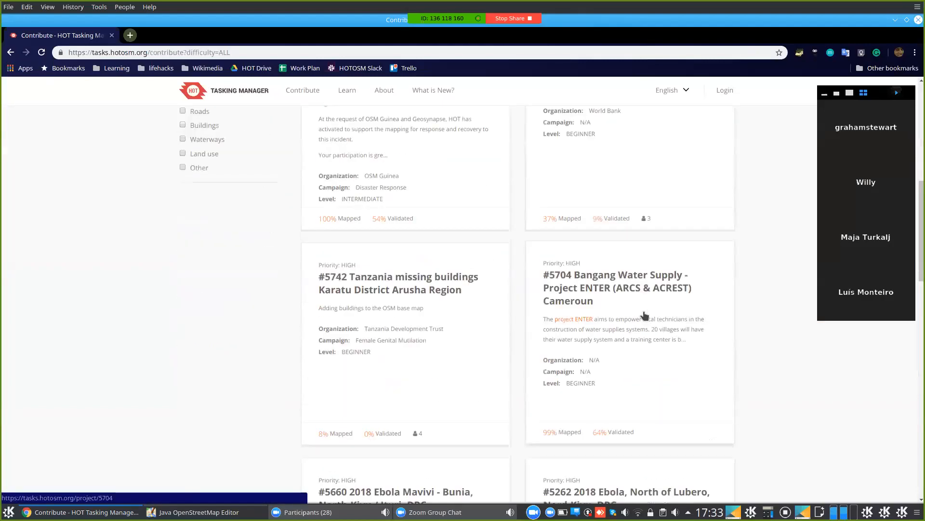
scroll(645, 315, "up", 9)
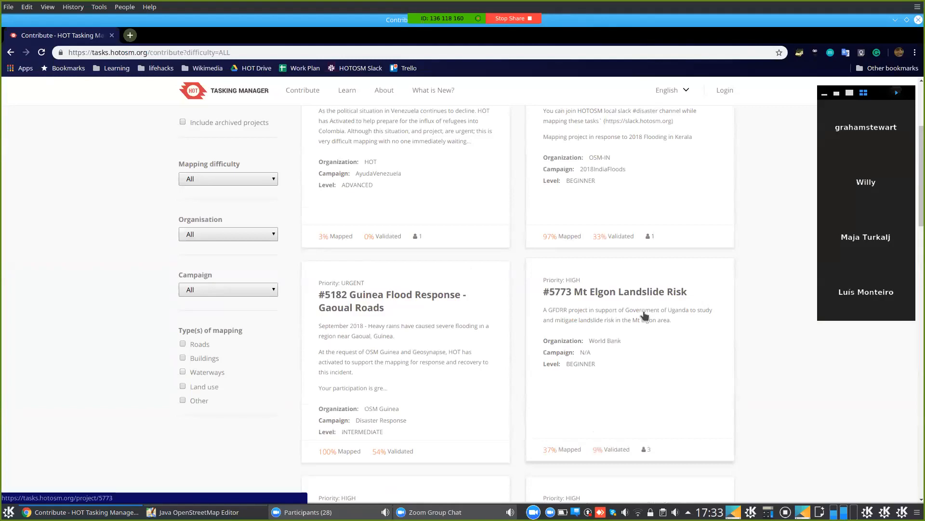
scroll(644, 310, "up", 5)
- Scroll further down the grid and open the #5773 Mt Elgon Landslide Risk project card
scroll(659, 331, "down", 15)
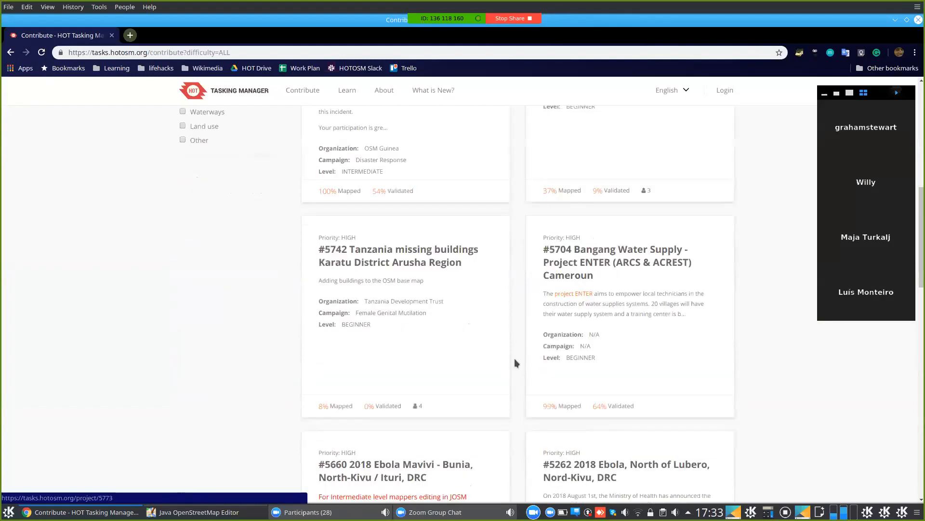
scroll(547, 343, "down", 5)
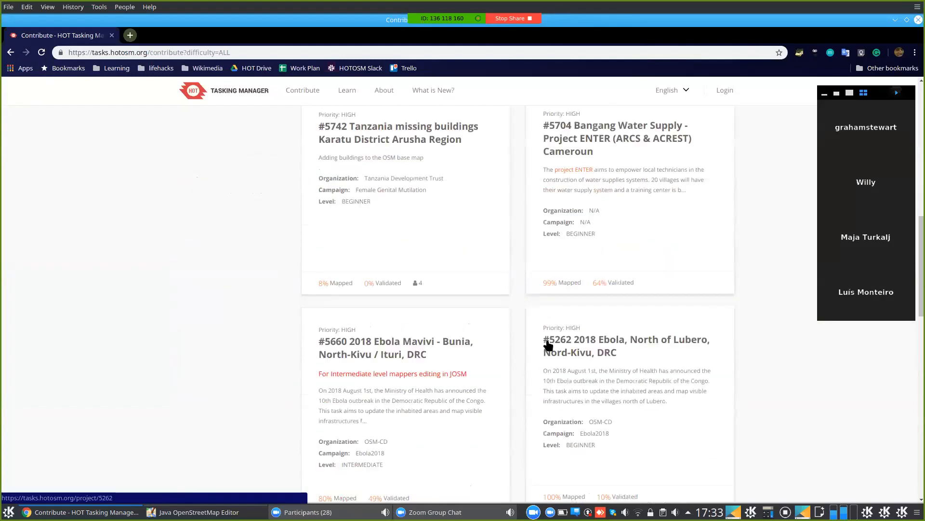
scroll(548, 344, "down", 1)
scroll(500, 270, "up", 16)
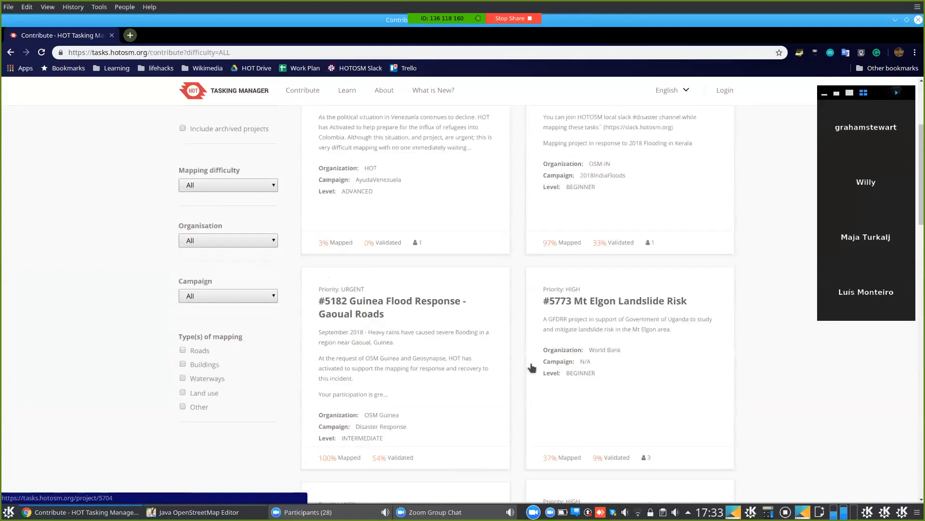
scroll(430, 430, "up", 3)
scroll(320, 420, "up", 4)
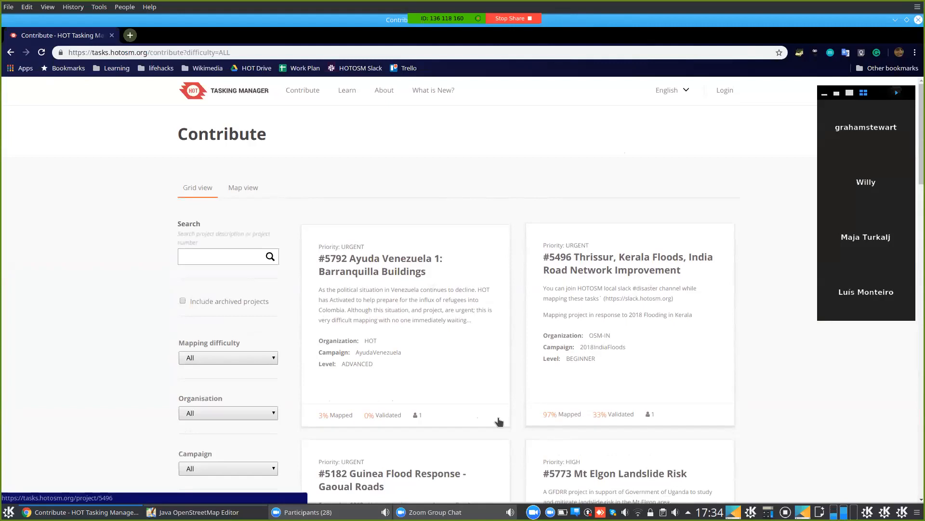
scroll(499, 419, "down", 1)
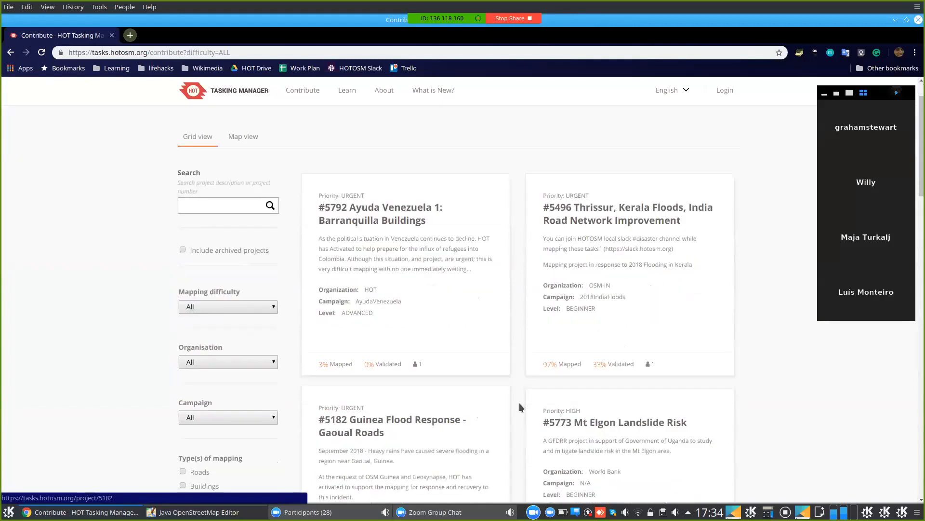
scroll(598, 366, "down", 1)
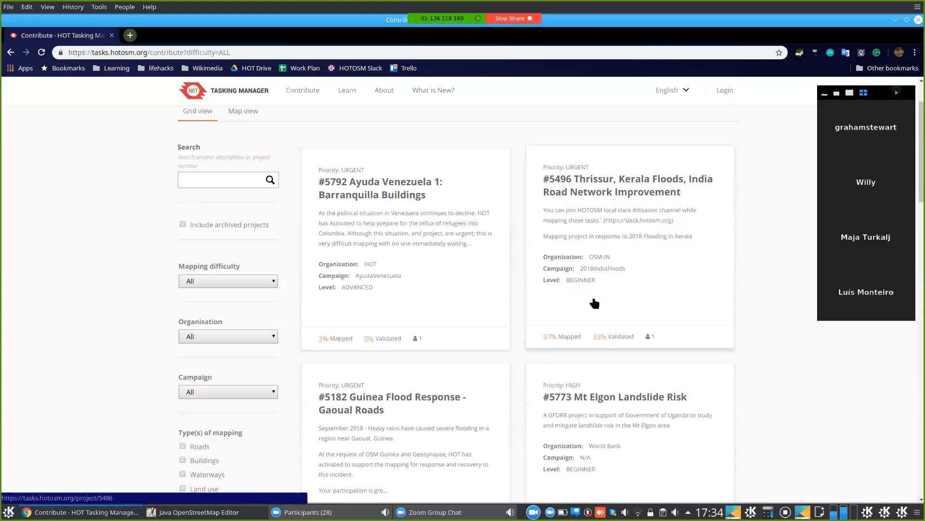
scroll(588, 362, "down", 1)
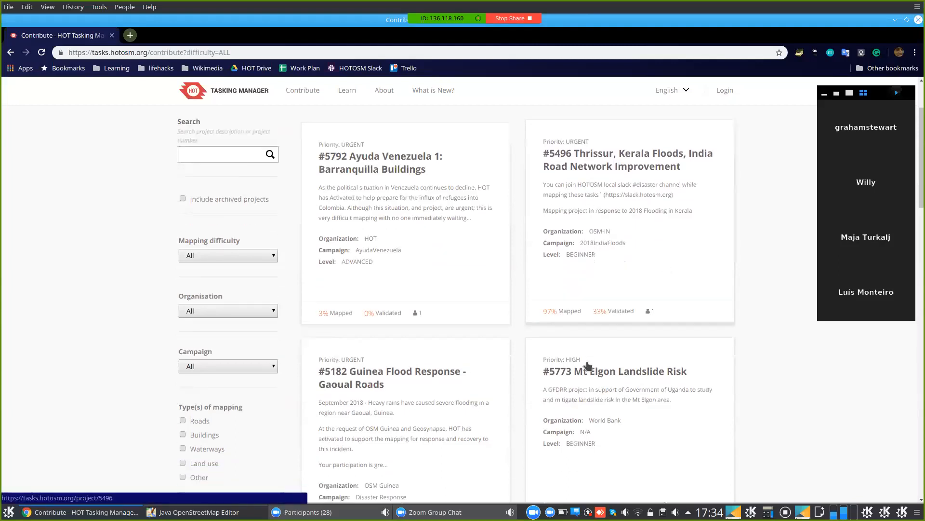
scroll(604, 296, "down", 3)
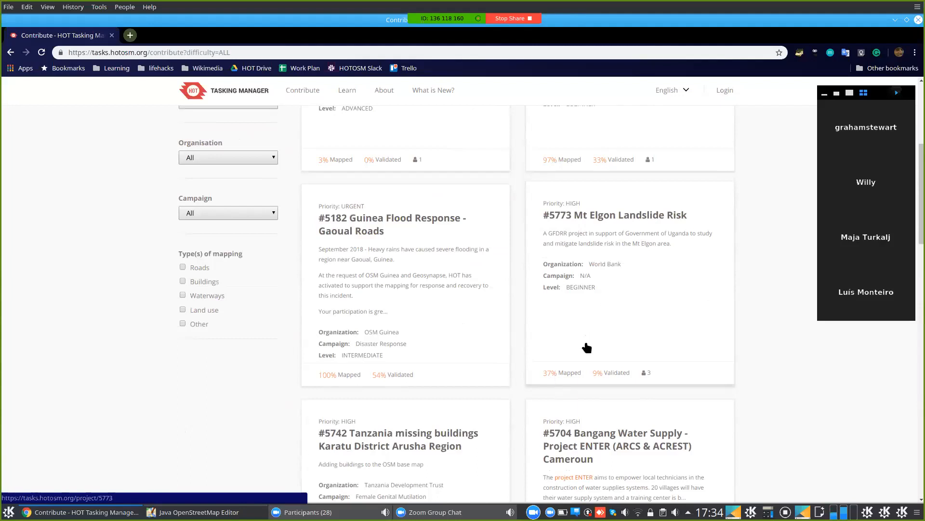
left_click(592, 220)
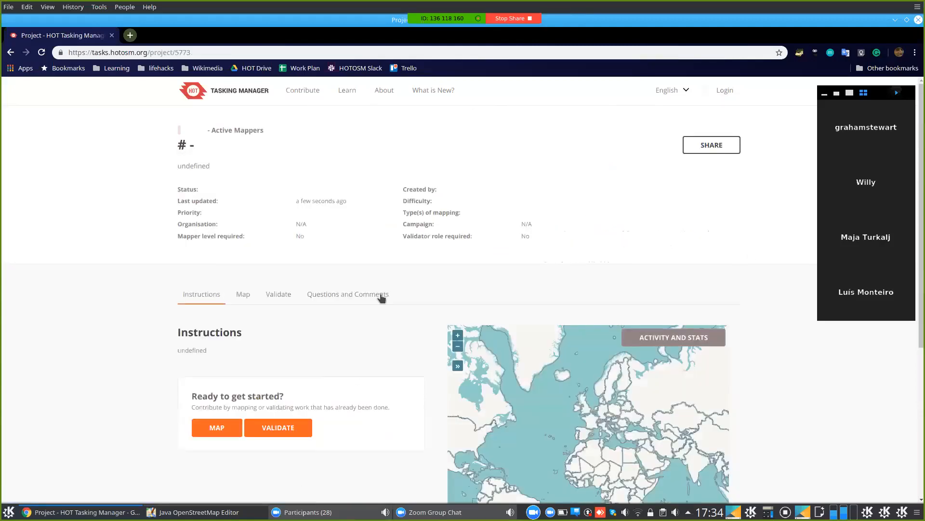
- Scroll project #5773's page, open MAP to reach 'Choose a task', then scroll back to the title
scroll(377, 349, "down", 4)
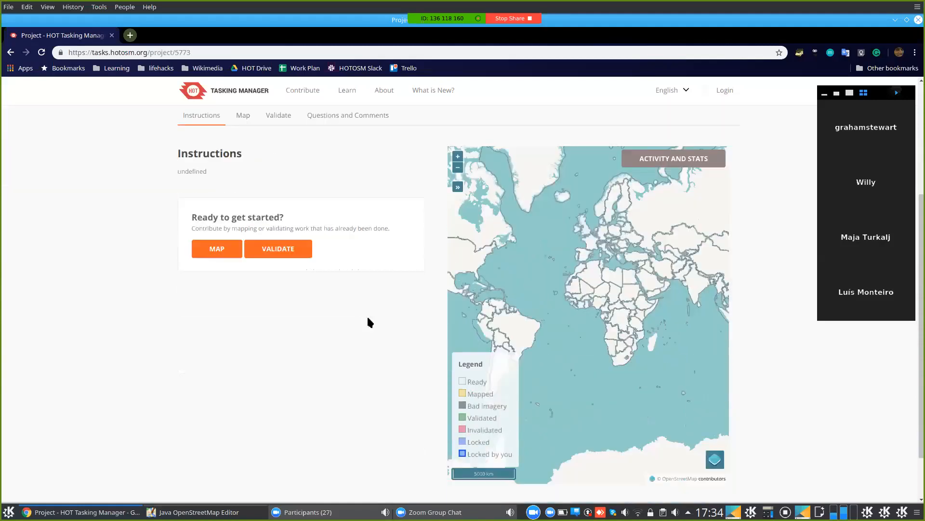
scroll(322, 283, "up", 3)
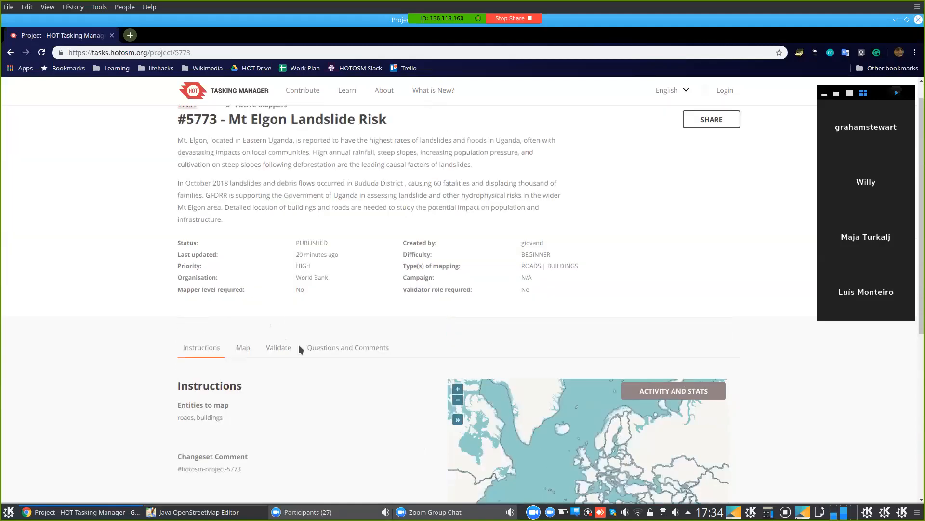
scroll(280, 362, "down", 3)
scroll(199, 358, "down", 2)
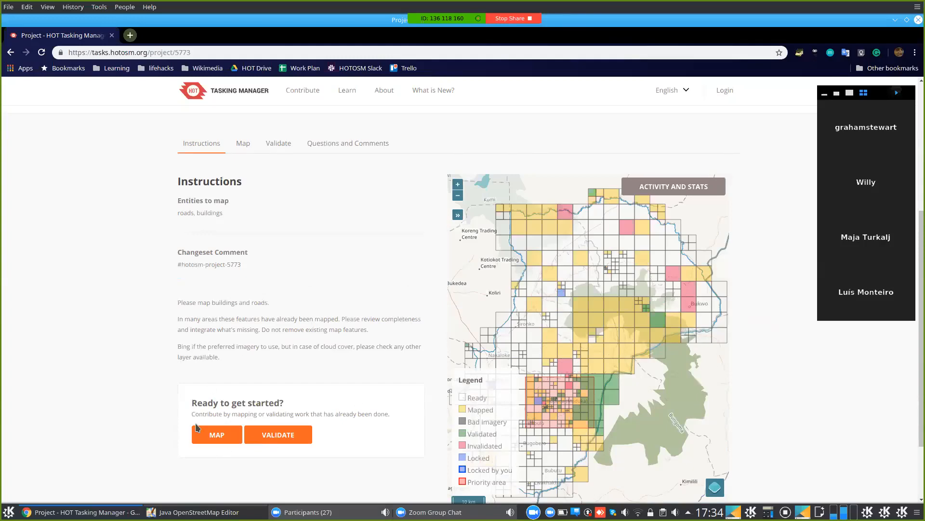
scroll(184, 374, "down", 2)
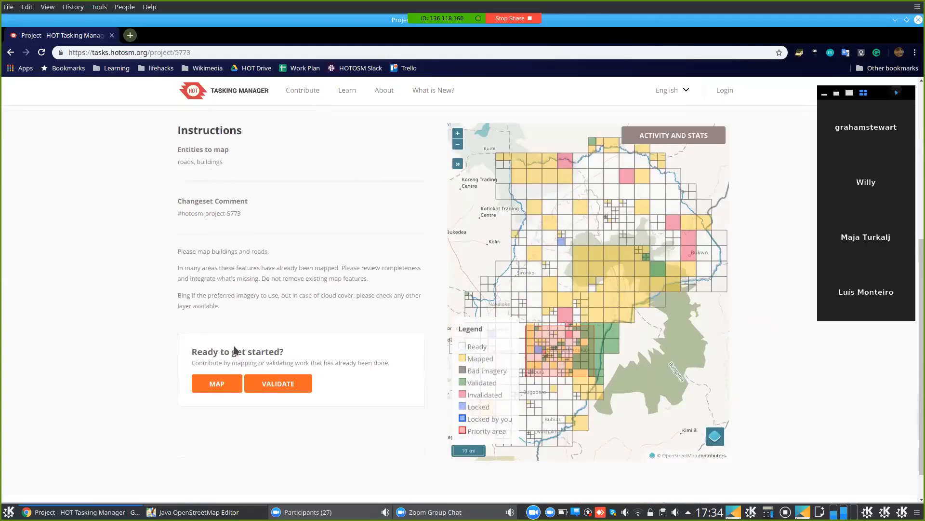
scroll(229, 314, "up", 2)
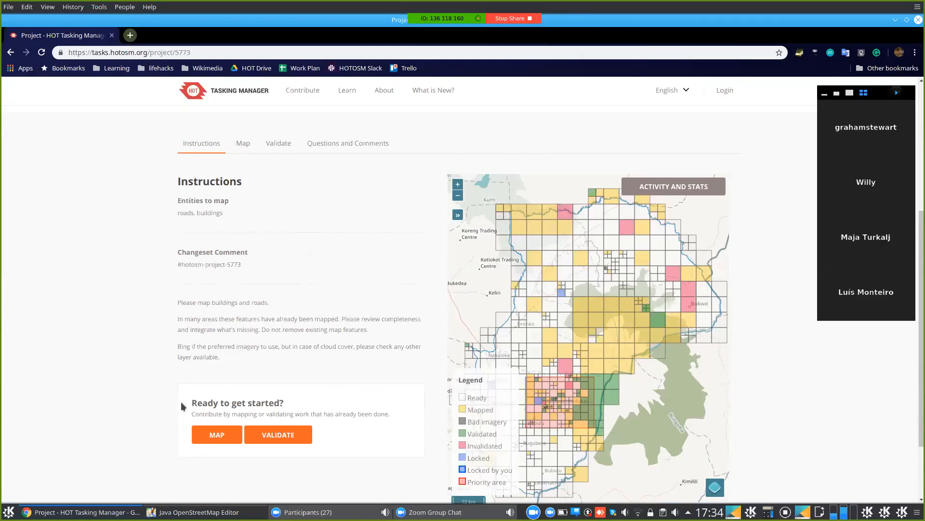
scroll(177, 396, "down", 2)
scroll(221, 322, "down", 2)
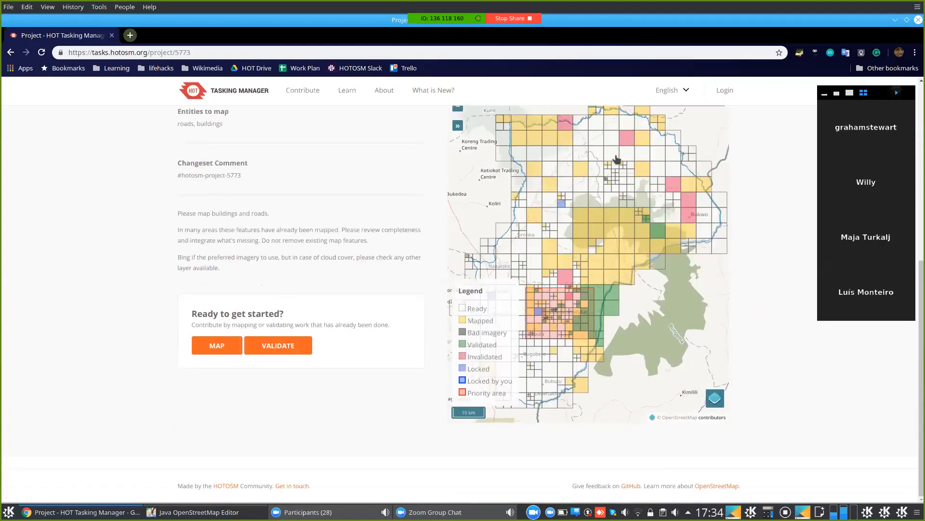
scroll(595, 272, "up", 2)
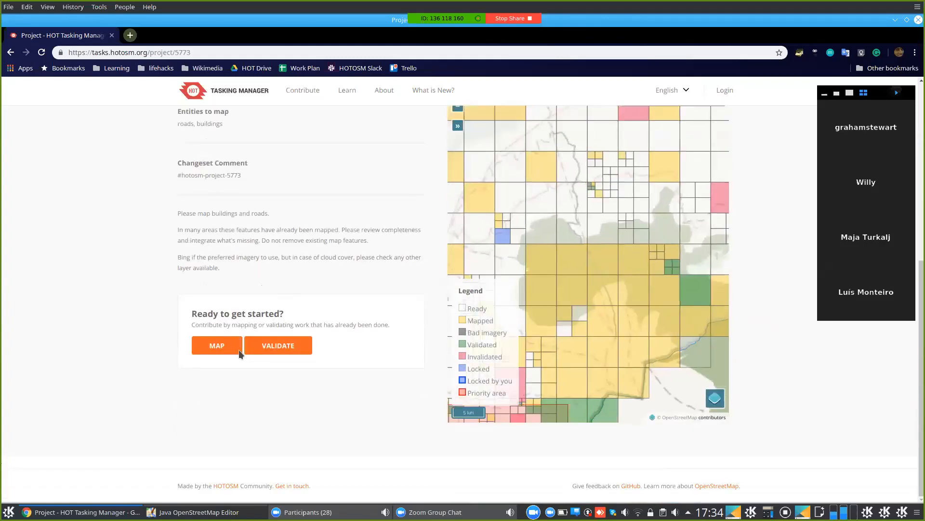
left_click(211, 346)
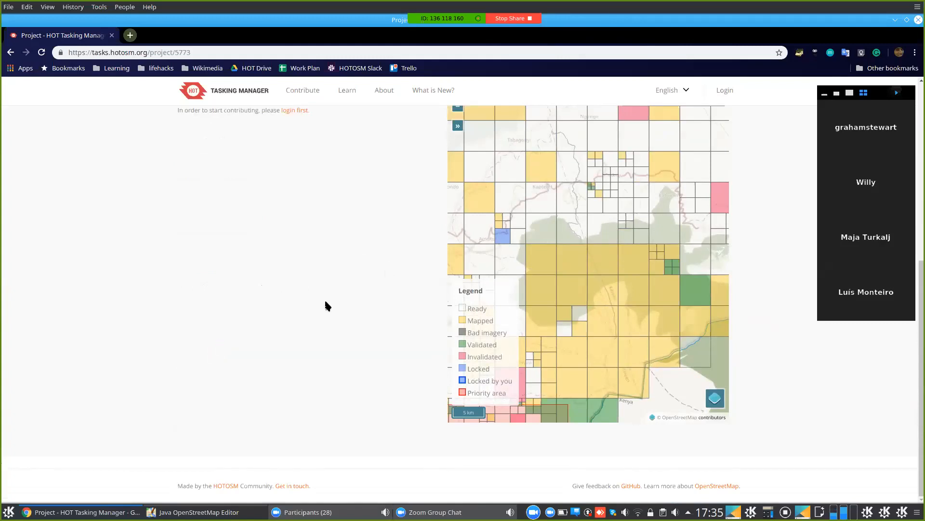
scroll(325, 247, "up", 5)
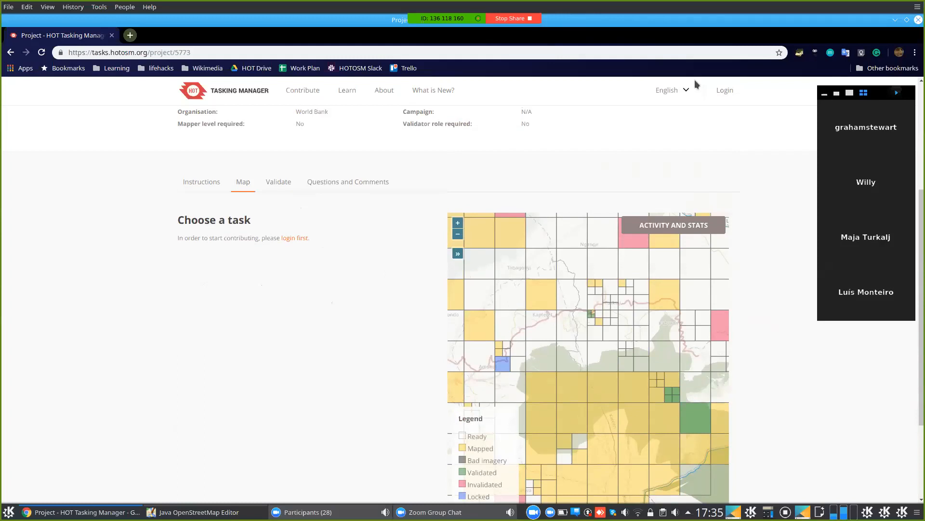
scroll(722, 97, "up", 4)
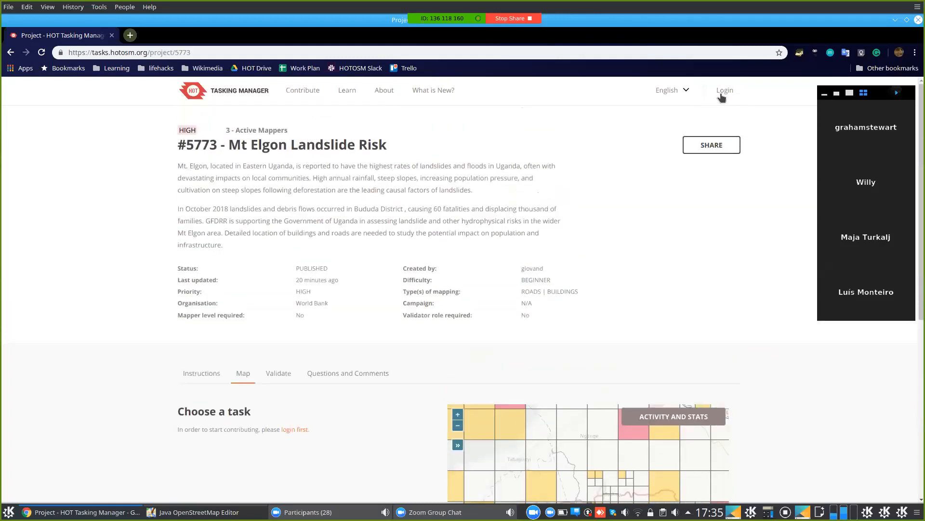
- Log in through OpenStreetMap and grant Tasking Manager 3 access to the account
left_click(721, 96)
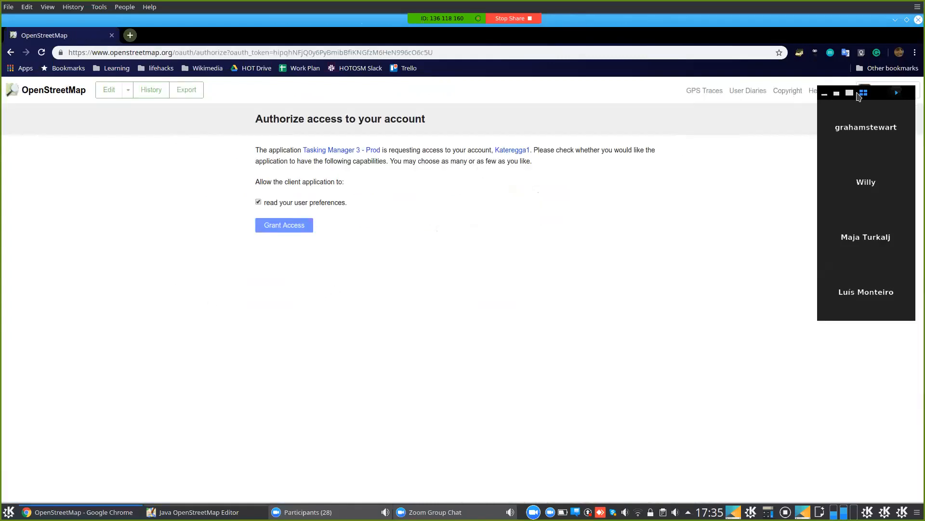
left_click_drag(883, 93, 867, 182)
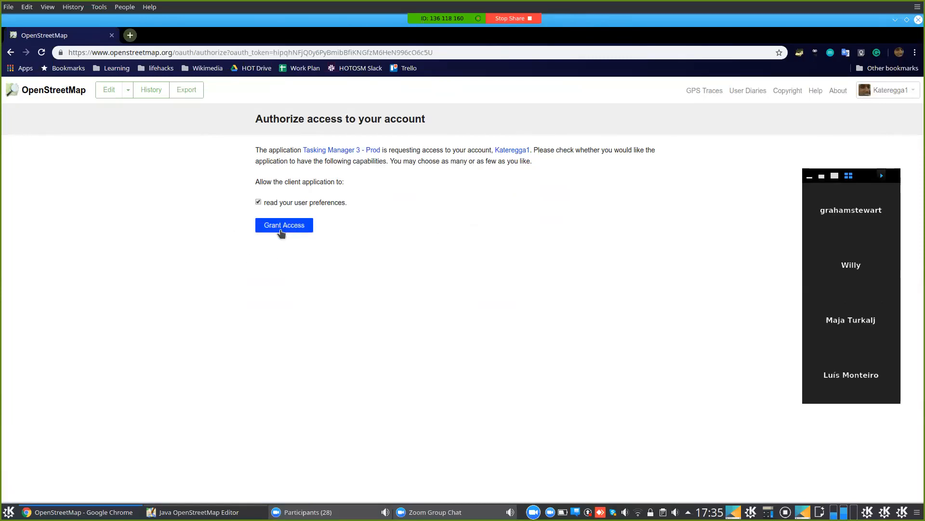
left_click(281, 231)
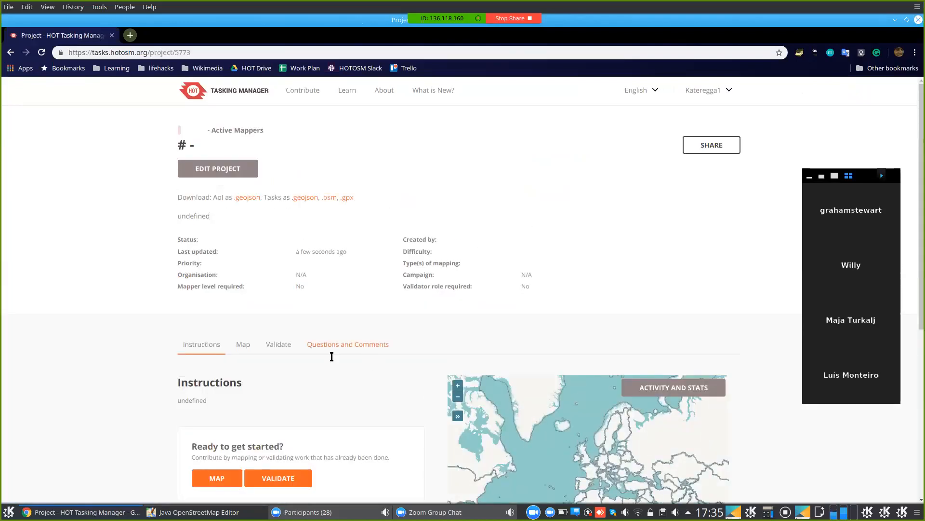
- Reselect task 382, already locked for mapping, from the project's task map
scroll(330, 355, "down", 4)
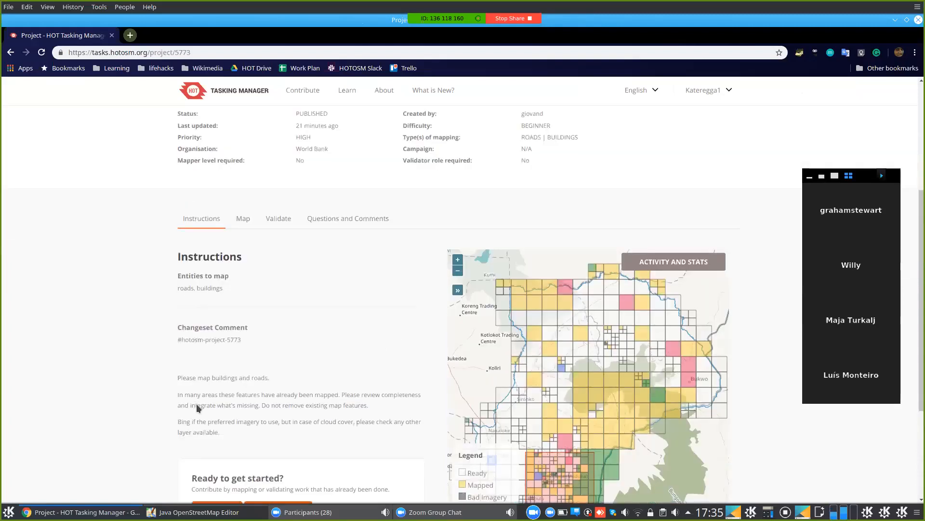
scroll(198, 406, "down", 1)
left_click(214, 488)
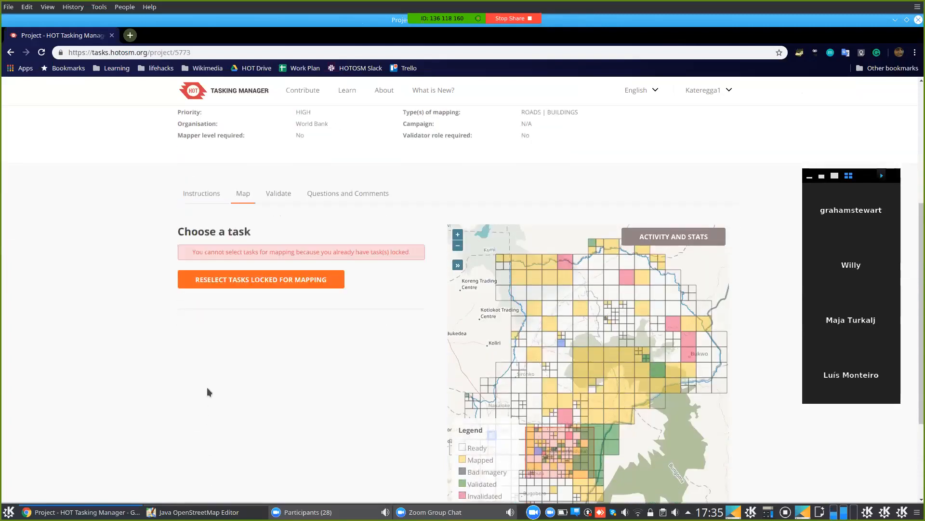
left_click(302, 281)
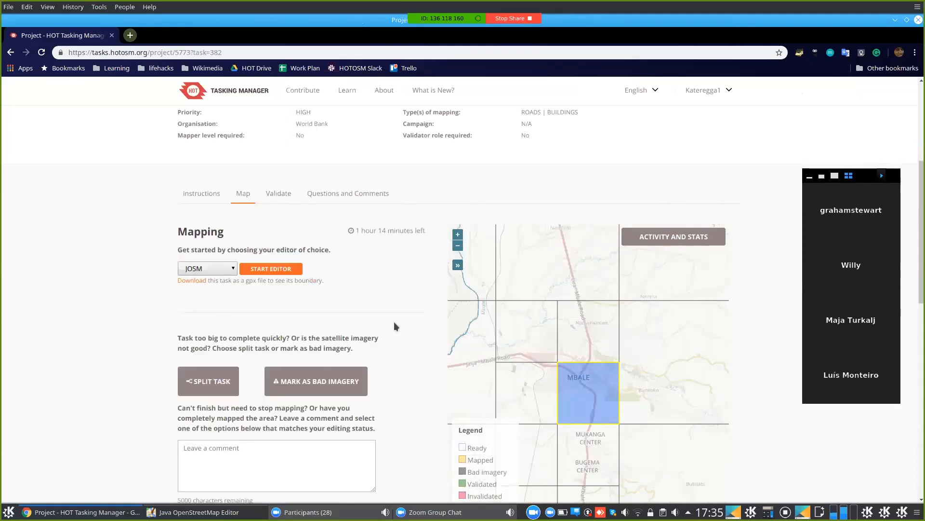
scroll(600, 401, "up", 1)
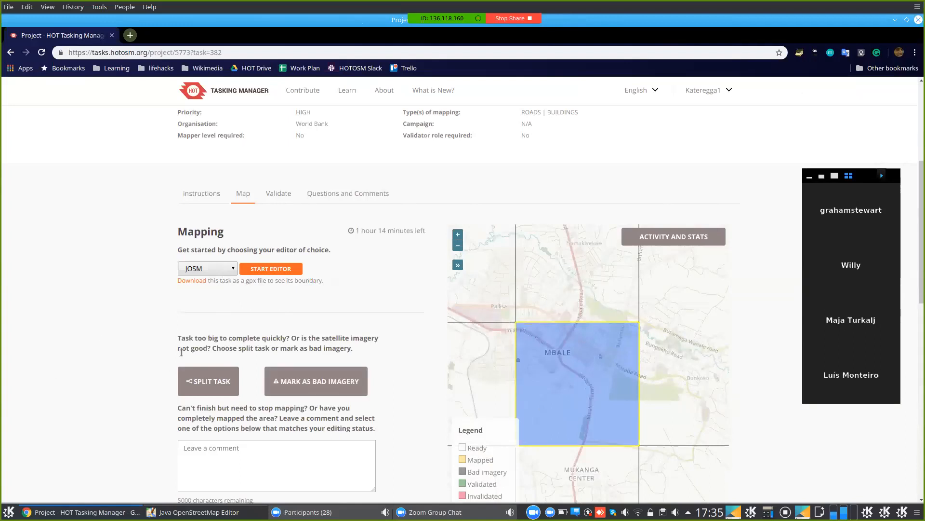
- Keep JOSM as the editor and start editing the task in it
left_click(232, 269)
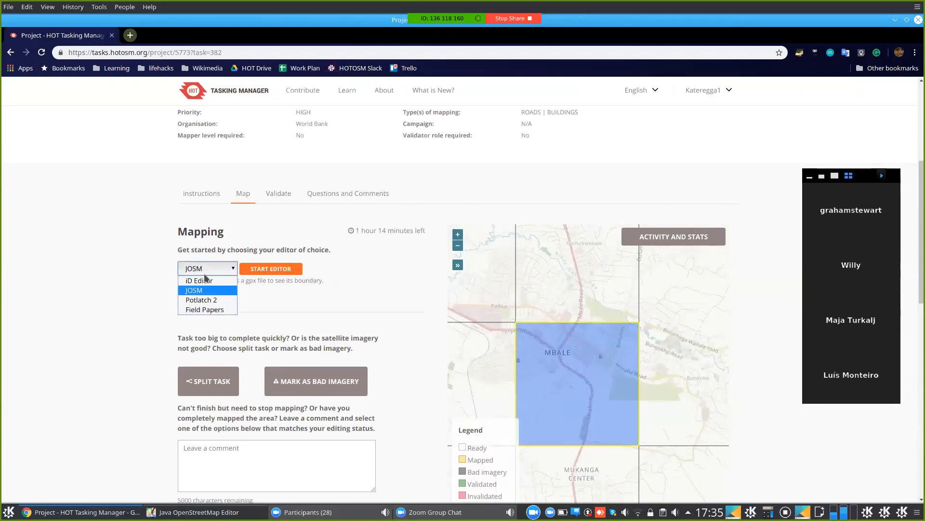
left_click(227, 291)
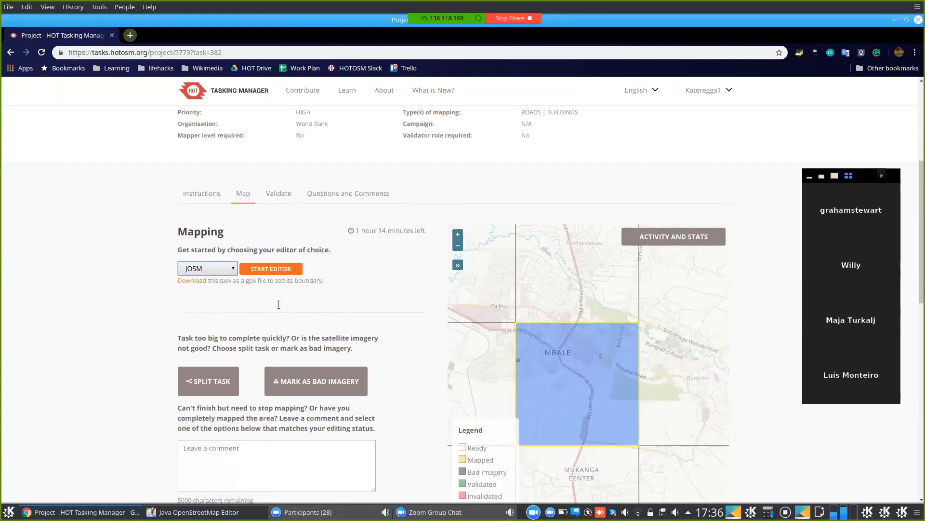
left_click(279, 273)
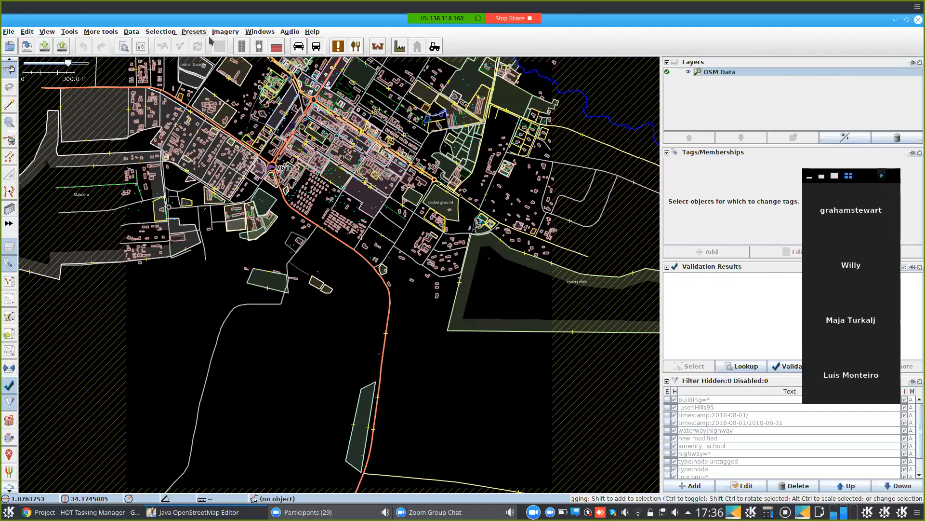
- Add Bing aerial imagery as a background layer from the Imagery menu
left_click(226, 33)
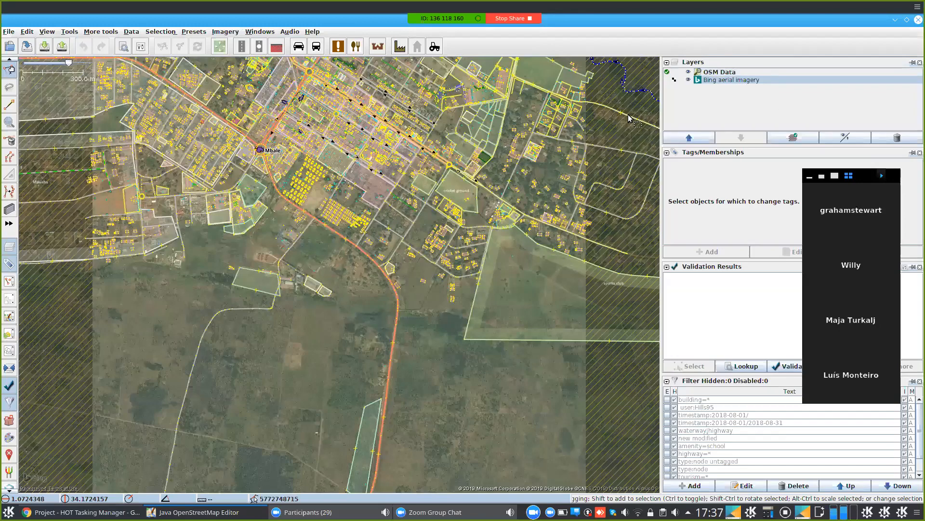
- Zoom in to the 40 m scale on the buildings beside the dirt road
scroll(351, 343, "up", 6)
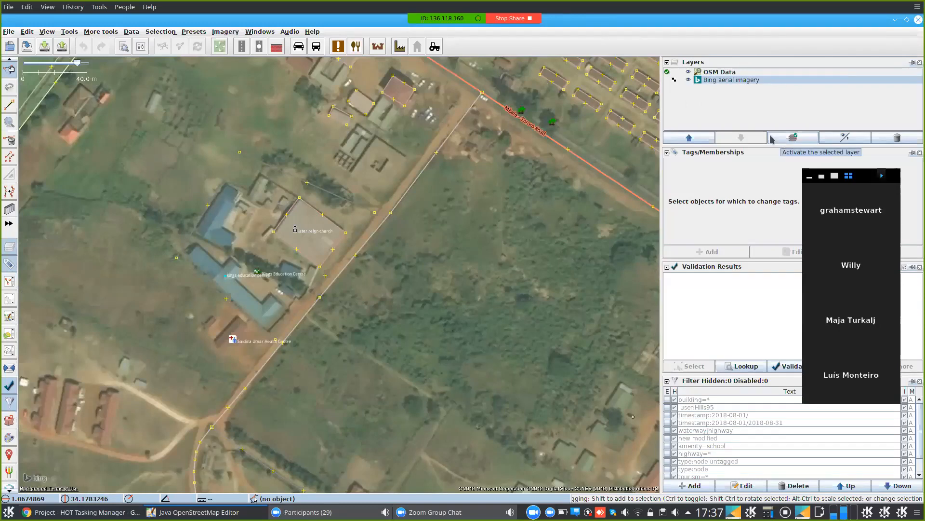
left_click(720, 73)
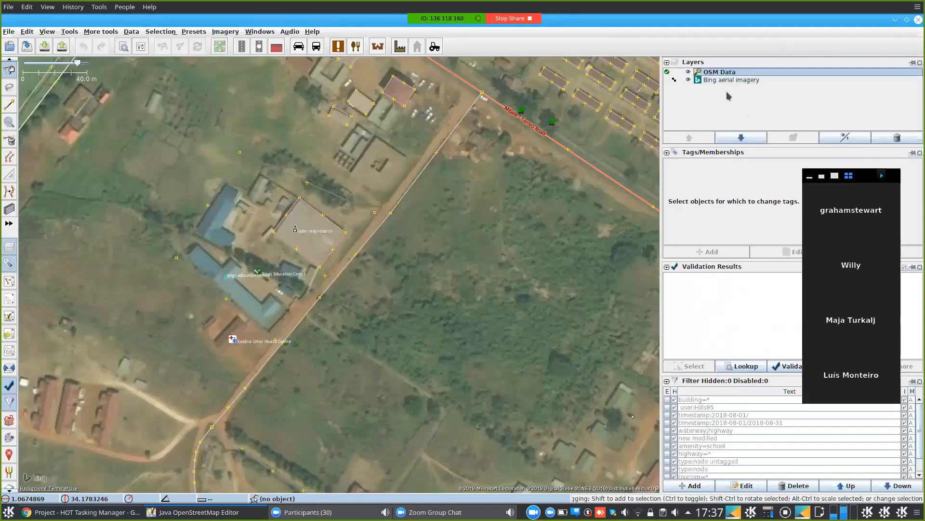
left_click(666, 79)
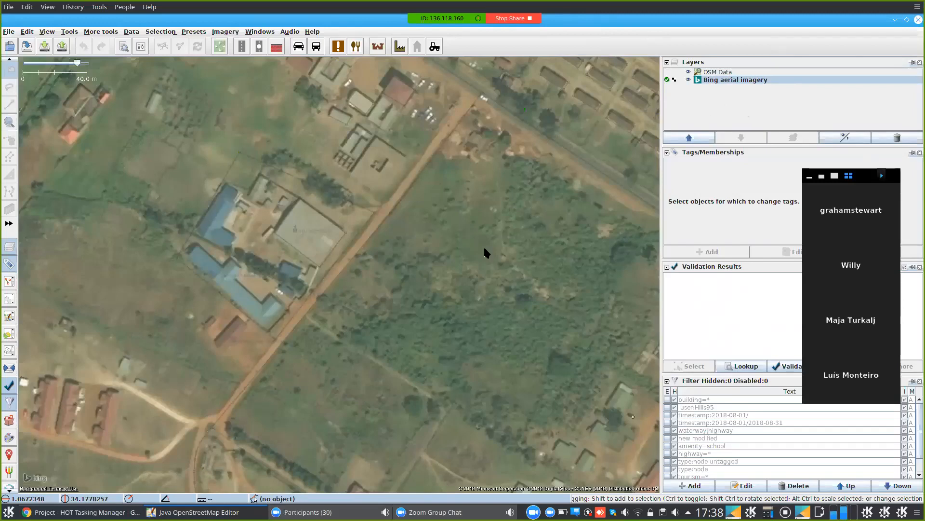
left_click(668, 73)
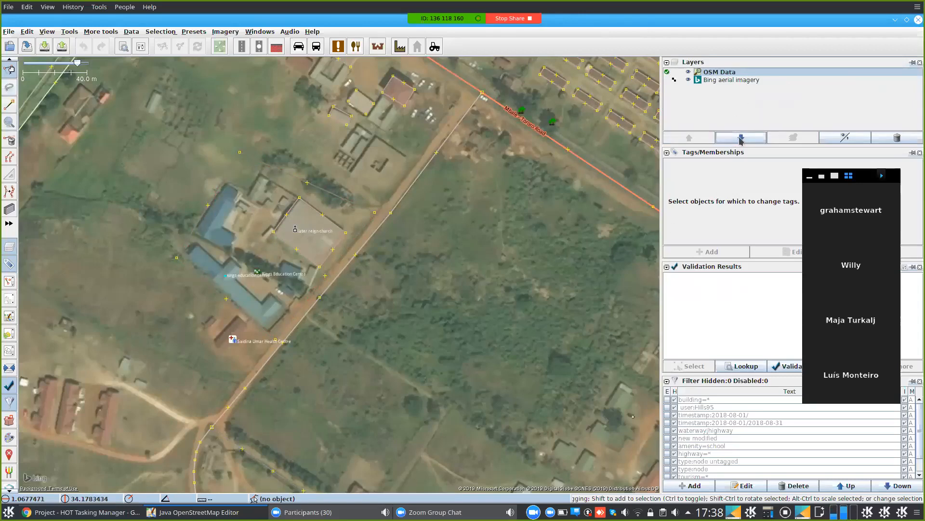
left_click(721, 81)
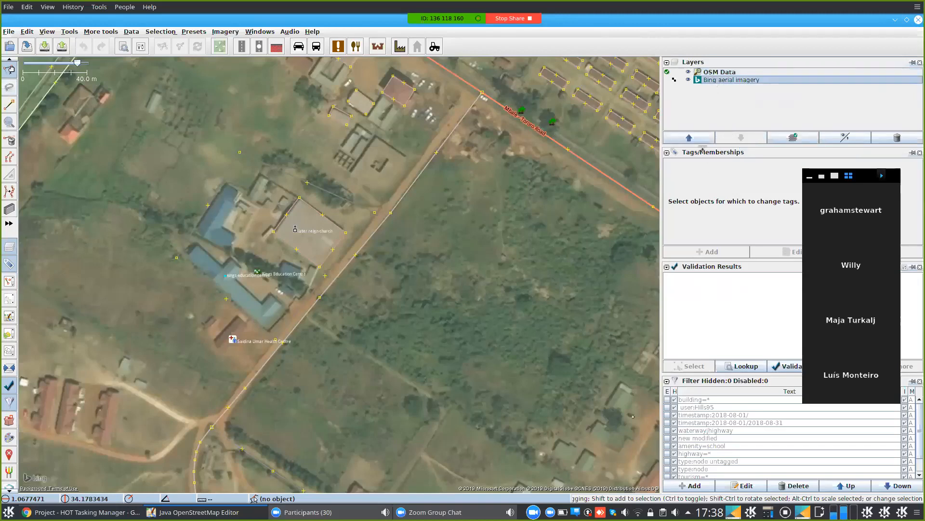
left_click(723, 75)
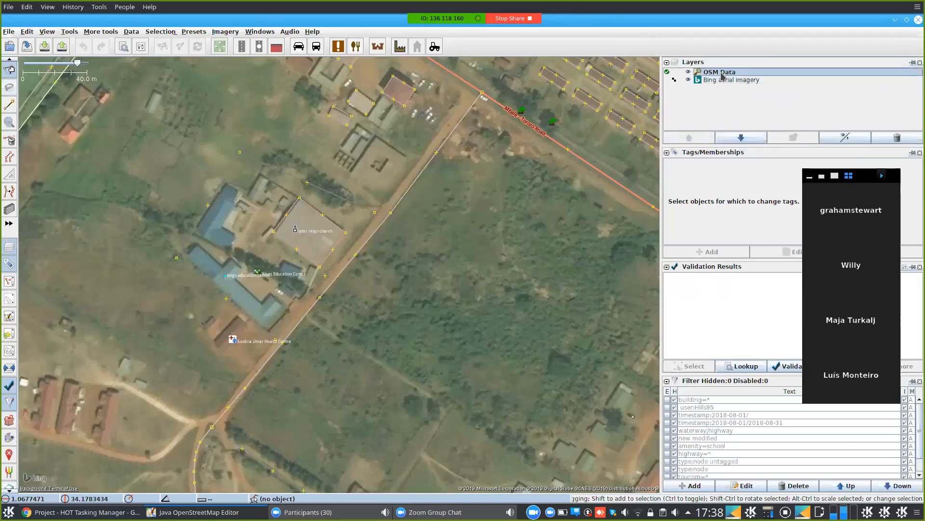
left_click(741, 138)
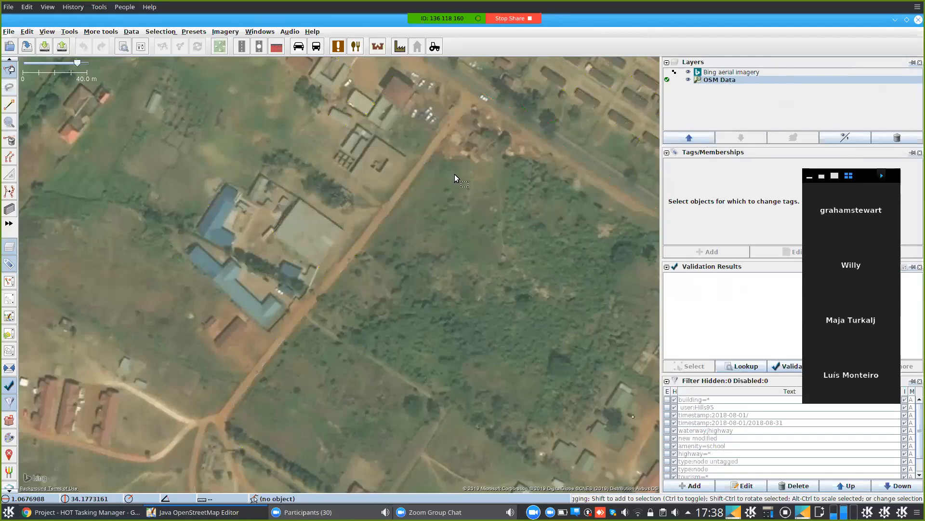
left_click(689, 140)
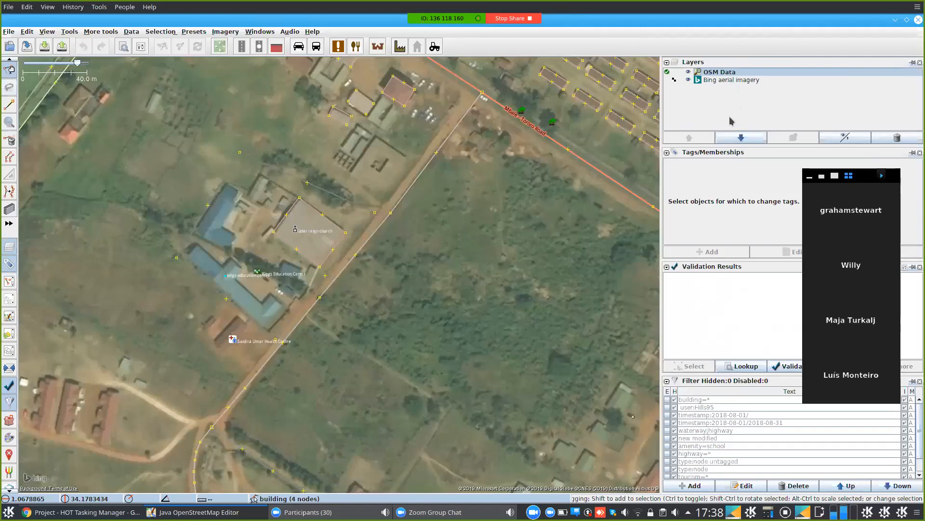
left_click(753, 83)
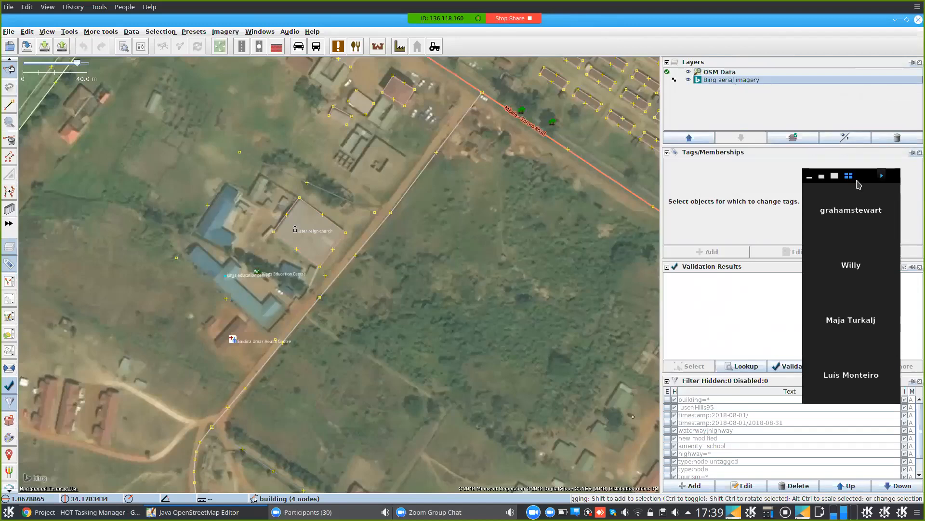
- Lower the Bing imagery layer's opacity and raise its gamma in the visibility popup
left_click(833, 141)
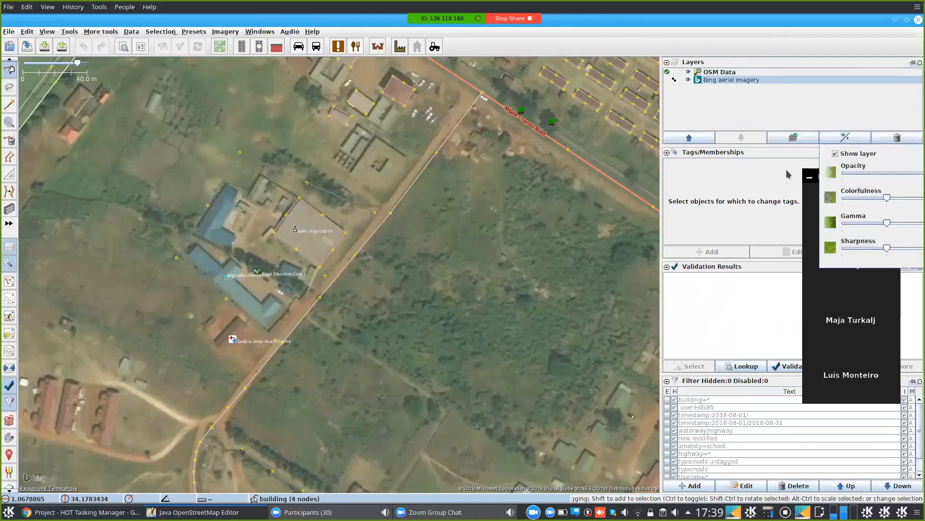
left_click(660, 176)
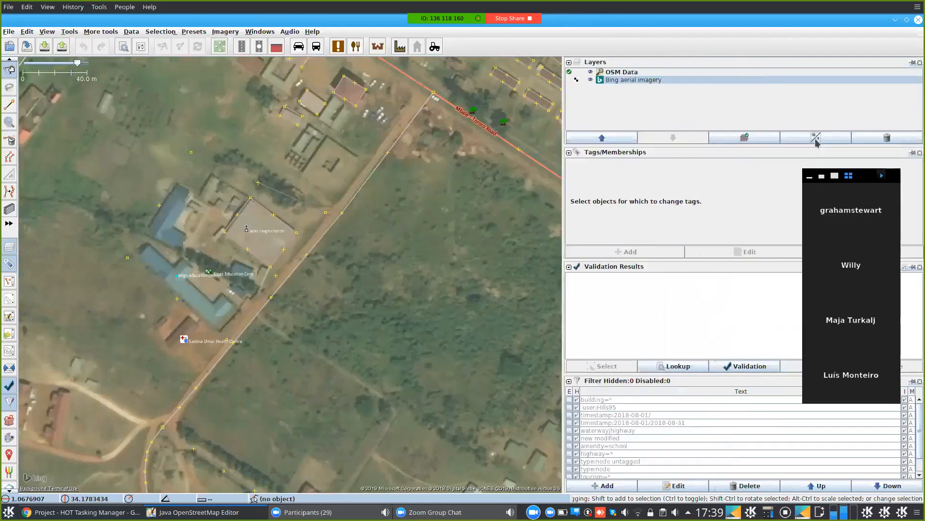
left_click(816, 139)
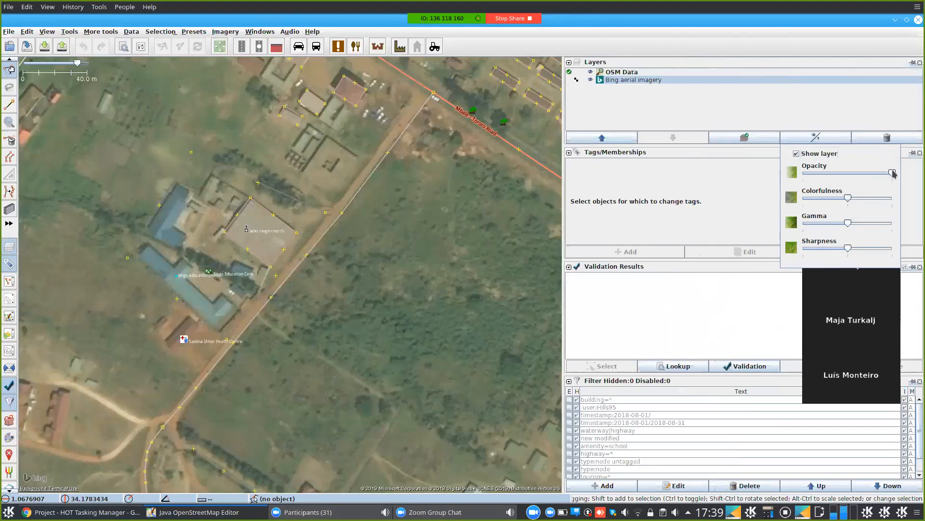
left_click_drag(895, 174, 870, 200)
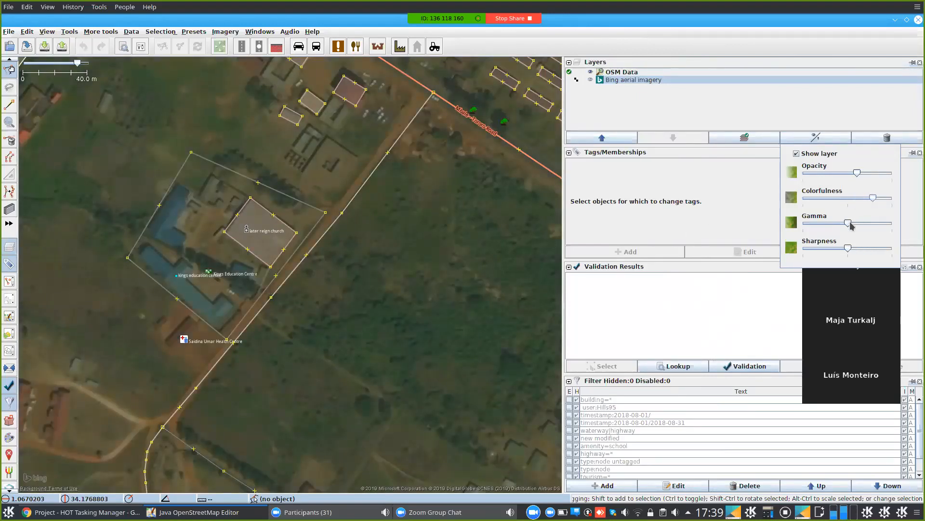
left_click_drag(848, 223, 848, 248)
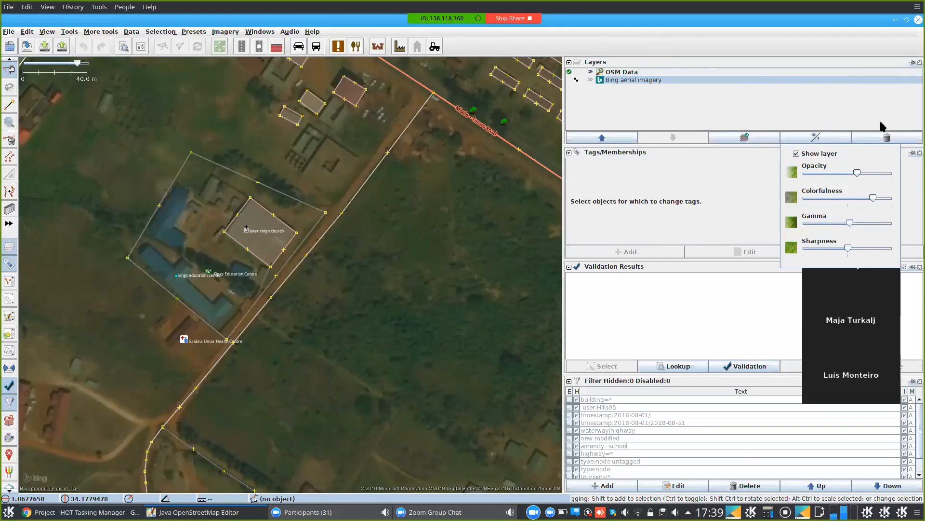
left_click(825, 101)
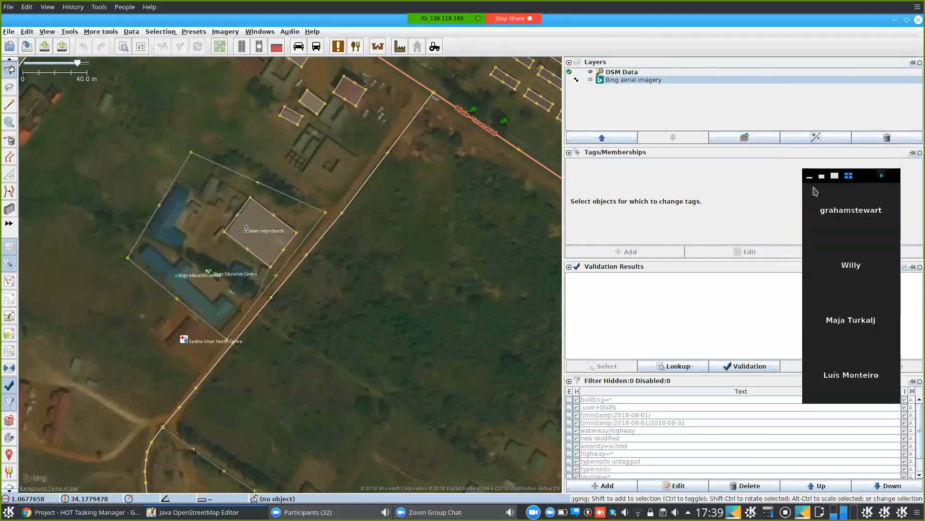
- Add Esri World Imagery as a background layer, then hide it
left_click(809, 179)
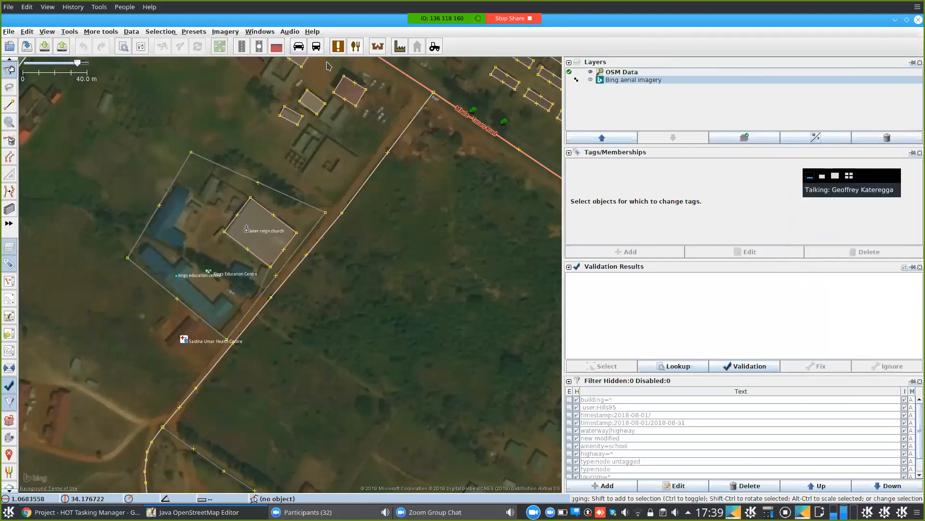
left_click(225, 32)
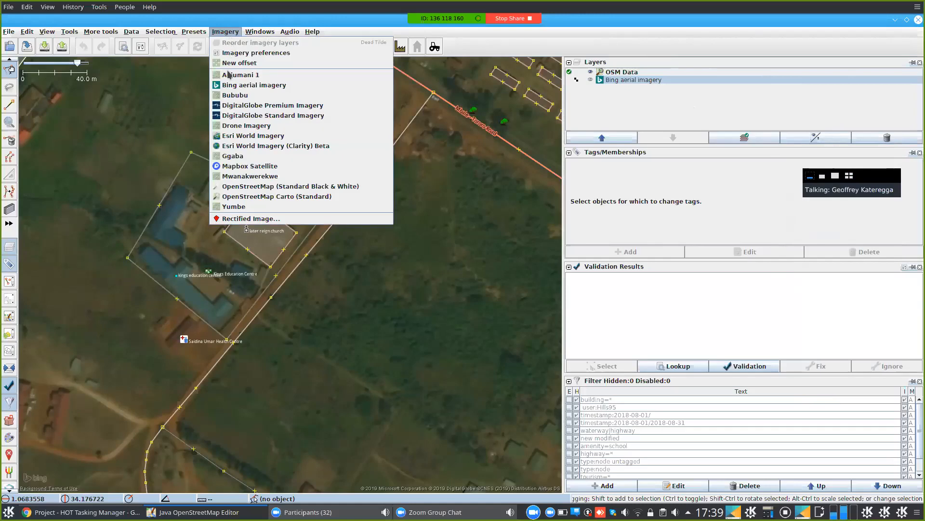
left_click(240, 136)
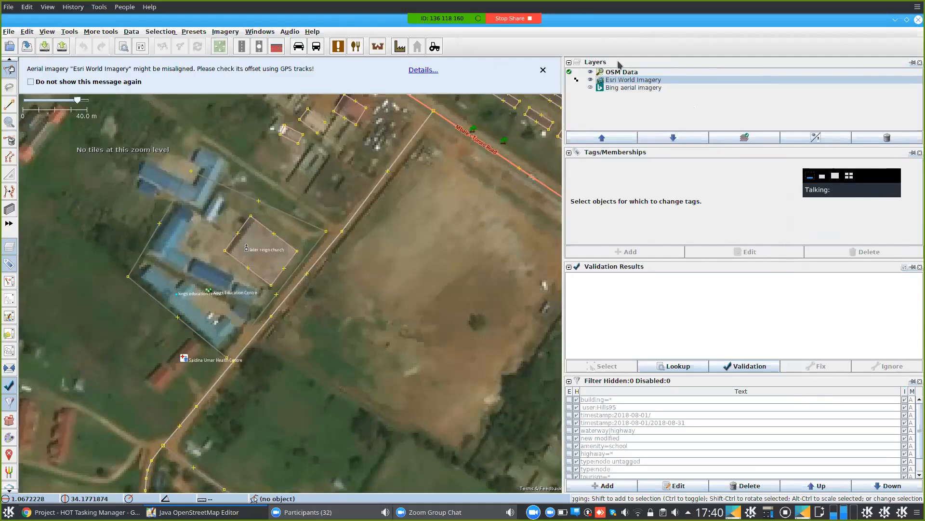
left_click(591, 80)
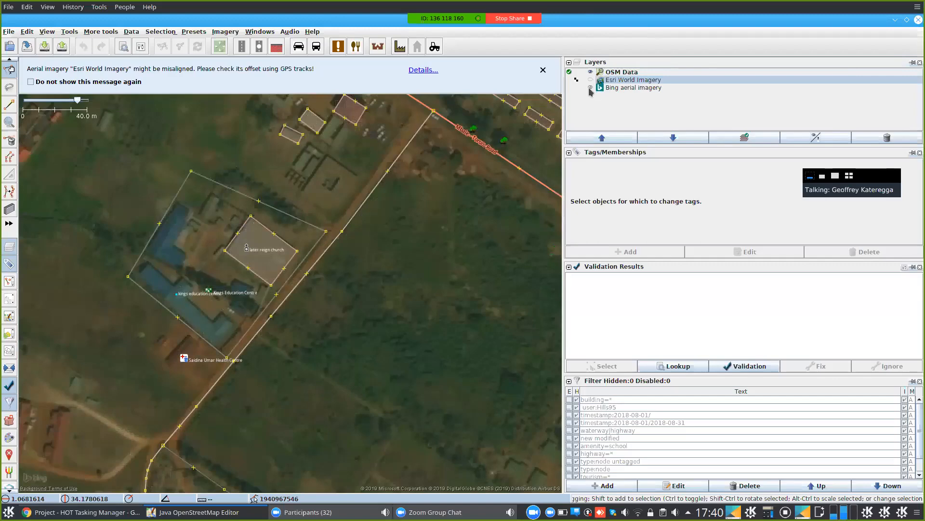
- Toggle the OSM Data layer off and on repeatedly to compare with the Bing imagery
left_click(619, 88)
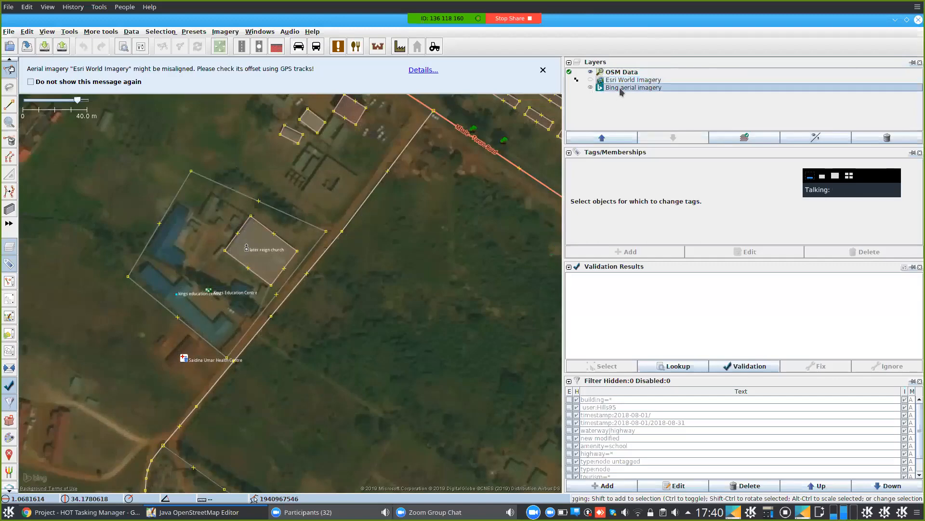
left_click(592, 71)
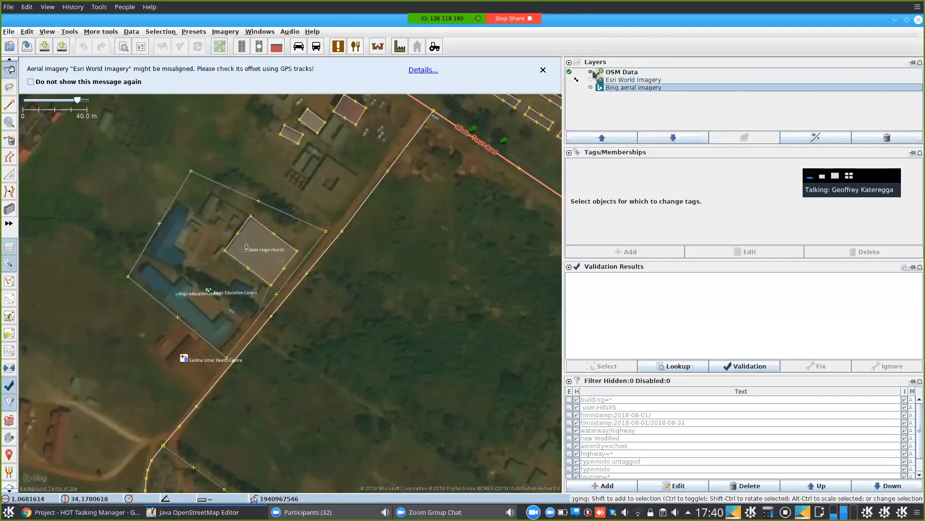
left_click(593, 71)
left_click(592, 71)
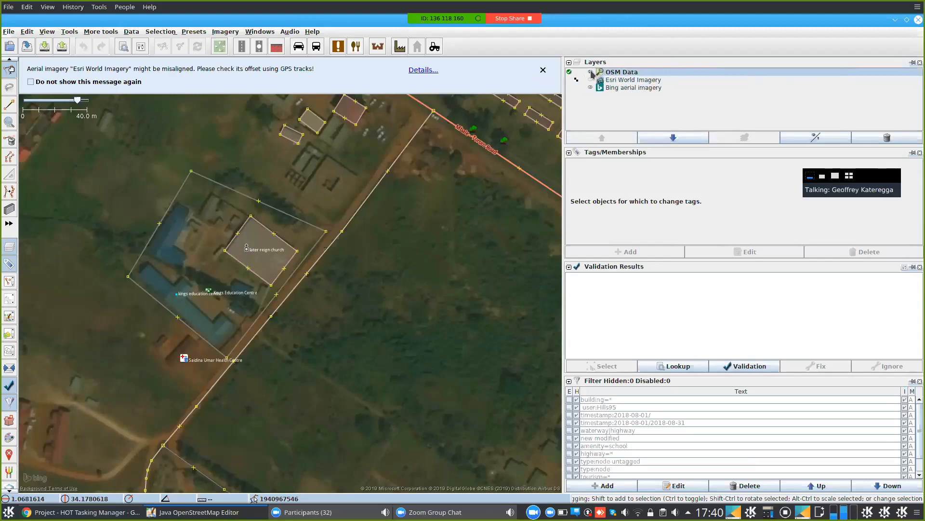
left_click(592, 74)
left_click(592, 74)
left_click(592, 73)
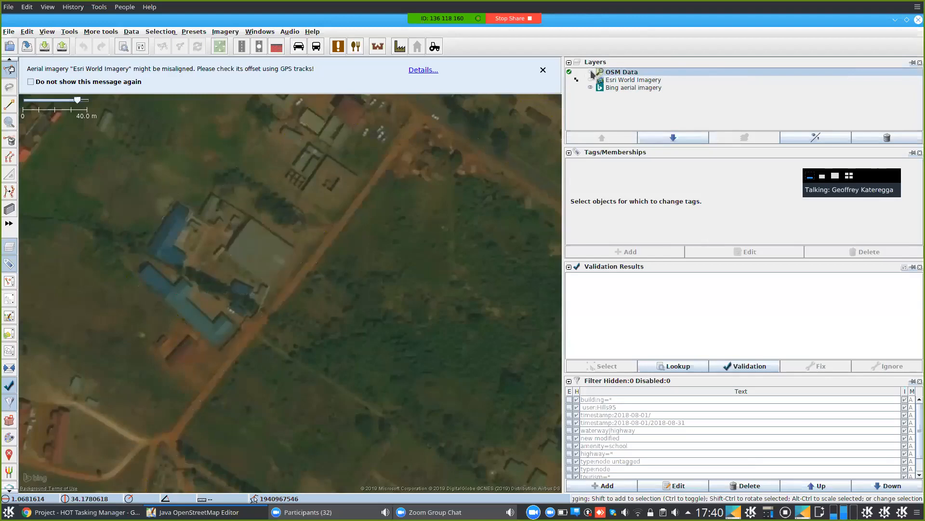
left_click(592, 74)
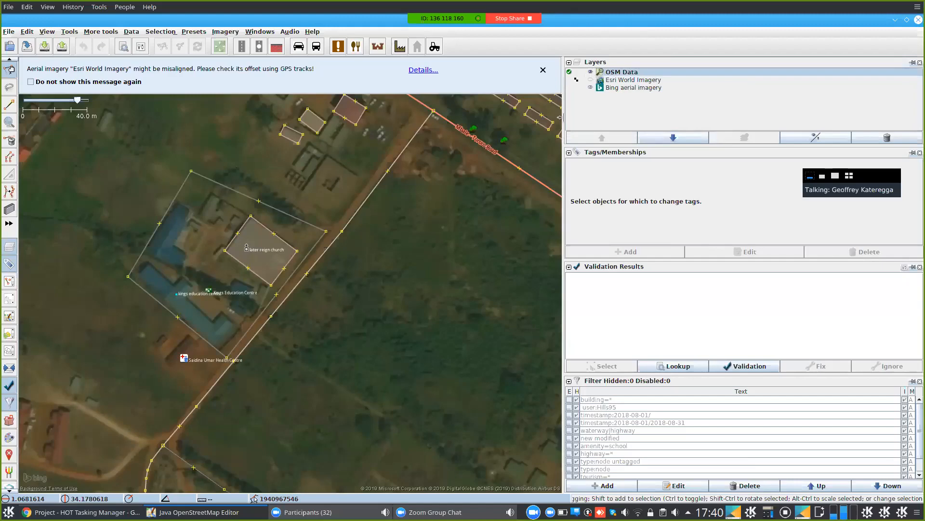
- Pan the map to centre on the dense grid of rectangular buildings
left_click_drag(411, 358, 406, 444)
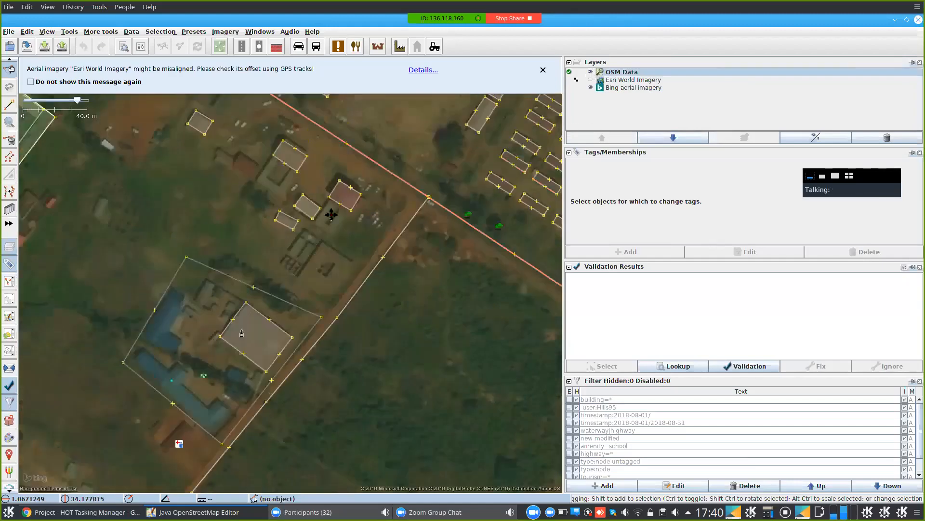
left_click_drag(238, 224, 149, 376)
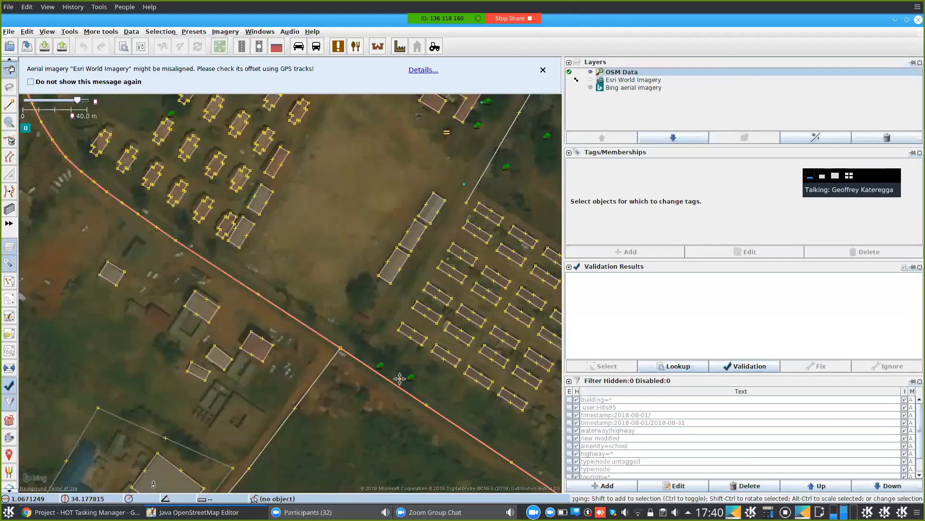
left_click_drag(403, 379, 275, 410)
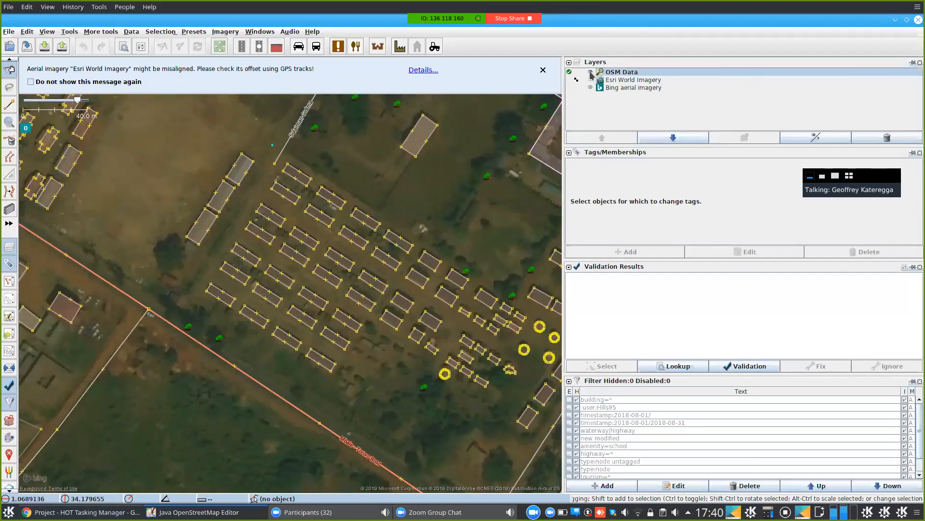
- Toggle the OSM Data layer off and on twice, then select the Bing layer
left_click(591, 73)
left_click(591, 73)
left_click(591, 74)
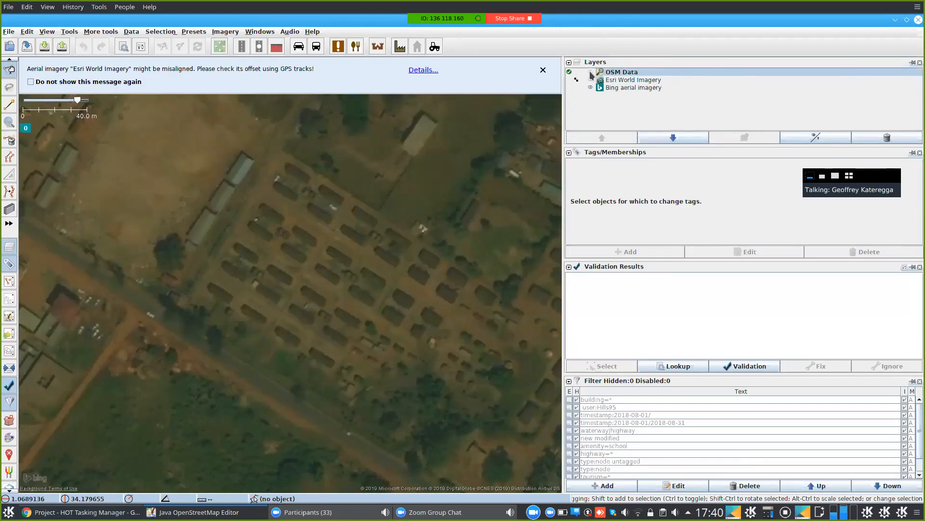
left_click(591, 73)
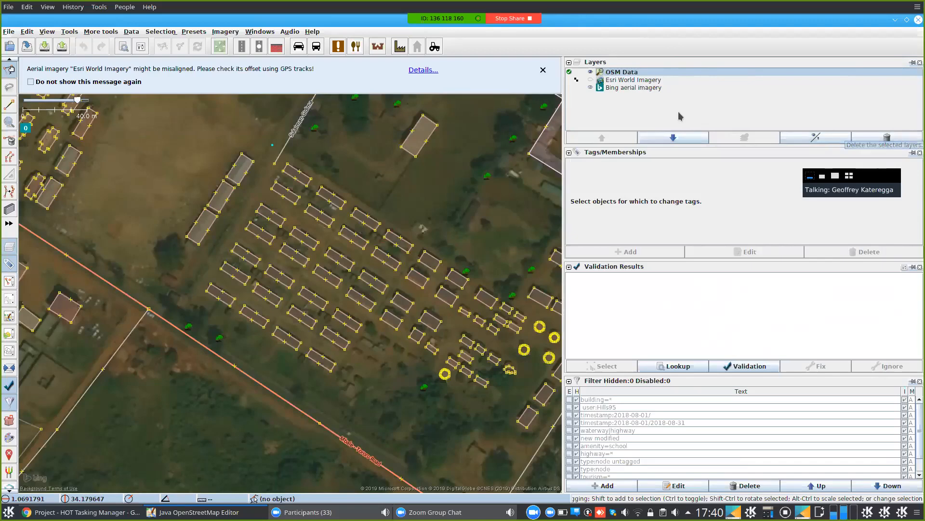
left_click(635, 88)
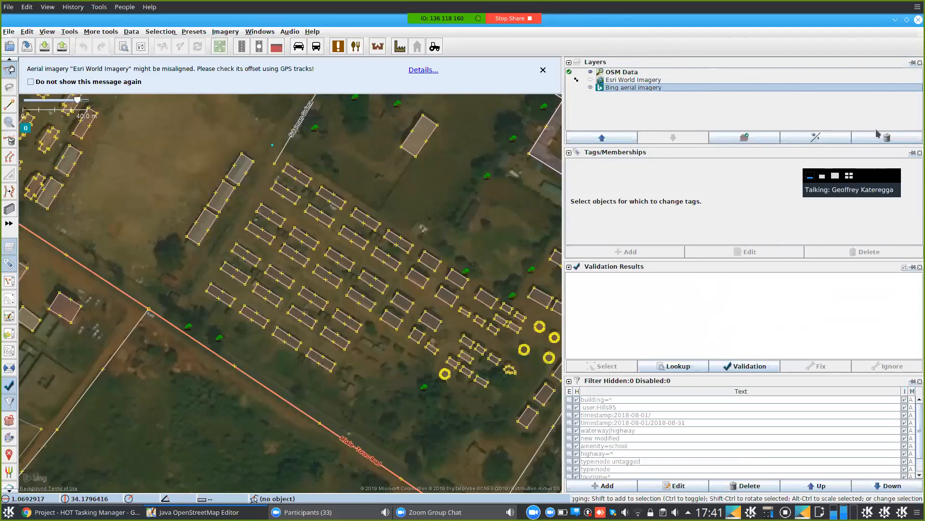
- Delete the Esri World Imagery layer and dismiss the imagery misalignment notice
left_click(634, 80)
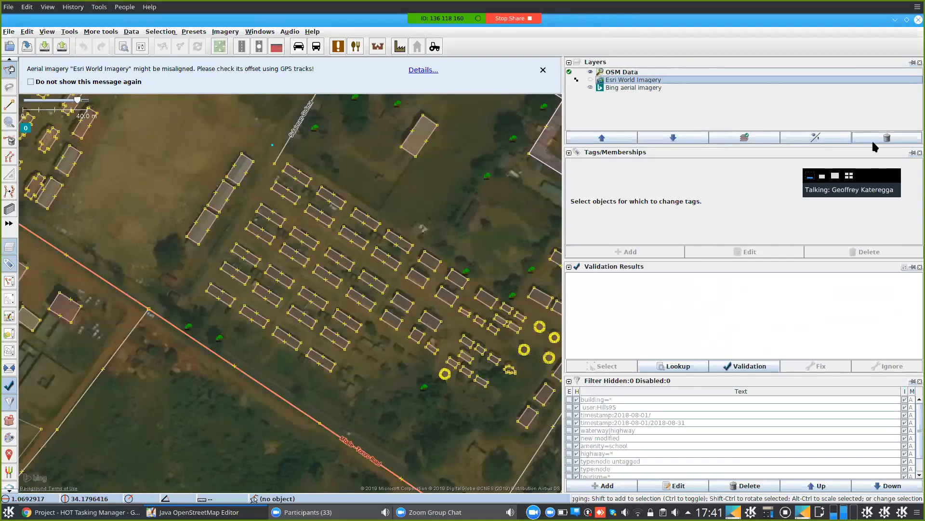
left_click(887, 139)
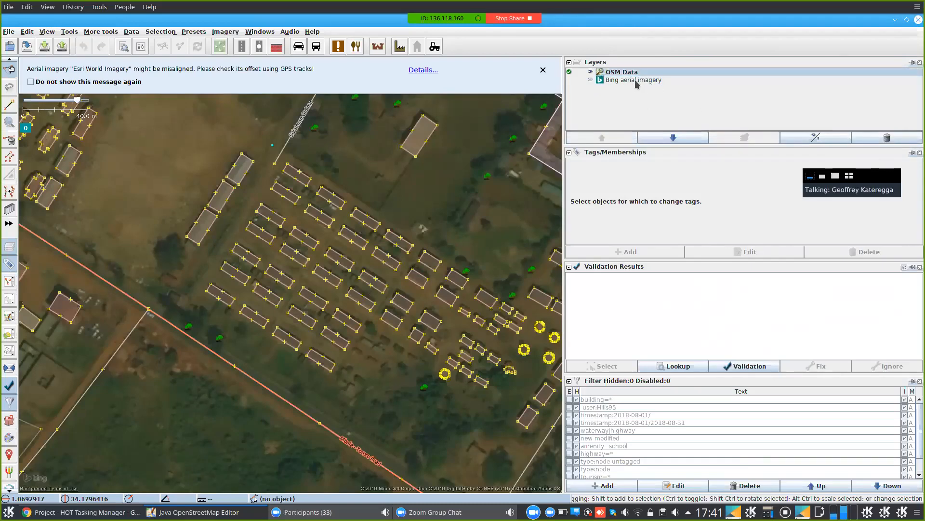
left_click(543, 71)
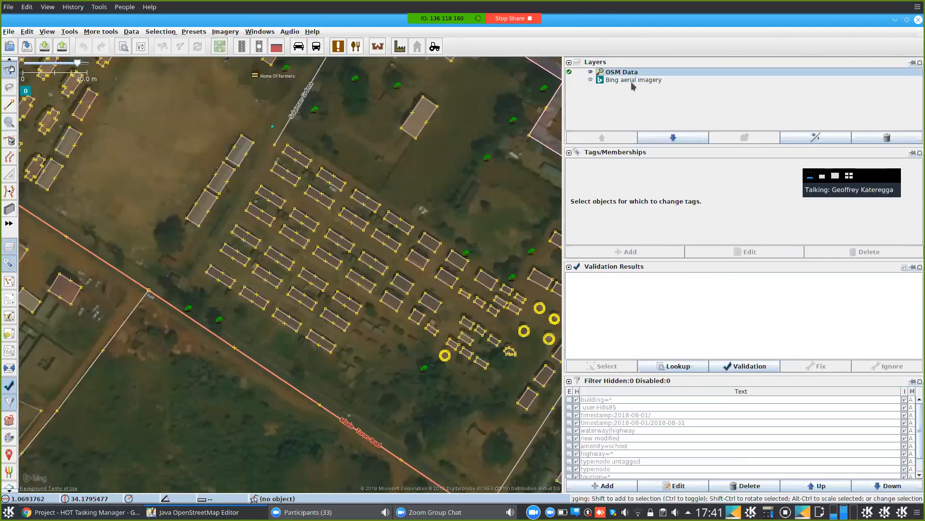
- Delete the Bing aerial imagery layer and zoom out over the remaining OSM data
left_click(632, 81)
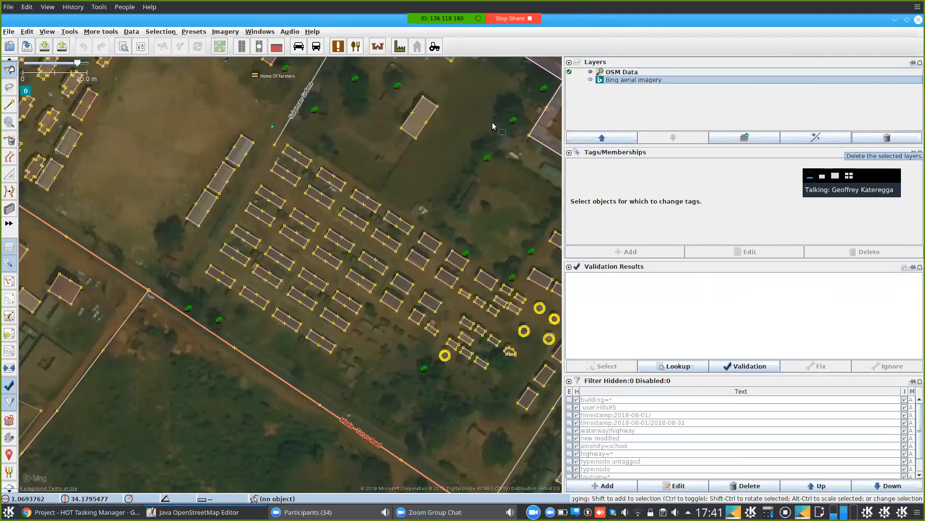
key("Delete")
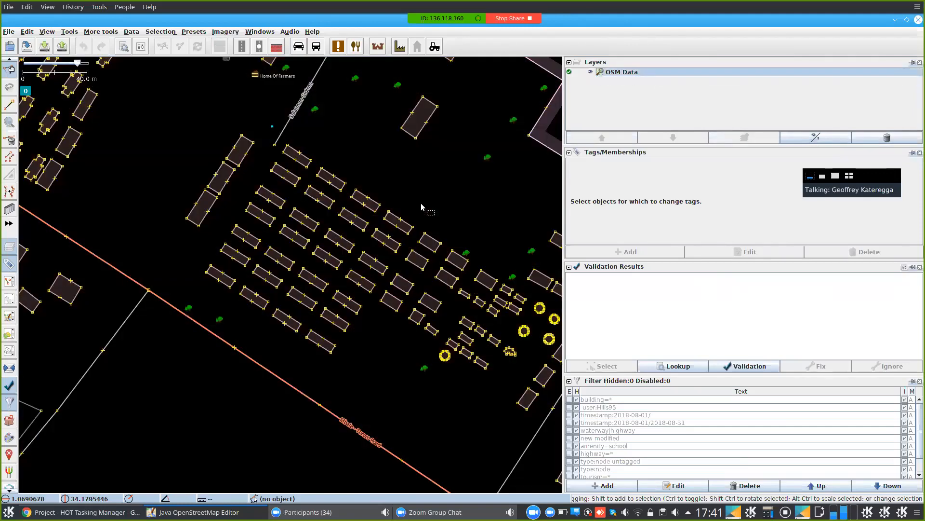
scroll(420, 207, "down", 2)
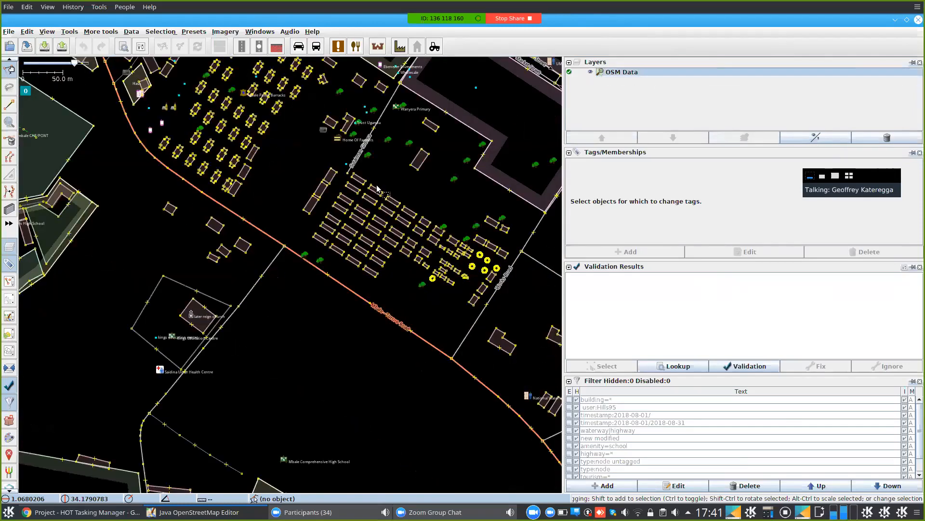
scroll(428, 155, "down", 2)
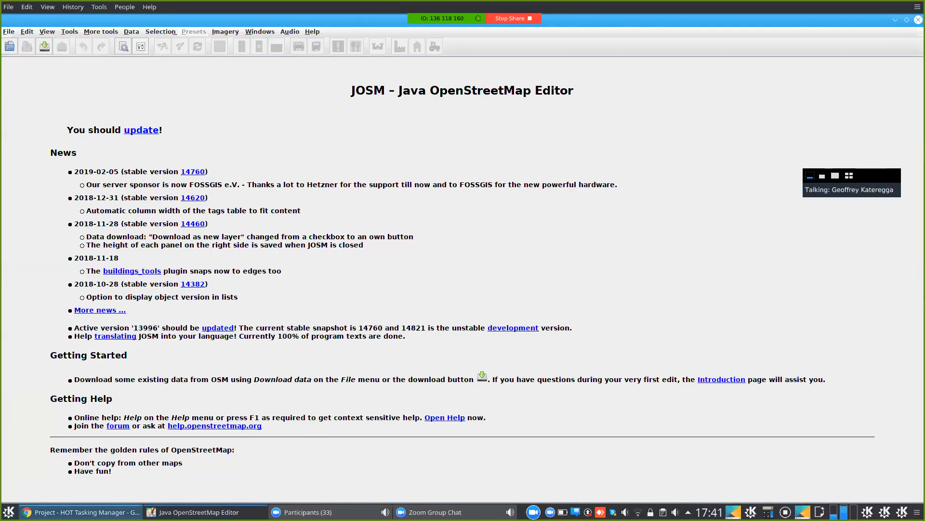
- End the Zoom screen share with the Stop Share button on the sharing toolbar
left_click(503, 23)
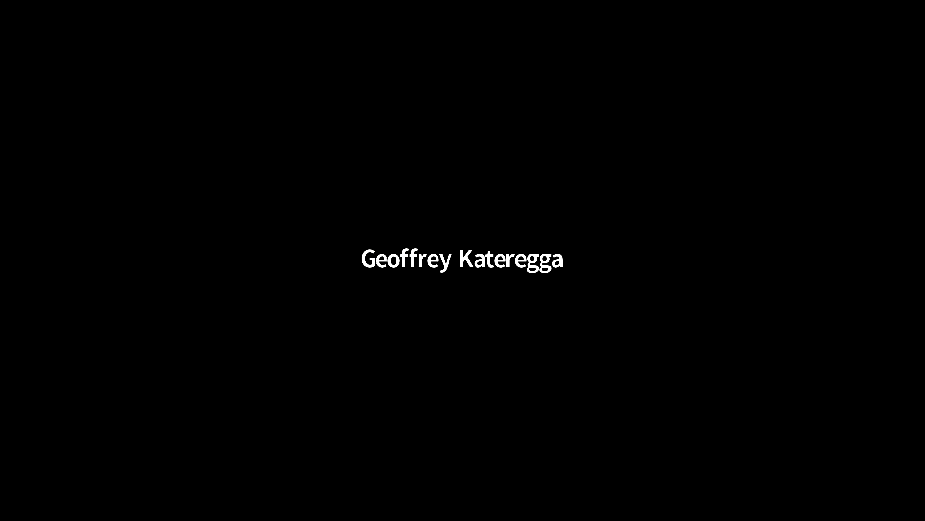
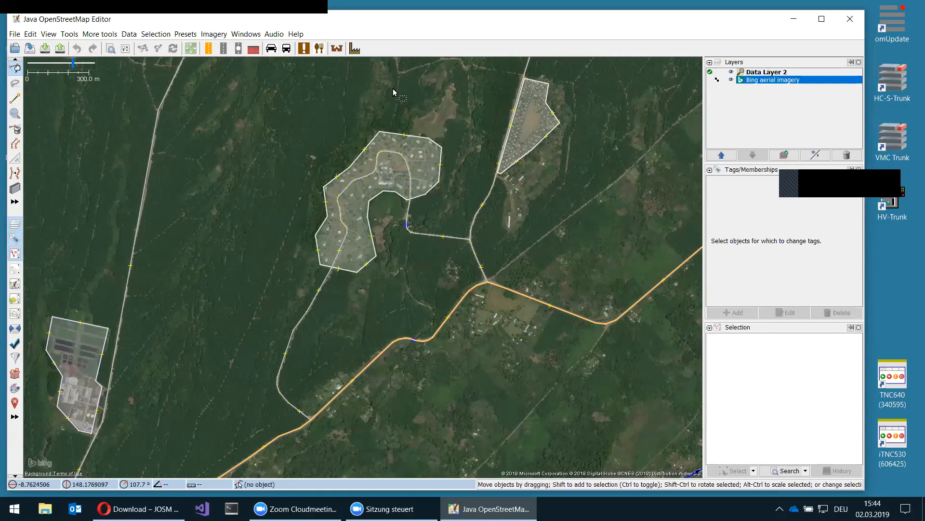
- Zoom in on the village polygon and switch to the Draw nodes tool with A
scroll(391, 182, "up", 2)
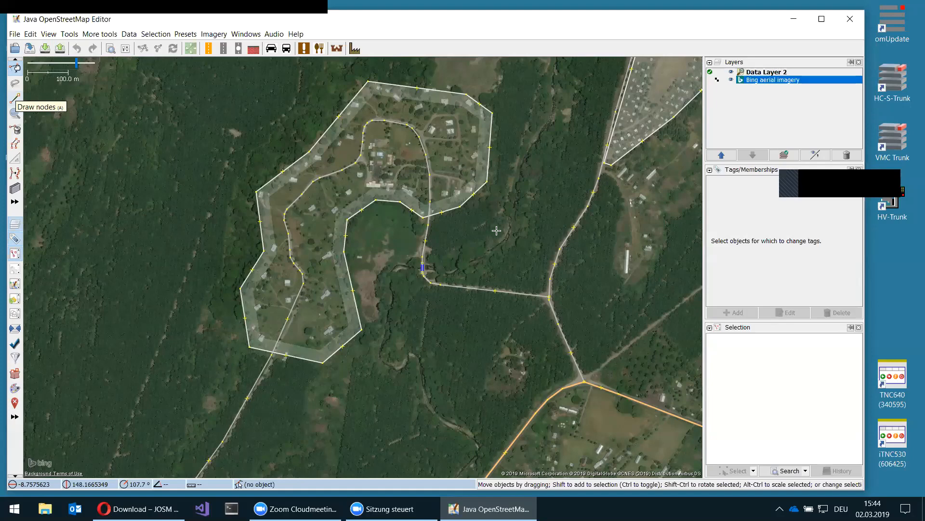
key("a")
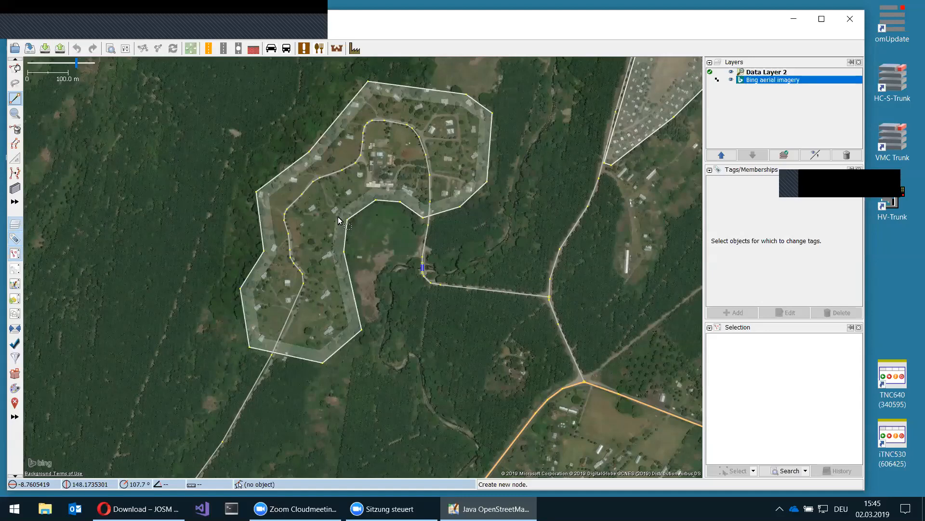
key("s")
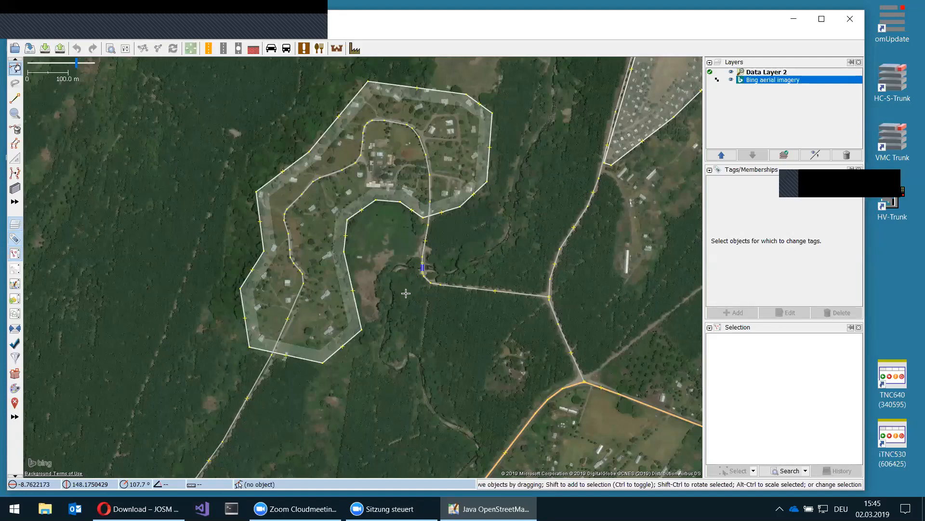
key("a")
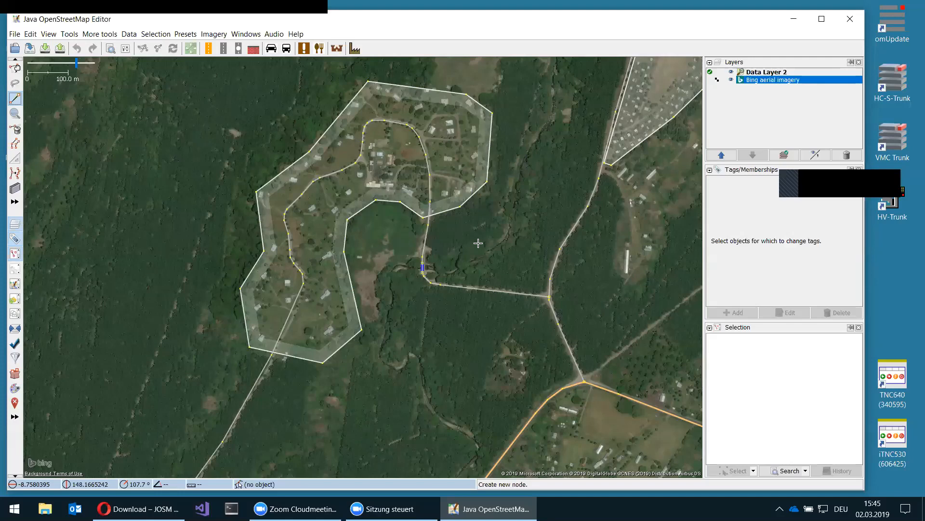
- Add a node inside the village and pick Presets > Geography > Places > Hamlet for it
left_click(345, 157)
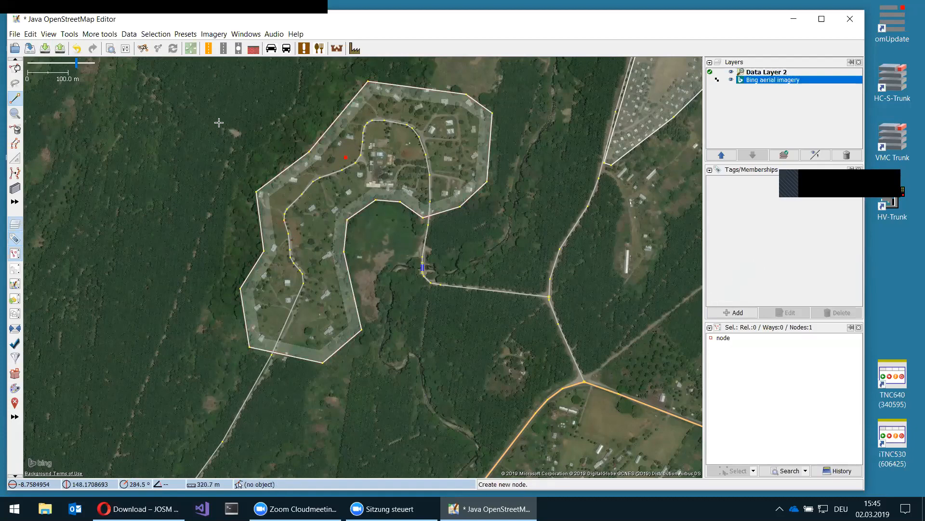
left_click_drag(192, 19, 187, 40)
left_click(181, 55)
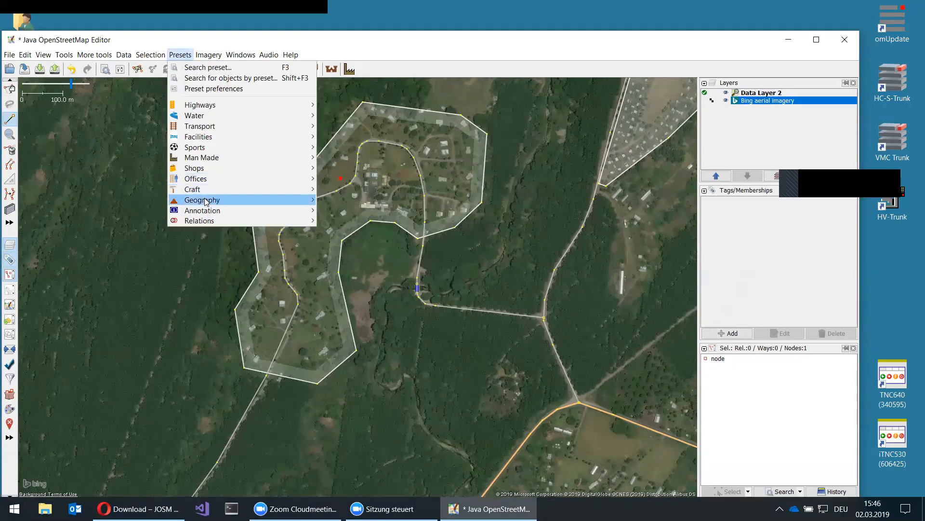
mouse_move(205, 198)
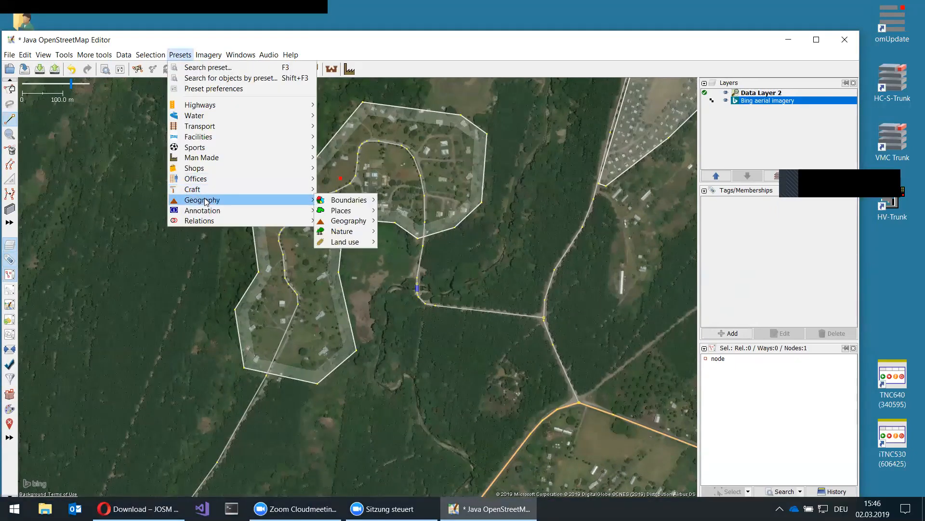
left_click(336, 211)
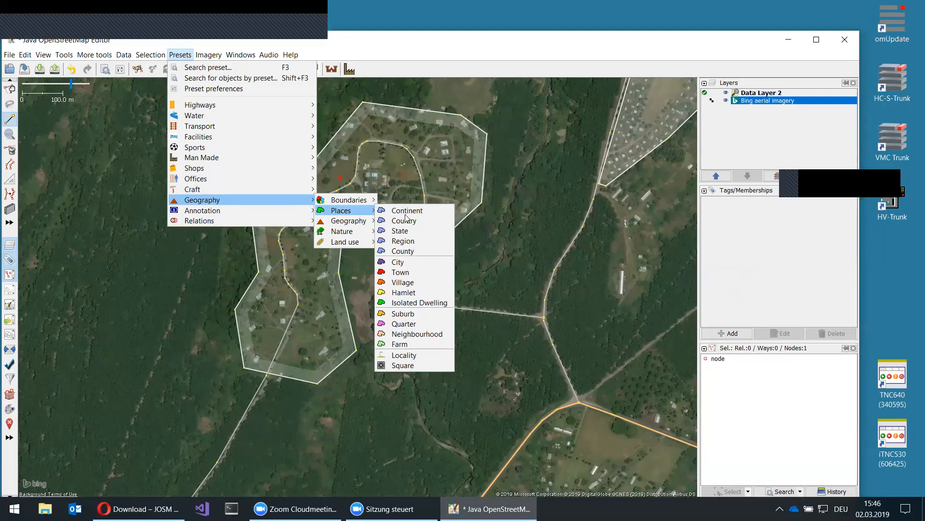
left_click(410, 294)
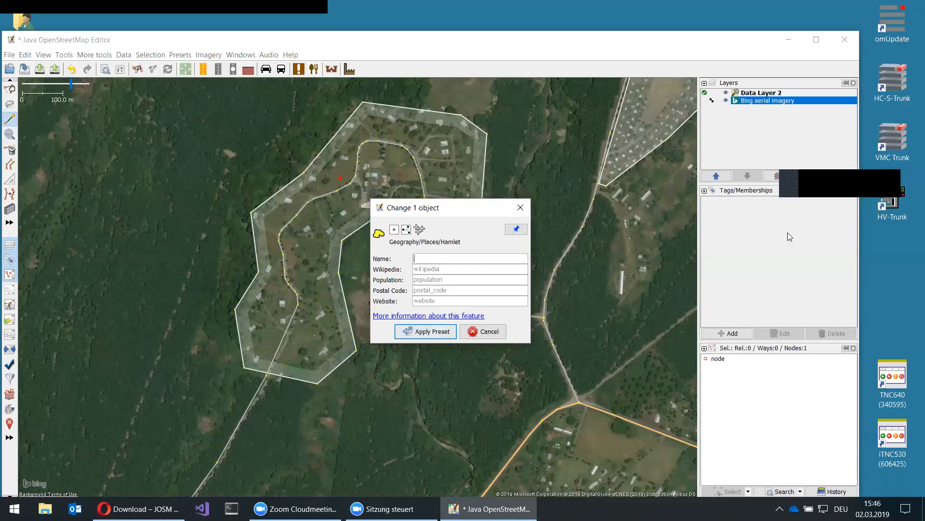
- Apply the Hamlet preset to the new node, leaving the name blank
key("Return")
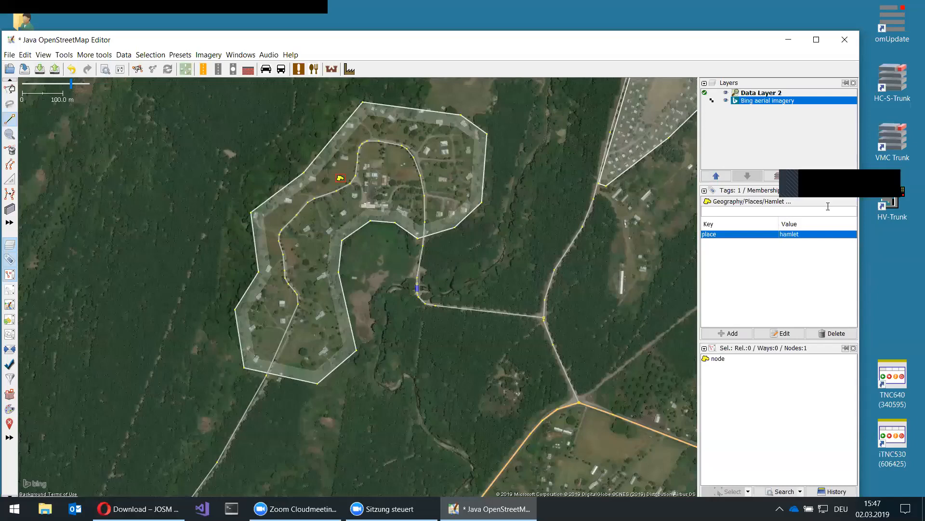
- Add the tag note='please find out the name' to the hamlet node
left_click(737, 334)
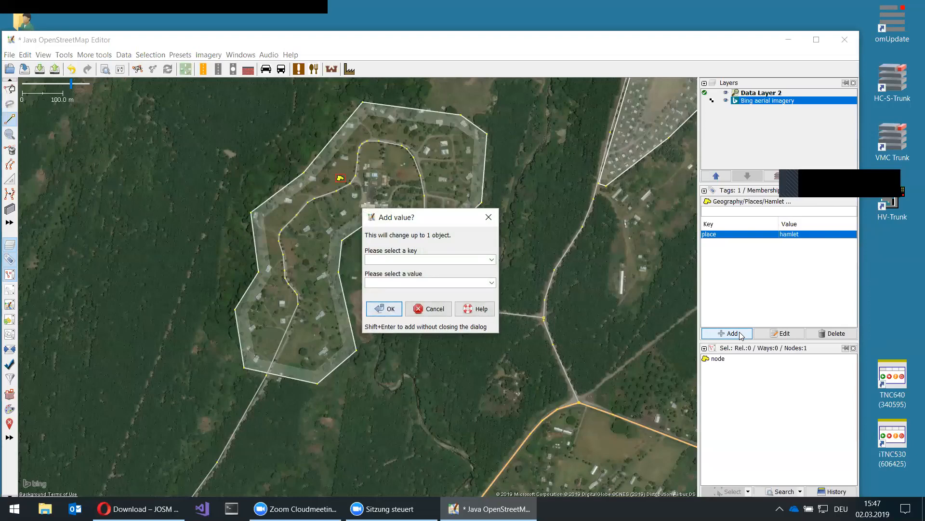
type("note")
key("Tab")
type("please ")
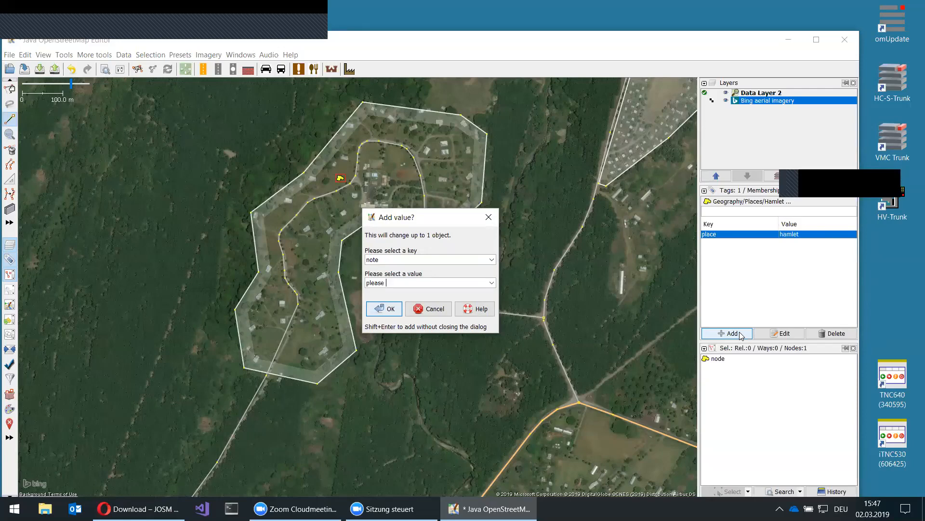
type("find out the name")
key("Return")
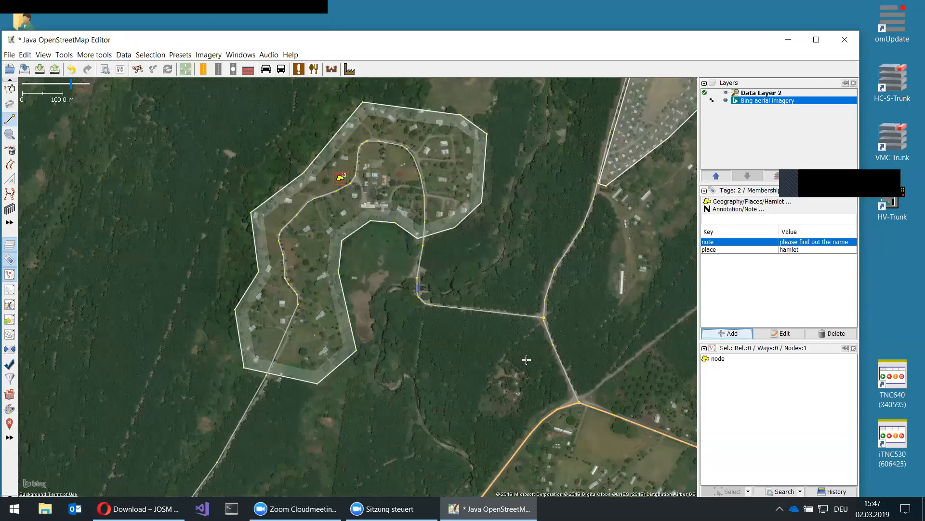
key("s")
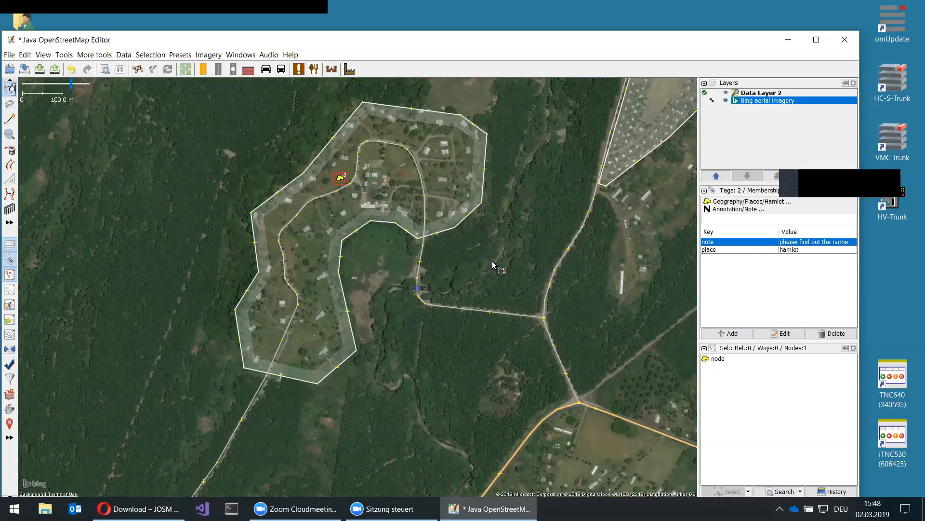
- Draw a way from the road node beside the compound west through the first track points
left_click_drag(493, 261, 336, 520)
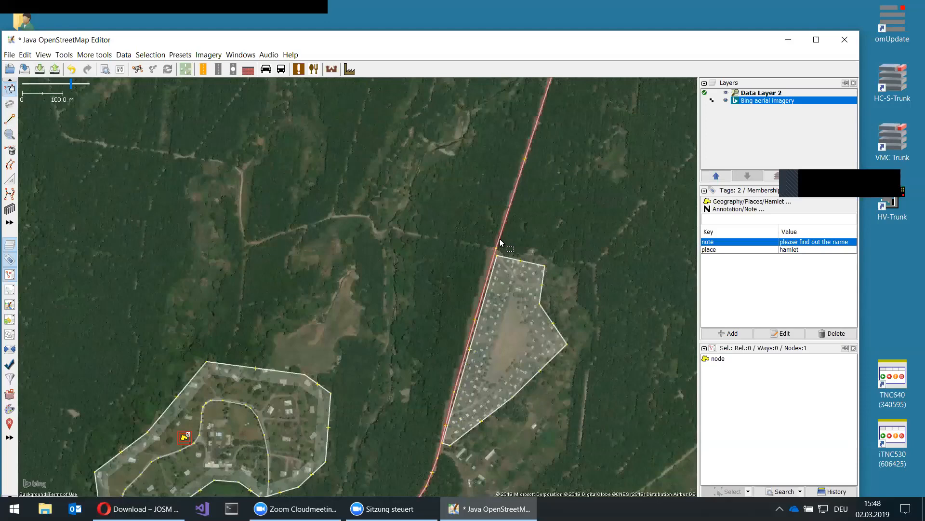
scroll(169, 173, "up", 2)
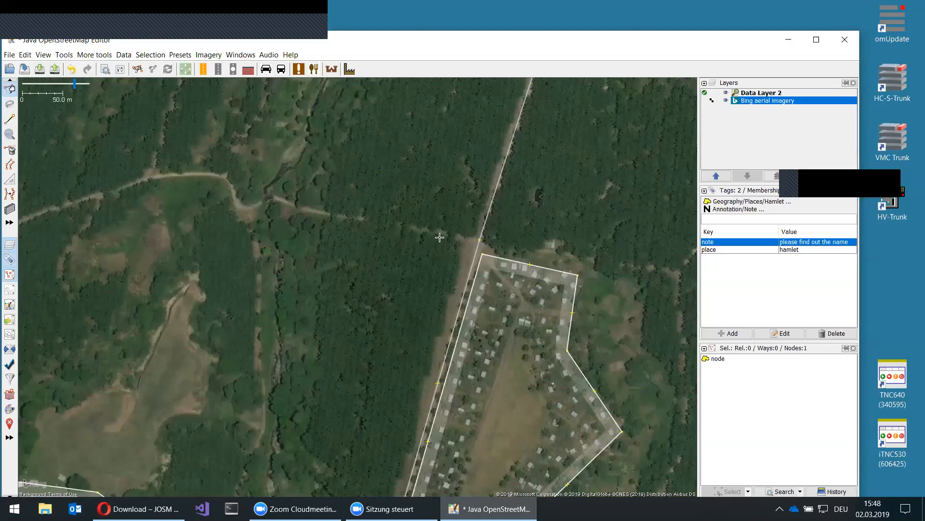
key("a")
key("Escape")
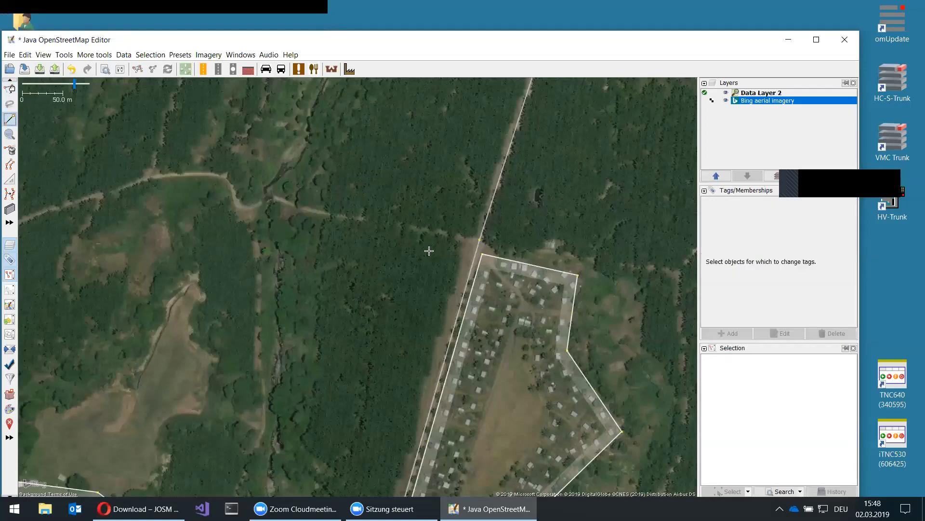
left_click(480, 239)
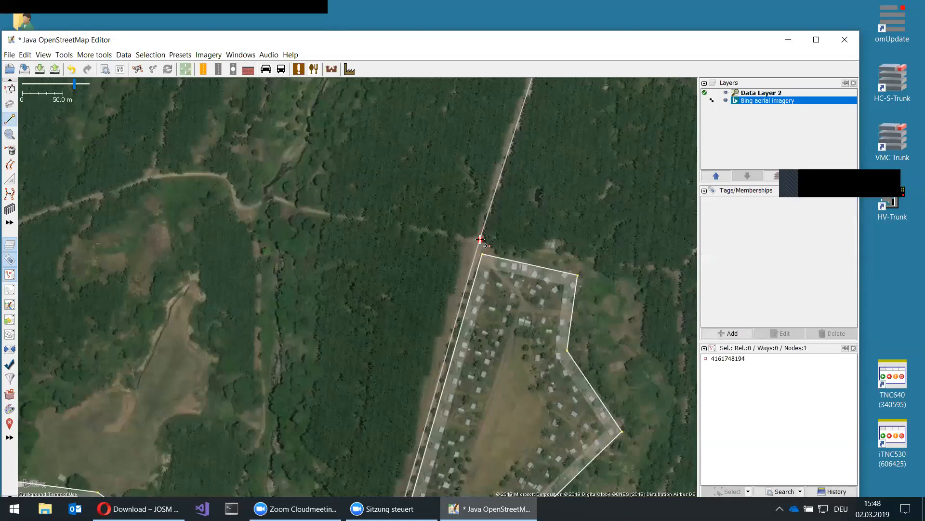
left_click(309, 209)
left_click(239, 206)
left_click(229, 180)
left_click(210, 173)
double_click(102, 190)
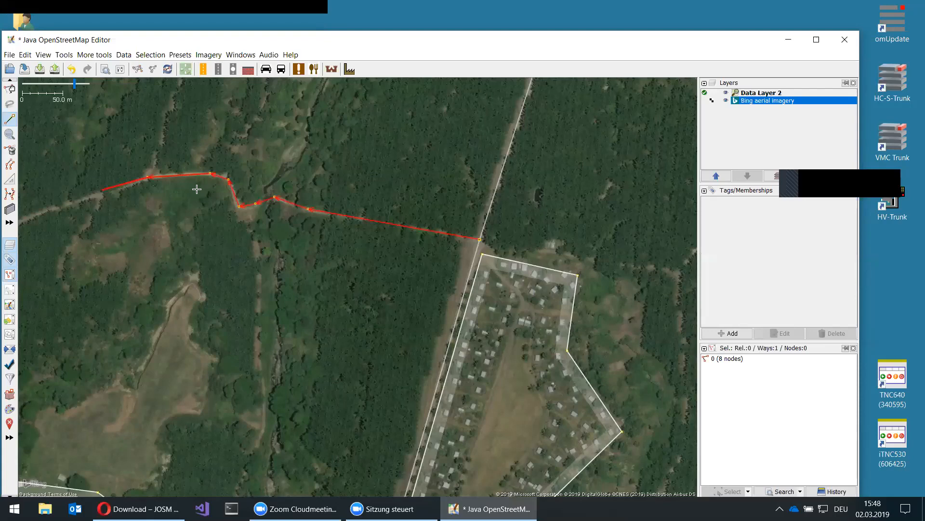
- Extend the way with two more points further west along the track
left_click_drag(196, 189, 162, 208)
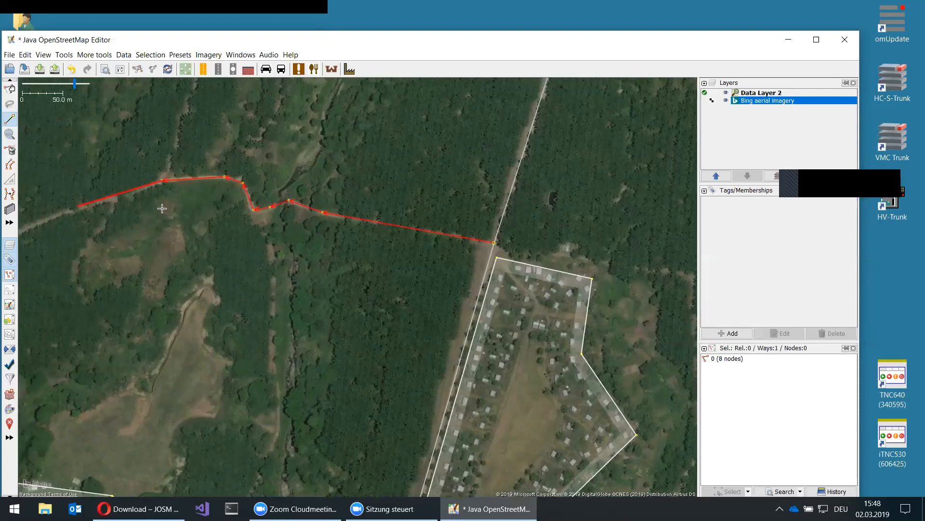
left_click_drag(33, 320, 202, 298)
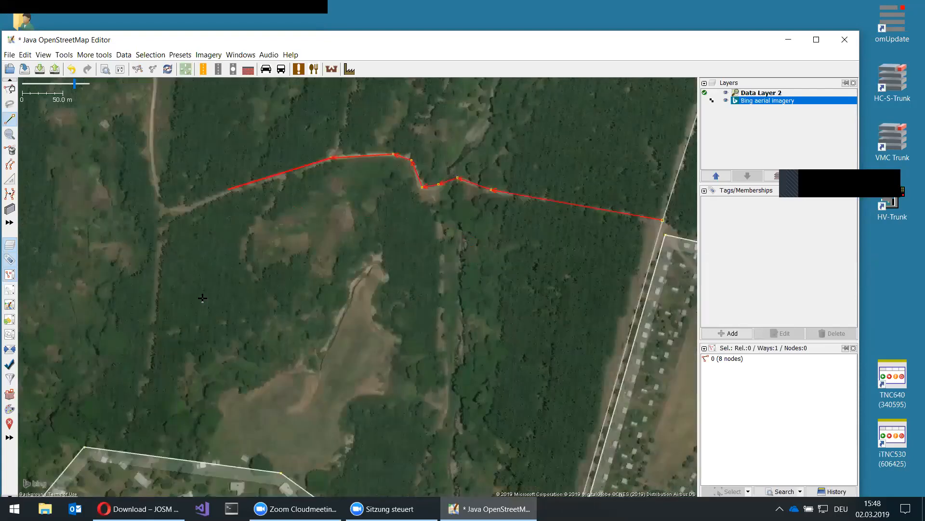
left_click(192, 206)
left_click(162, 209)
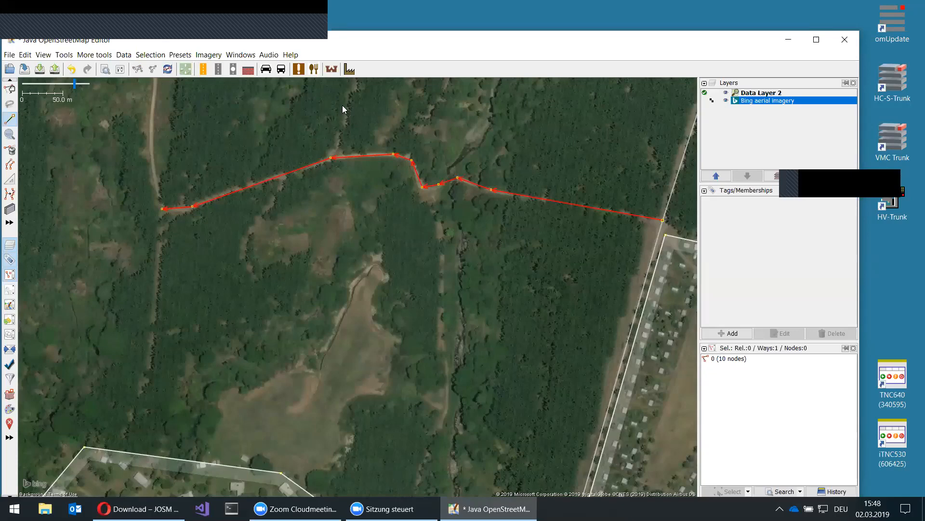
- Tag the traced way highway=unclassified using the Unclassified preset, then deselect it
key("alt+p")
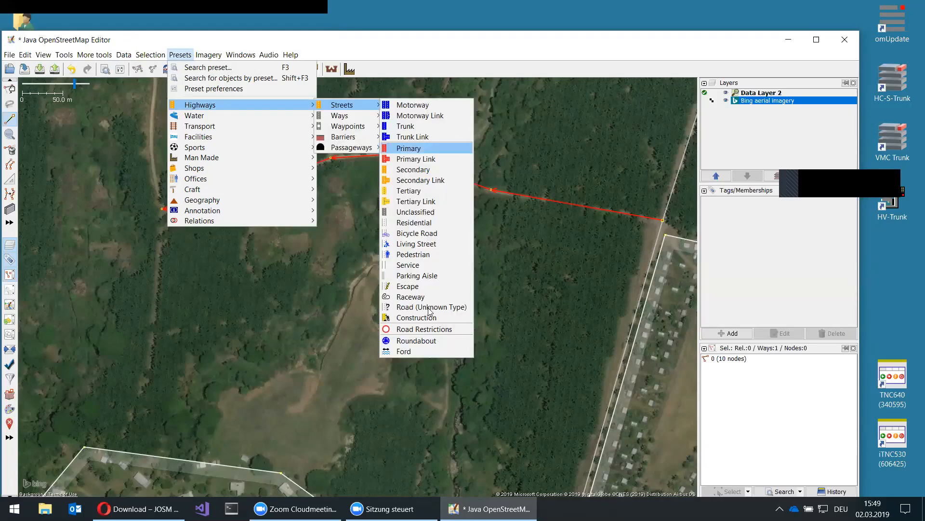
left_click(416, 212)
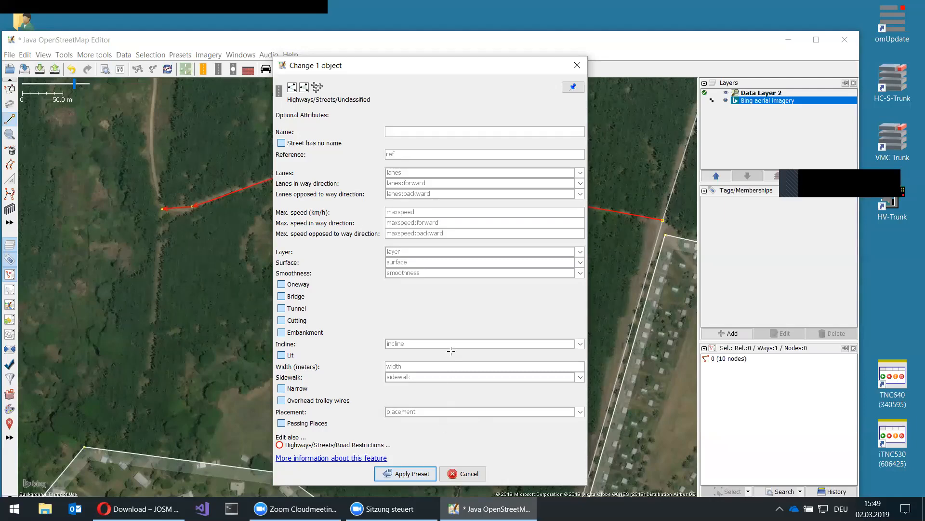
key("Return")
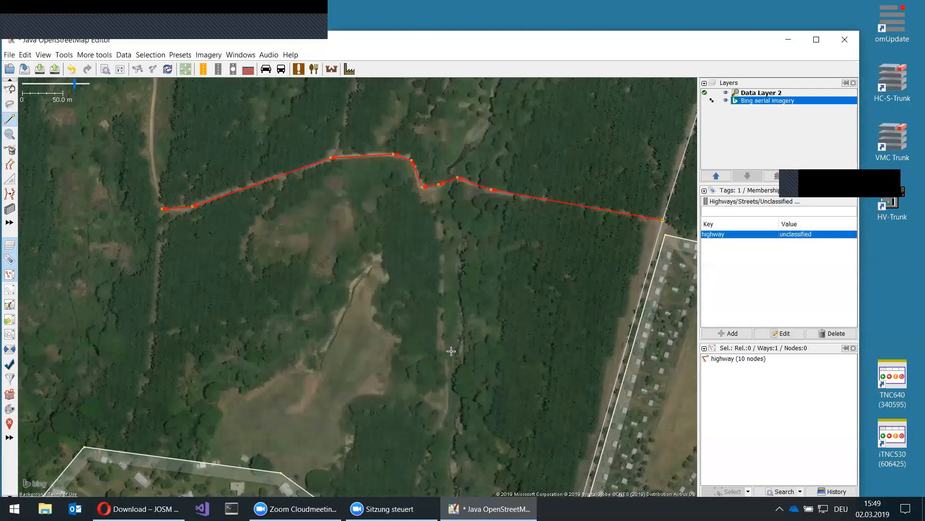
left_click(455, 189)
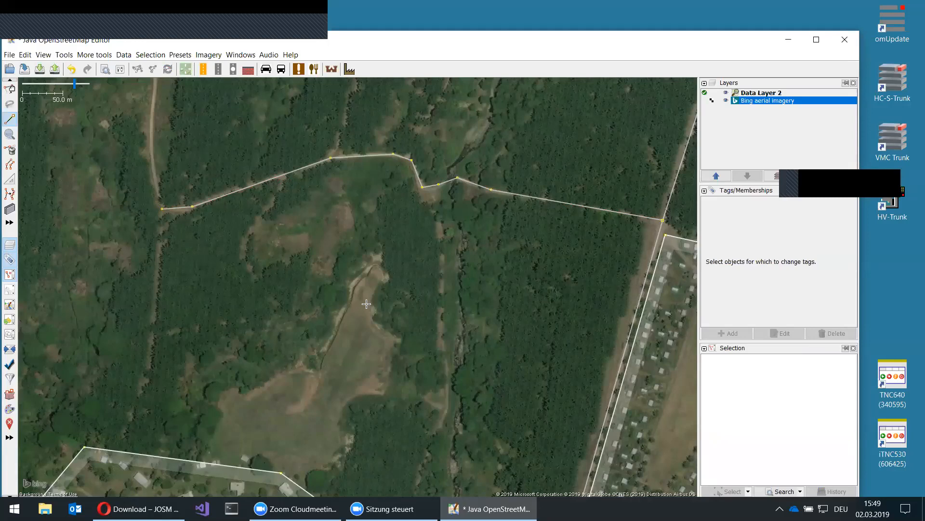
- Zoom out and pan around the surroundings of the mapped road and compounds
scroll(366, 304, "down", 4)
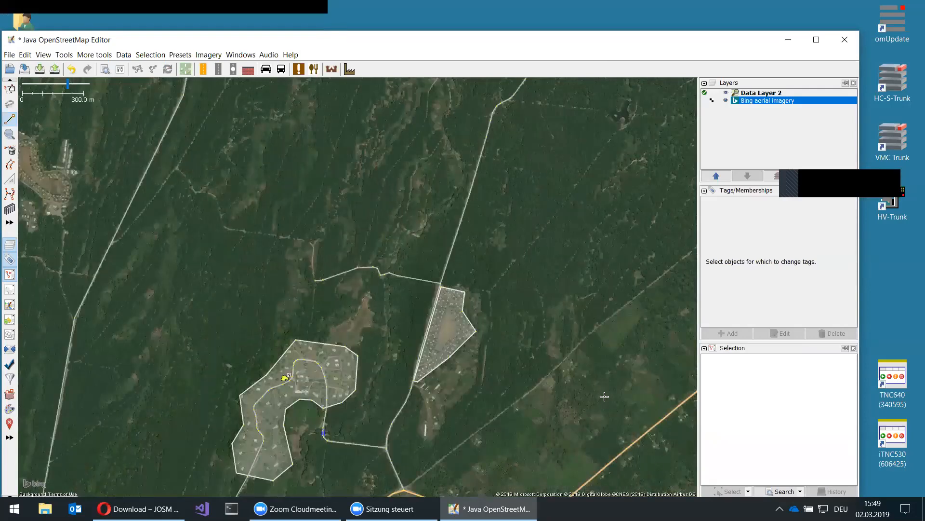
left_click_drag(241, 322, 305, 334)
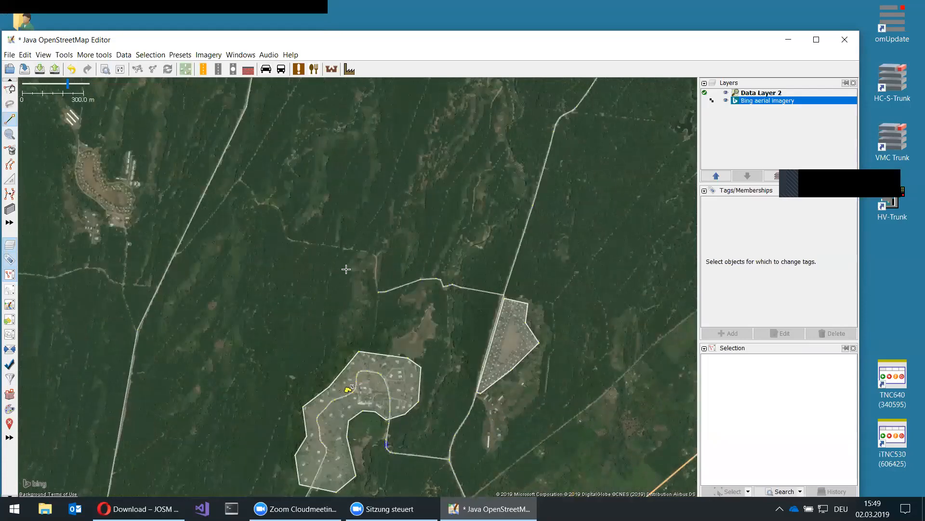
left_click_drag(161, 176, 351, 256)
left_click_drag(567, 394, 376, 250)
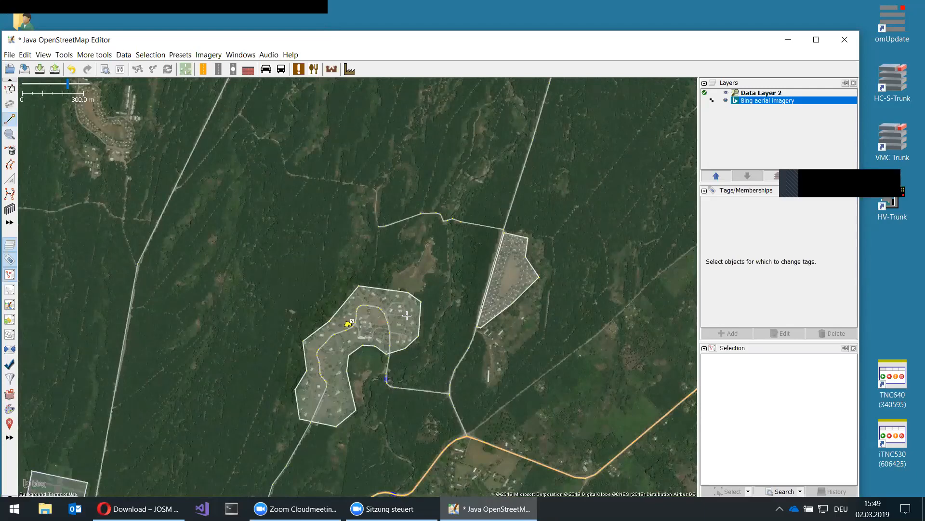
left_click_drag(467, 241, 527, 312)
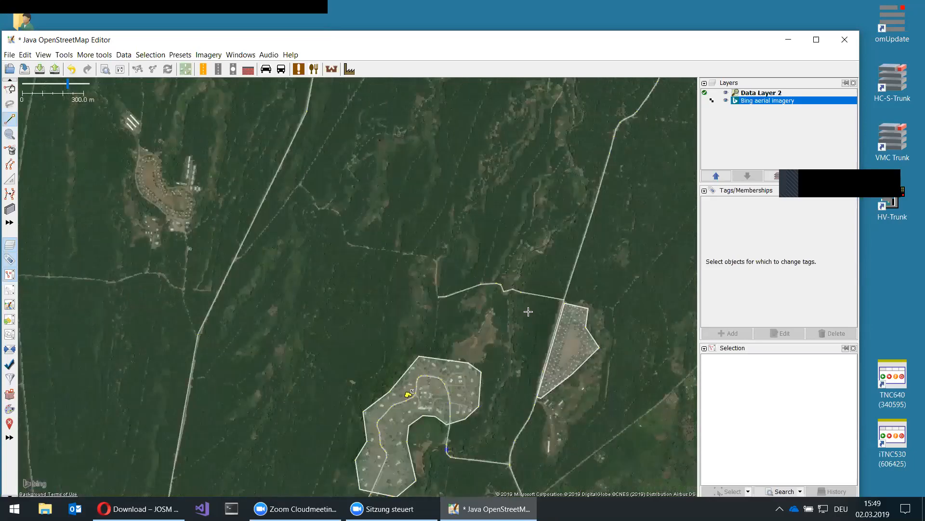
scroll(470, 312, "up", 2)
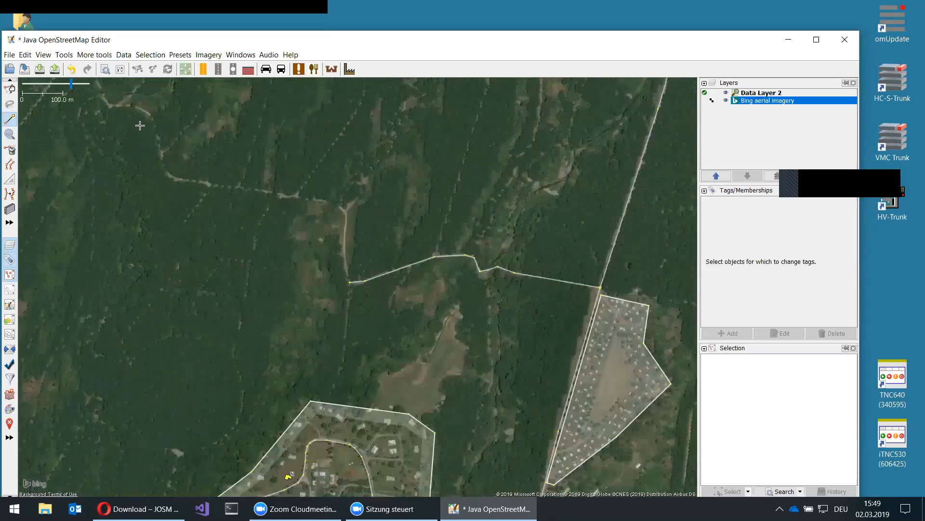
scroll(106, 103, "up", 3)
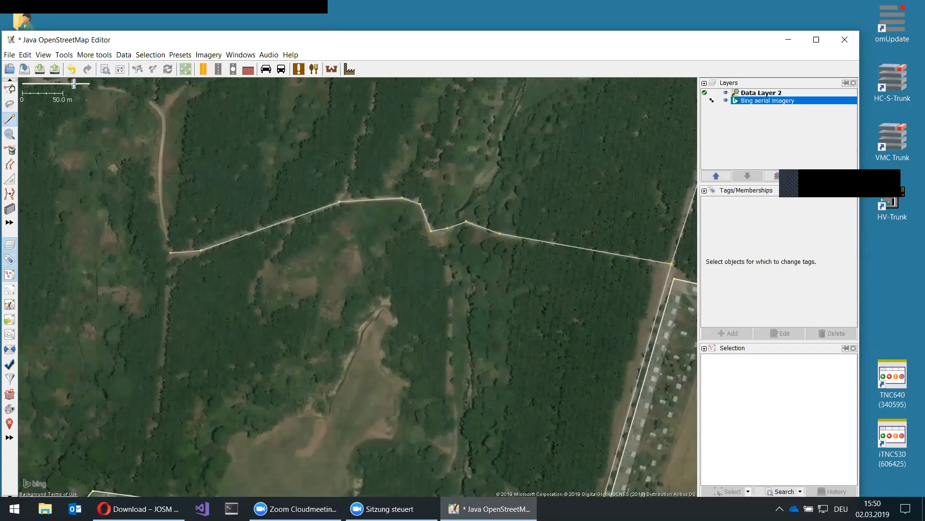
left_click(69, 85)
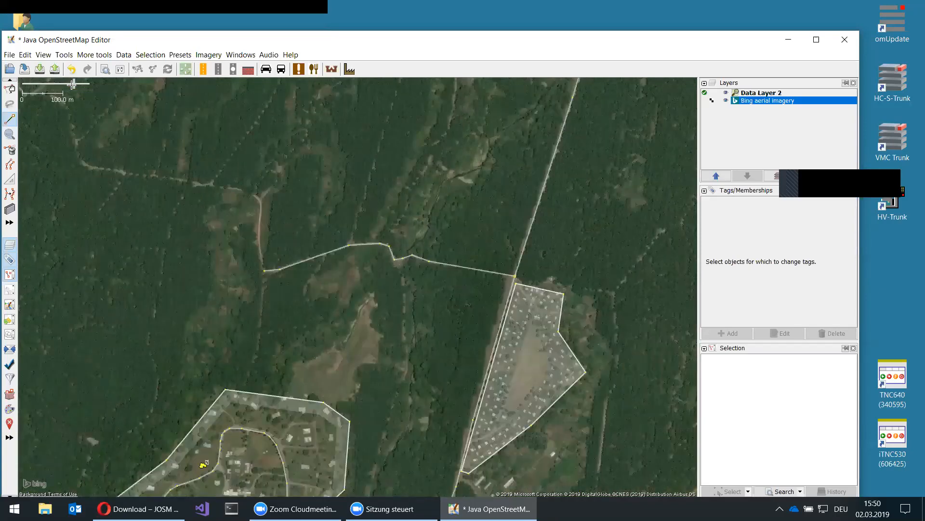
scroll(365, 380, "down", 2)
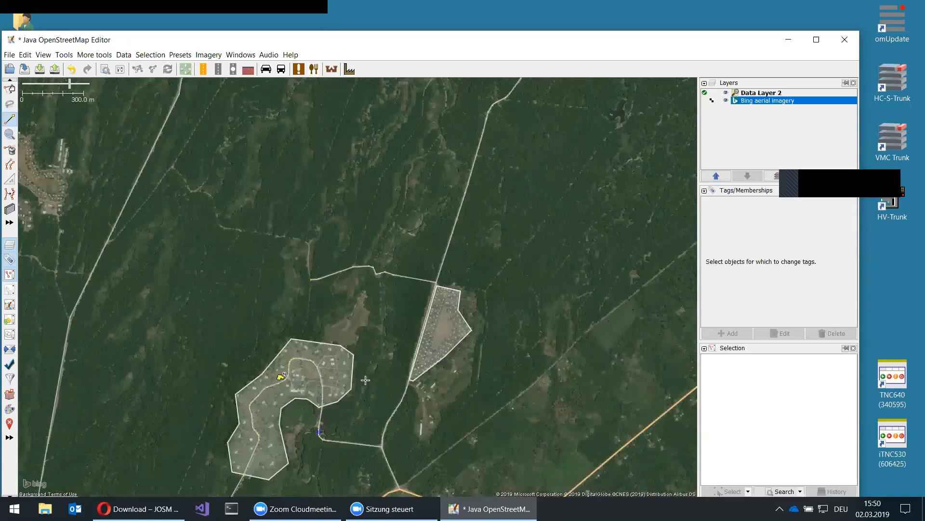
scroll(365, 380, "up", 3)
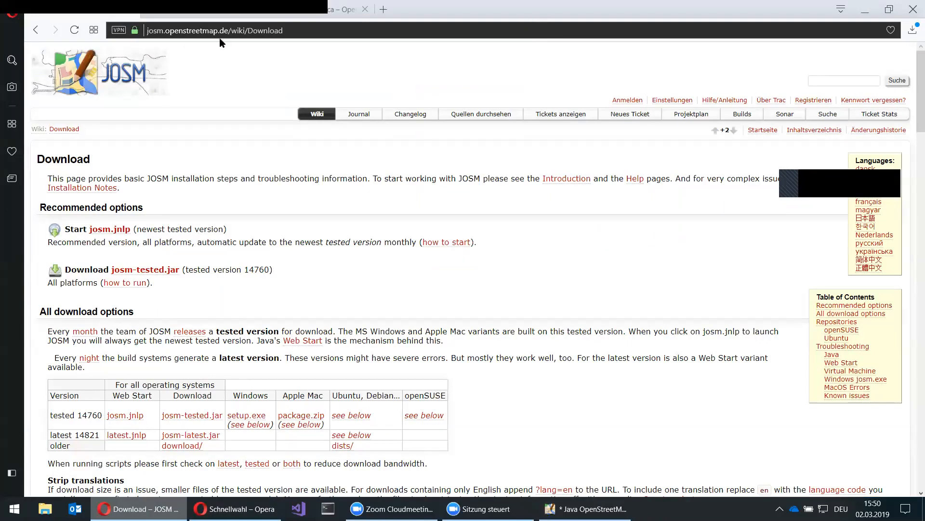
- Go to the Map Features wiki page, scroll to the Highway table's unclassified row, and open find-in-page
left_click(232, 14)
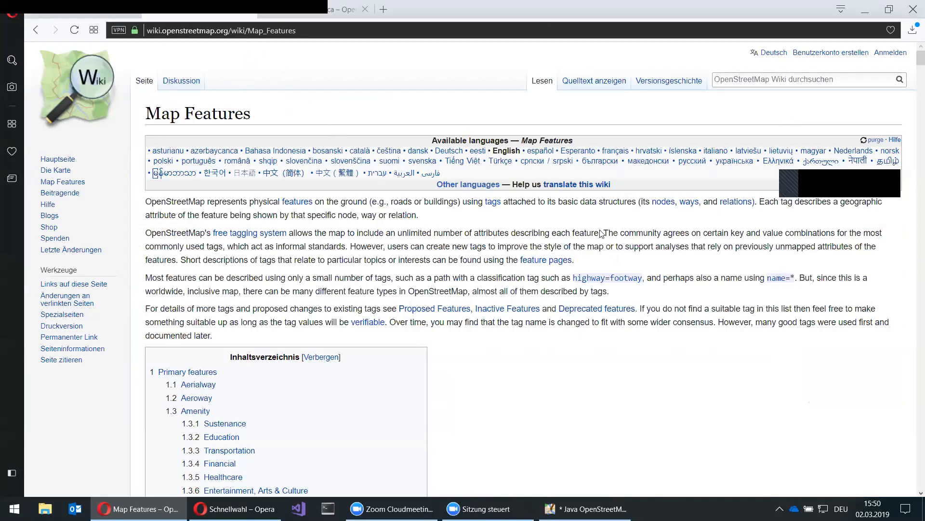
scroll(913, 82, "down", 15)
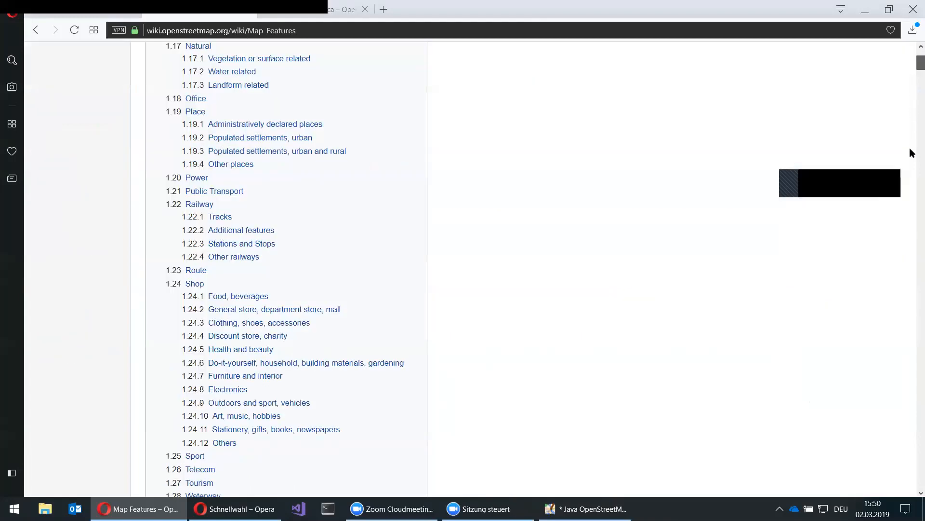
scroll(911, 176, "down", 10)
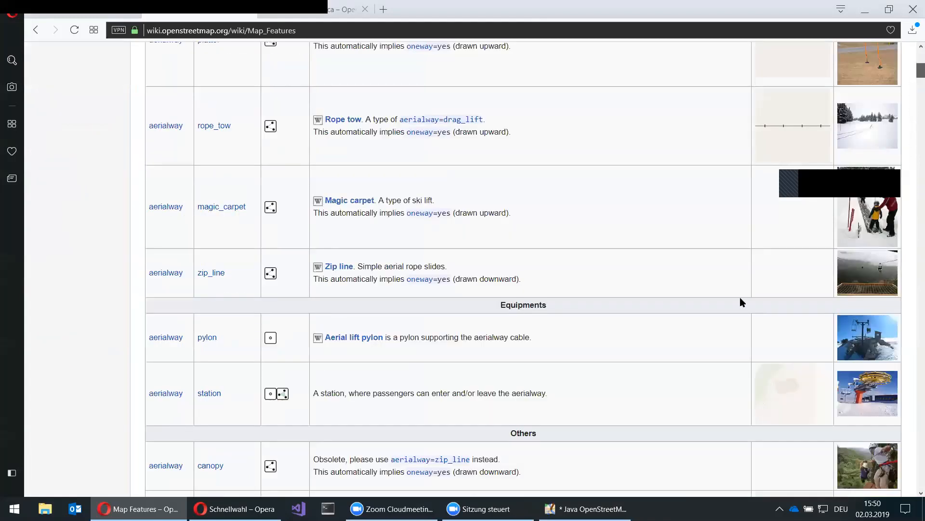
scroll(690, 322, "down", 15)
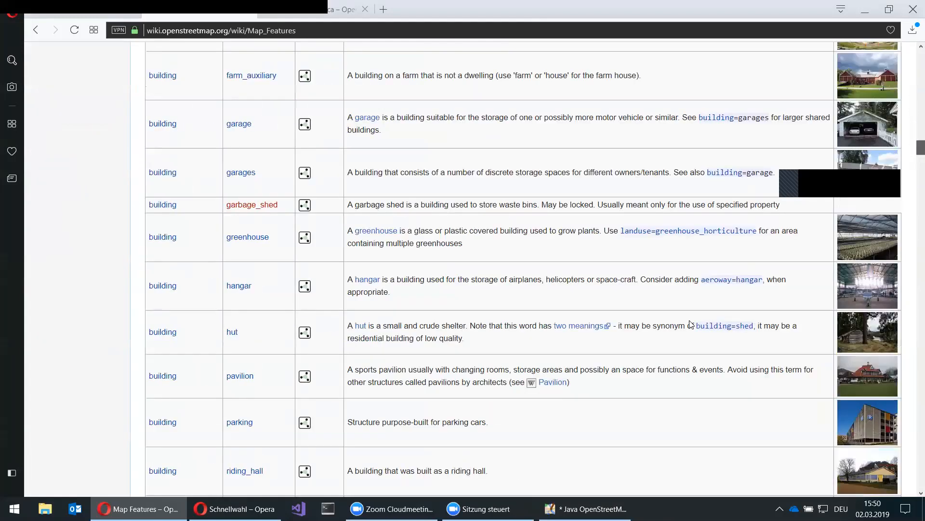
scroll(692, 324, "down", 8)
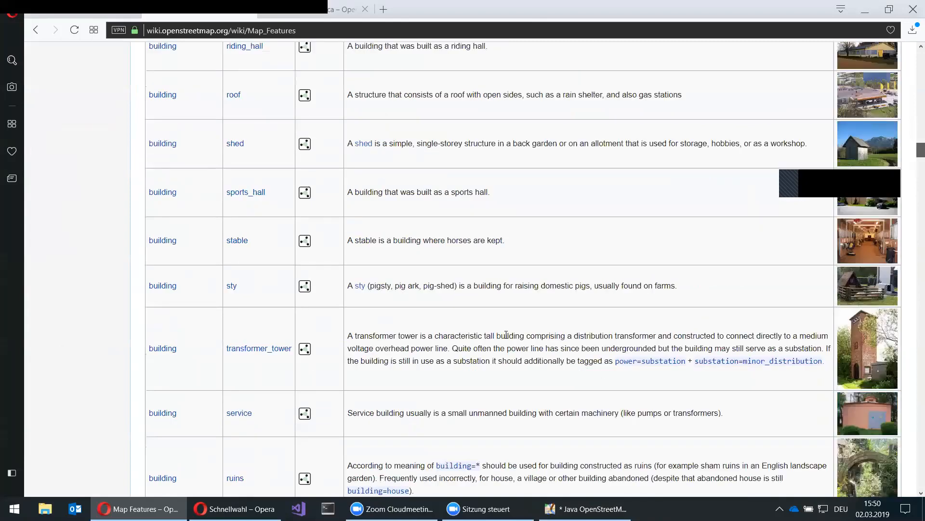
scroll(690, 323, "down", 20)
scroll(382, 333, "up", 10)
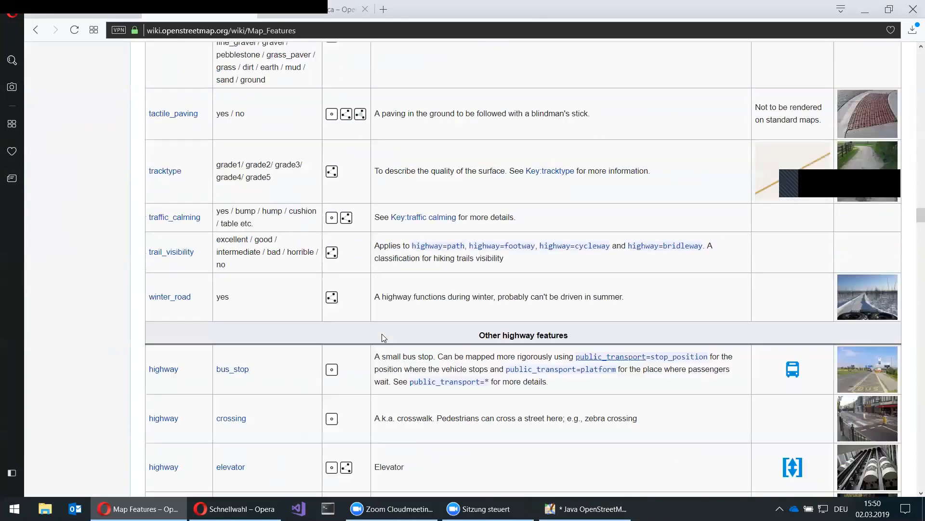
scroll(383, 333, "up", 5)
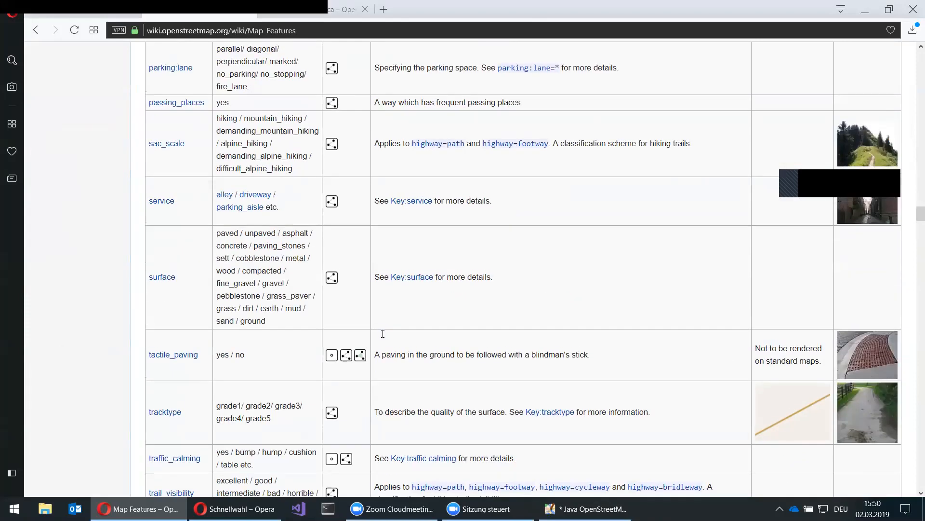
scroll(478, 277, "up", 15)
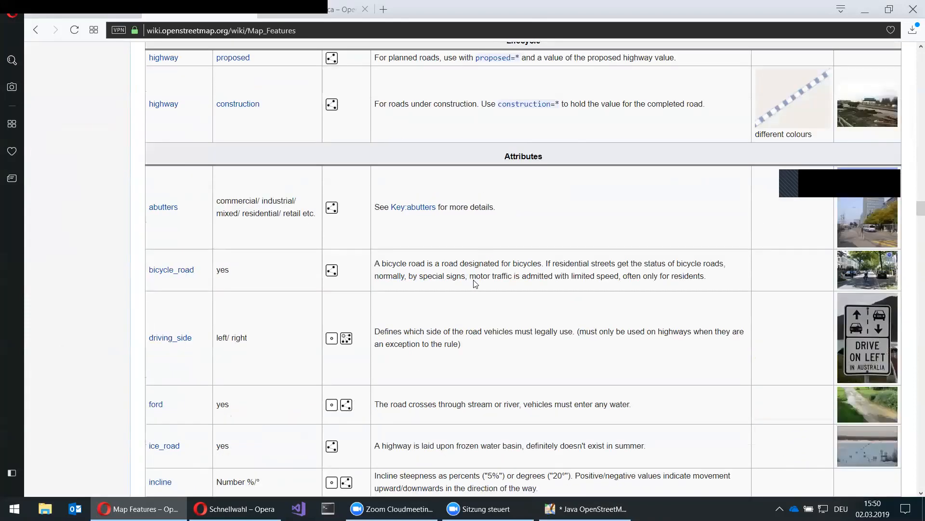
scroll(477, 282, "up", 8)
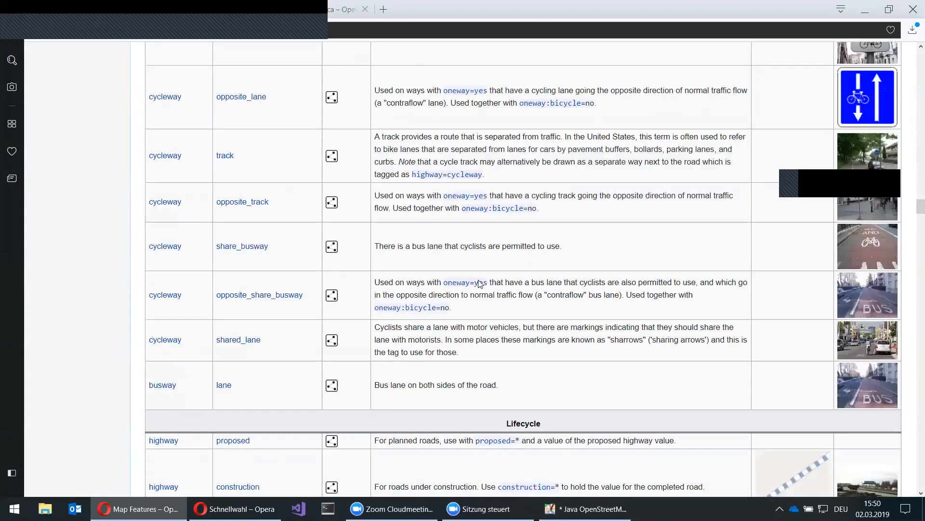
scroll(533, 270, "up", 3)
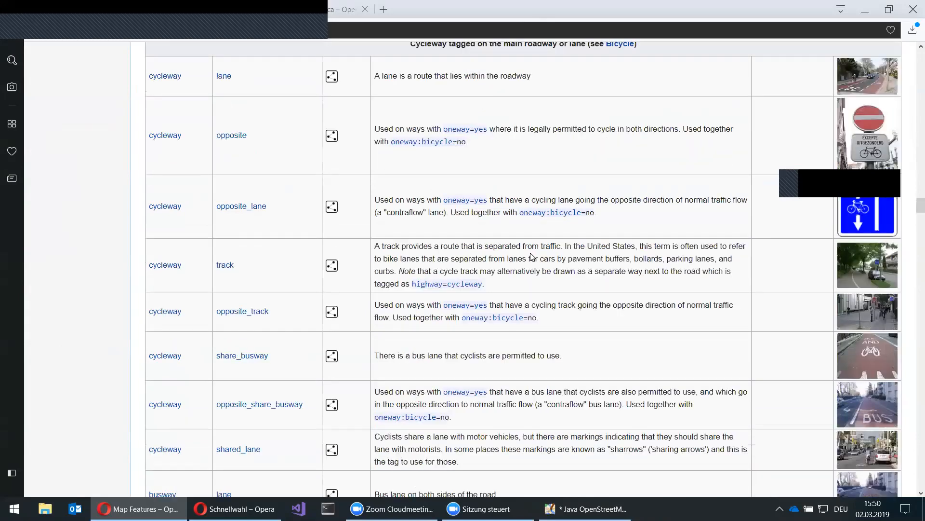
scroll(523, 284, "up", 20)
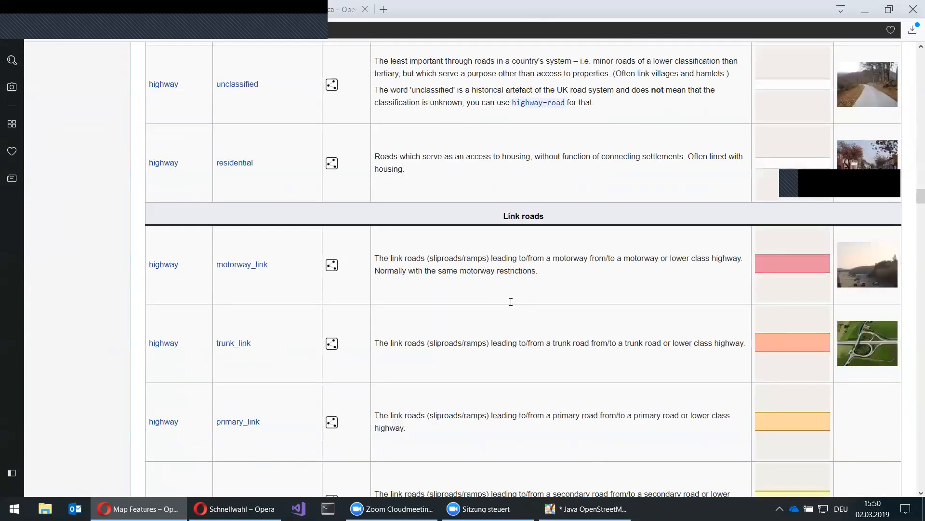
scroll(213, 242, "up", 14)
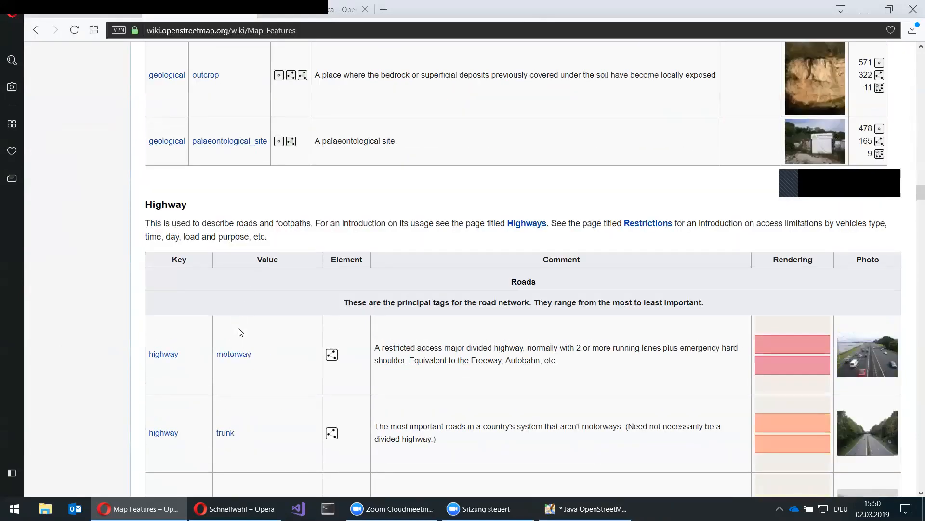
scroll(238, 332, "down", 2)
scroll(324, 322, "down", 6)
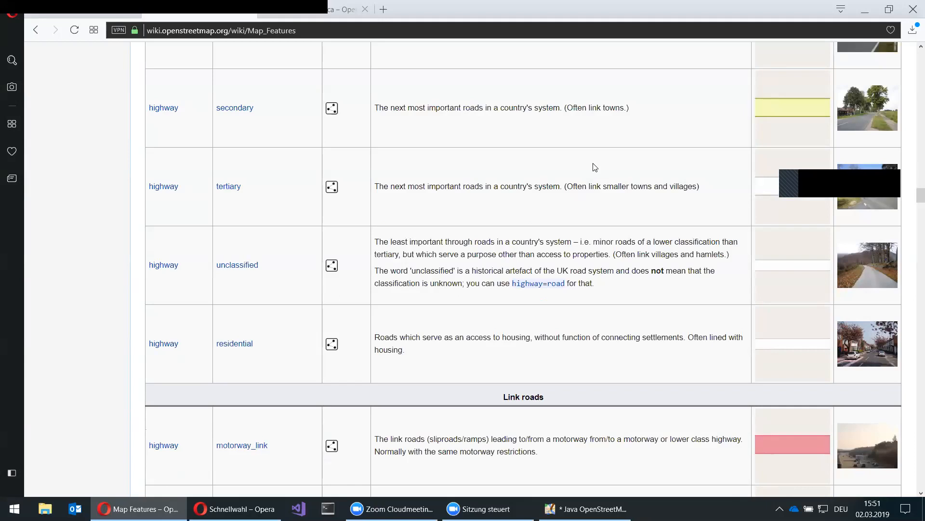
key("ctrl+f")
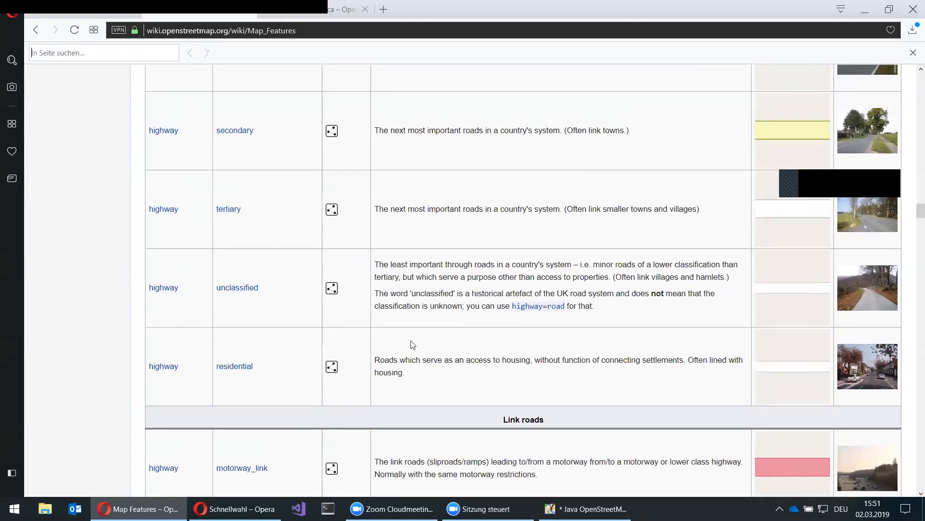
- Search the page for 'health' and view the Healthcare table (clinic, dentist, doctors, hospital, pharmacy)
type("hea")
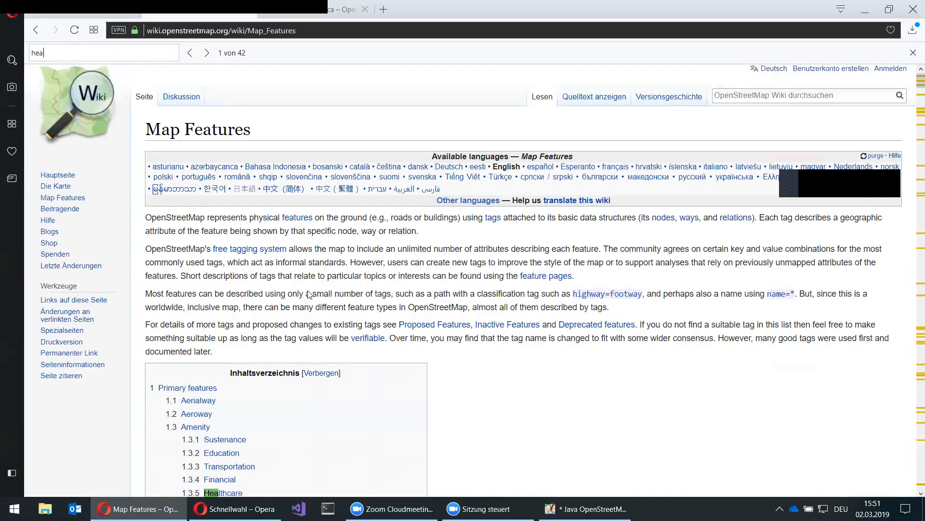
type("lth")
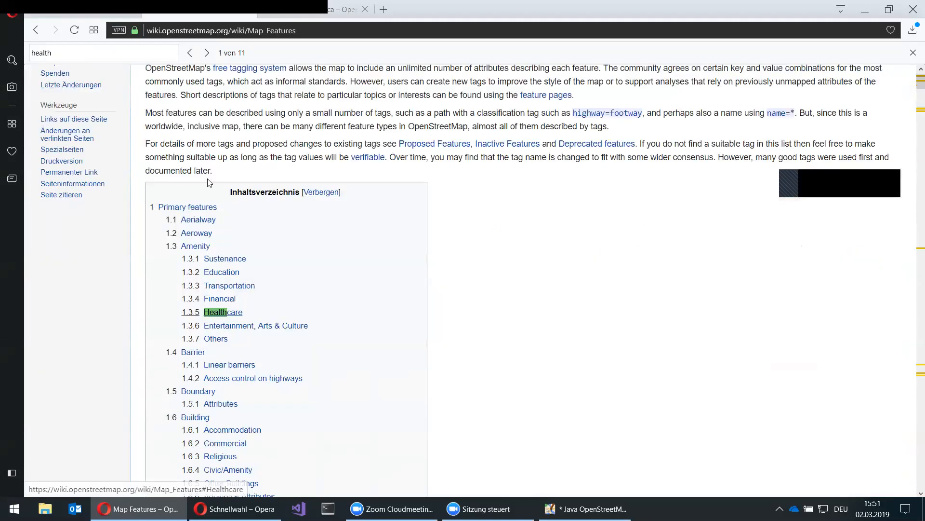
left_click(236, 310)
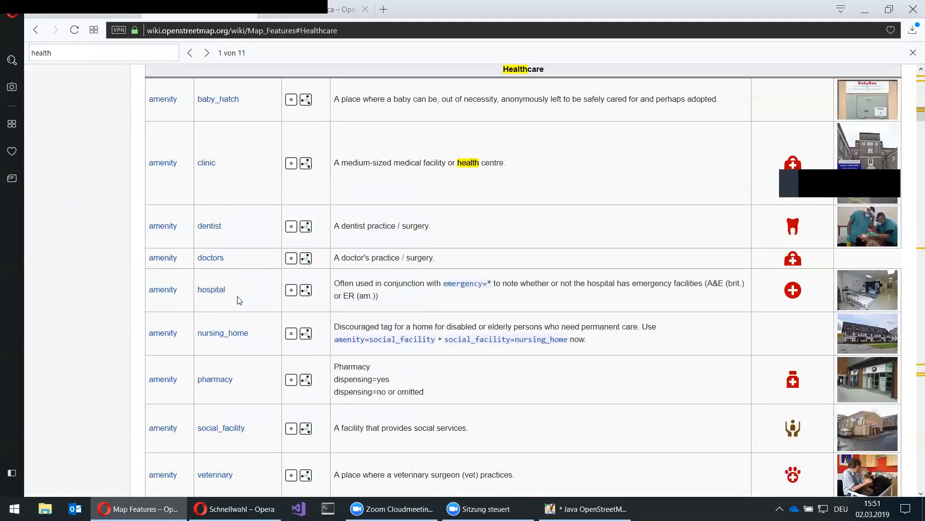
scroll(270, 402, "down", 1)
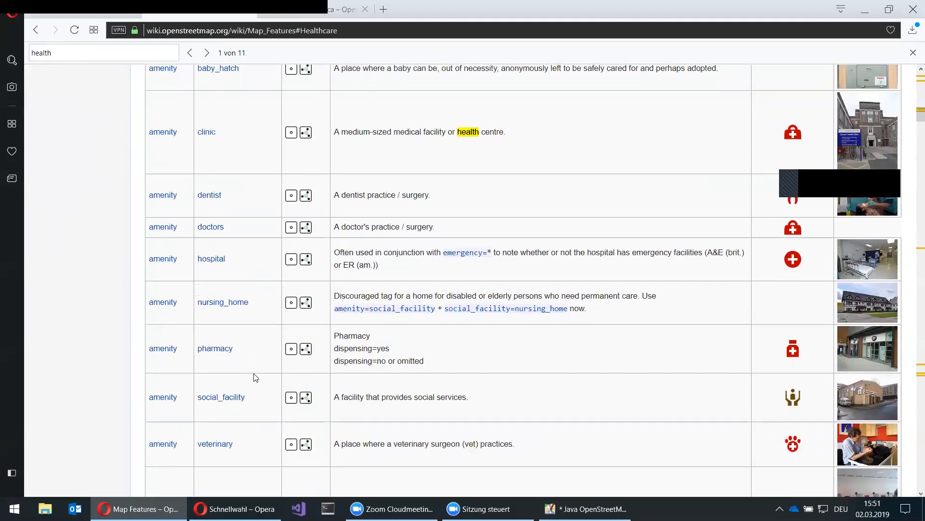
scroll(256, 377, "down", 1)
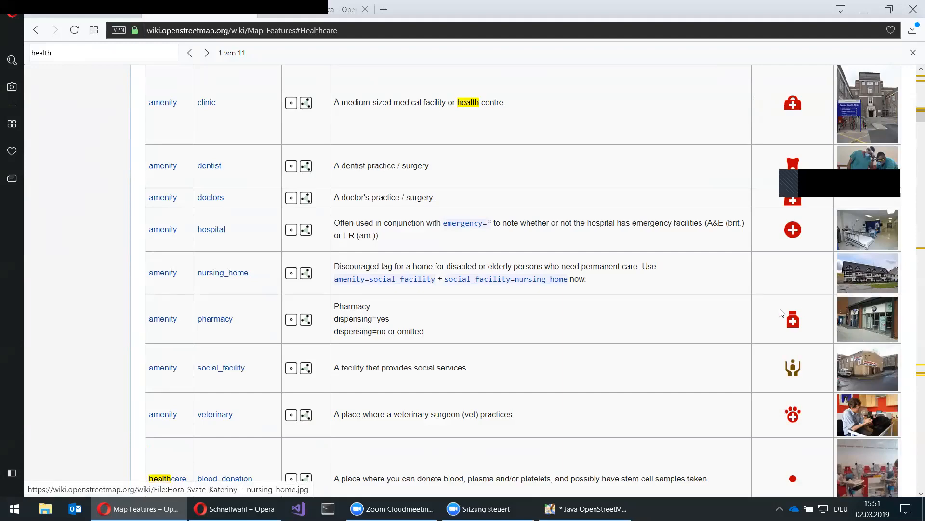
scroll(617, 340, "up", 3)
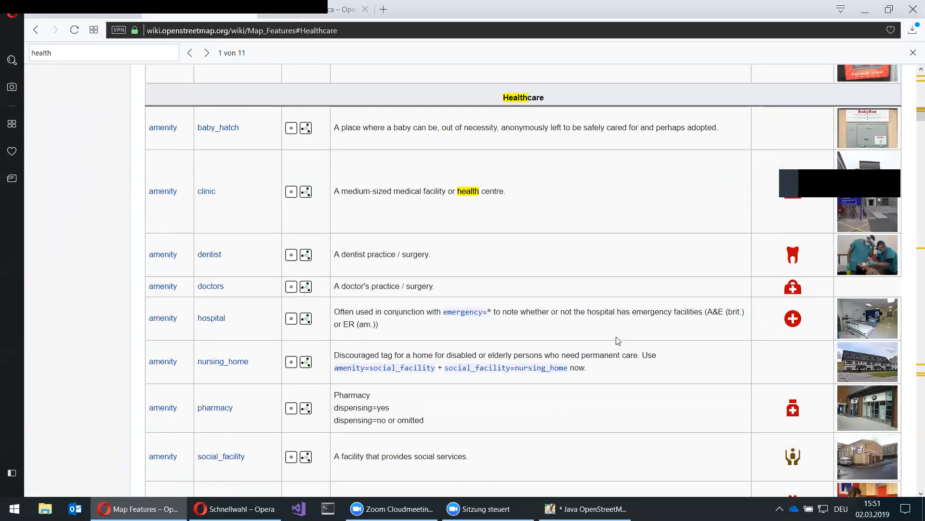
scroll(617, 341, "up", 1)
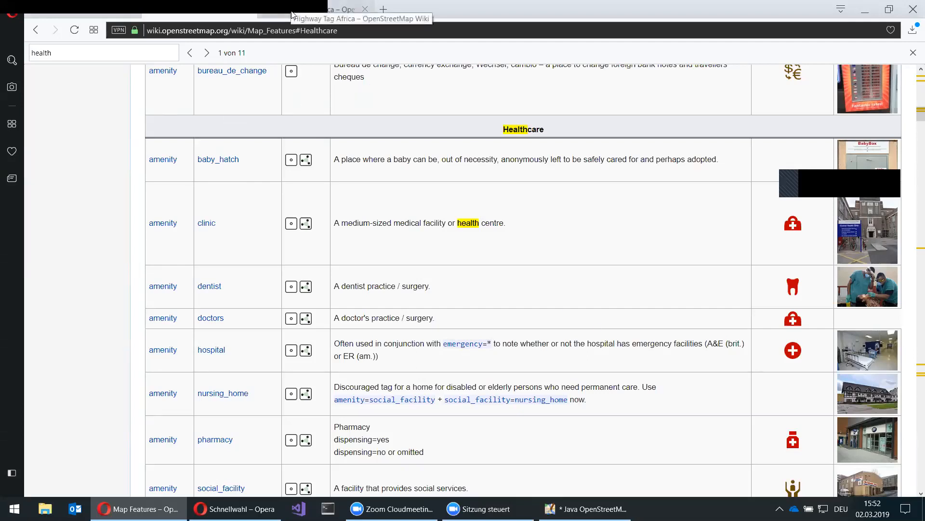
- Switch to the Highway Tag Africa page and scroll to its motorway-to-tertiary road-value table
key("ctrl+Tab")
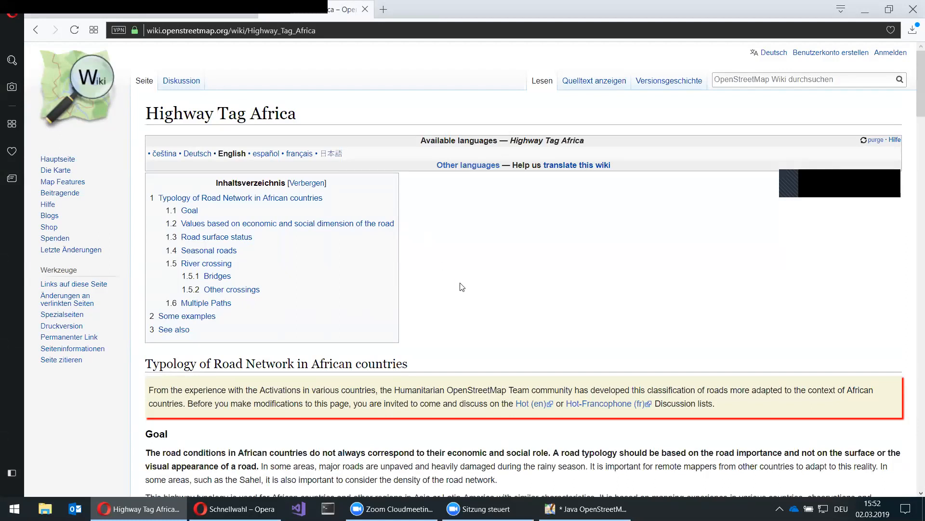
scroll(474, 278, "down", 1)
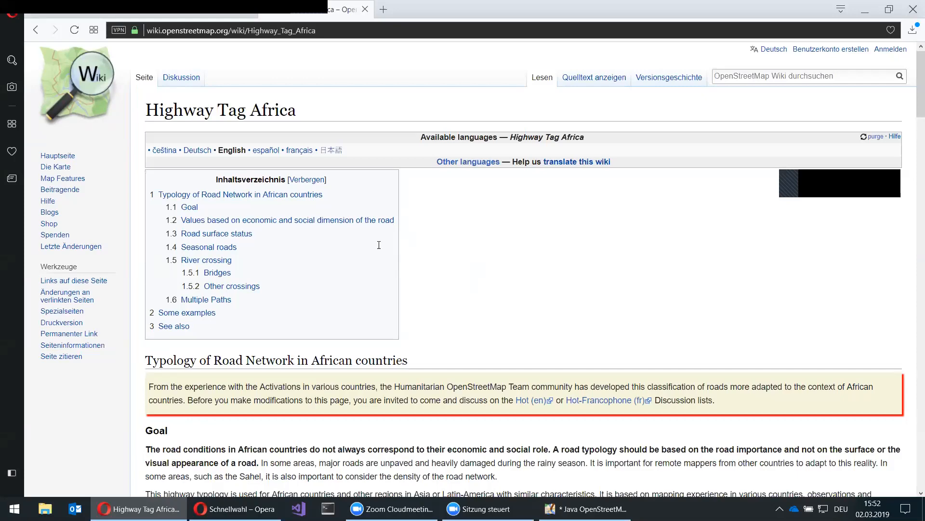
scroll(379, 245, "down", 1)
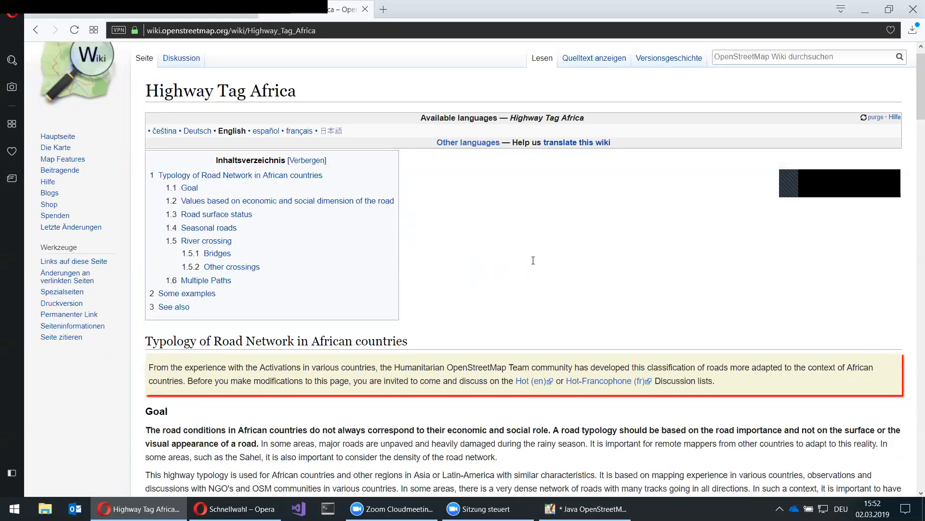
scroll(533, 260, "down", 1)
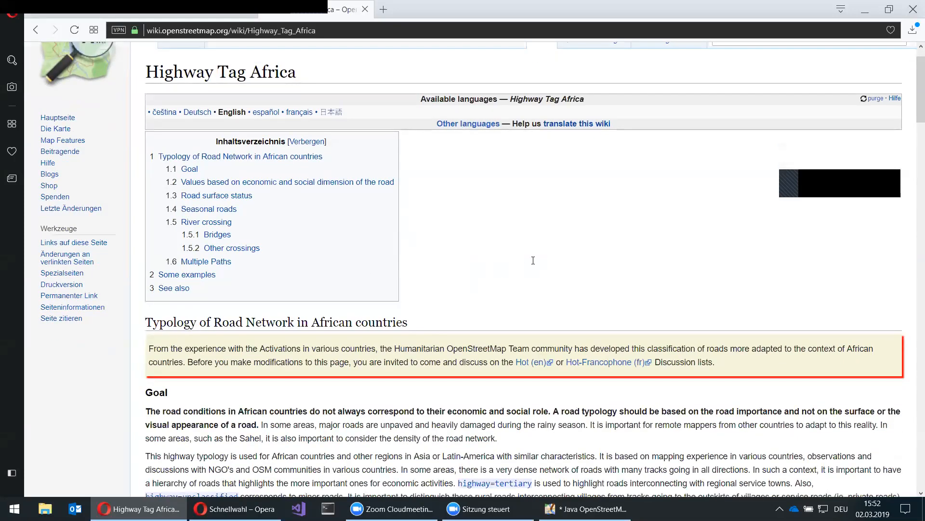
scroll(534, 261, "down", 10)
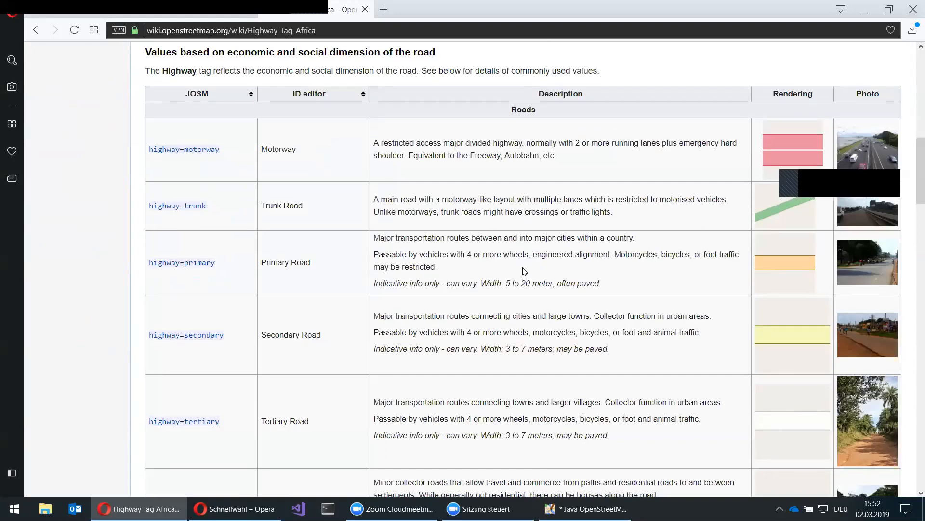
scroll(526, 268, "down", 1)
scroll(228, 418, "down", 2)
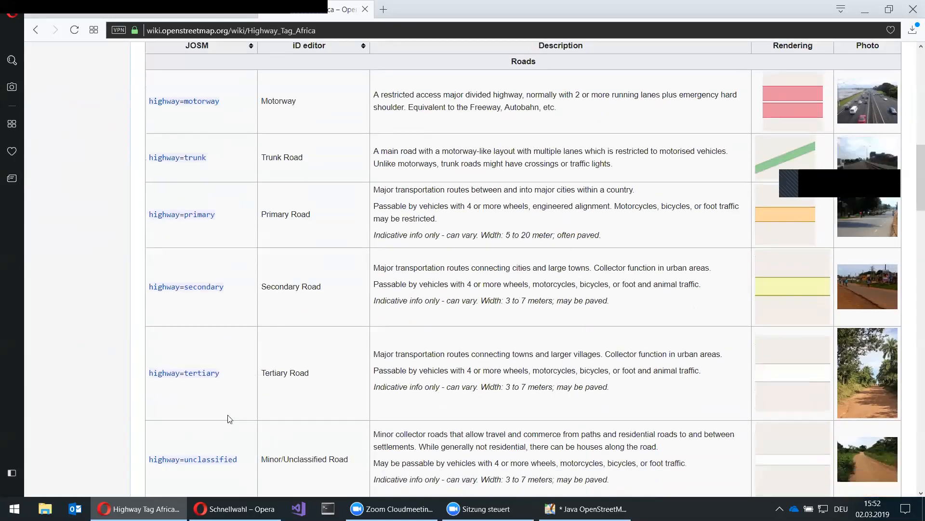
scroll(224, 435, "down", 3)
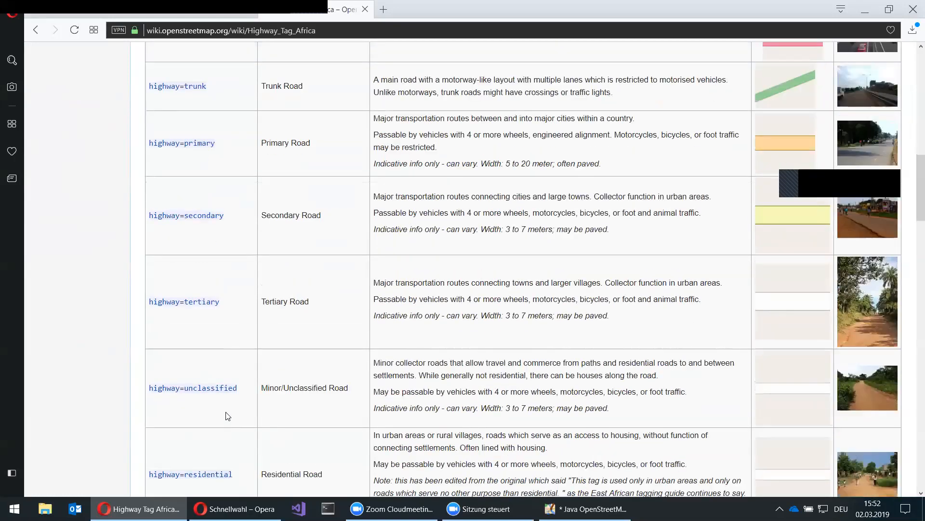
scroll(227, 429, "down", 3)
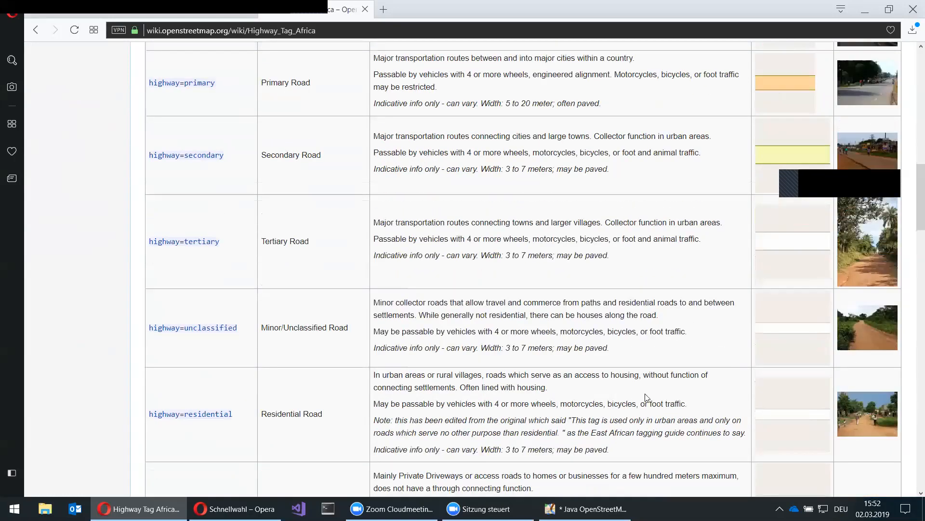
scroll(647, 398, "down", 3)
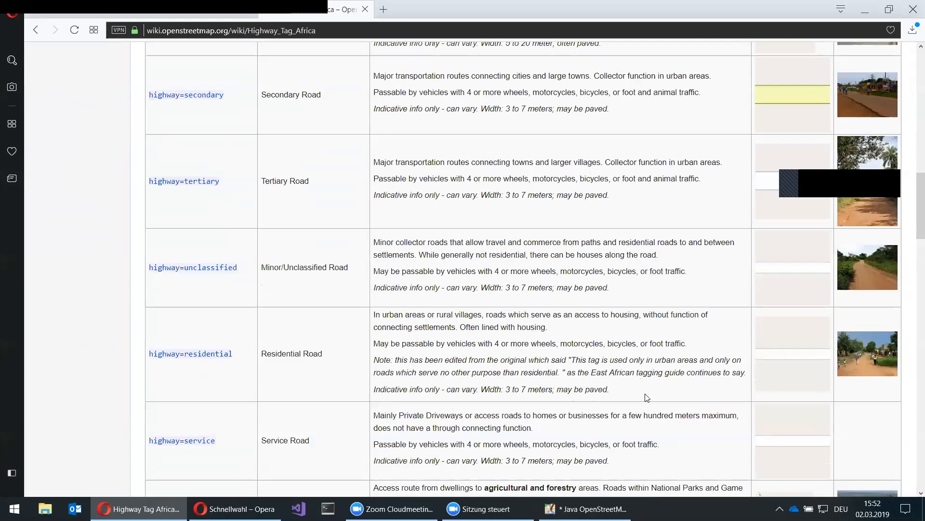
scroll(647, 398, "up", 5)
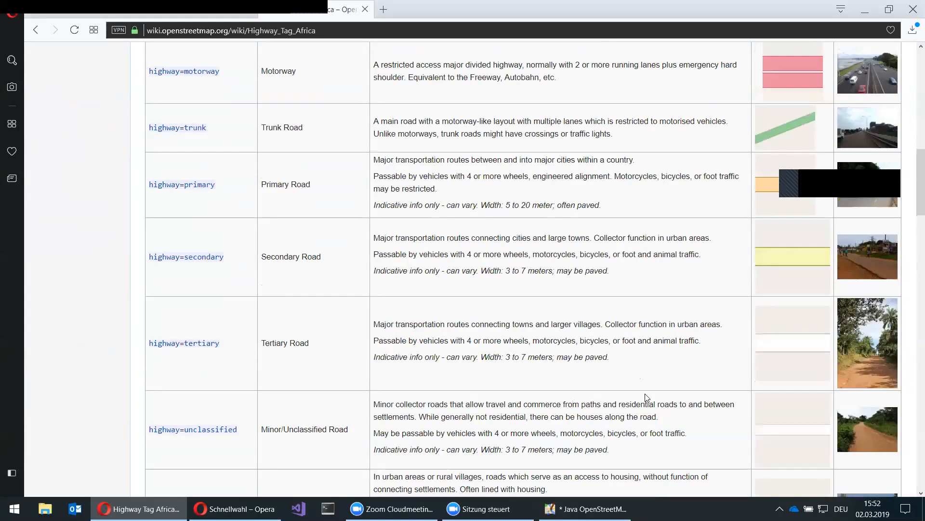
scroll(647, 397, "up", 1)
scroll(647, 398, "up", 1)
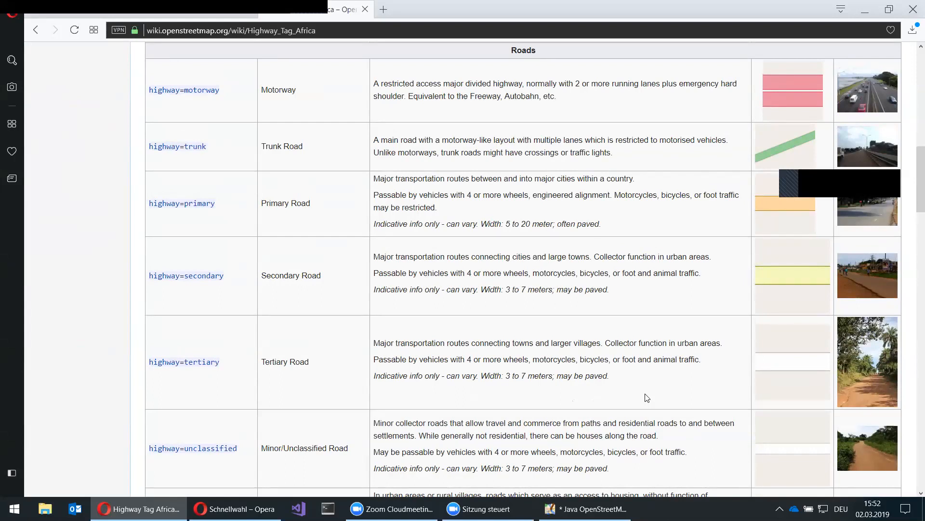
scroll(648, 390, "up", 1)
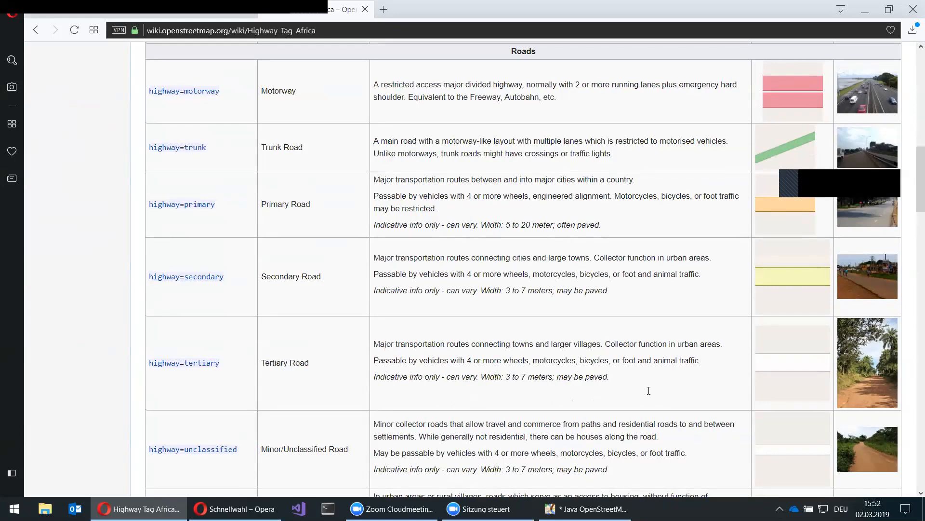
scroll(649, 391, "up", 1)
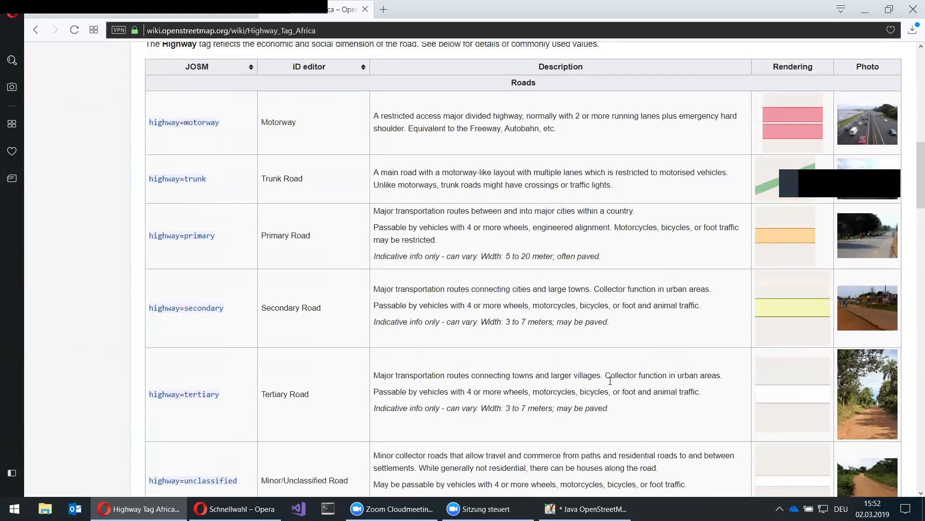
scroll(611, 385, "up", 3)
scroll(392, 437, "down", 2)
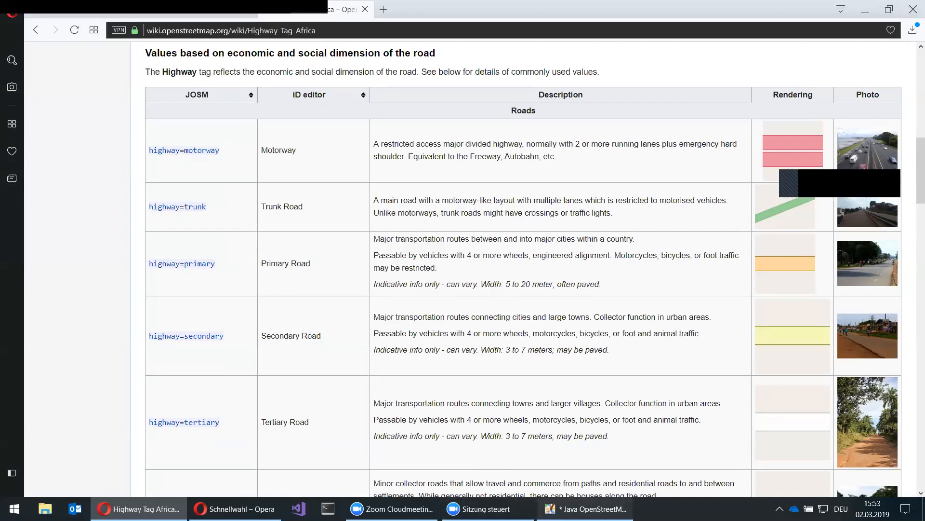
- Return to JOSM and zoom to a 50 m close-up of the walled compound by the main road
left_click(585, 509)
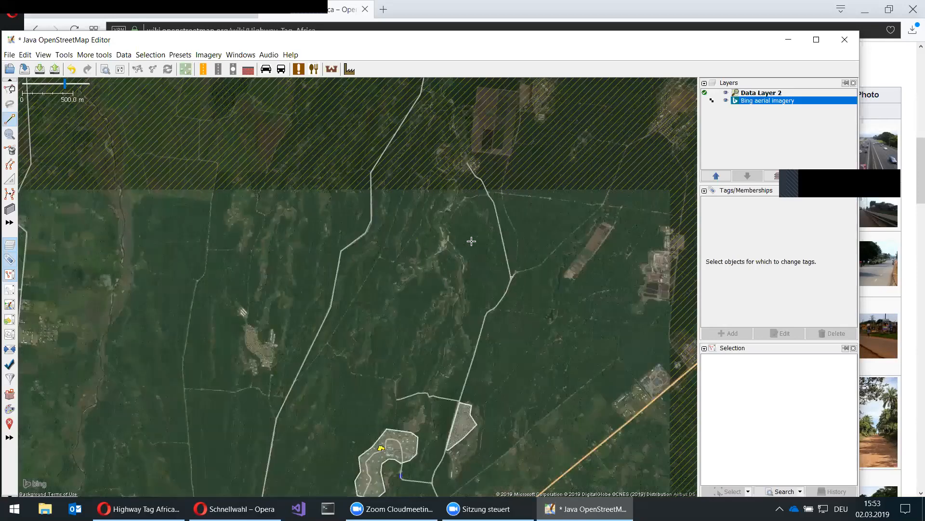
scroll(469, 242, "down", 4)
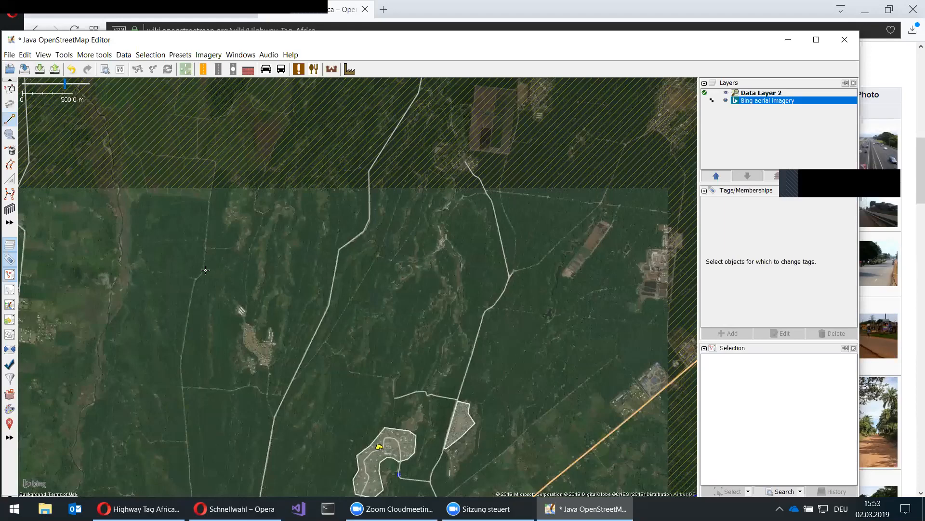
key("8")
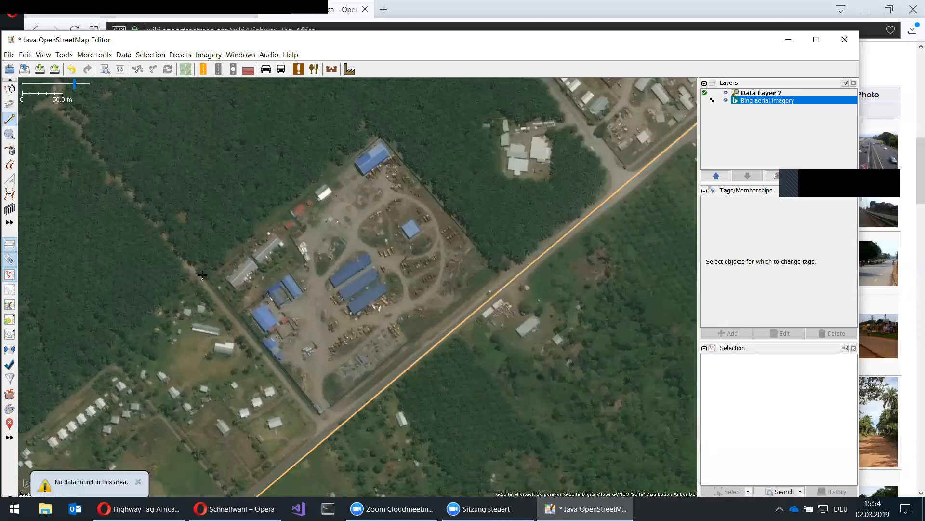
- Trace the compound fence as a closed four-corner way starting on the western track, then deselect it
left_click(203, 275)
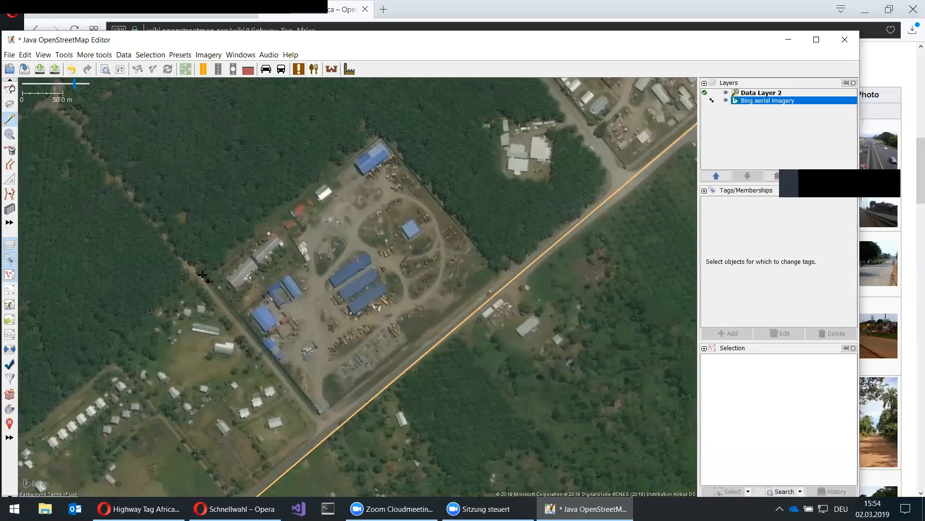
left_click(381, 136)
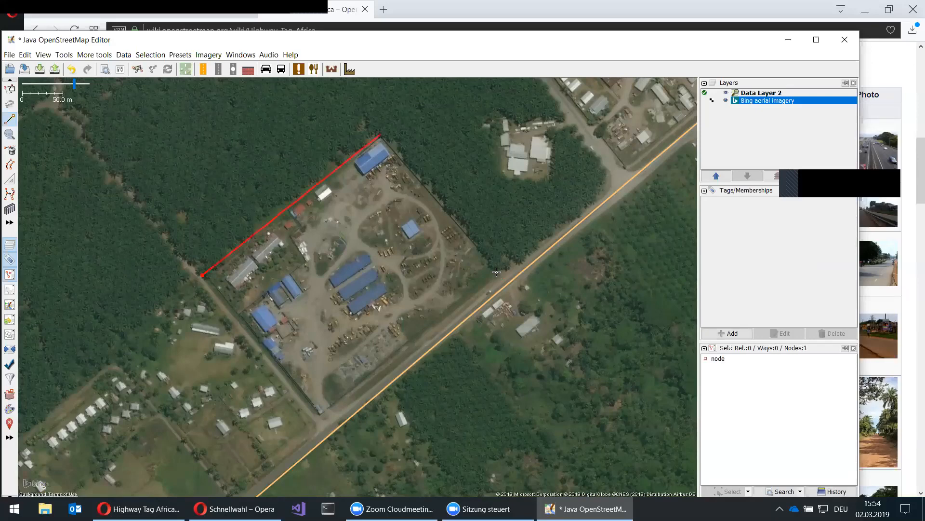
left_click(318, 419)
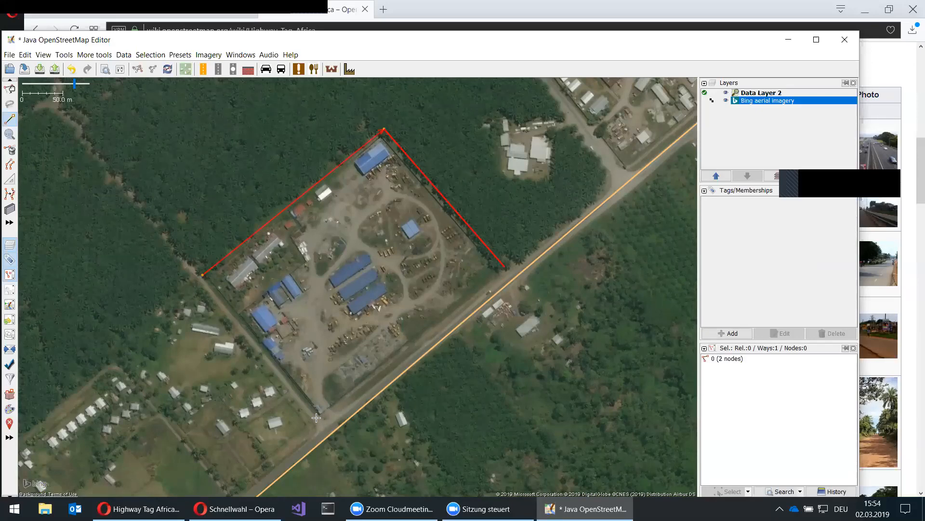
left_click(205, 278)
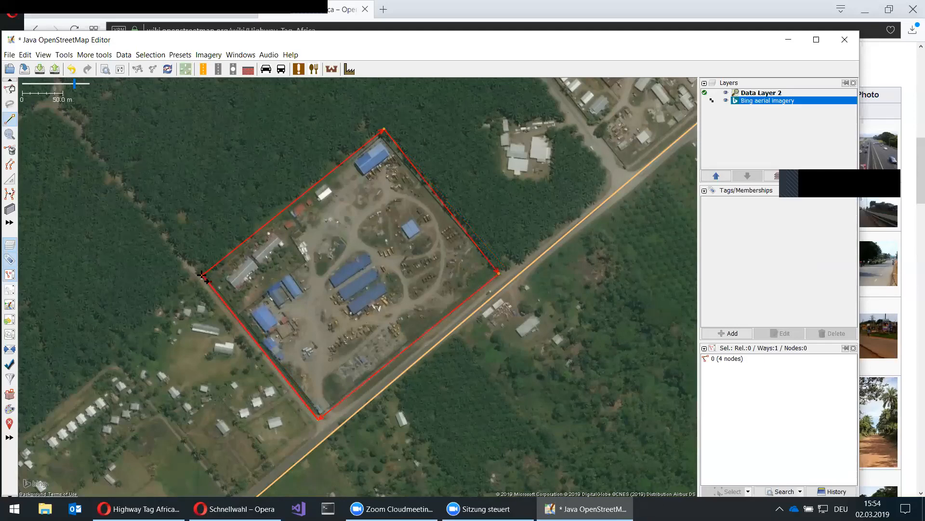
key("Escape")
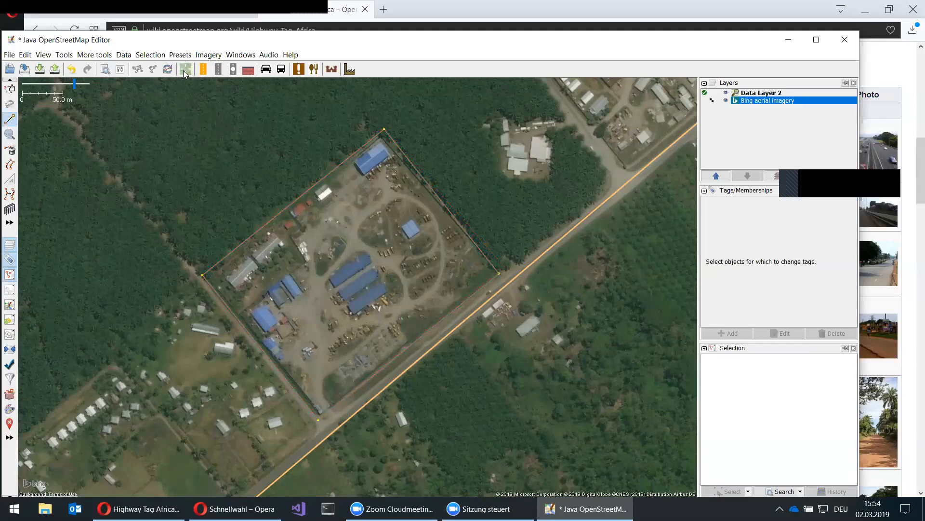
- Attempt to apply the Commercial land use preset from the Presets menu
key("alt+p")
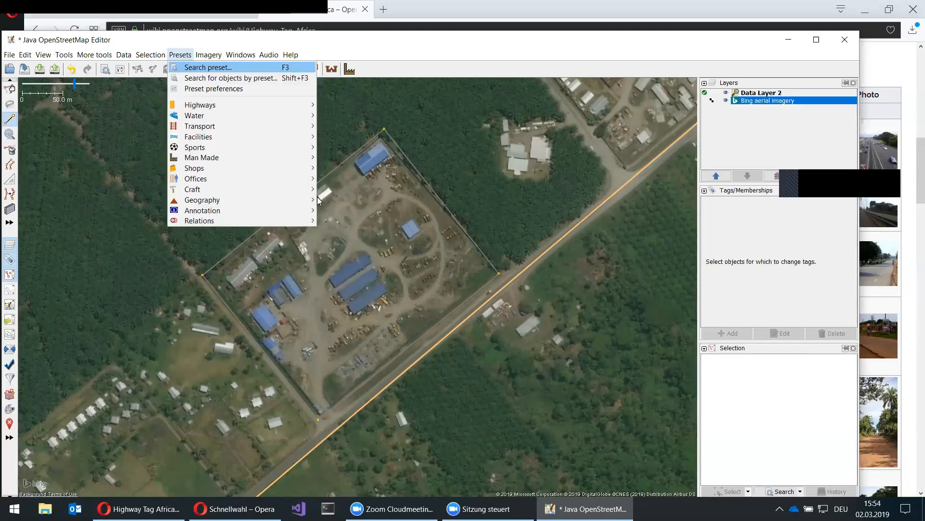
mouse_move(214, 200)
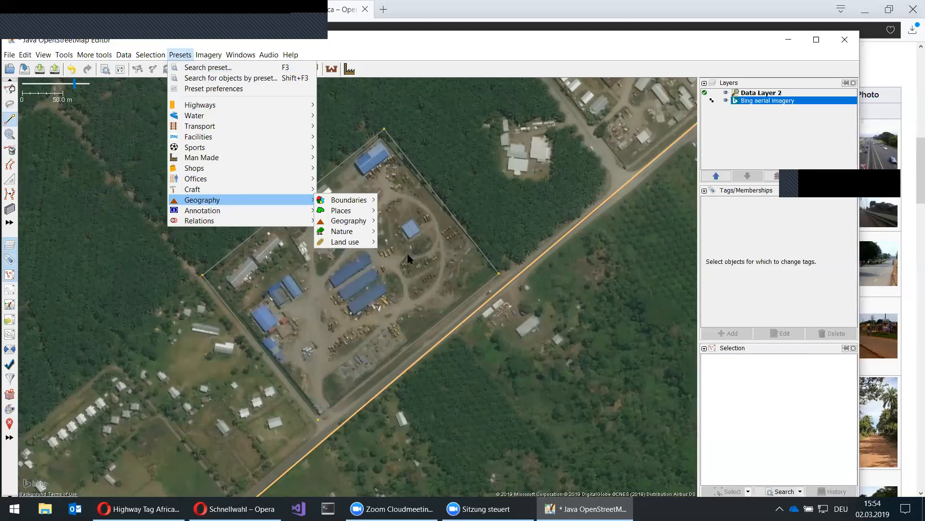
mouse_move(352, 241)
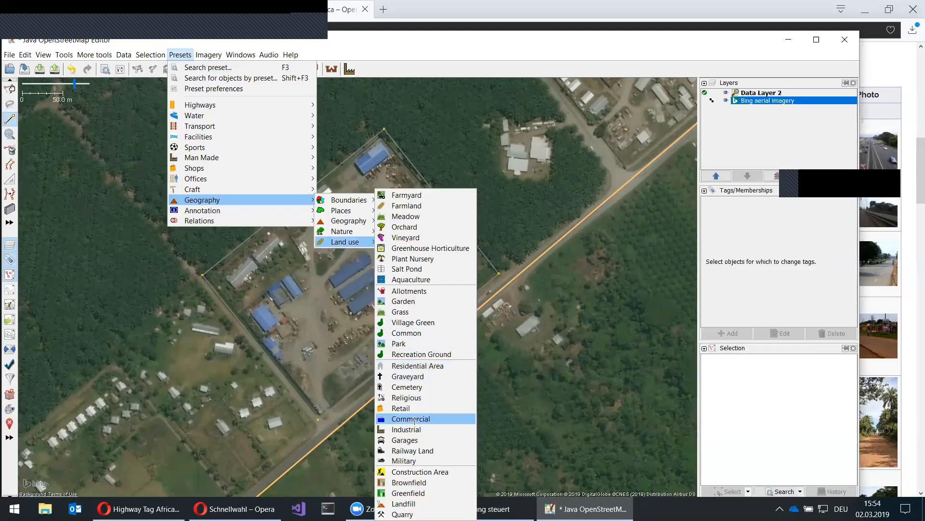
left_click(414, 419)
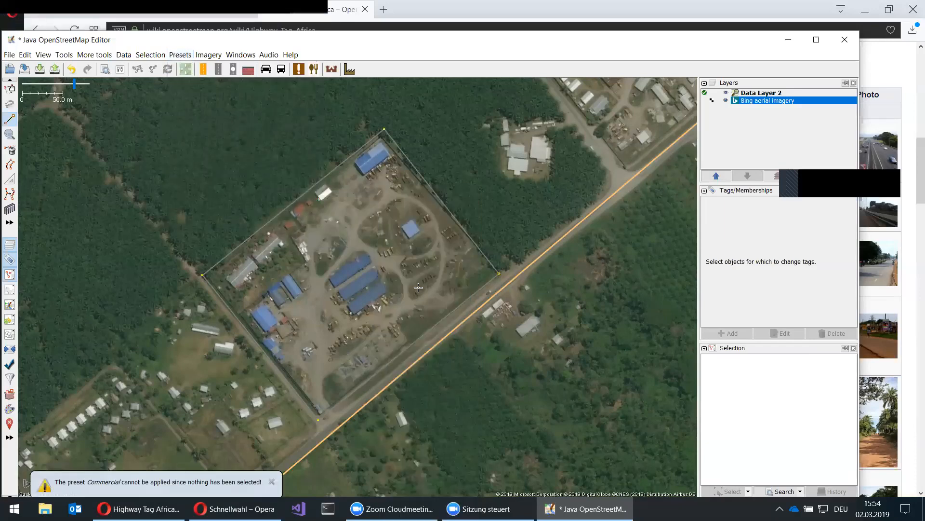
- Select the four-node compound outline and tag it landuse=commercial with the Commercial preset
key("s")
left_click(436, 193)
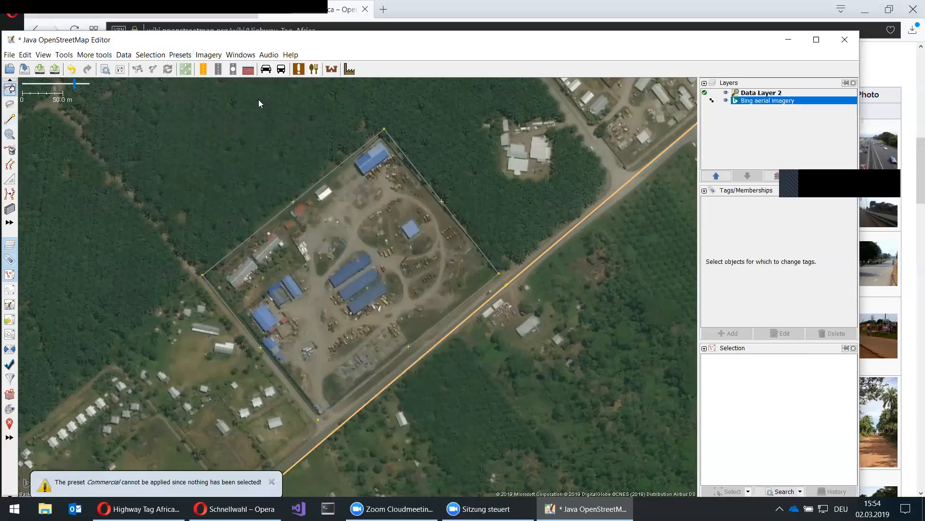
left_click(181, 56)
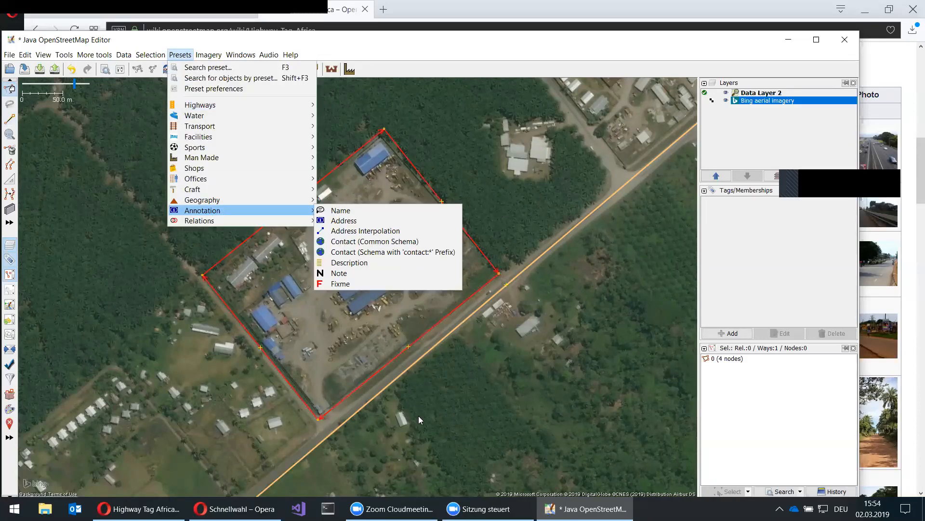
left_click(421, 403)
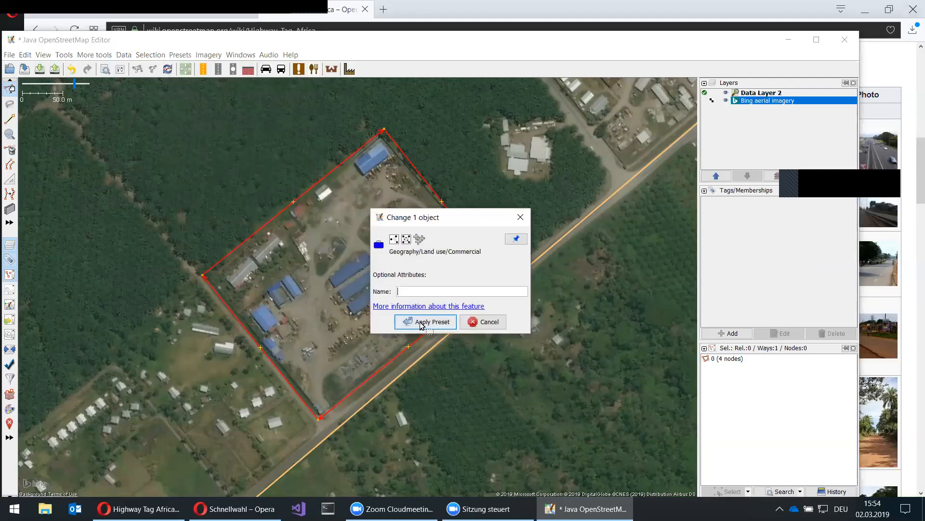
left_click(422, 323)
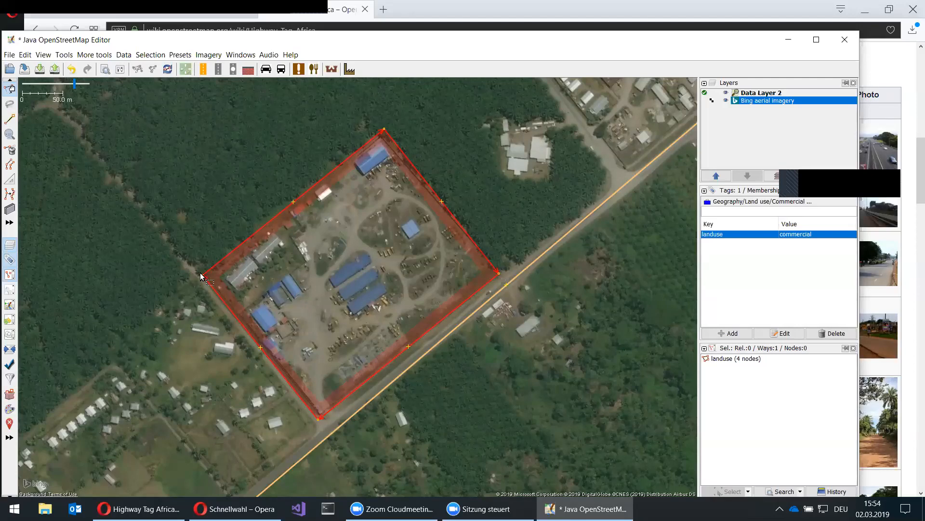
- Inspect the commercial area's west corner up close, then delete the landuse way
scroll(259, 220, "up", 3)
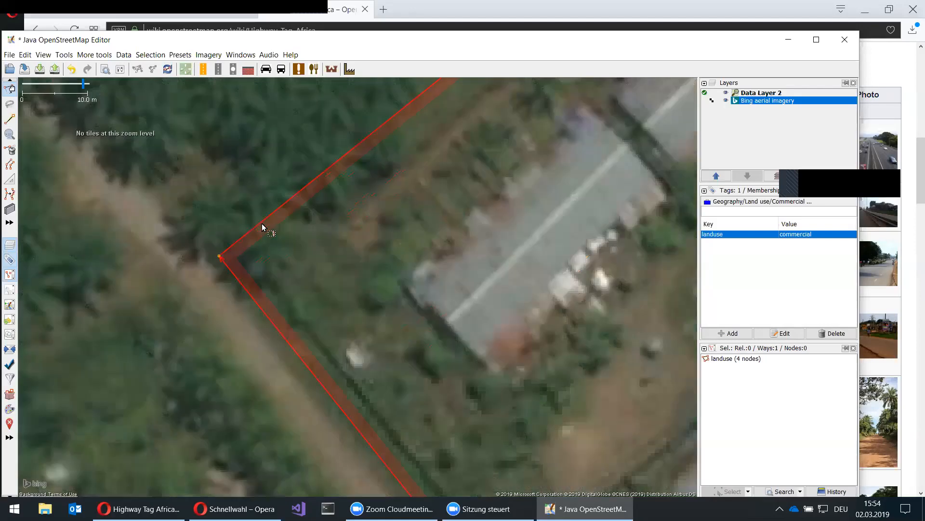
scroll(276, 238, "up", 3)
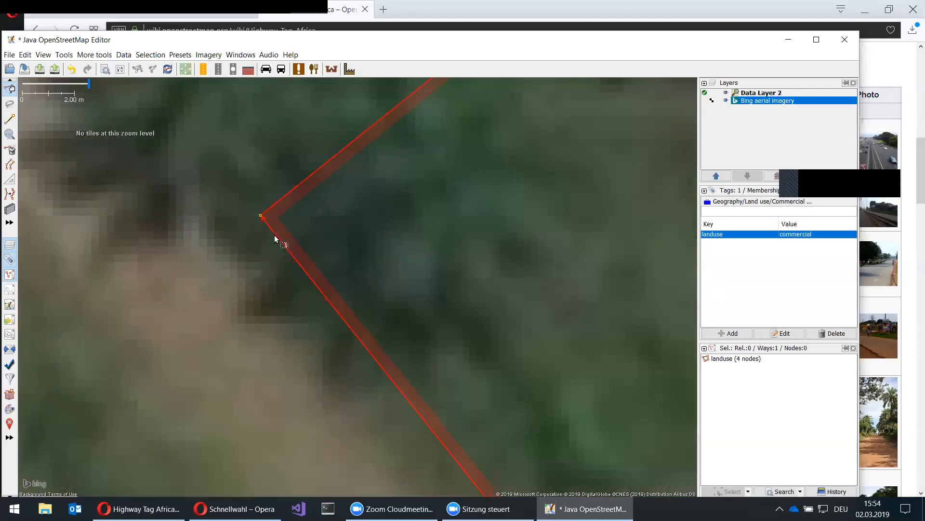
scroll(275, 238, "down", 4)
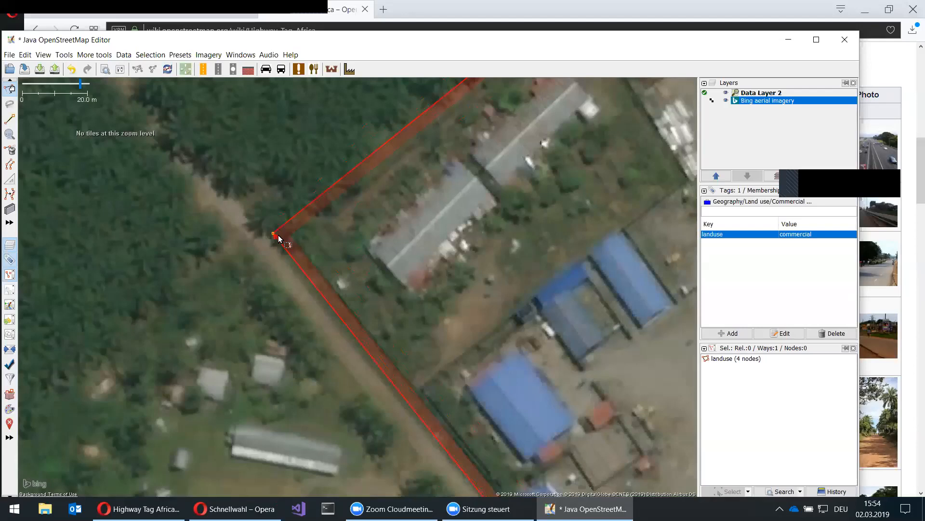
scroll(278, 238, "down", 2)
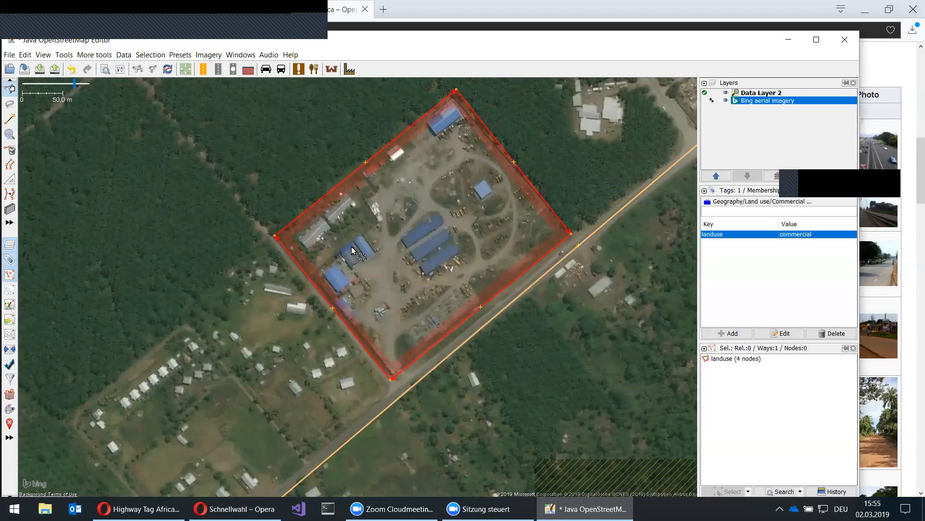
key("Delete")
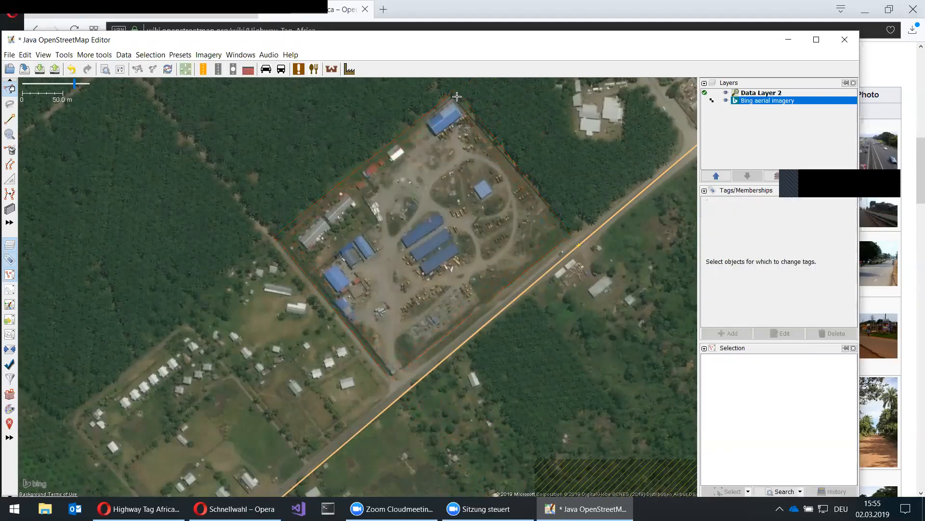
- Redraw the untagged compound outline with the Draw tool, placing nodes up to the north corner
key("a")
left_click(394, 376)
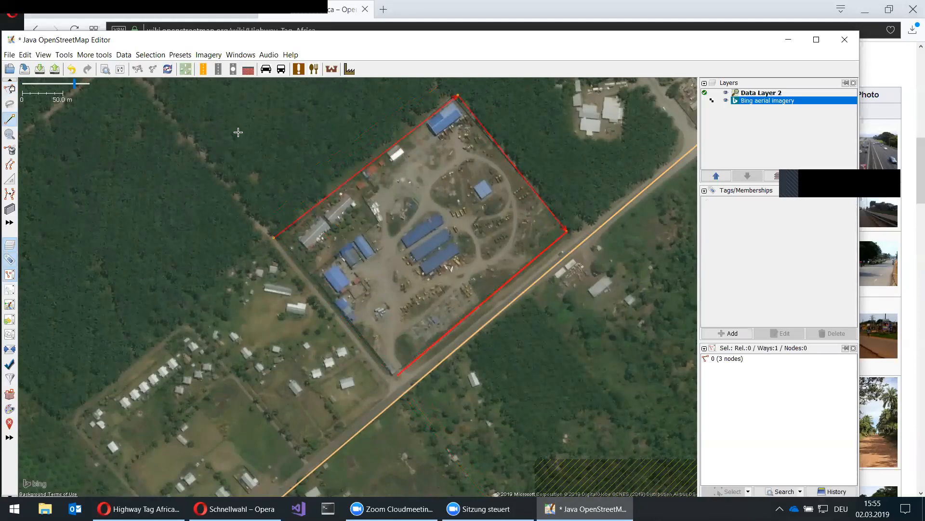
left_click(219, 107)
scroll(219, 107, "up", 10)
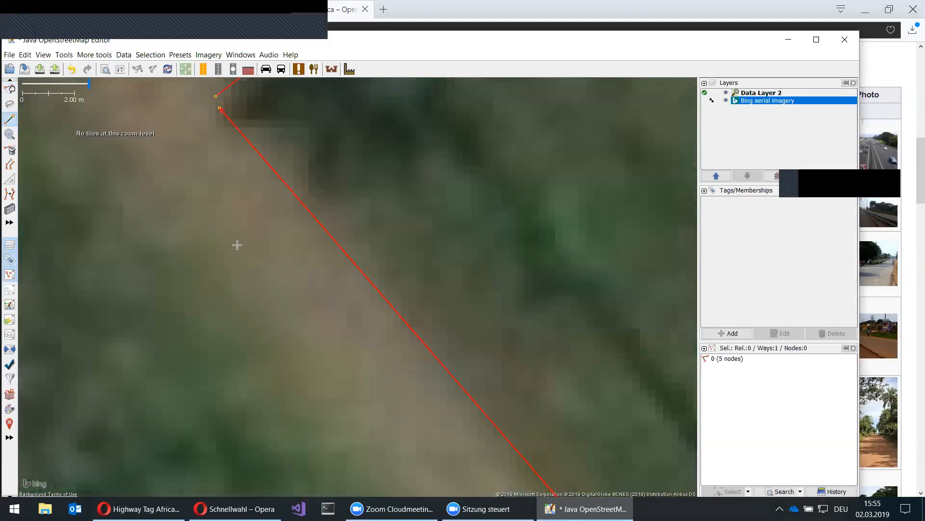
scroll(238, 245, "down", 3)
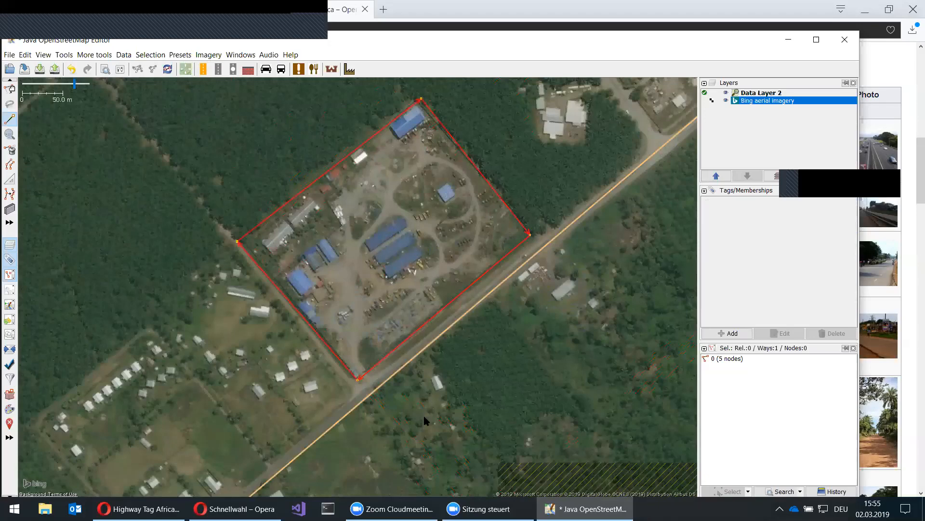
scroll(422, 418, "down", 2)
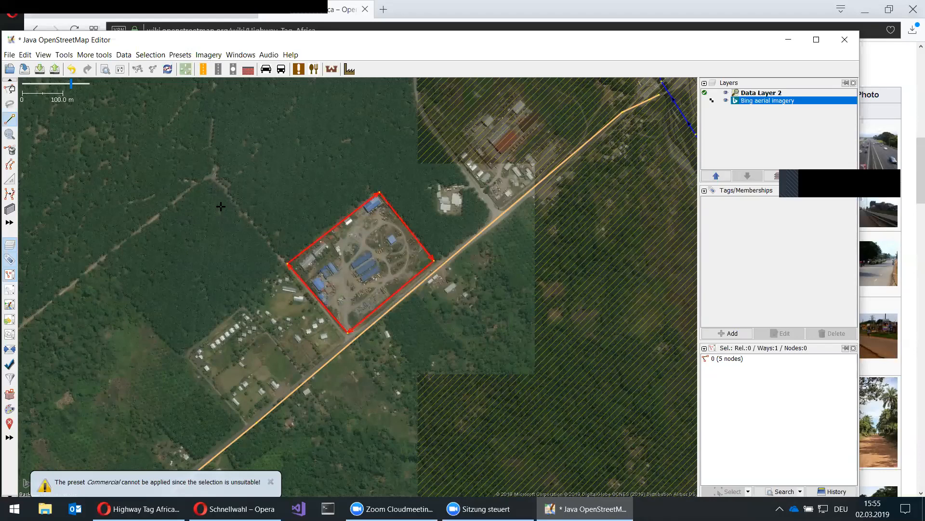
scroll(222, 208, "up", 4)
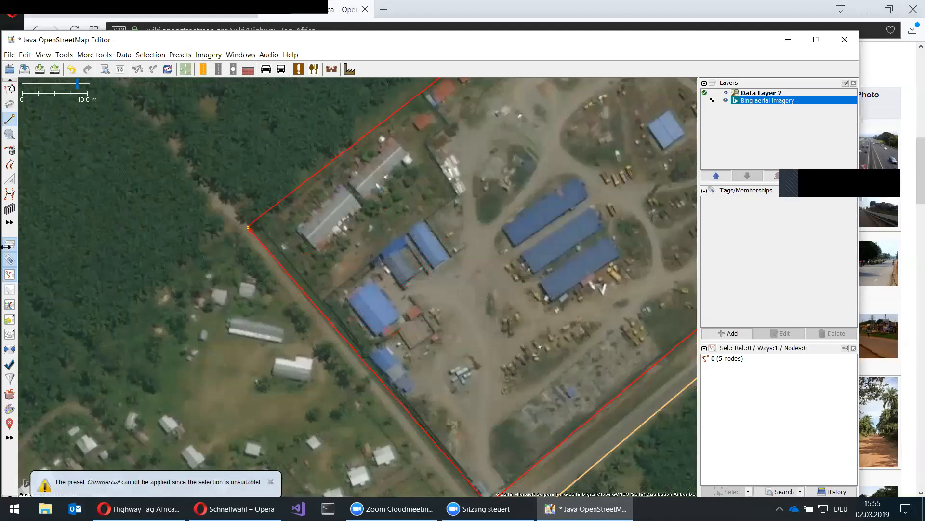
scroll(211, 200, "down", 4)
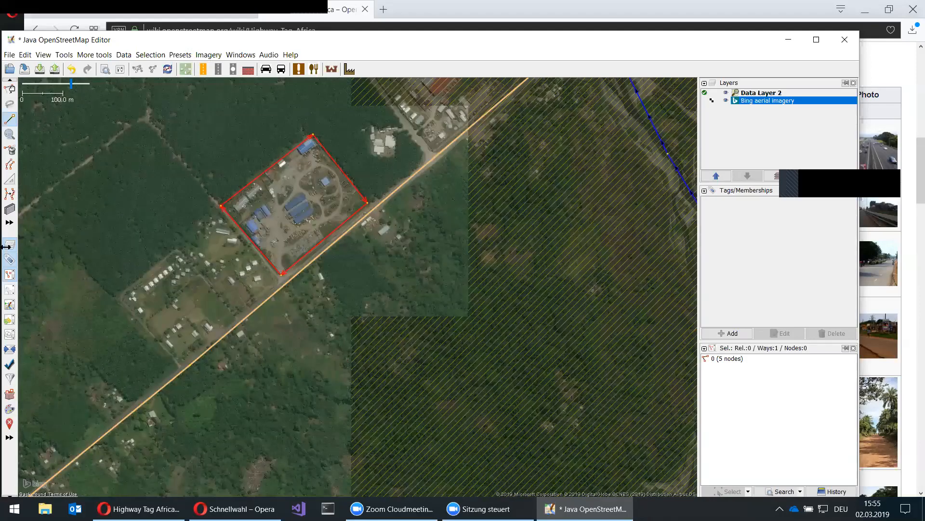
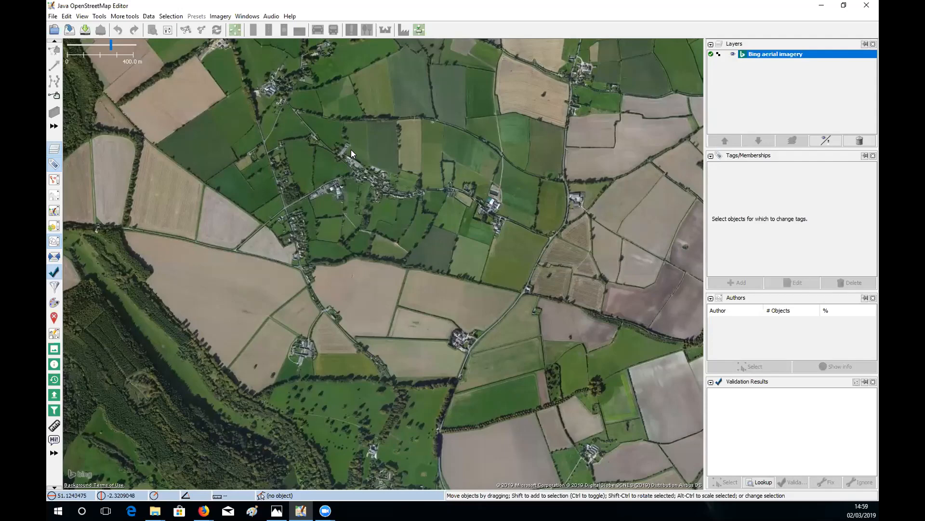
- Load Wbnar Building Polygon.osm from the recent files list over the Bing imagery
left_click(54, 17)
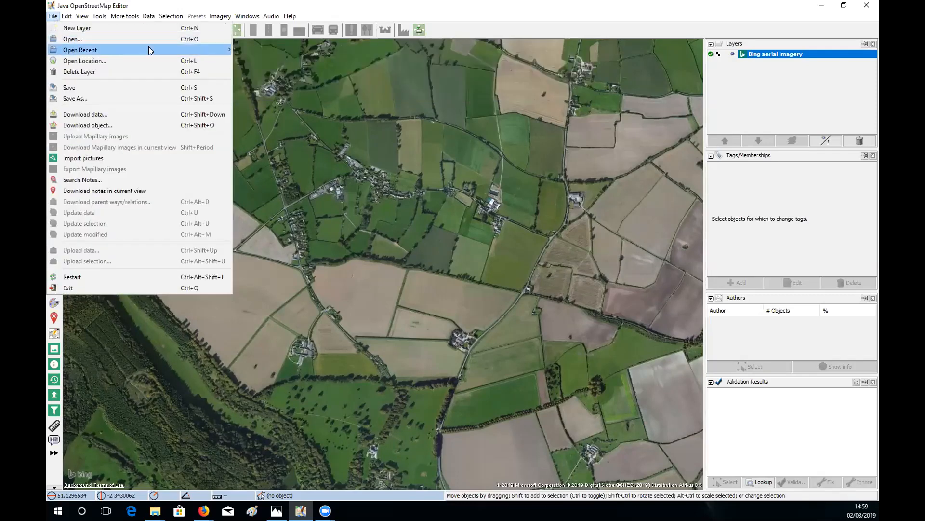
mouse_move(185, 45)
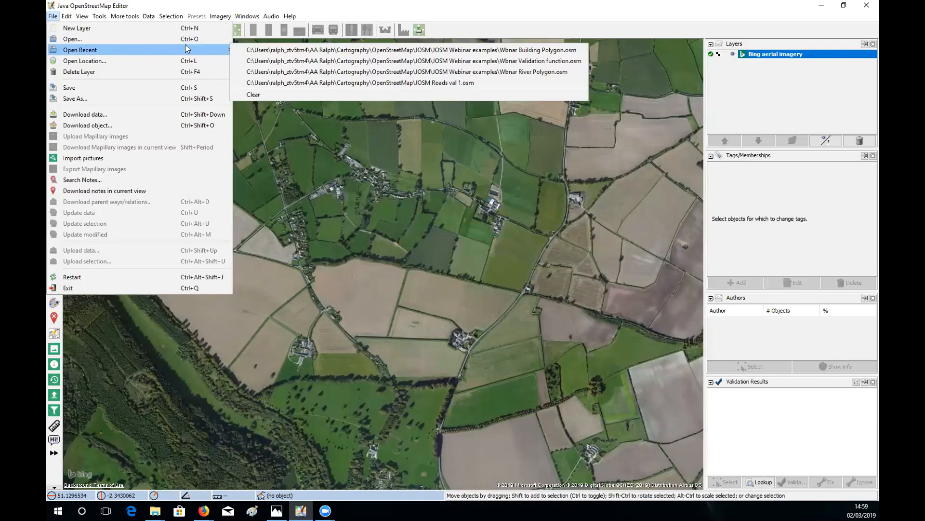
left_click(261, 50)
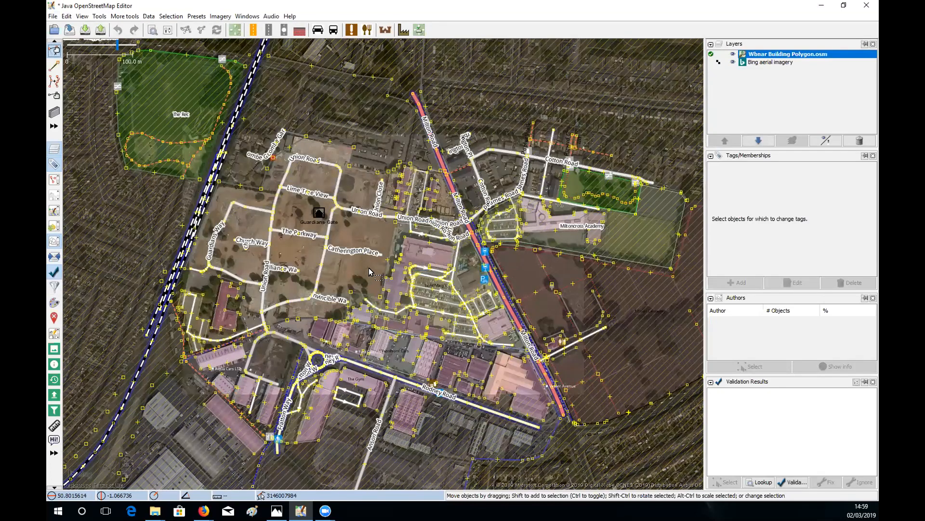
scroll(374, 273, "up", 5)
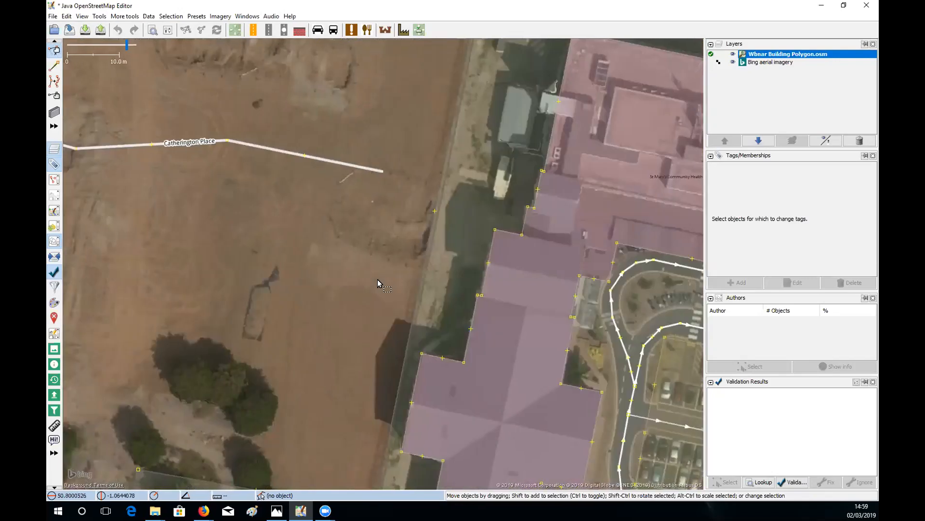
scroll(378, 279, "down", 4)
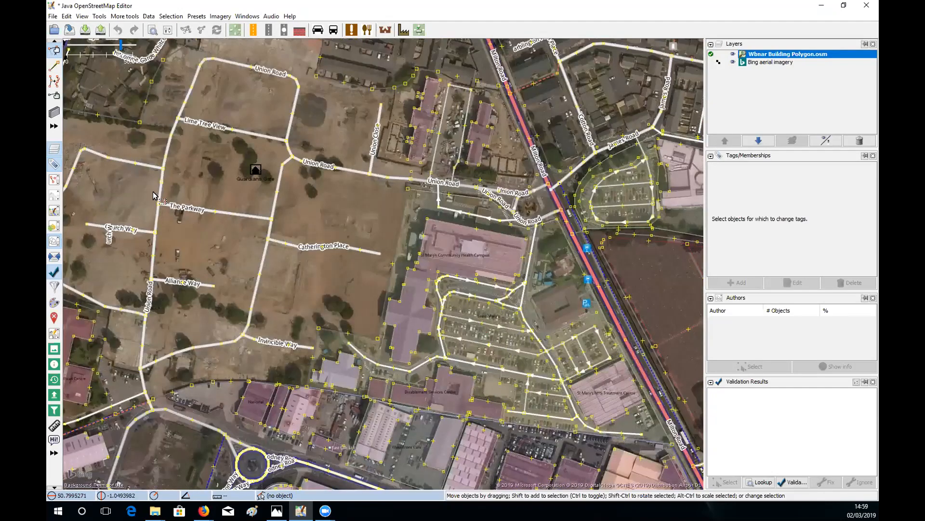
key("minus")
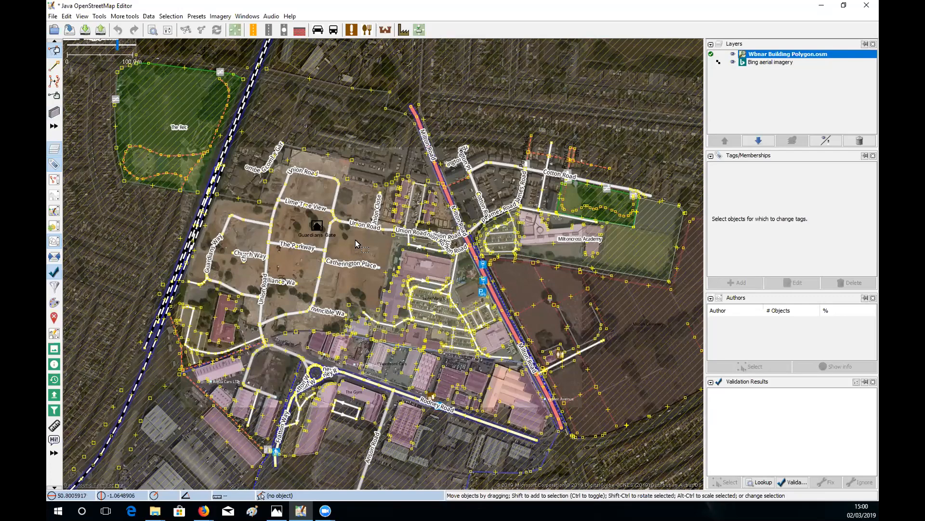
- Activate the Buildings tool with B and set new buildings to be drawn as rectangles
key("b")
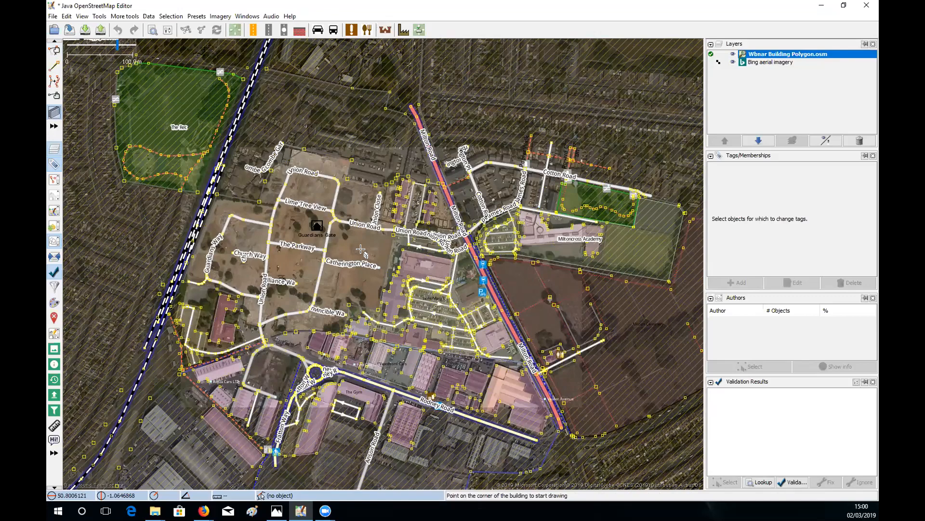
scroll(361, 249, "up", 2)
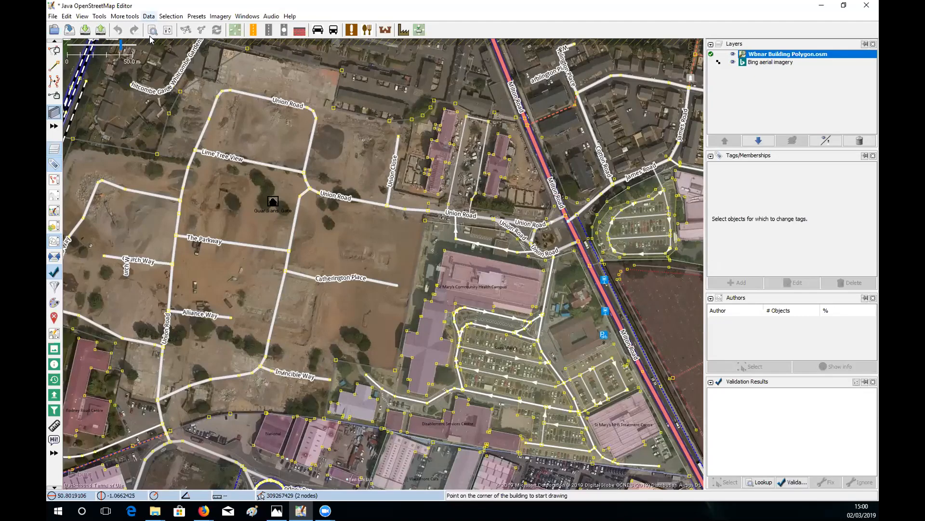
left_click(149, 17)
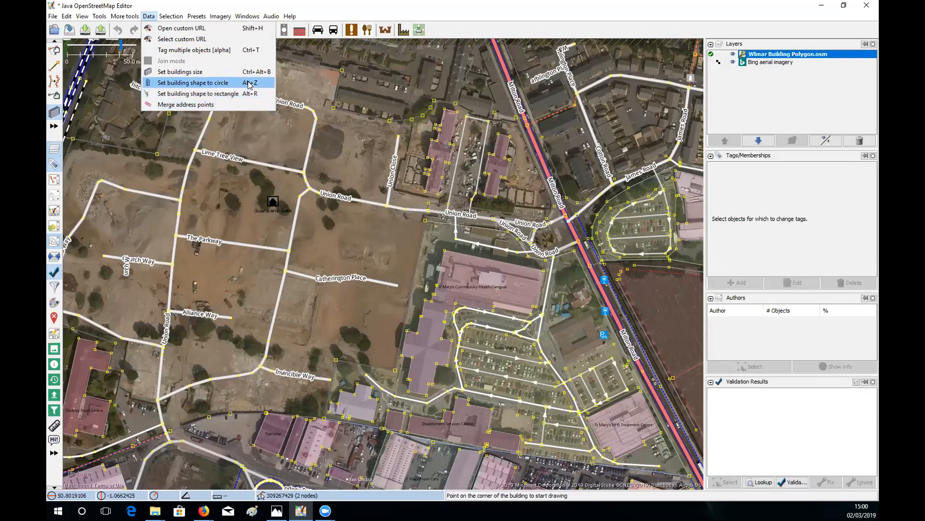
left_click(198, 94)
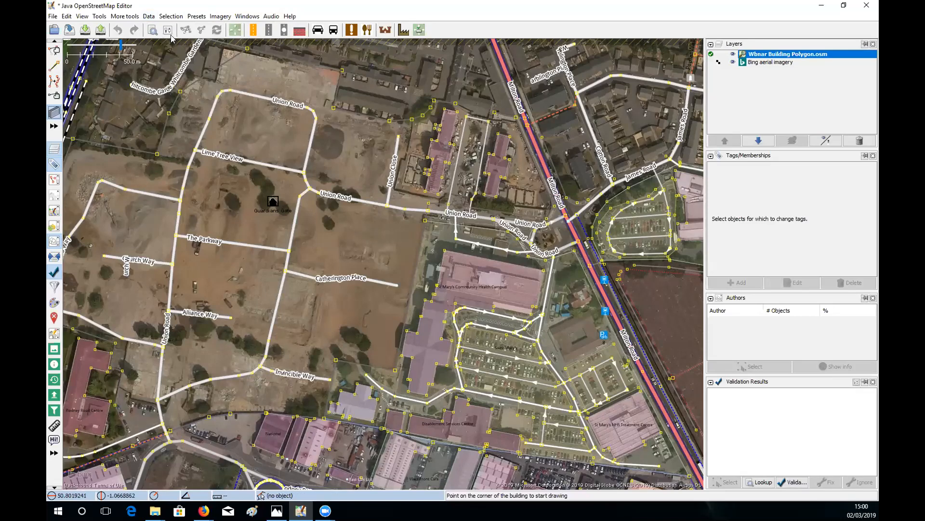
left_click(148, 16)
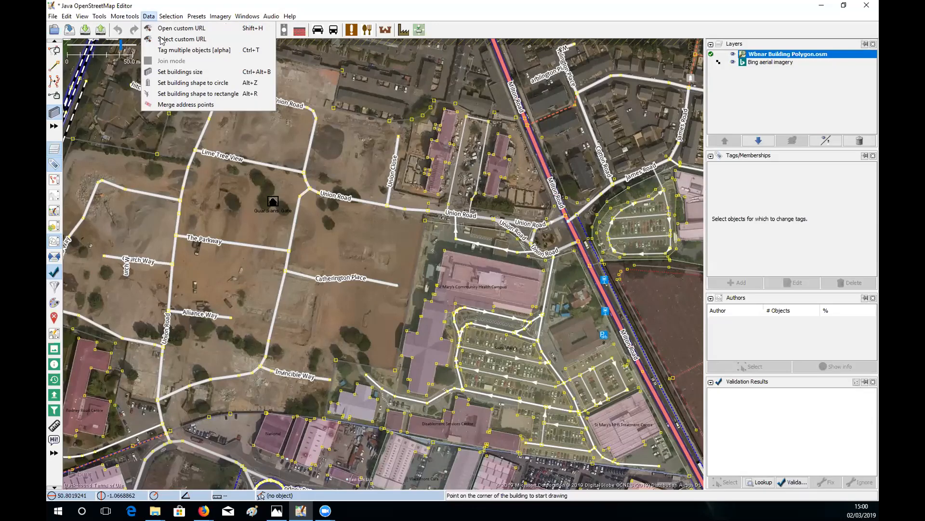
left_click(193, 84)
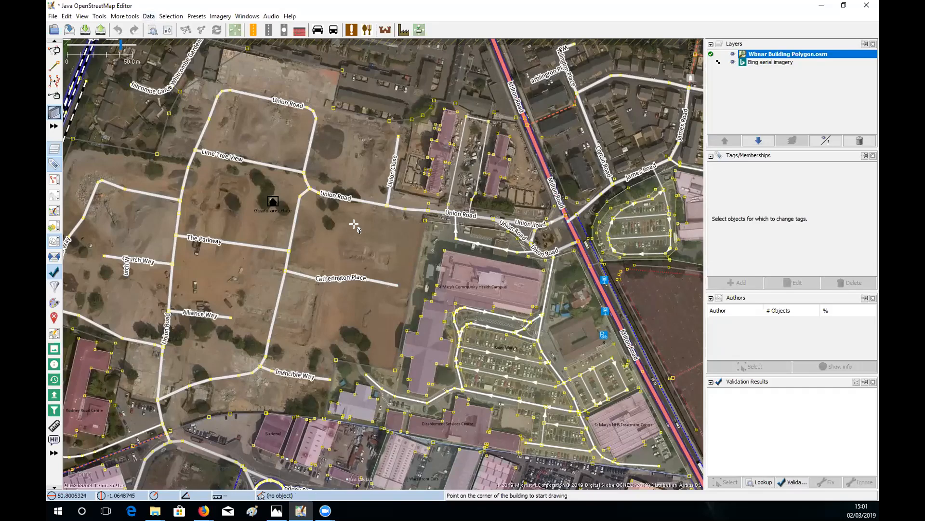
- Trace three rectangular sheds beside the red-roofed house: the first shed, the upper shed and the grey shed
scroll(569, 302, "up", 6)
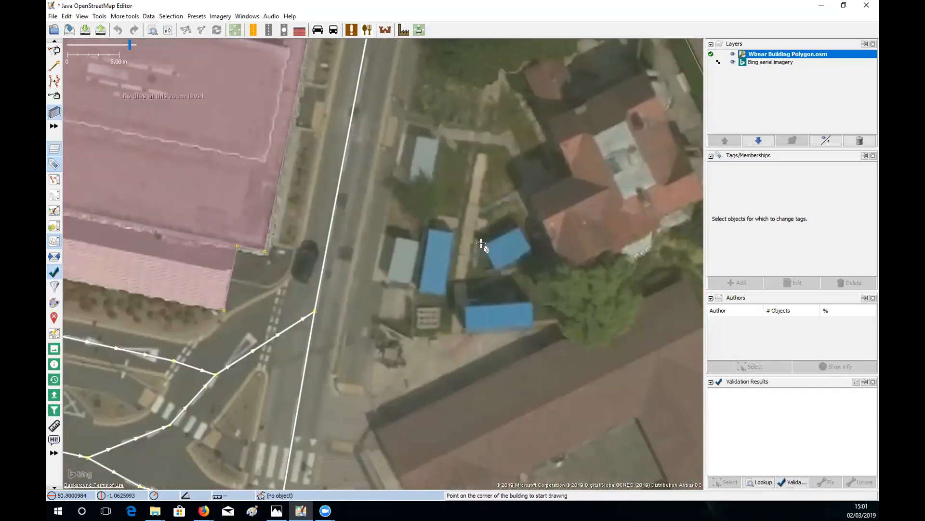
left_click(482, 245)
left_click(519, 228)
left_click(530, 250)
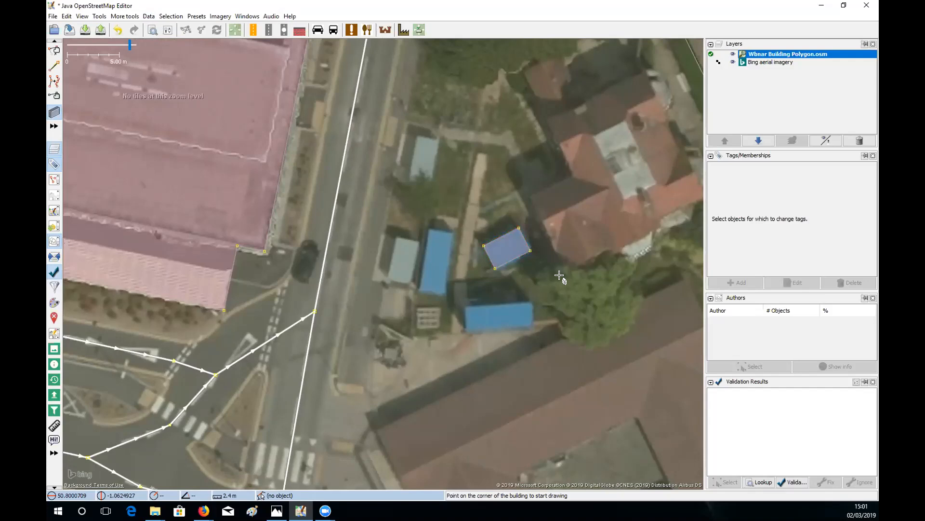
left_click_drag(583, 263, 512, 286)
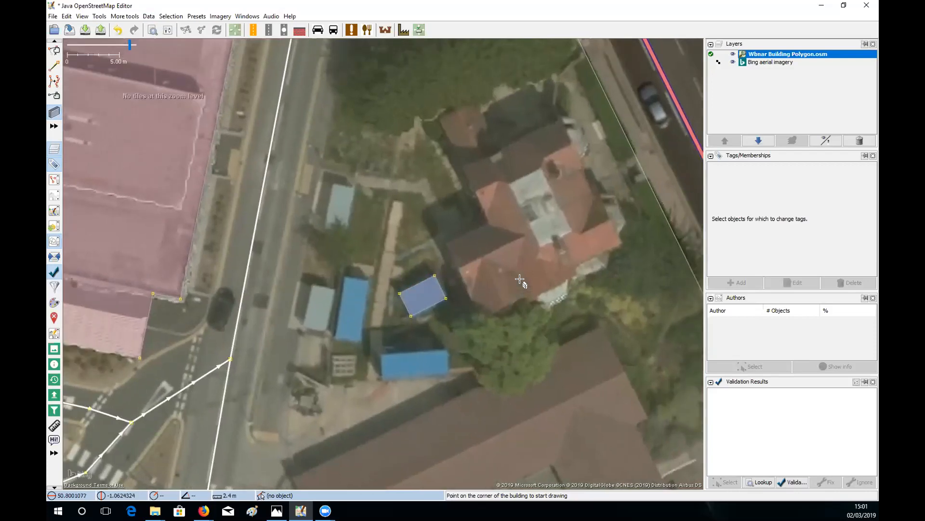
left_click_drag(338, 225, 425, 263)
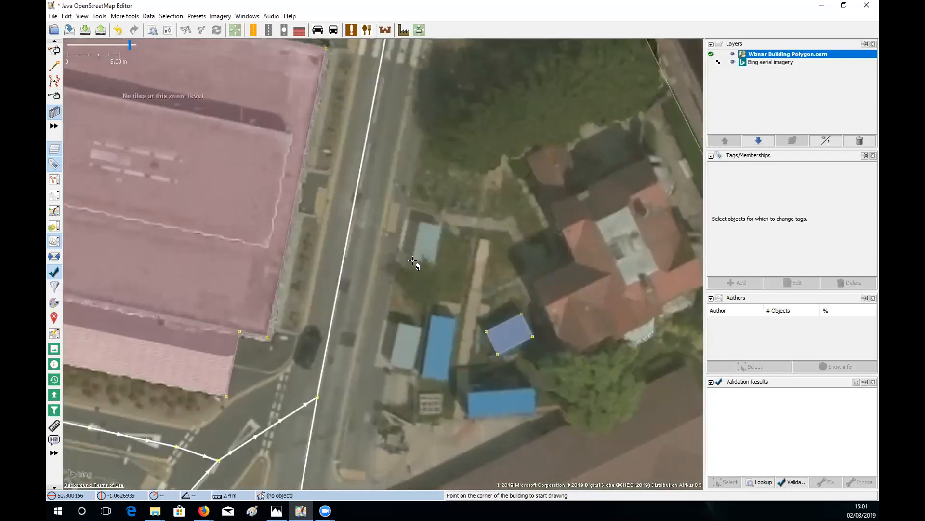
left_click(413, 261)
left_click(420, 222)
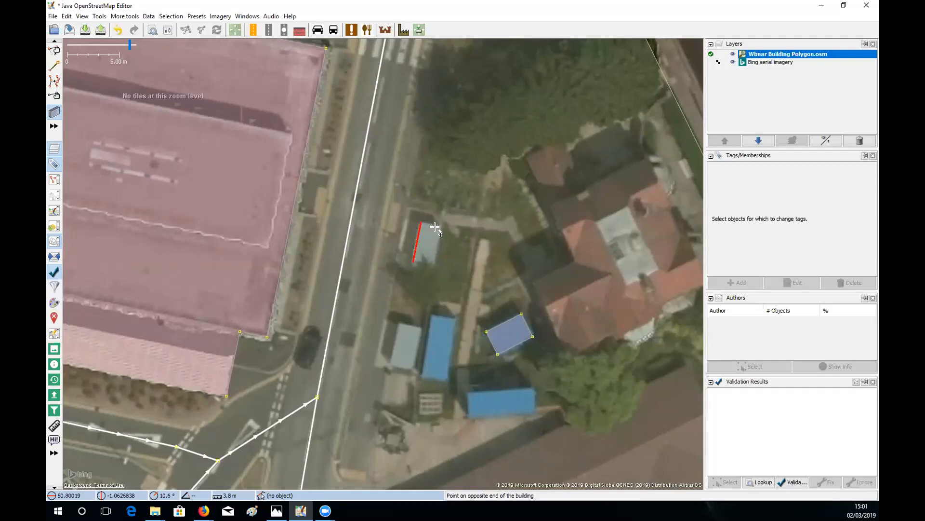
left_click(441, 227)
left_click_drag(410, 346, 441, 288)
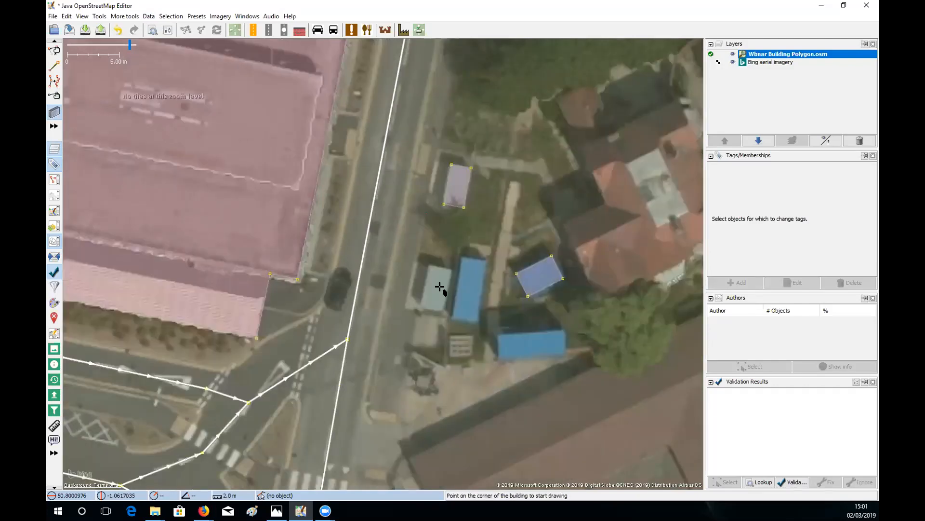
left_click(421, 306)
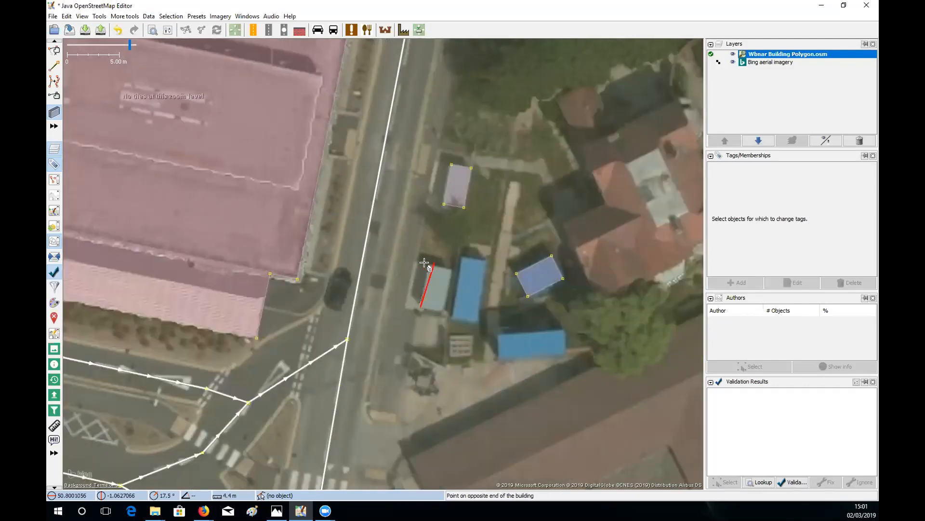
left_click(431, 264)
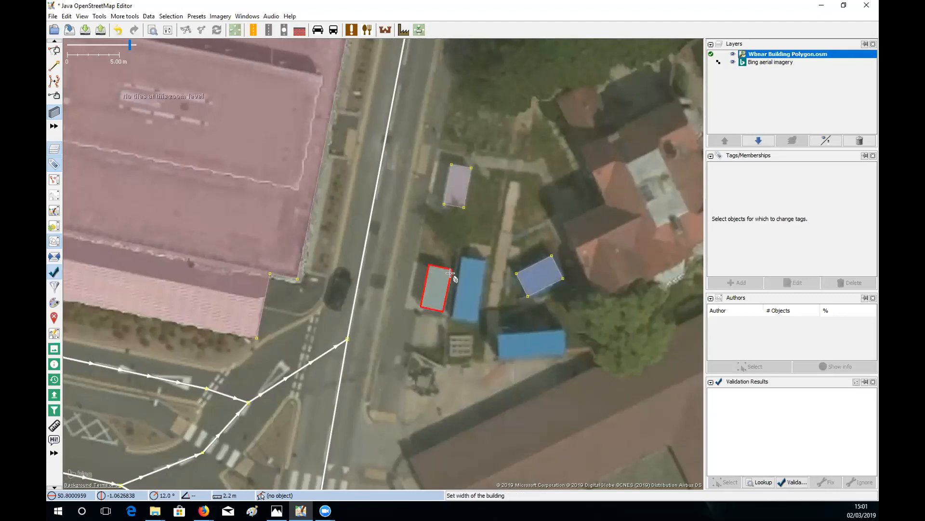
left_click(451, 271)
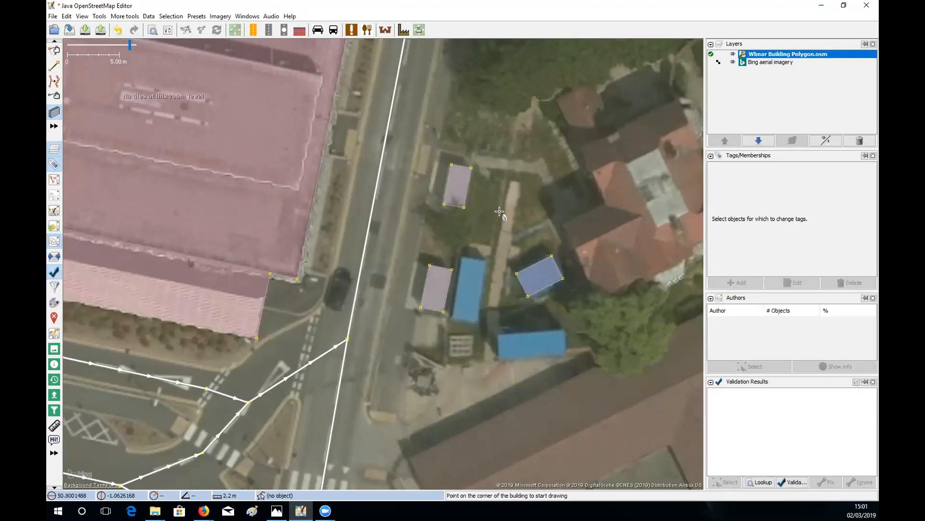
- Select the upper shed to check its building=yes tag, panning the surrounding streets
key("s")
left_click(465, 198)
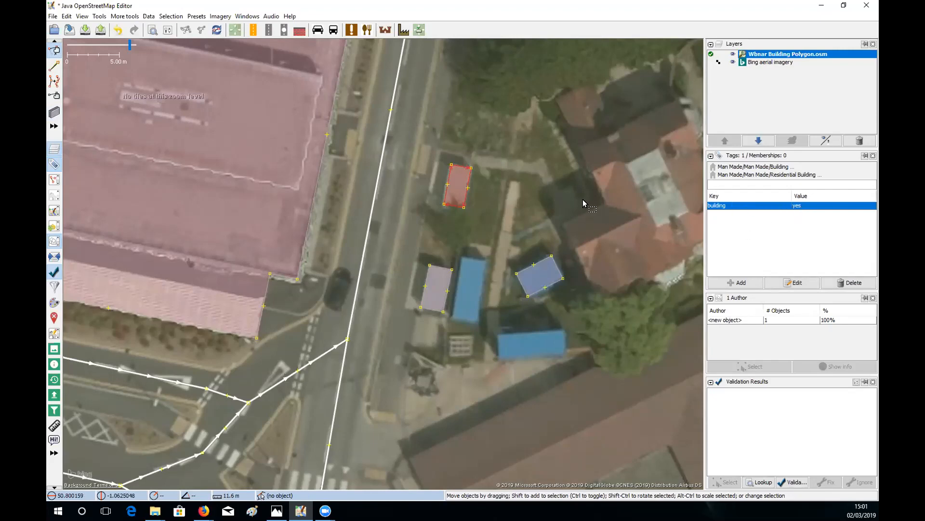
left_click_drag(552, 222, 497, 250)
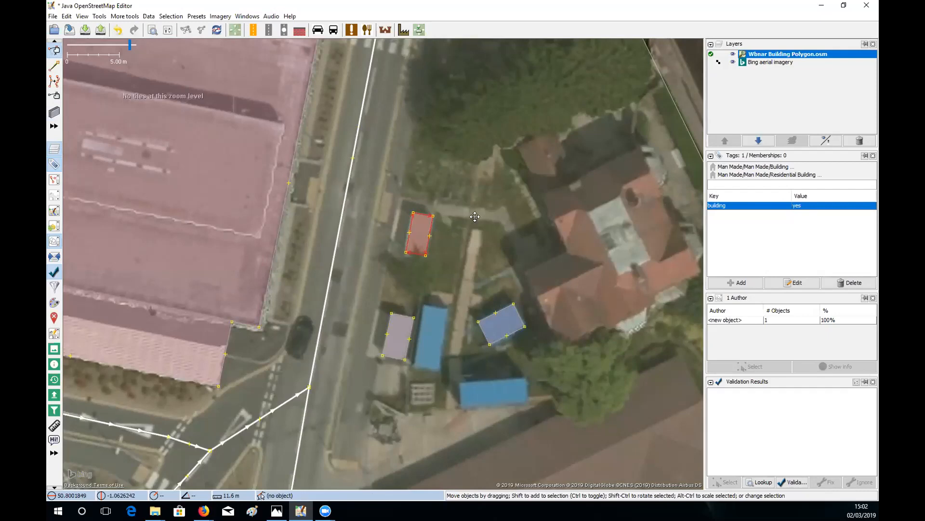
scroll(456, 218, "down", 2)
left_click_drag(490, 214, 481, 240)
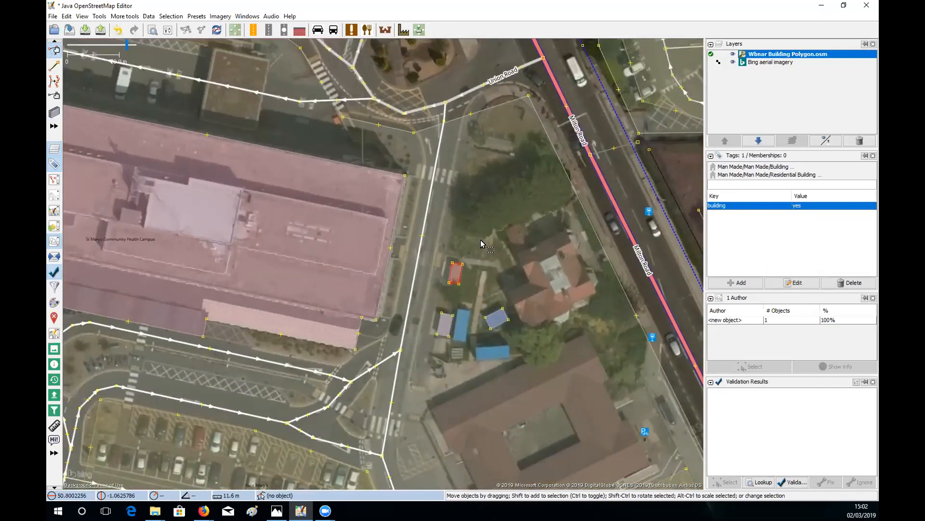
scroll(481, 239, "up", 2)
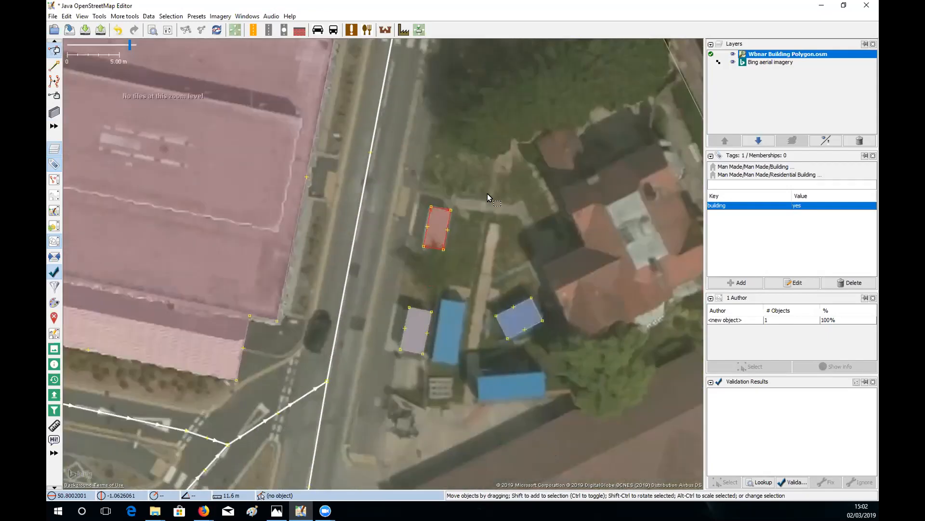
- Clear the selection, reposition the map around the sheds and return to the Buildings tool
left_click(488, 193)
left_click_drag(493, 270, 465, 180)
right_click(493, 221)
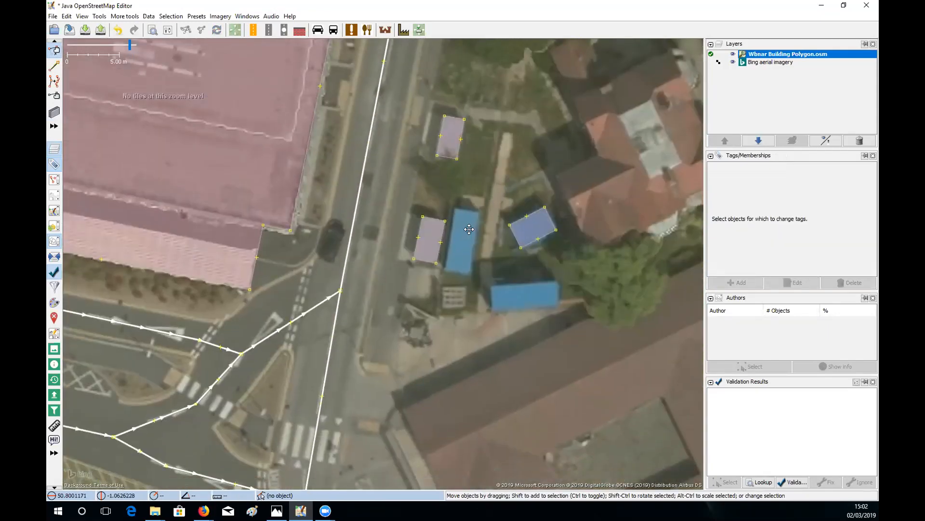
left_click_drag(469, 229, 441, 203)
left_click_drag(520, 247, 495, 256)
left_click_drag(525, 182, 492, 245)
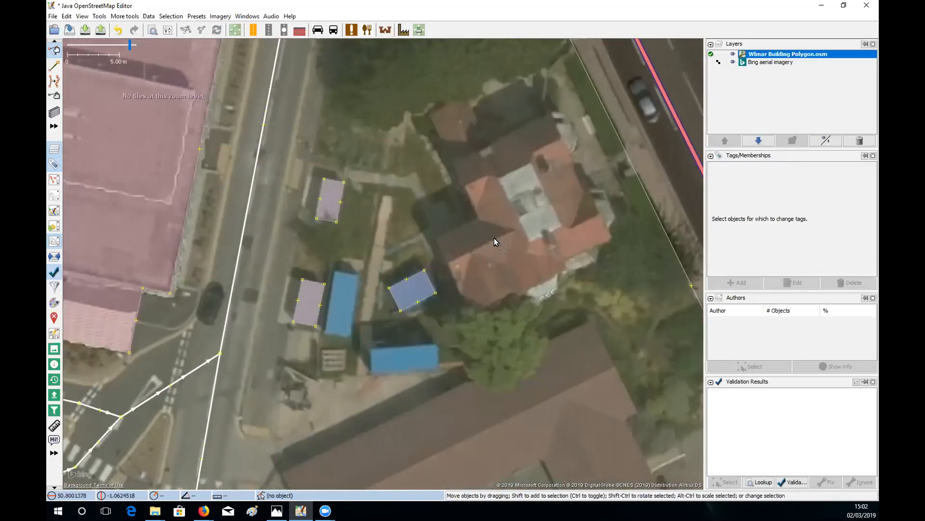
left_click_drag(486, 213, 493, 238)
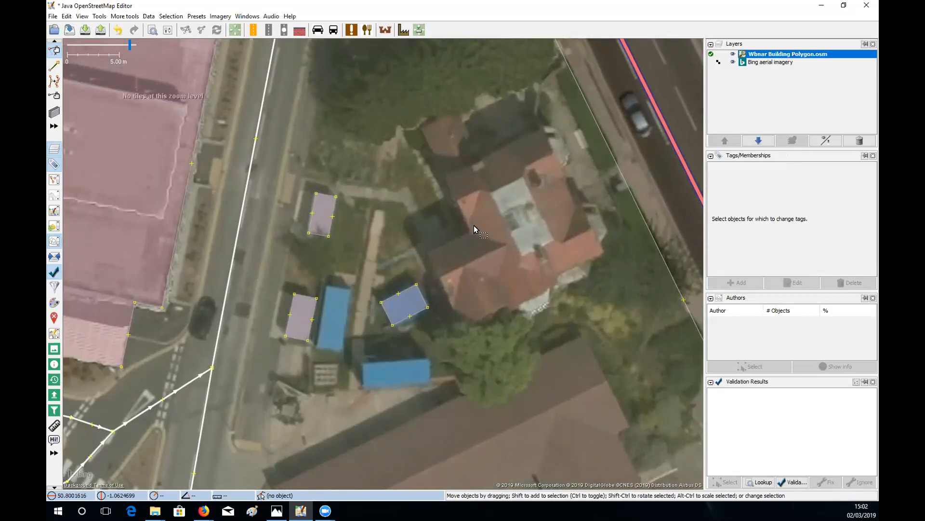
key("b")
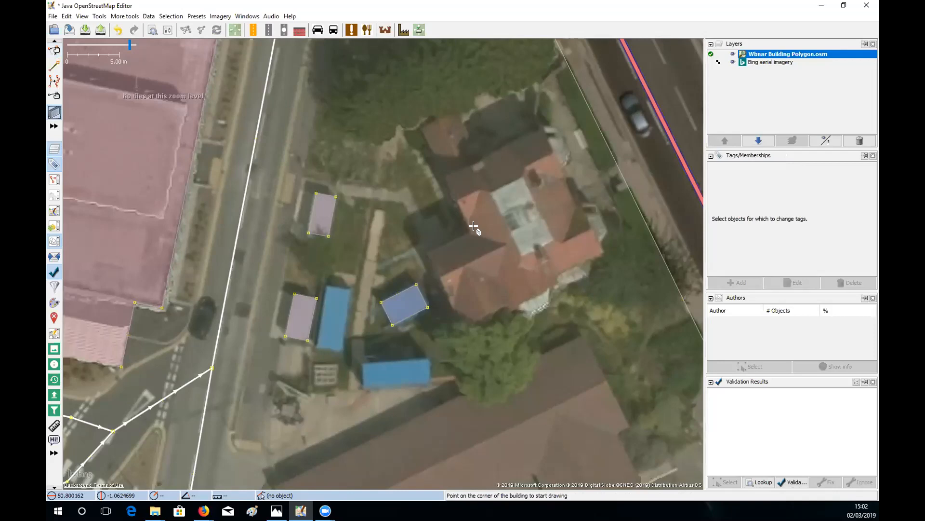
- Trace the large red-roofed house as a rectangle from corner, side end and width
left_click(441, 173)
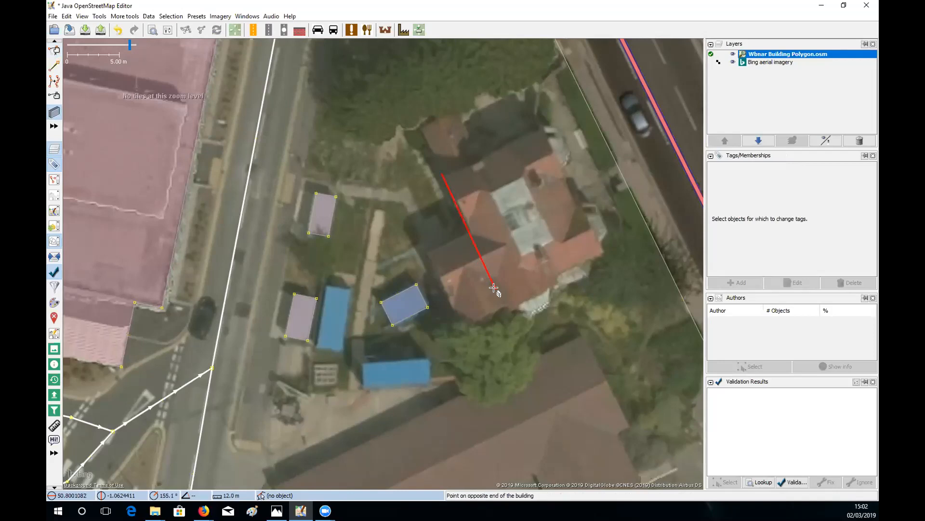
left_click(493, 288)
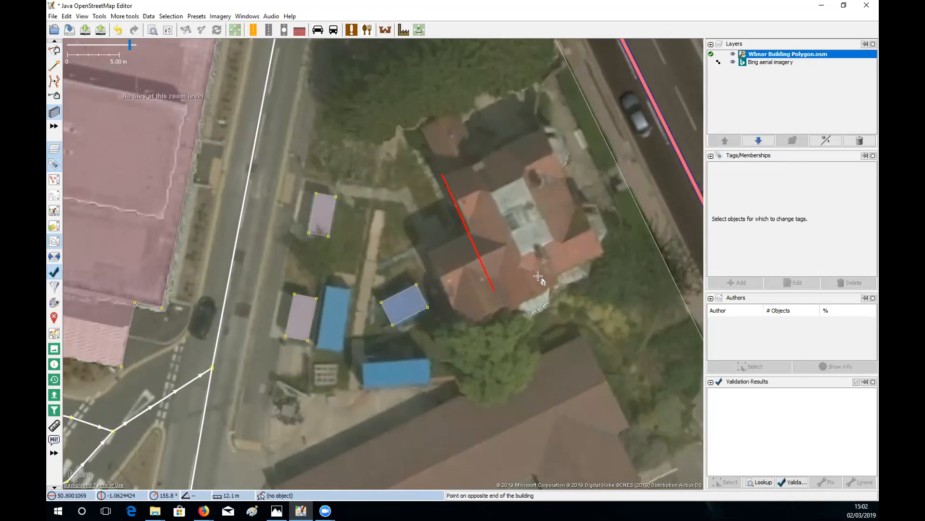
left_click(605, 264)
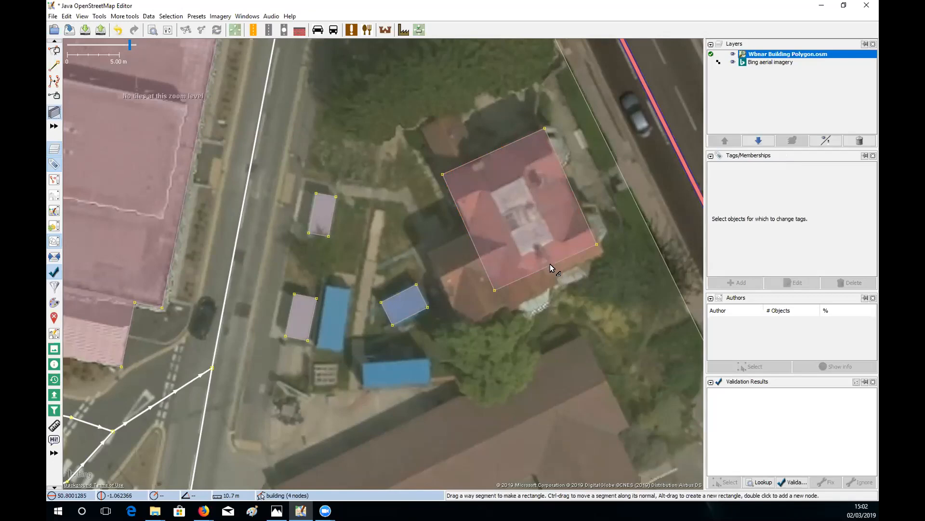
- Extrude the house's south, west and north-west edges into wings, giving a 10-node outline
left_click_drag(550, 264, 553, 273)
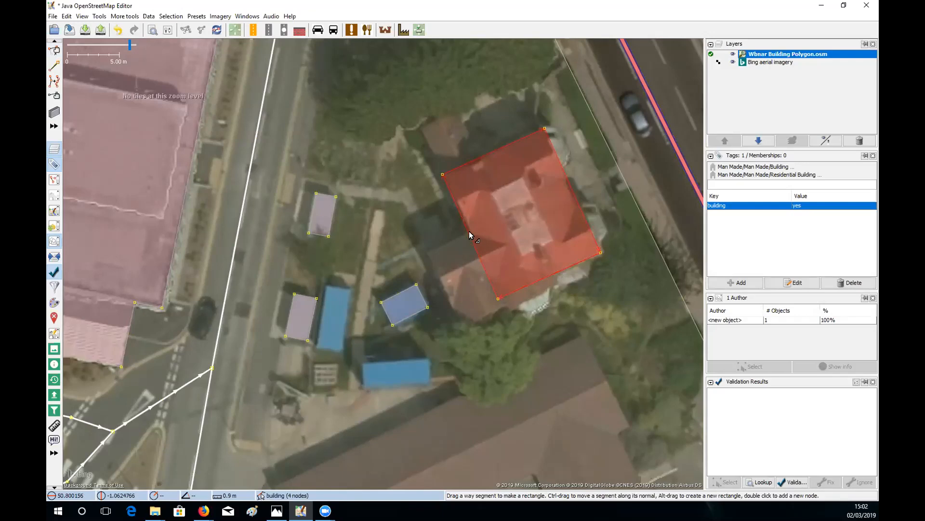
left_click_drag(478, 256, 437, 275)
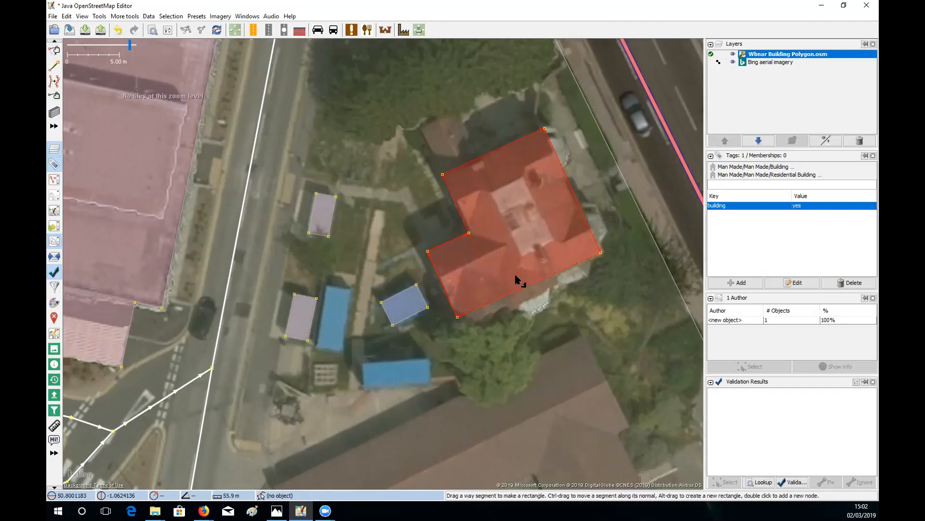
left_click_drag(585, 259, 543, 276)
double_click(585, 259)
left_click_drag(513, 233, 538, 308)
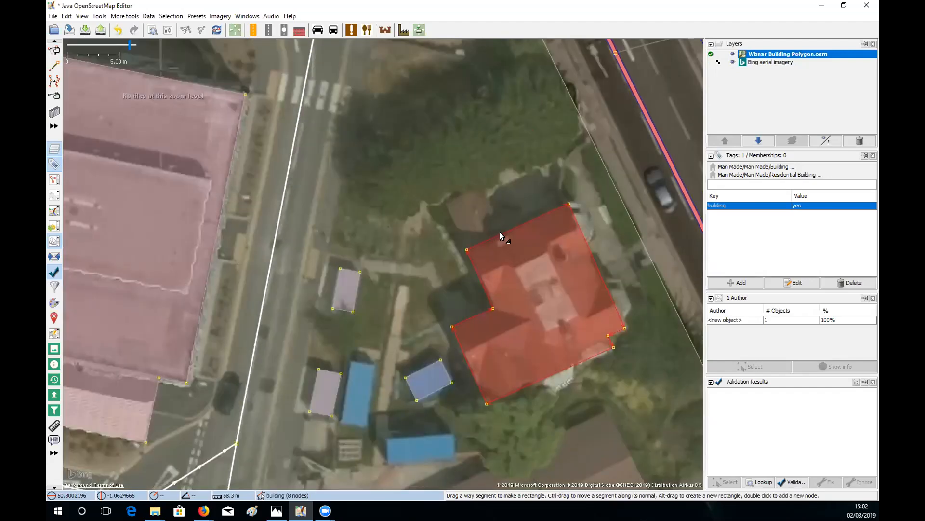
left_click_drag(485, 239, 465, 194)
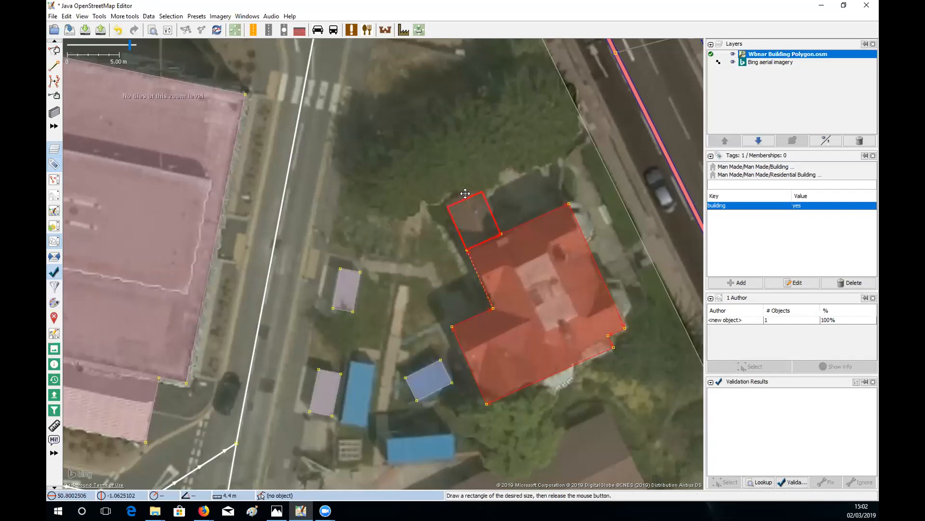
left_click_drag(519, 267, 524, 261)
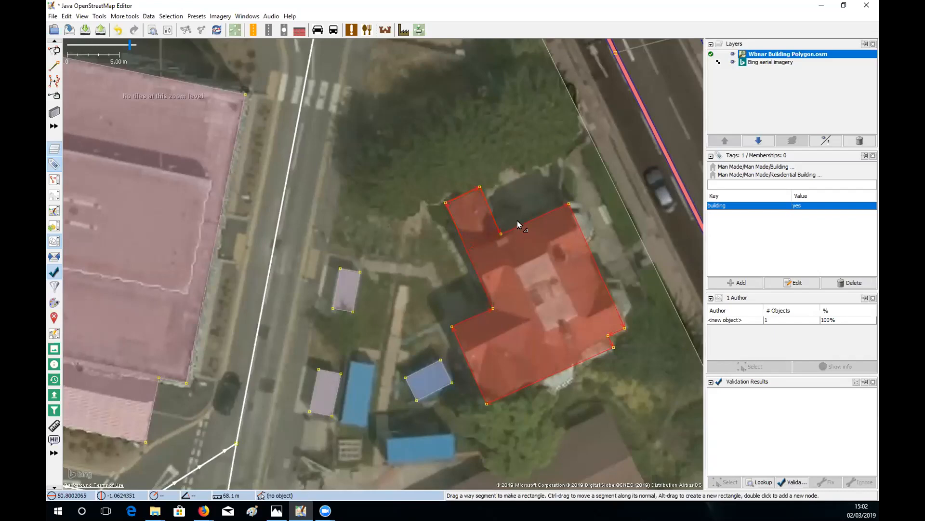
key("s")
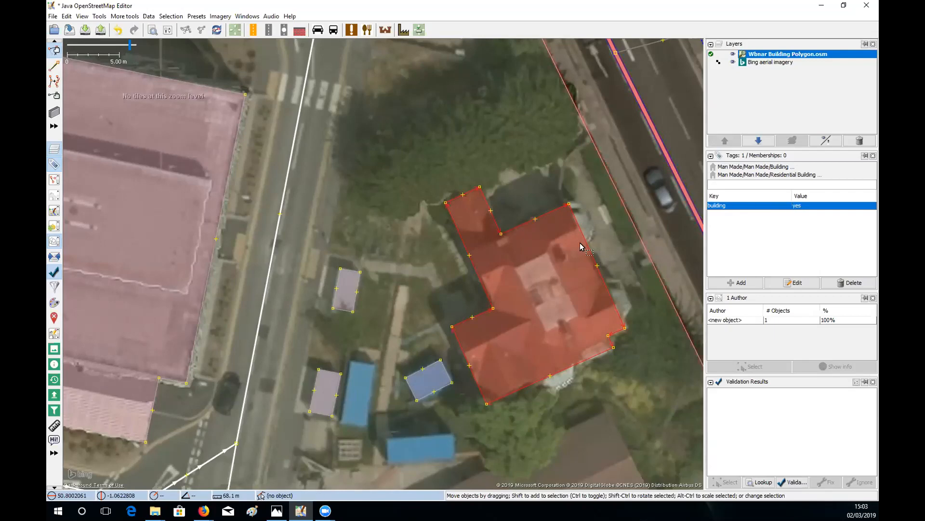
- Deselect the house, enable the Buildings tool and zoom out to survey the area
left_click(505, 190)
left_click_drag(516, 208, 585, 339)
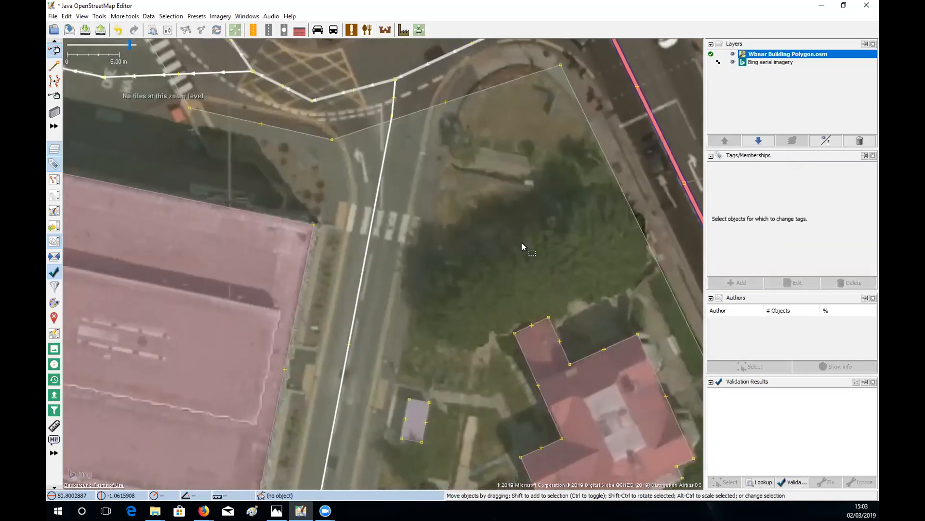
key("b")
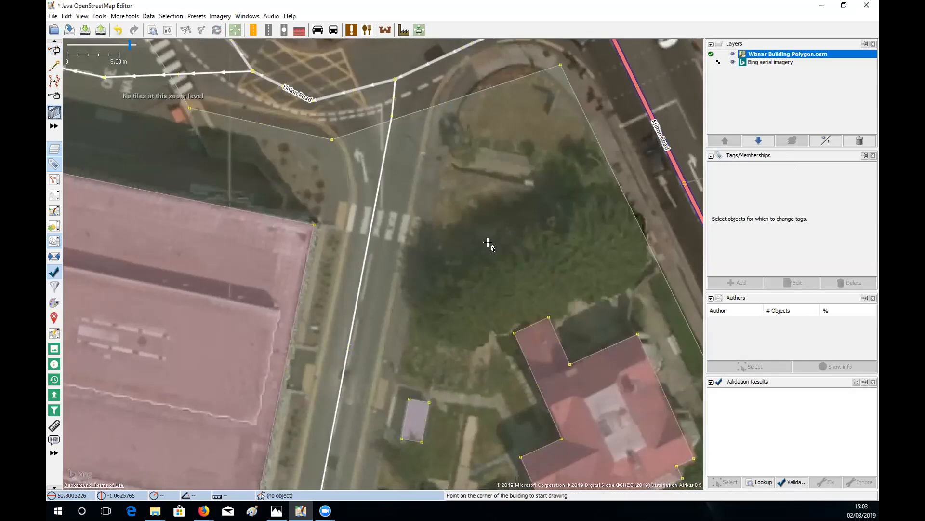
left_click_drag(497, 231, 524, 125)
left_click_drag(497, 272, 527, 128)
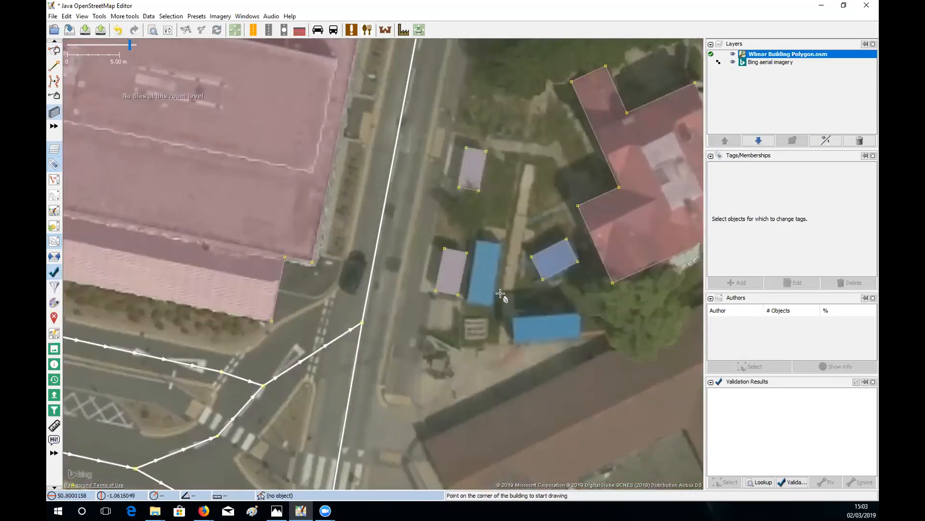
left_click_drag(521, 289, 482, 197)
scroll(530, 291, "down", 1)
left_click_drag(426, 299, 522, 281)
scroll(470, 288, "down", 1)
- Draw a rectangular building over the wooded plot by the road north of the house
left_click_drag(416, 149, 604, 221)
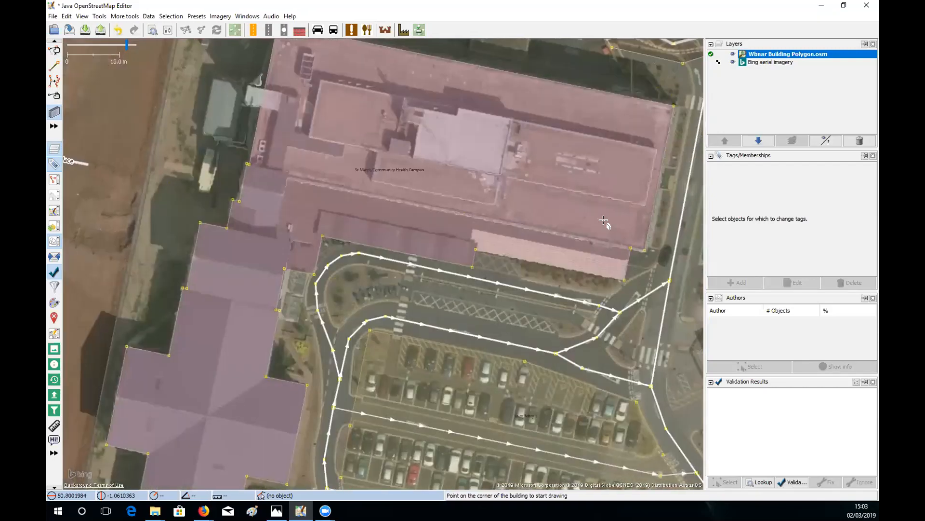
left_click_drag(669, 46, 528, 293)
left_click_drag(450, 167, 502, 235)
left_click_drag(452, 147, 501, 262)
left_click_drag(539, 296, 500, 209)
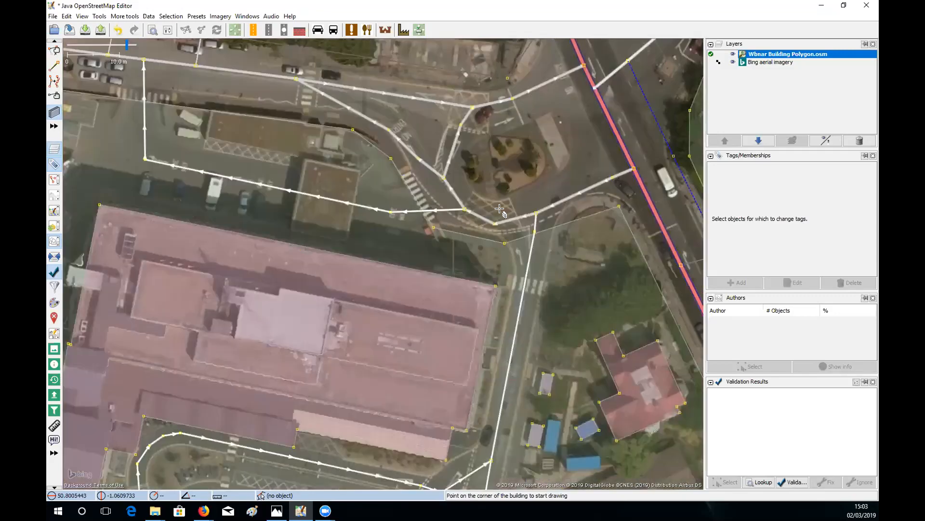
left_click_drag(509, 256, 484, 221)
left_click_drag(512, 302, 419, 121)
left_click_drag(475, 251, 459, 231)
left_click_drag(426, 48, 498, 213)
left_click(497, 207)
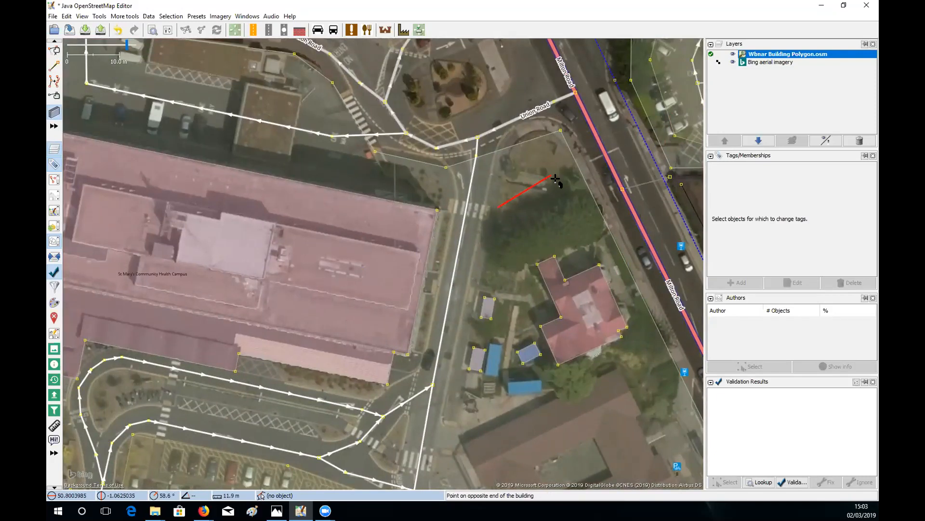
left_click(560, 179)
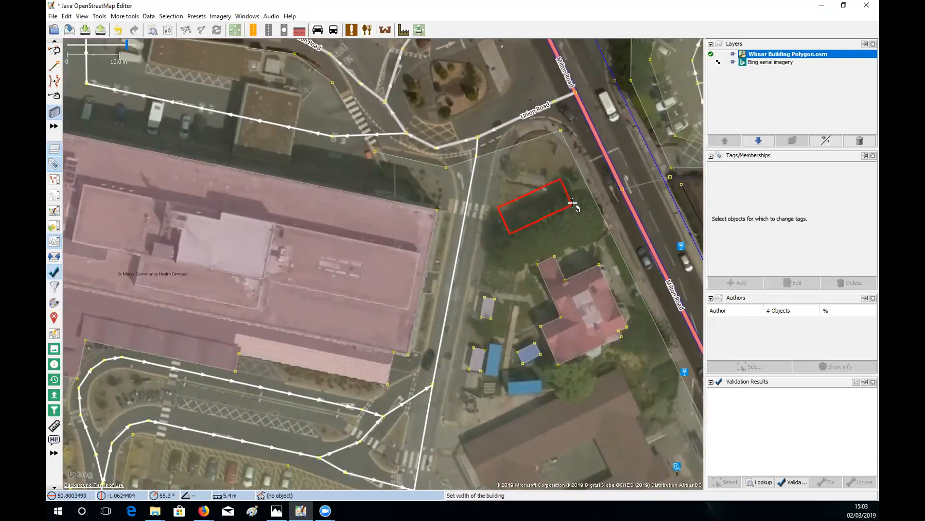
left_click(572, 202)
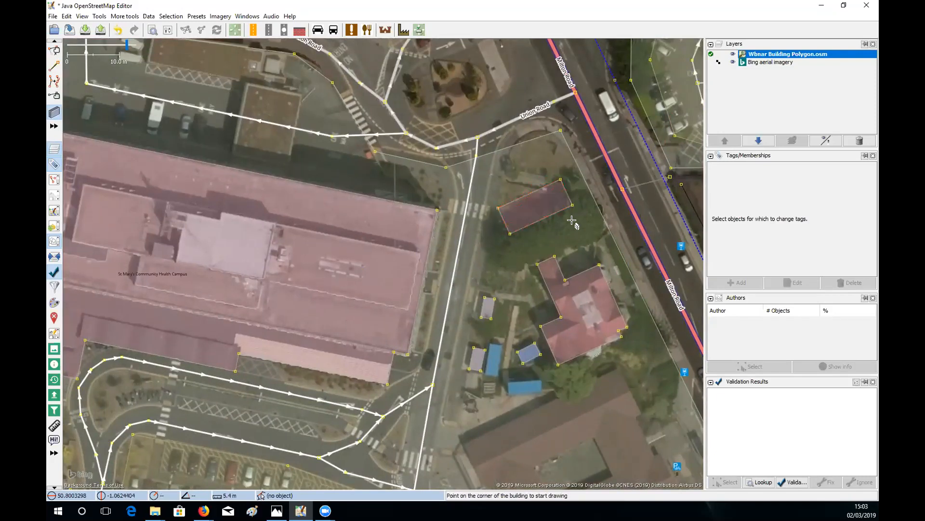
- Change the new rectangle's tag to building=apartments
left_click(547, 212)
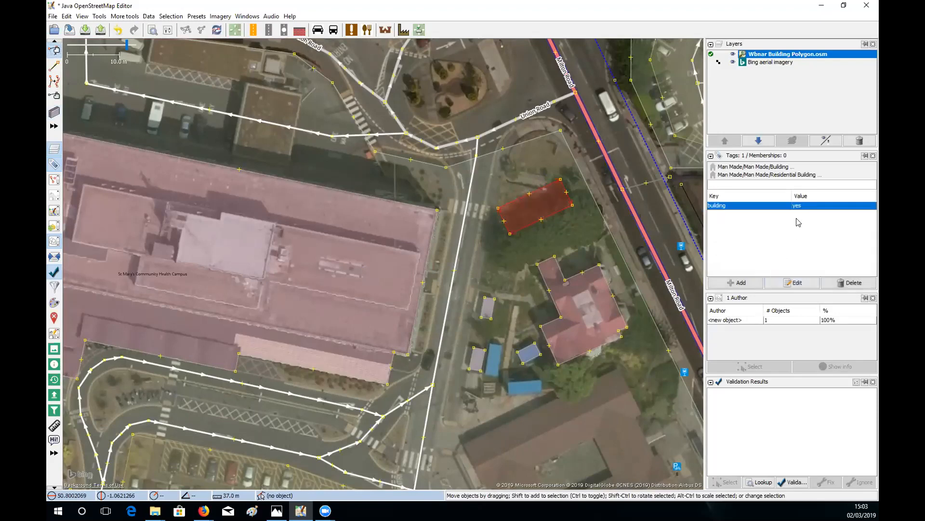
left_click(772, 282)
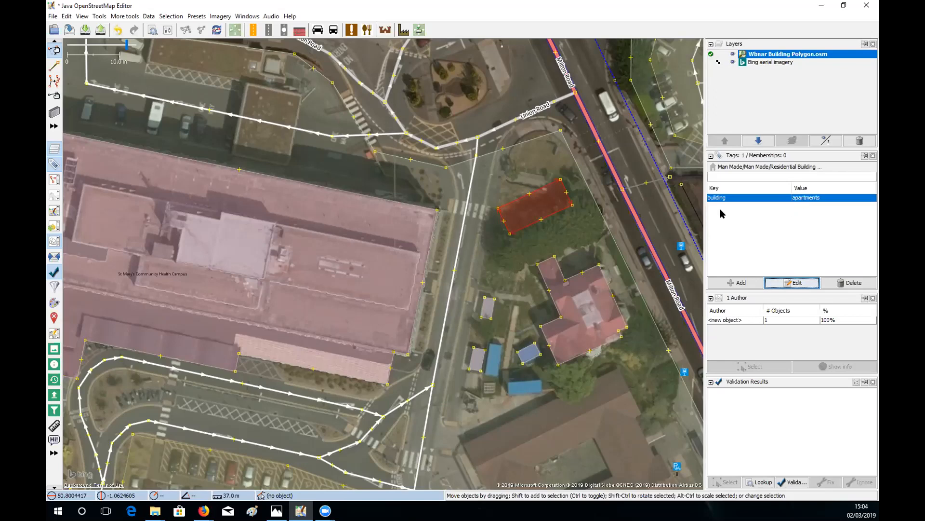
left_click(585, 221)
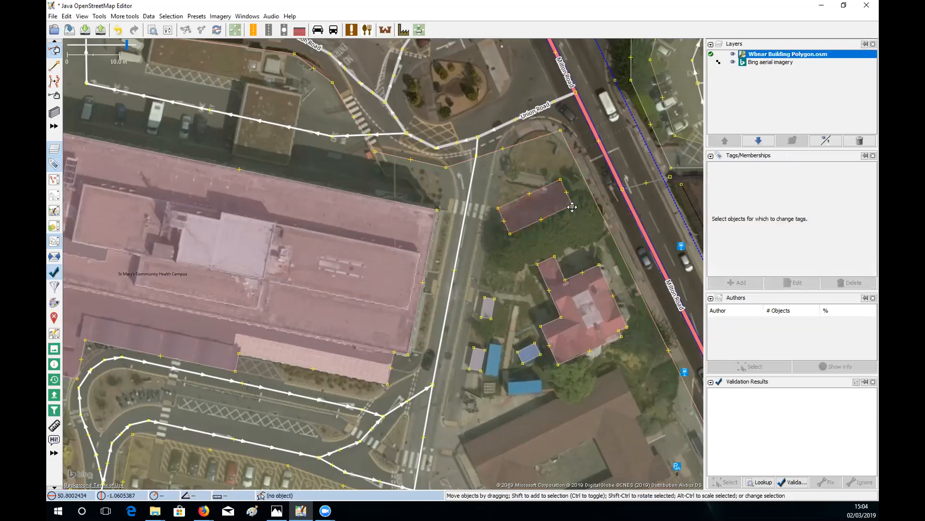
left_click_drag(577, 225, 567, 206)
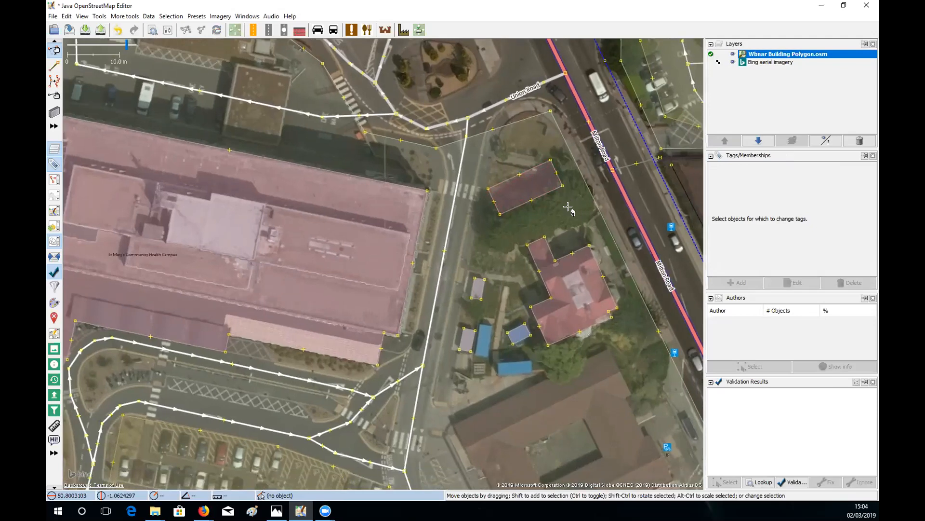
key("b")
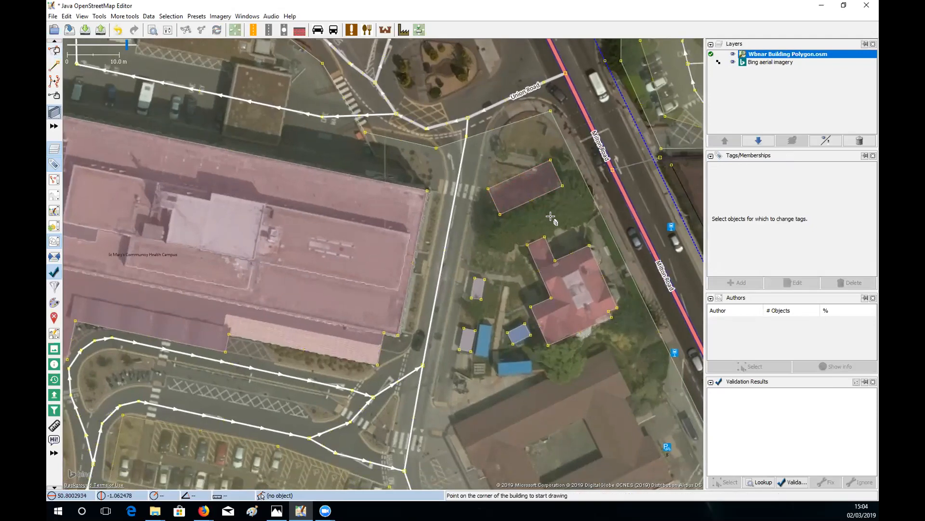
- Draw a small rectangular building overlapping the apartments block's east end
left_click(551, 217)
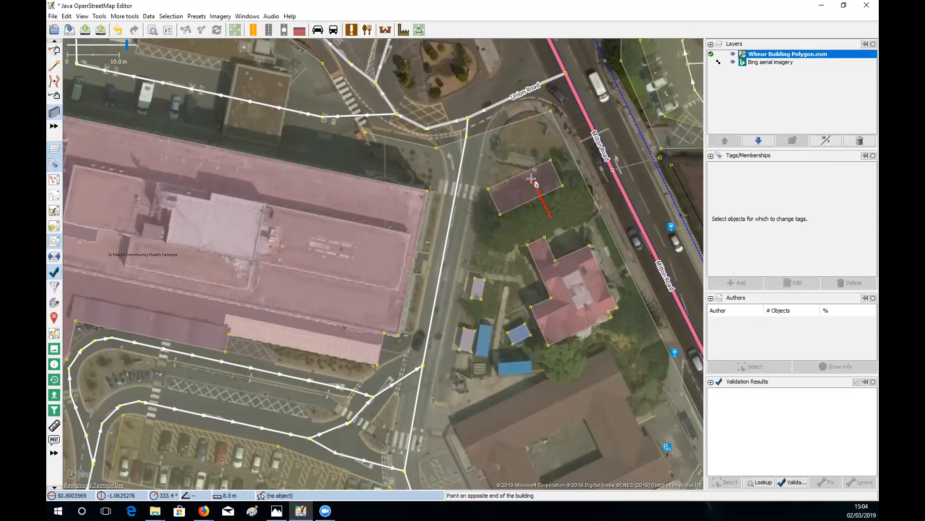
left_click(532, 178)
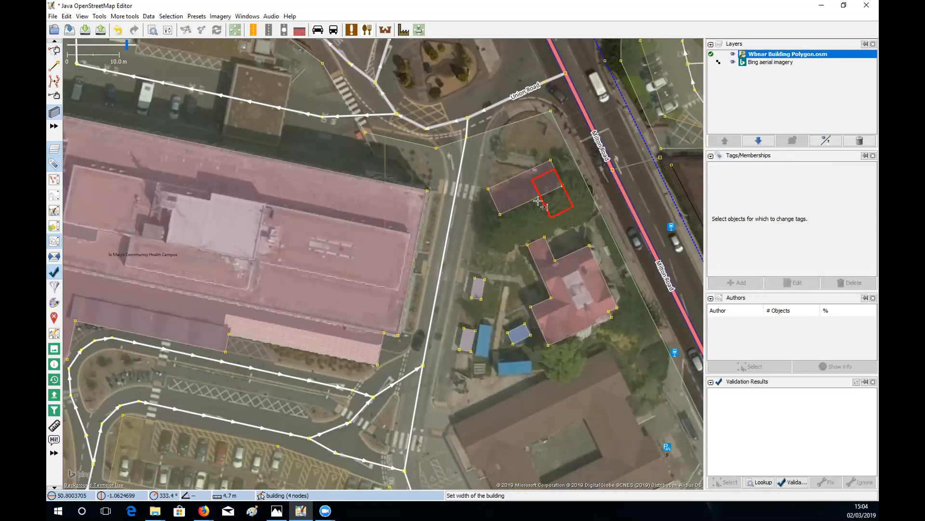
left_click(563, 191)
- Select both the small building and the apartments block and combine them
key("s")
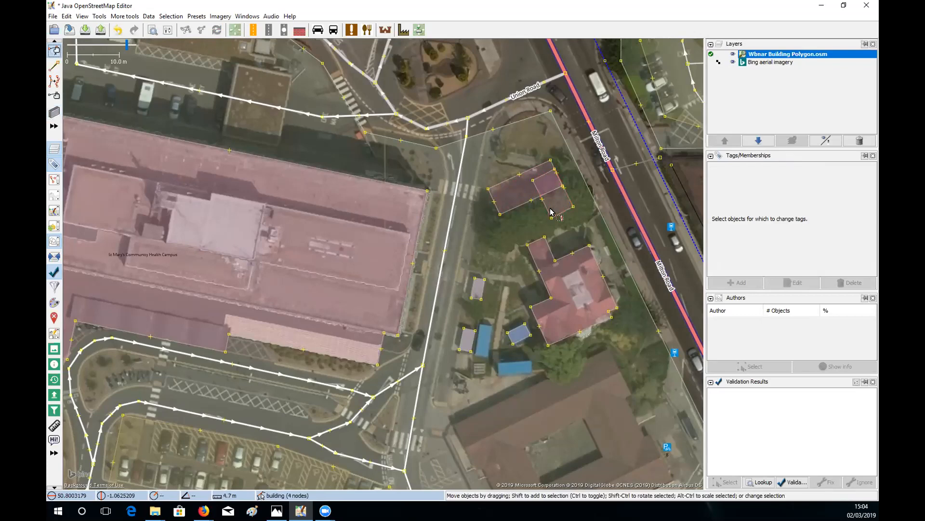
left_click(571, 215)
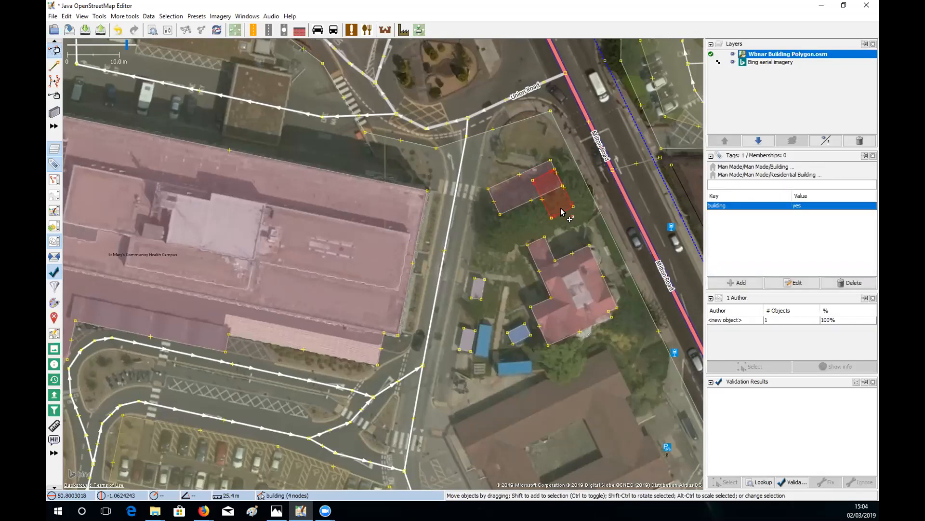
left_click(506, 187, "shift")
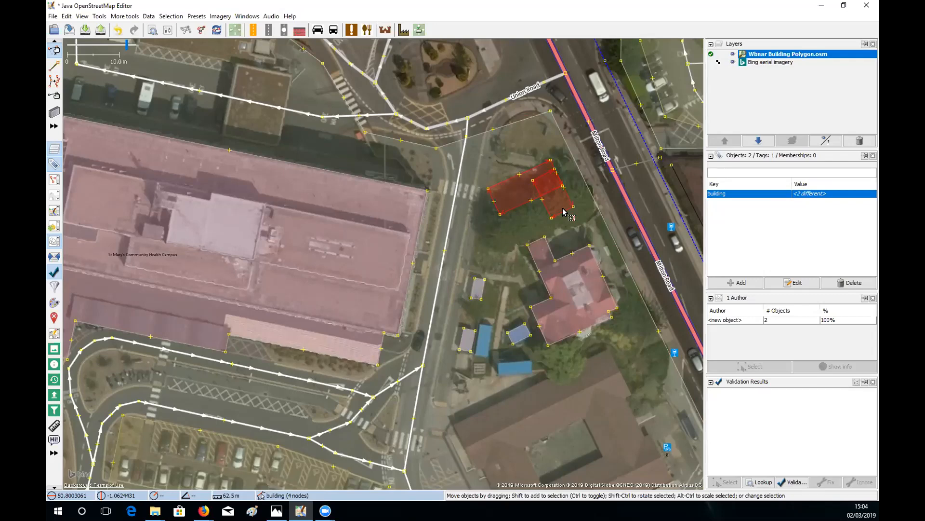
key("c")
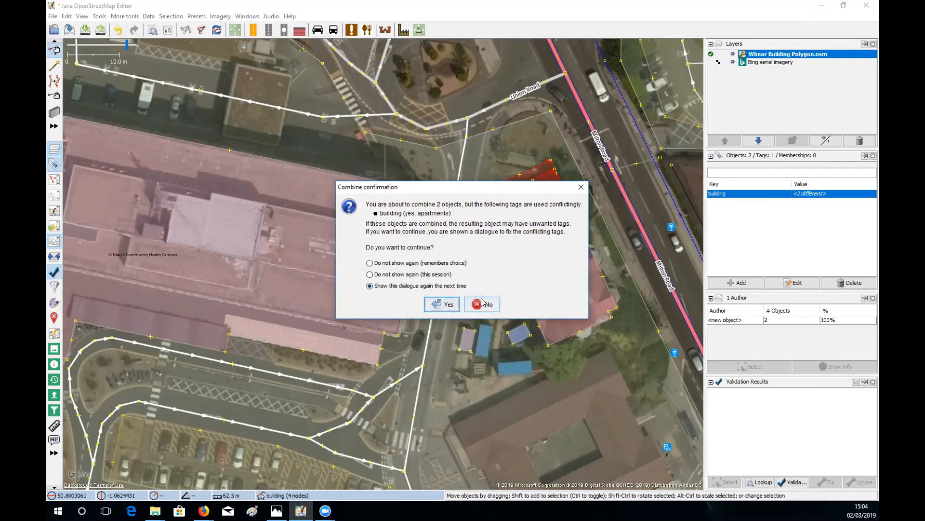
- Resolve the tag conflict by keeping building=apartments, merging the two outlines
left_click(442, 304)
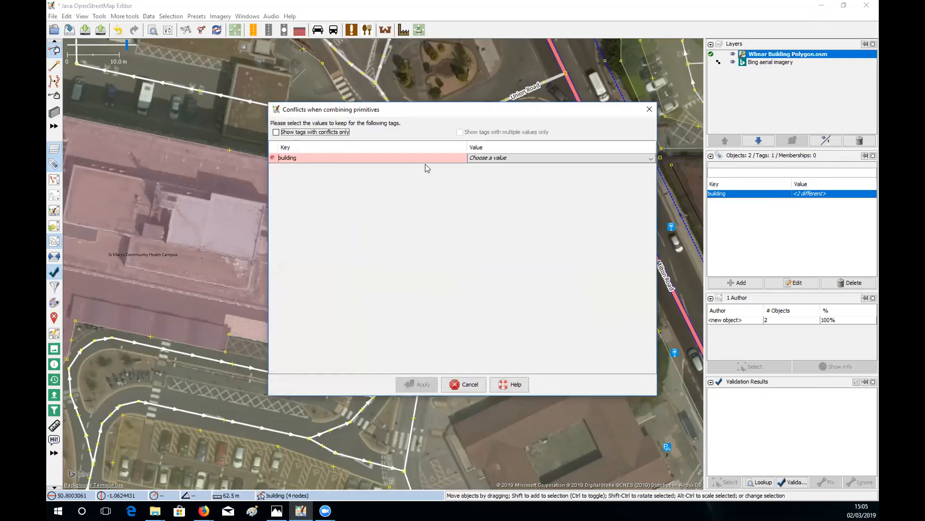
left_click(649, 159)
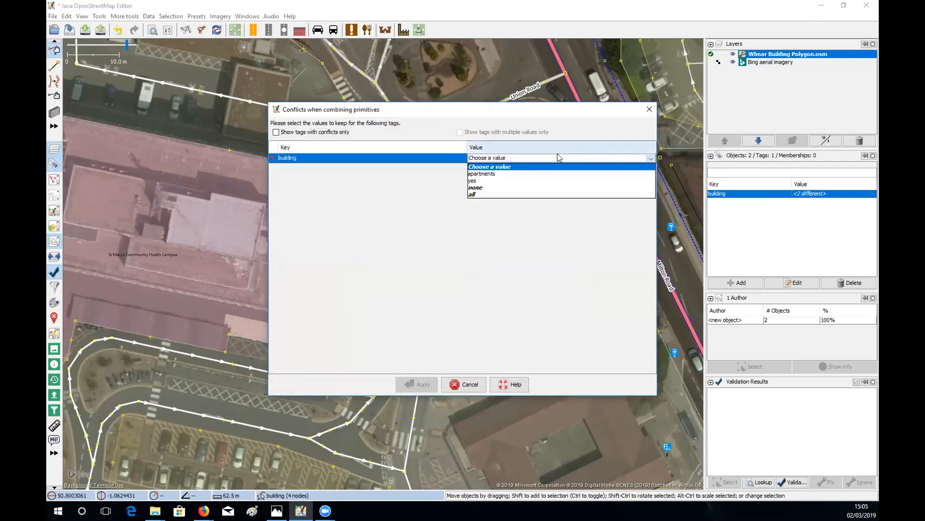
left_click(495, 174)
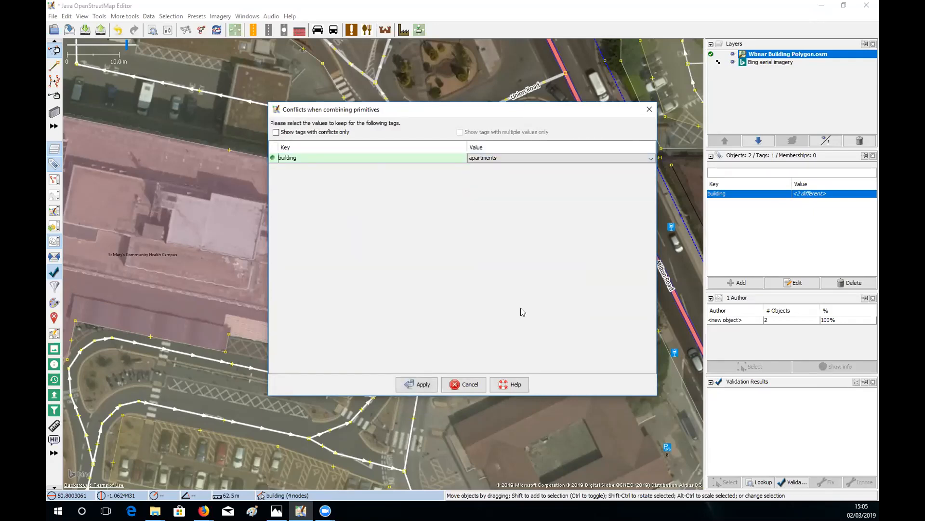
left_click(415, 385)
- Select the merged L-shaped apartments building and delete it
key("Escape")
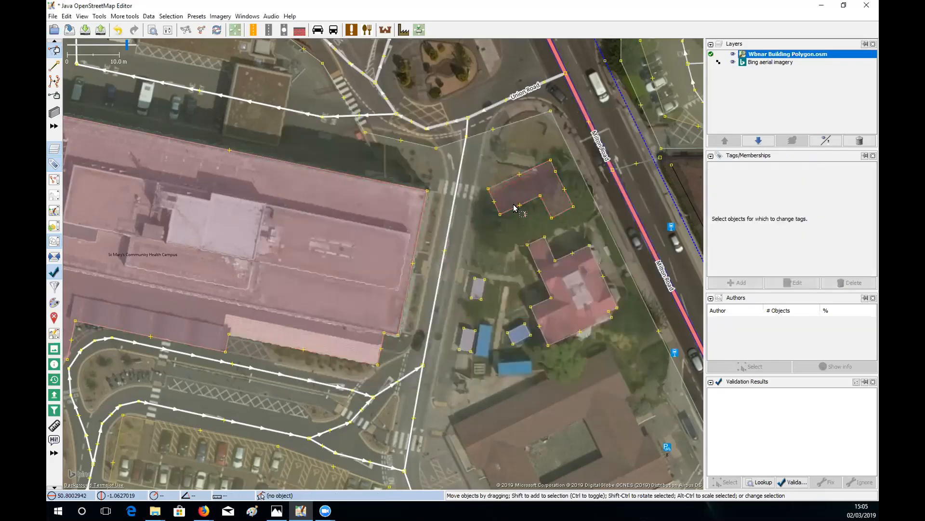
left_click(522, 202)
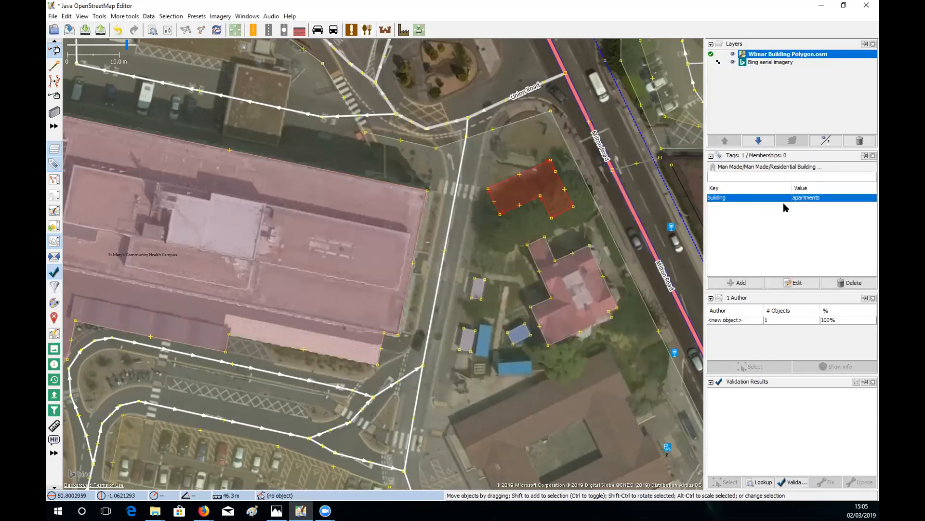
left_click(532, 214)
left_click(561, 211)
key("Delete")
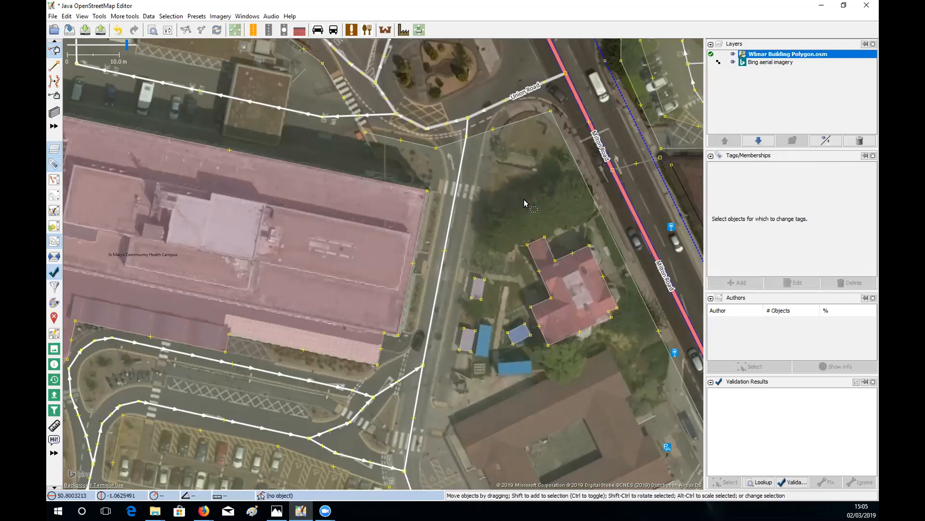
- Draw a new rectangular building among the trees north of the house
key("b")
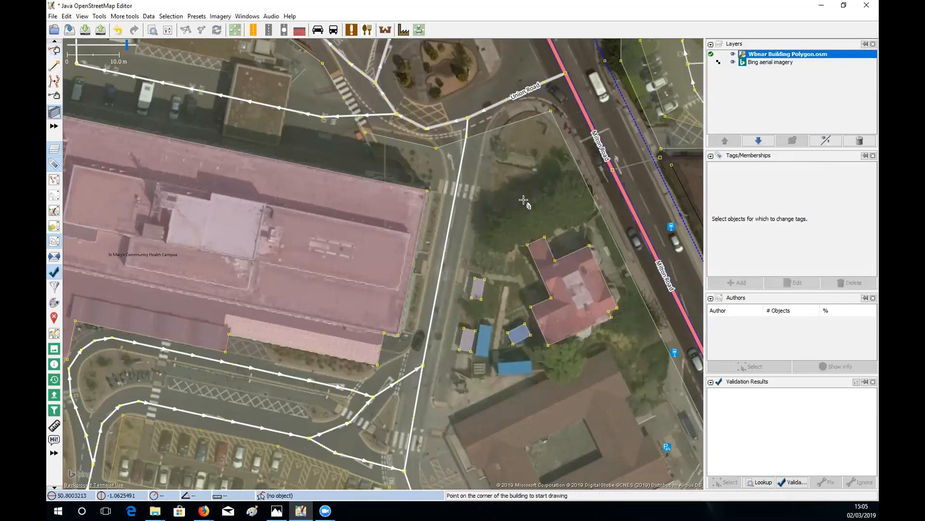
left_click(483, 202)
left_click(555, 175)
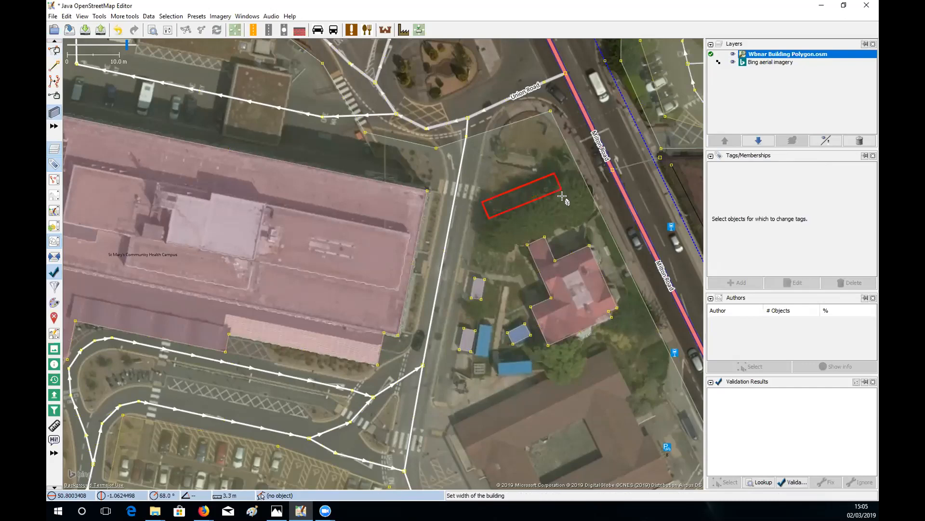
left_click(563, 196)
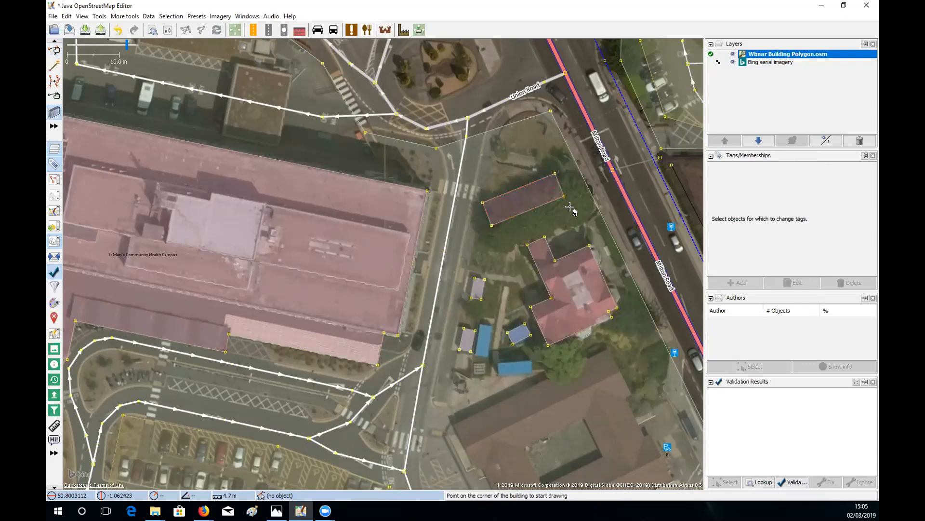
- Extrude a wing onto the building, undo it, then edit the building tag's value
key("x")
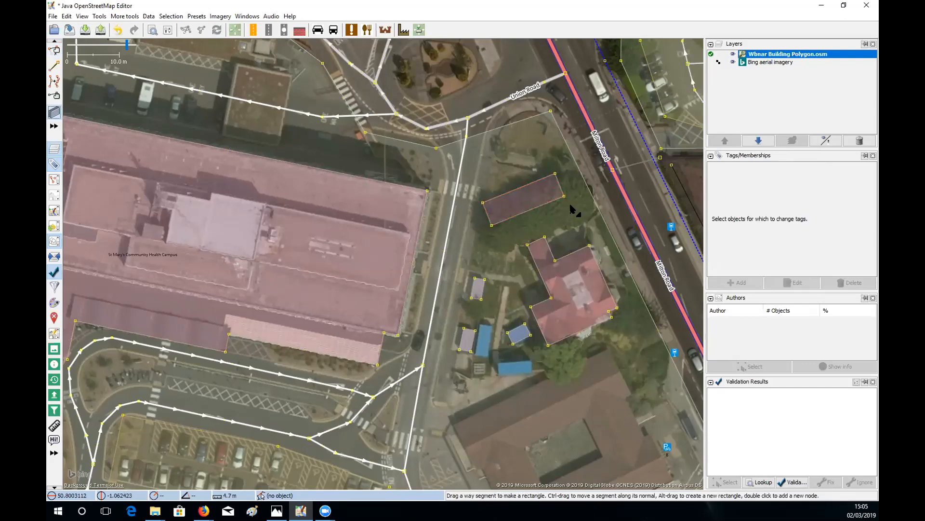
left_click(533, 207)
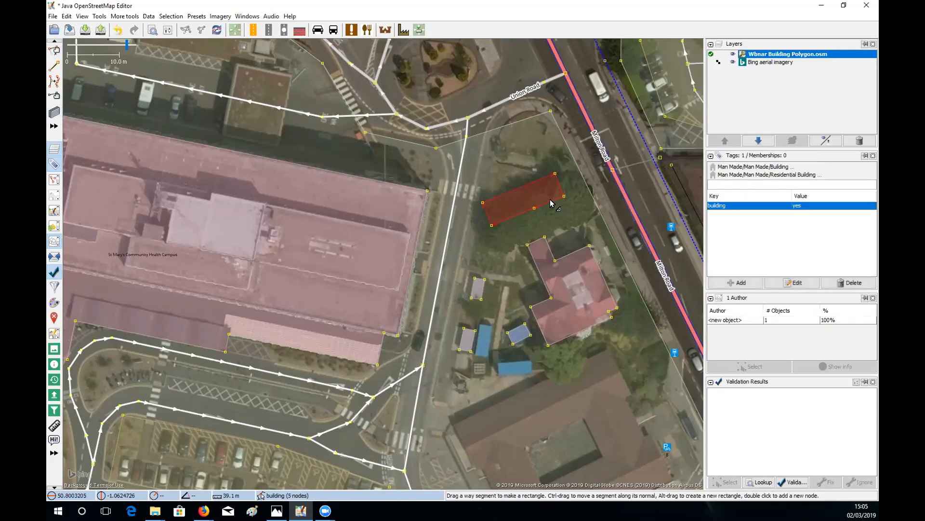
mouse_move(551, 200)
left_mouse_down()
mouse_move(557, 220)
mouse_move(590, 233)
left_mouse_up()
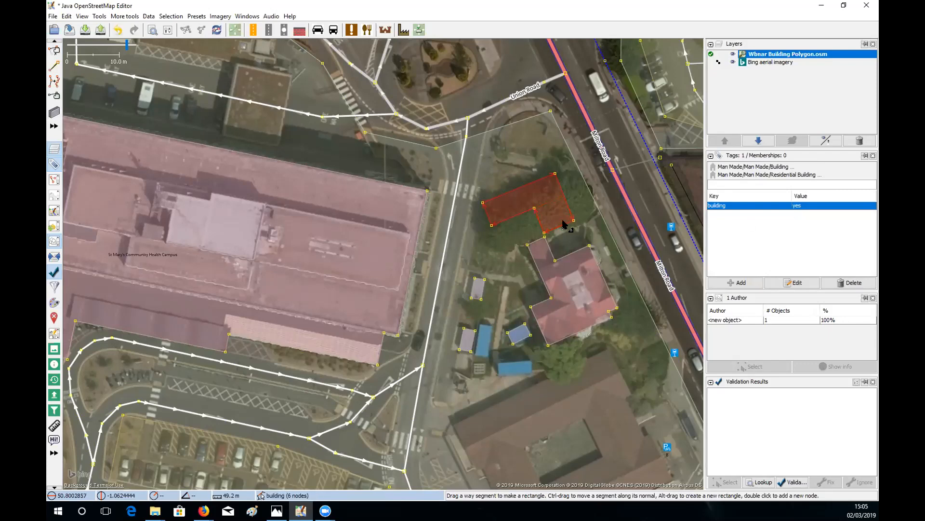
left_click(118, 30)
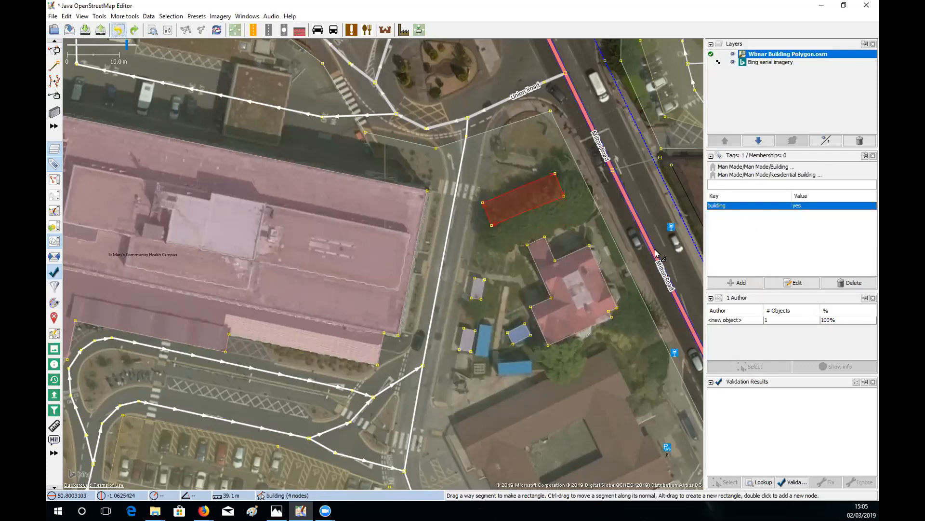
left_click(773, 285)
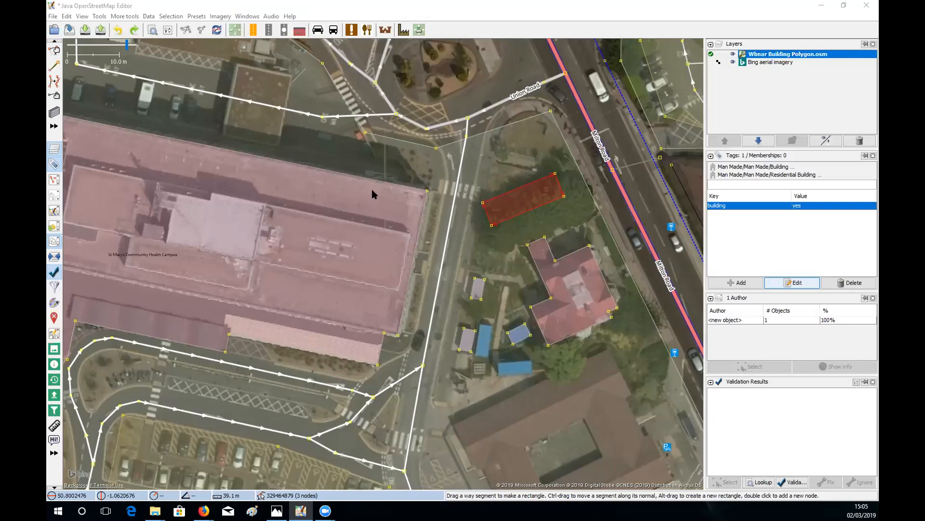
key("alt+s")
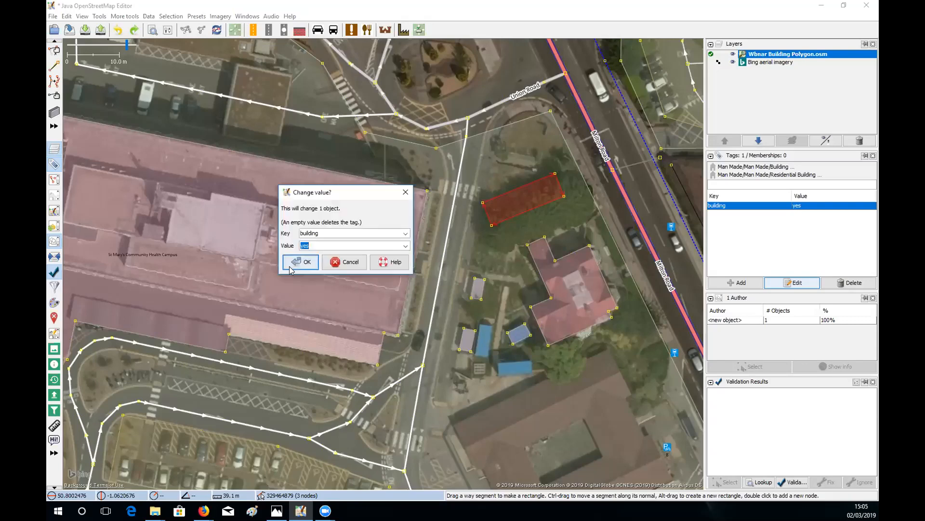
- Change the building tag value from yes to apartments using the Value dropdown
left_click(404, 192)
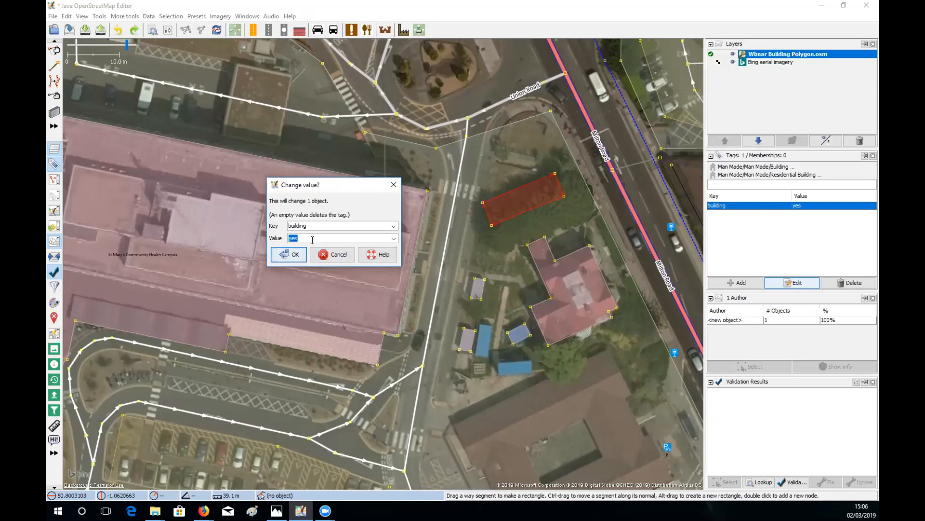
left_click(394, 239)
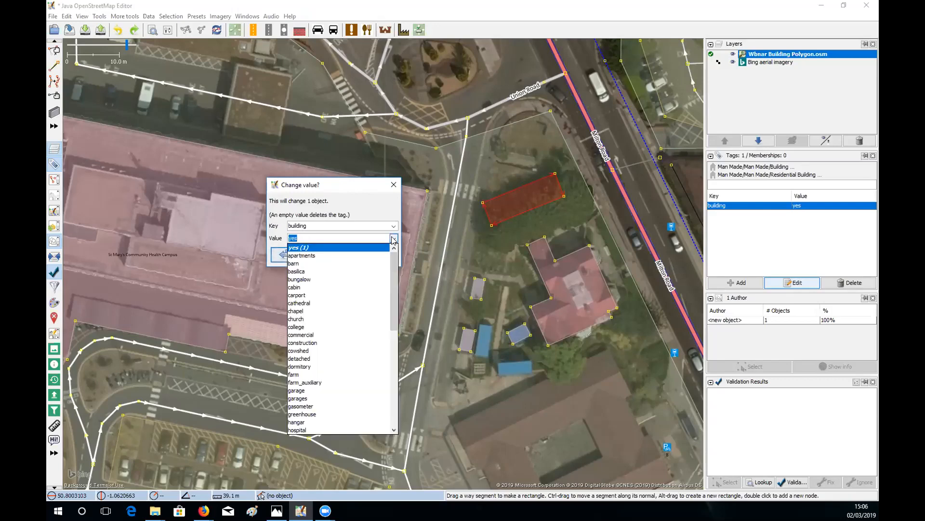
left_click(322, 256)
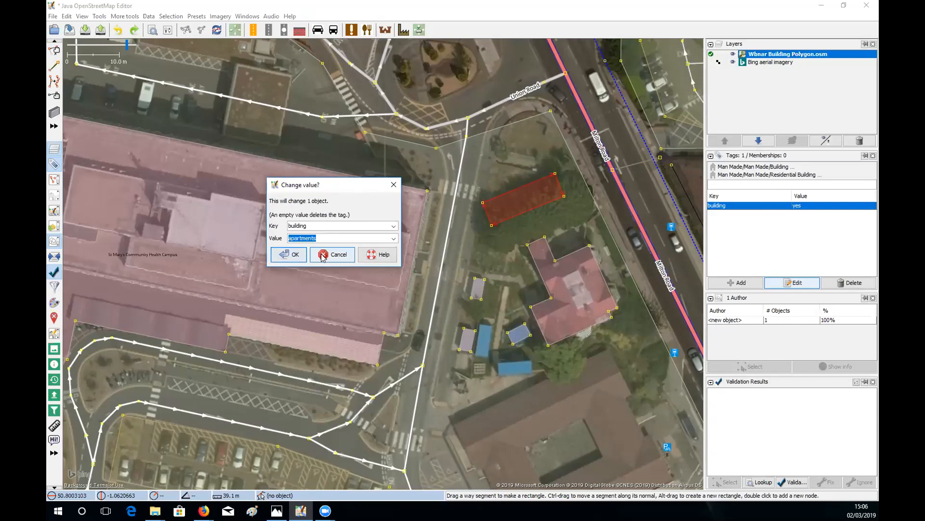
left_click(293, 256)
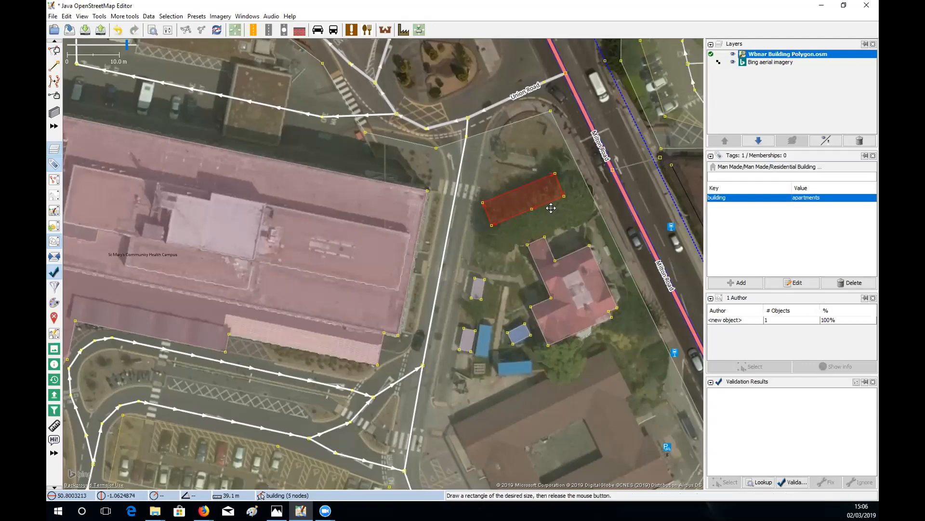
- Extend the apartments building into an L-shape, undo and redo the wing, then delete the building
left_click_drag(549, 202, 560, 228)
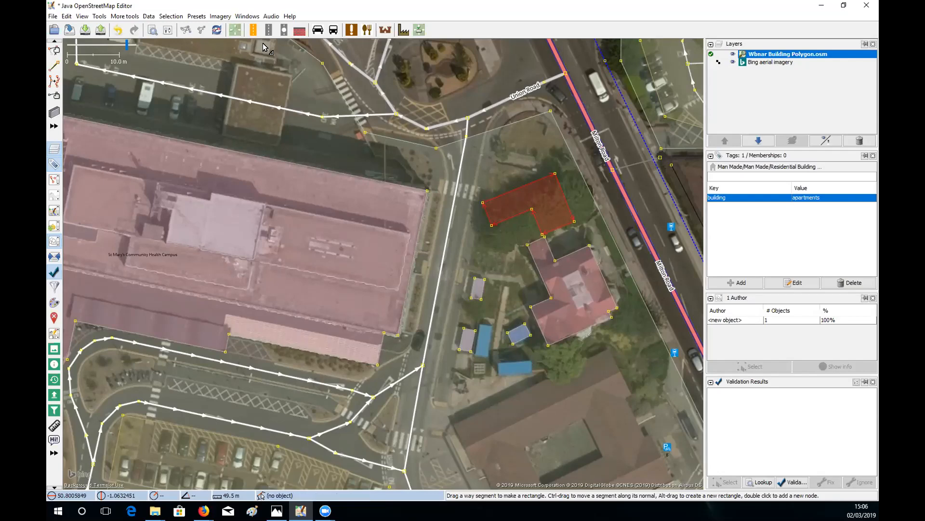
left_click(118, 31)
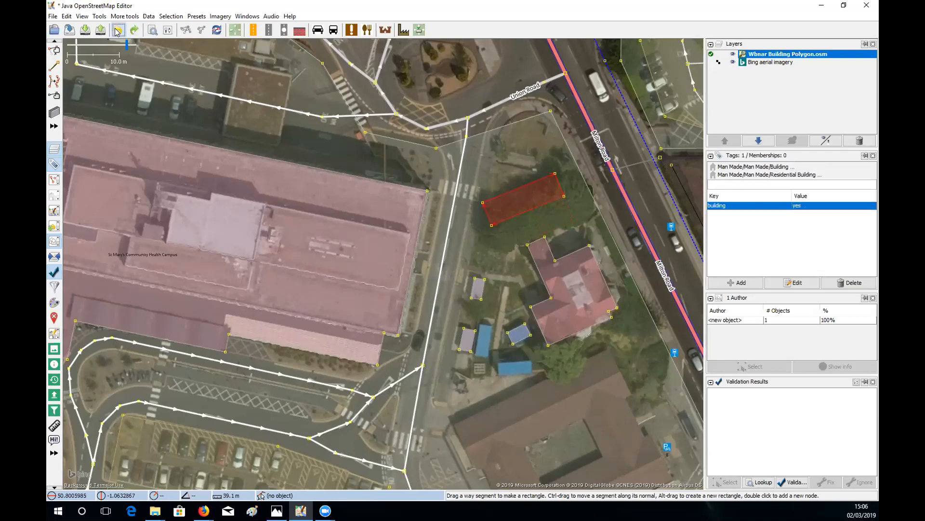
left_click(117, 31)
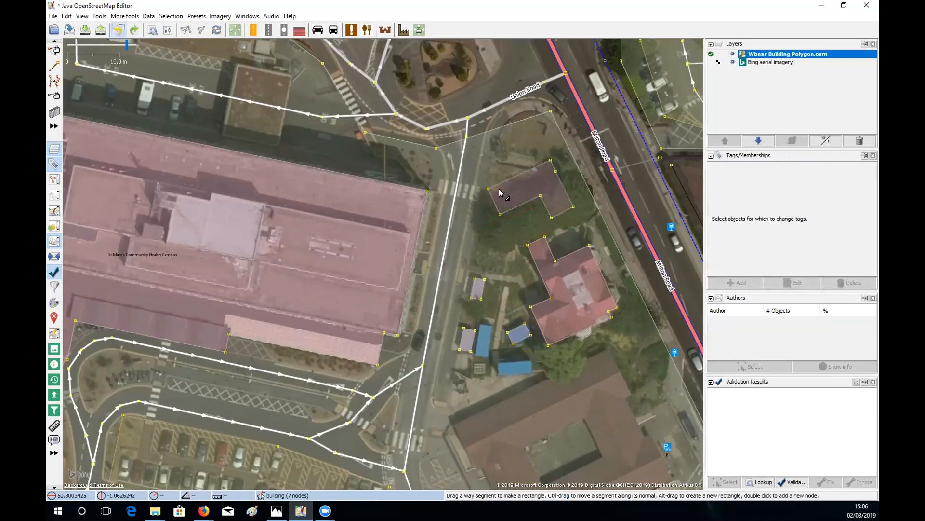
left_click(514, 209)
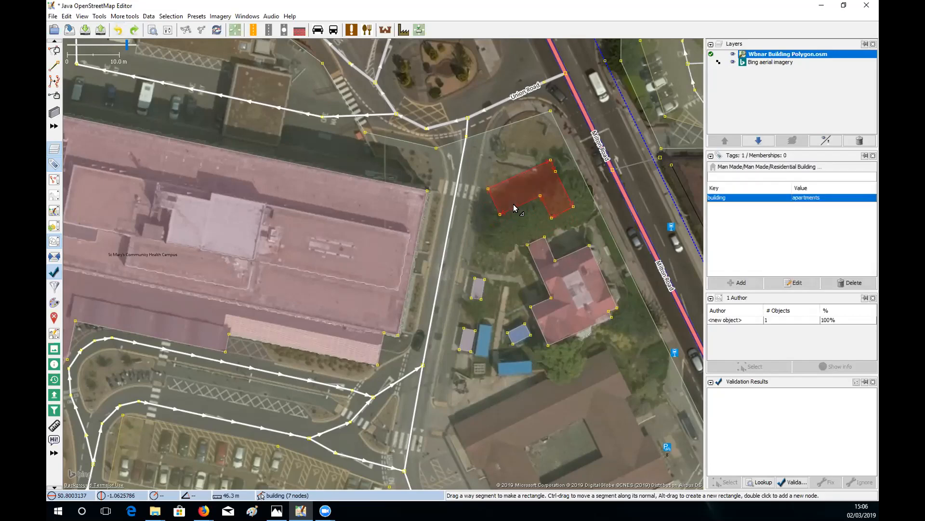
key("Delete")
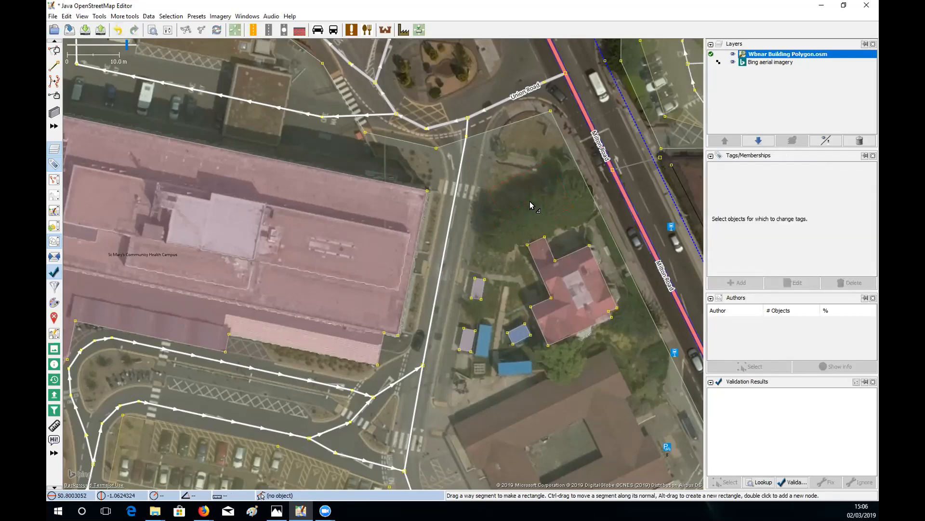
- Draw a rectangular building outline over the large building's north roof section
left_click_drag(590, 403, 565, 235)
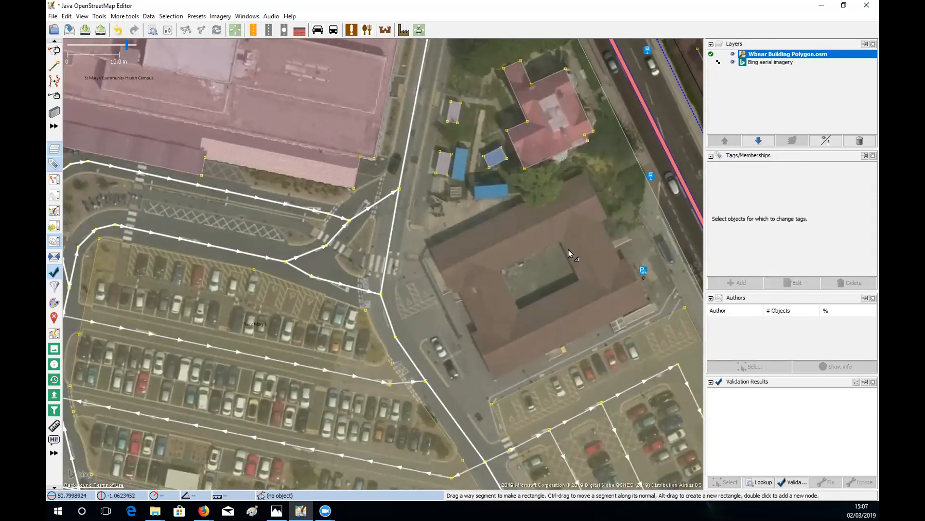
left_click_drag(530, 273, 533, 294)
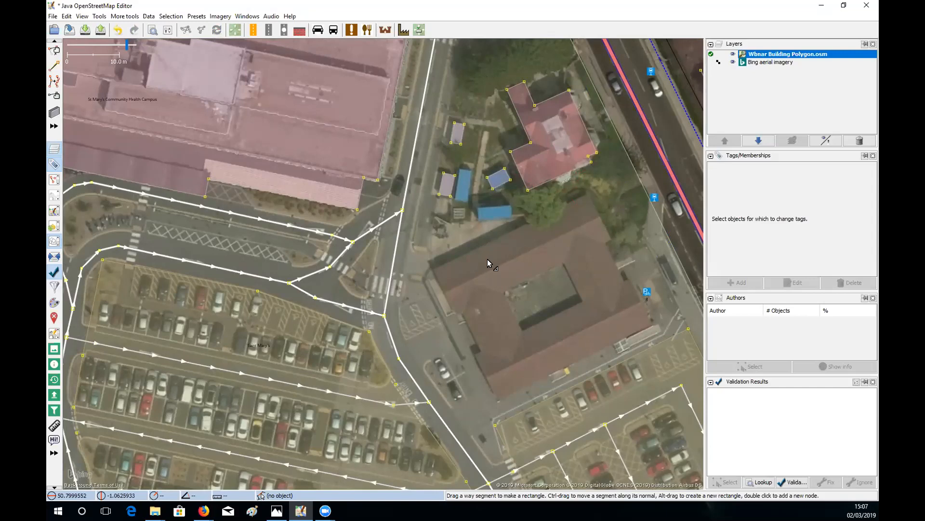
key("b")
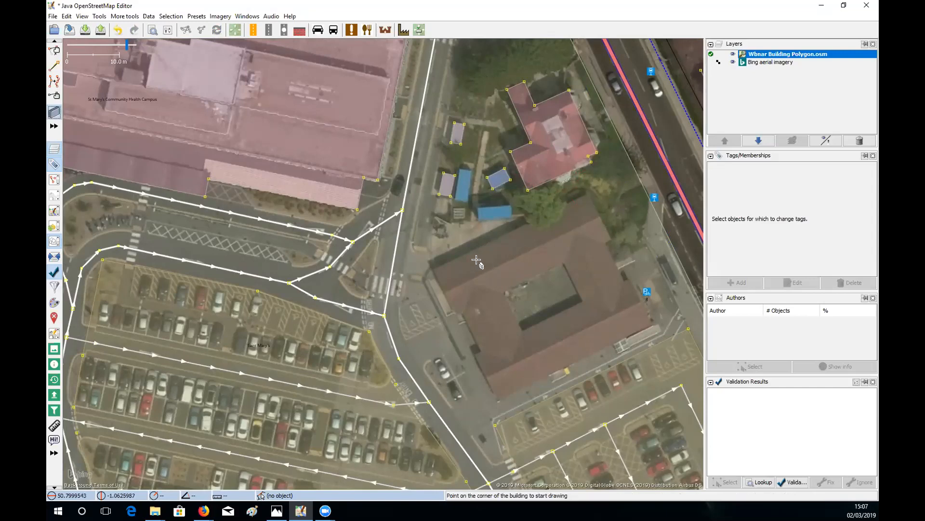
left_click(428, 268)
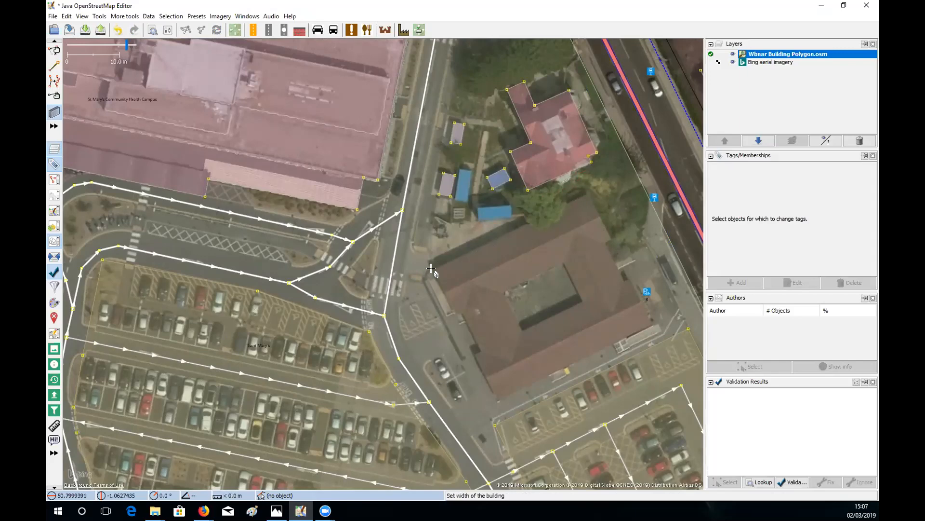
key("Escape")
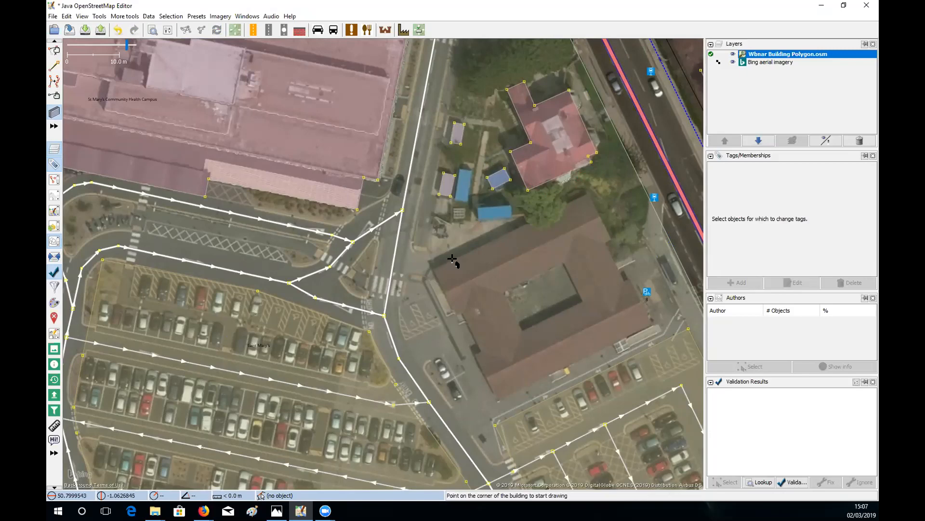
left_click(429, 269)
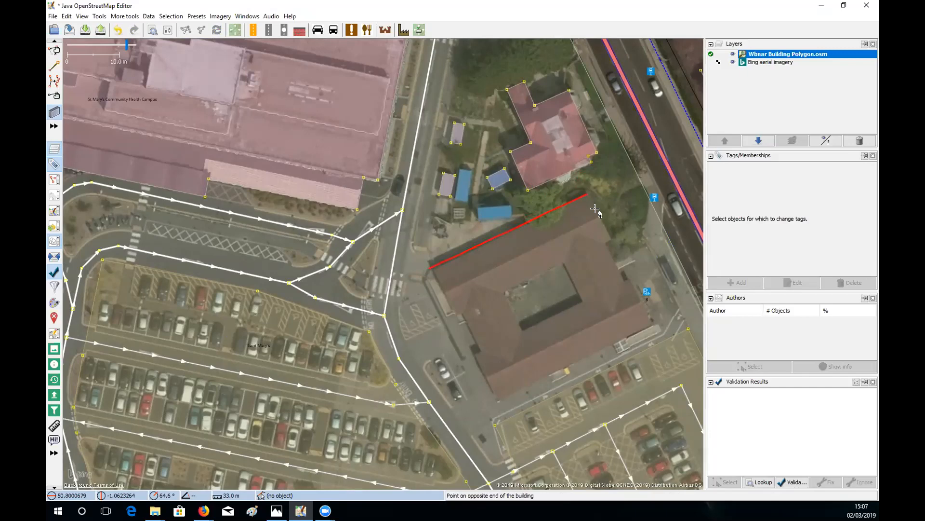
left_click(586, 194)
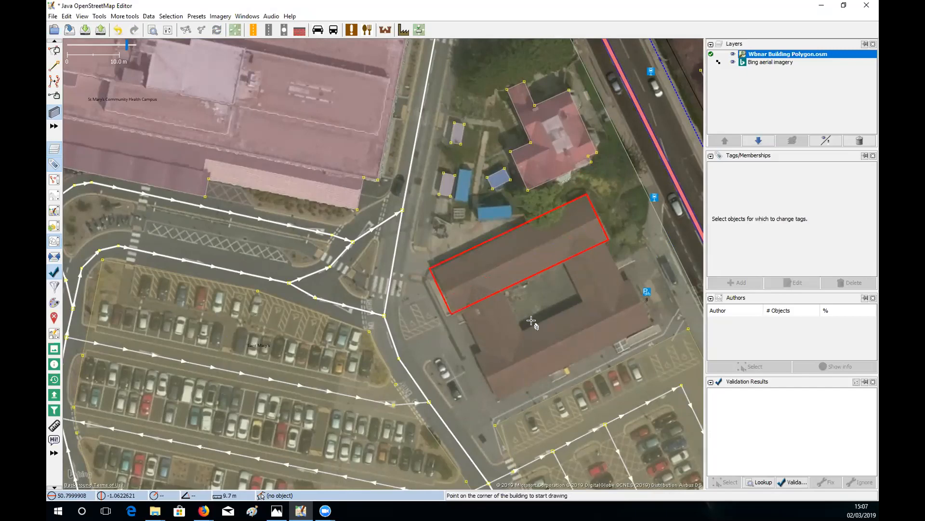
left_click(609, 237)
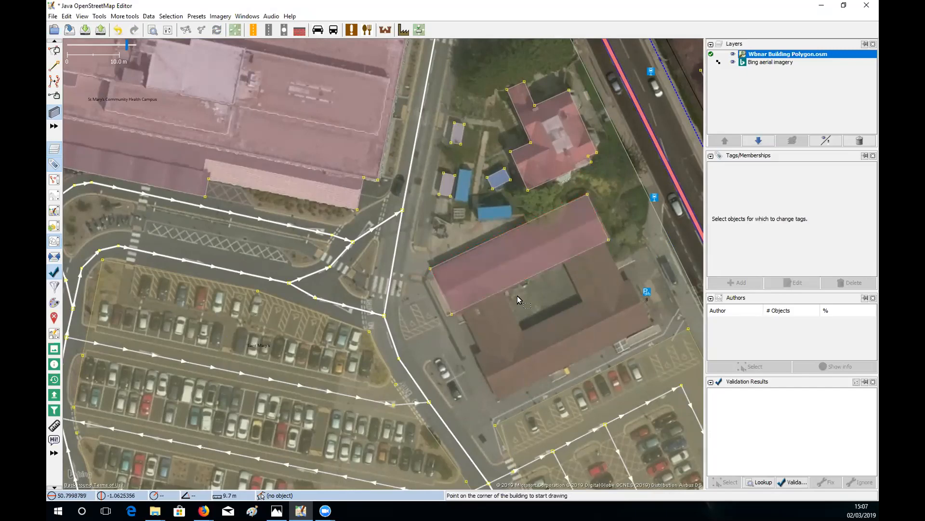
key("s")
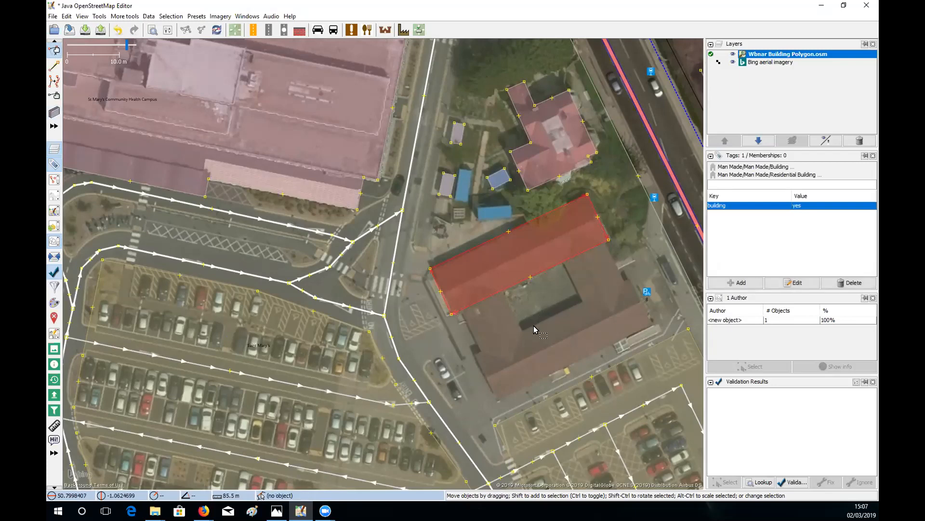
- Draw rectangles over the south, west and east wings, then select the east and west wings
key("b")
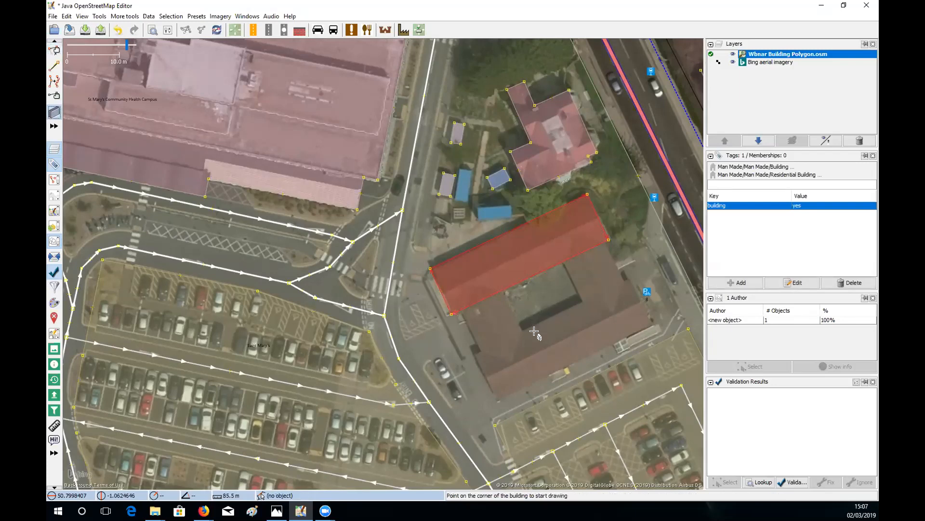
left_click(475, 352)
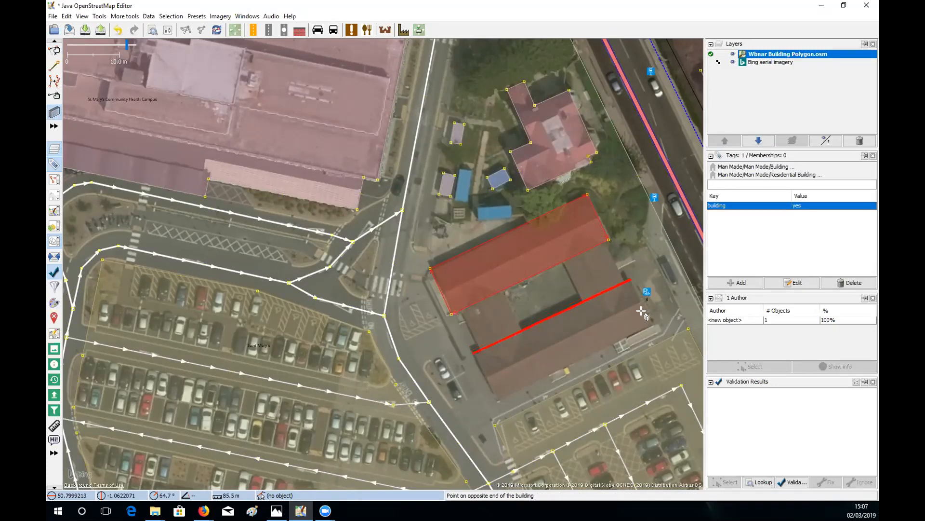
left_click(656, 324)
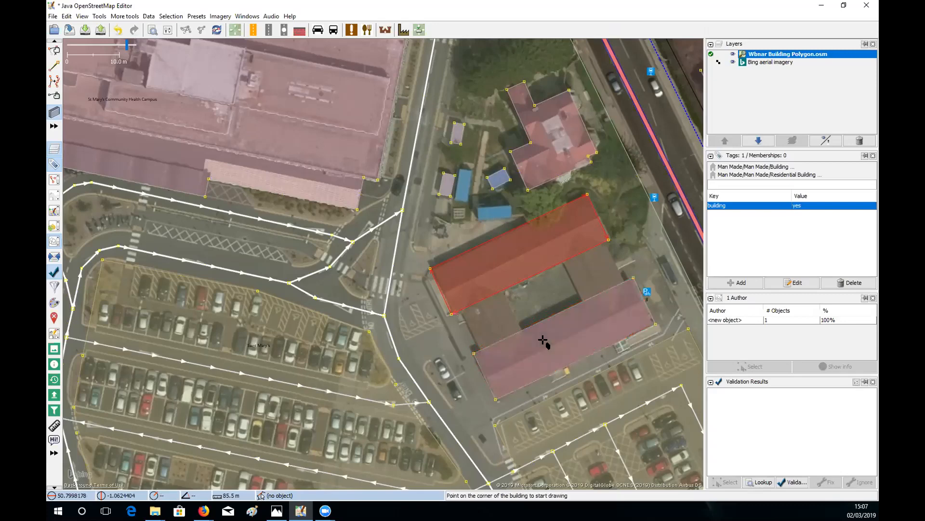
left_click(482, 357)
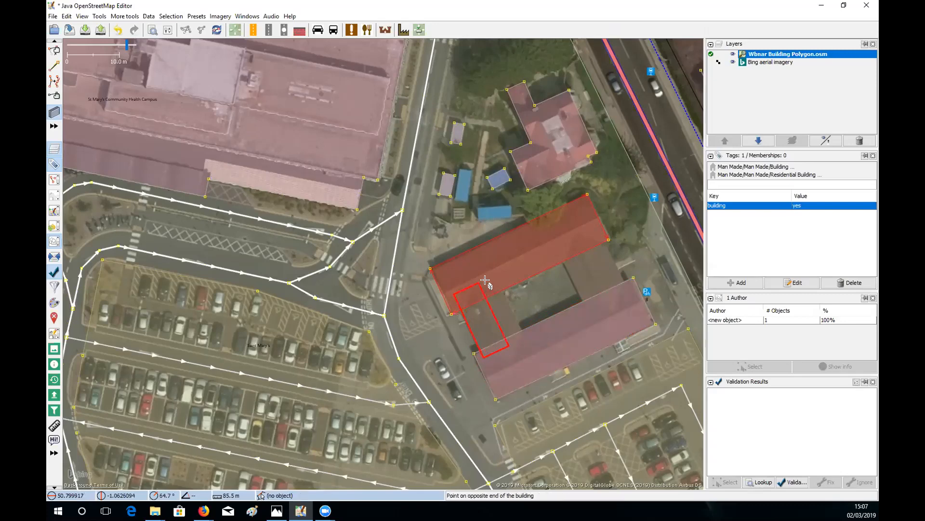
left_click(496, 275)
left_click(586, 310)
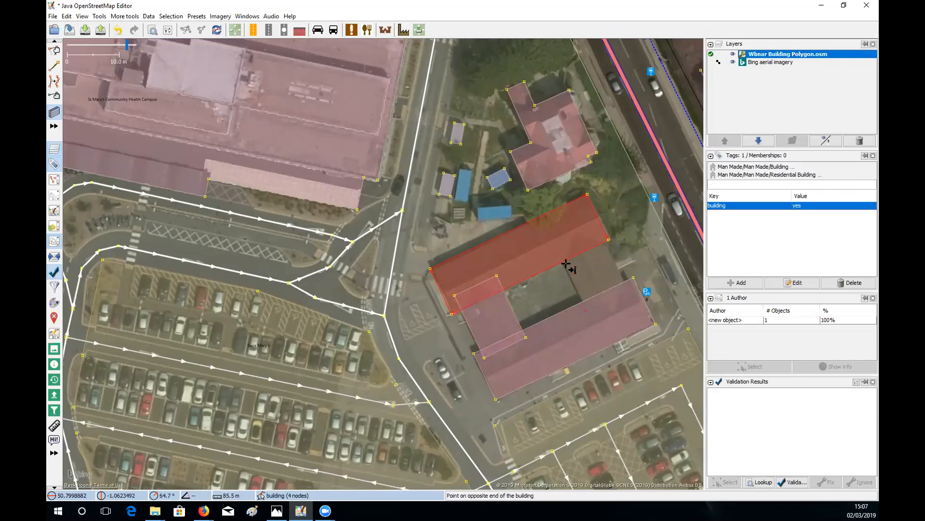
left_click(597, 230)
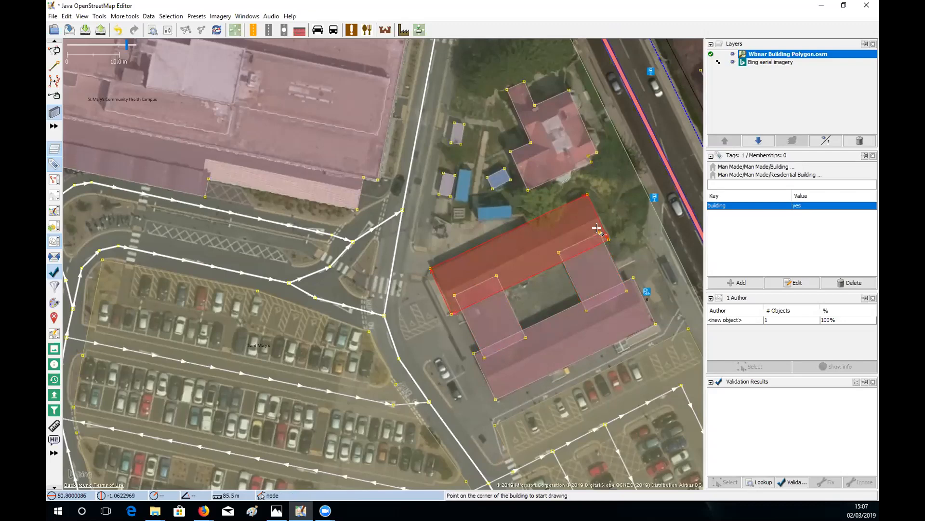
key("s")
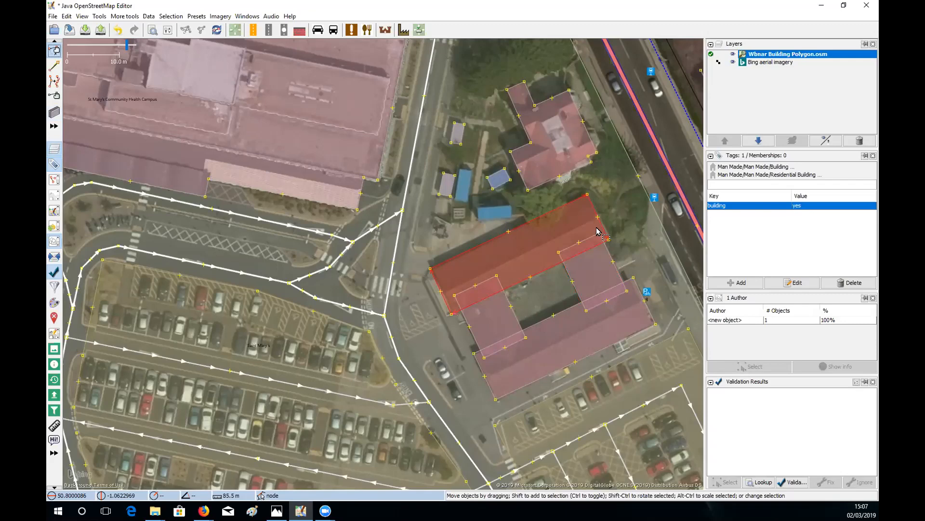
left_click(570, 269, "shift")
left_click(504, 299, "shift")
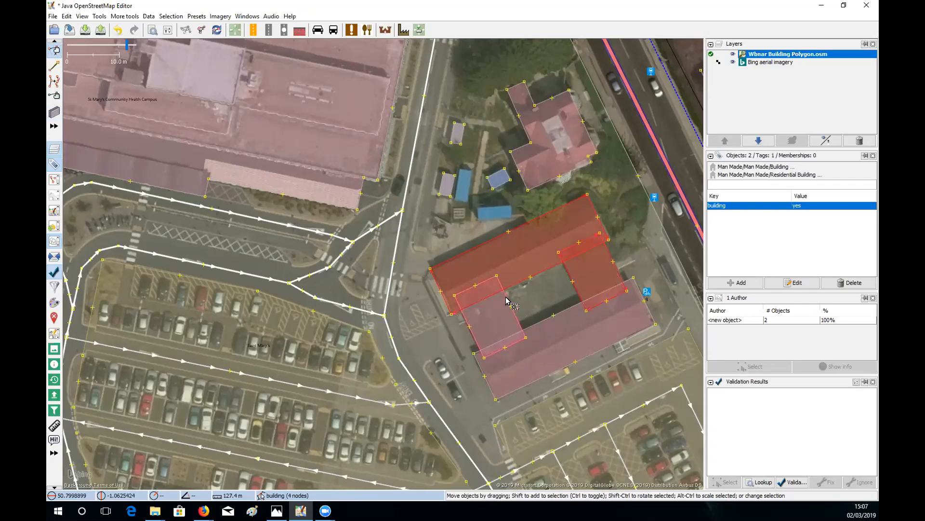
- Merge the wings and large building with Shift+J, then inspect the outer outline and inner courtyard ring
left_click(545, 328, "shift")
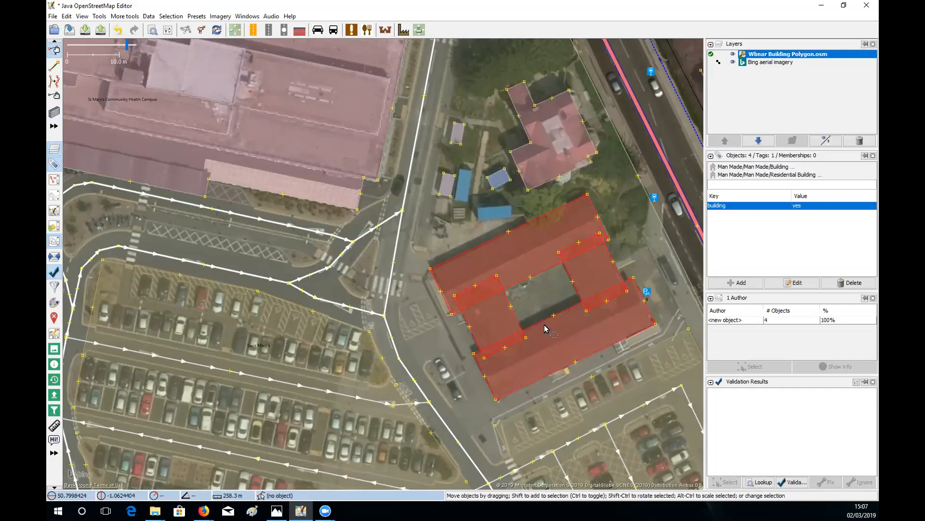
key("shift+j")
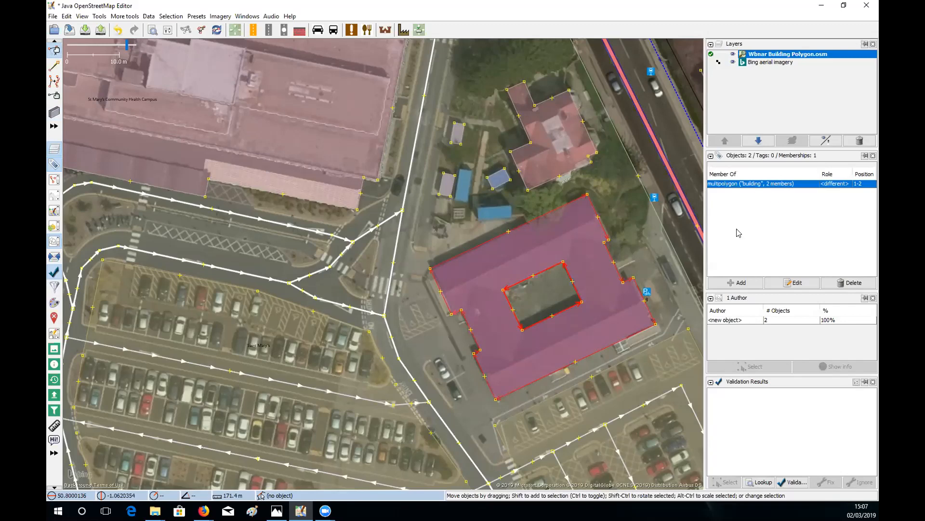
left_click(653, 231)
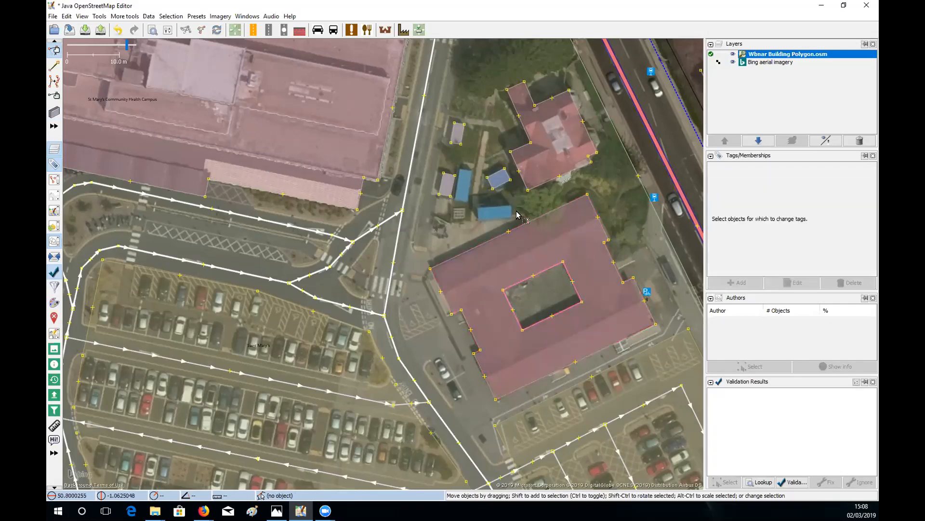
left_click(525, 223)
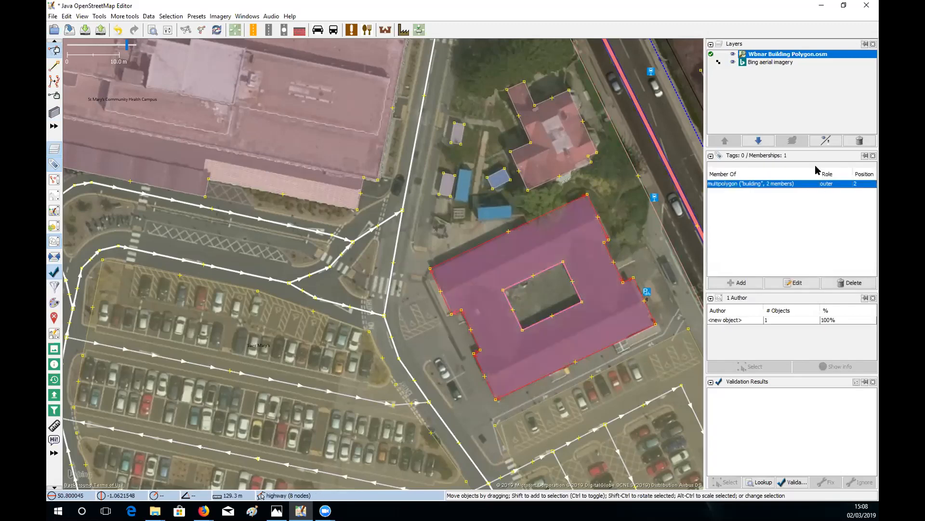
left_click(546, 268)
left_click(544, 295)
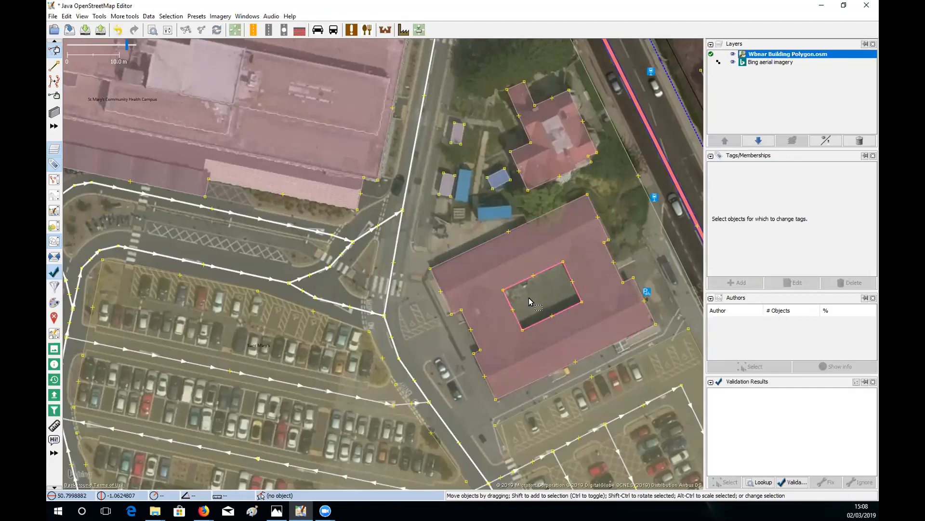
left_click(479, 245)
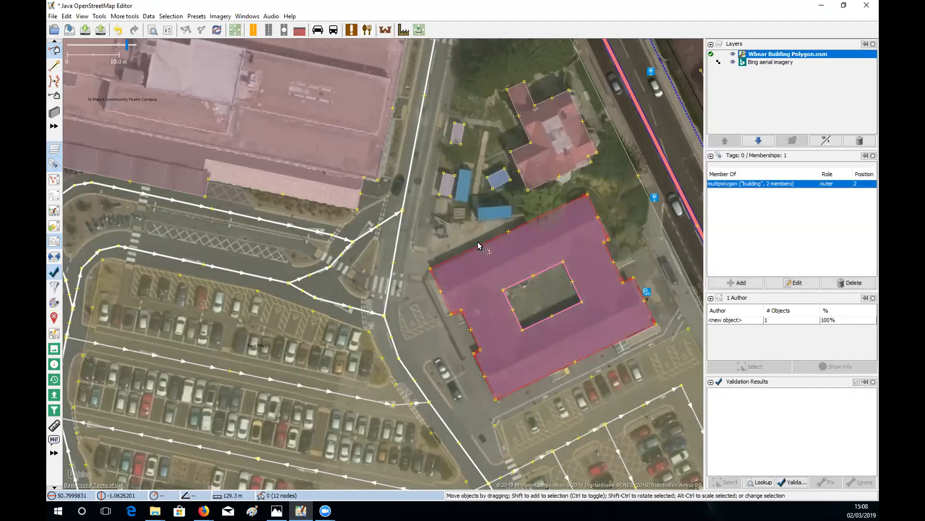
left_click(527, 280, "shift")
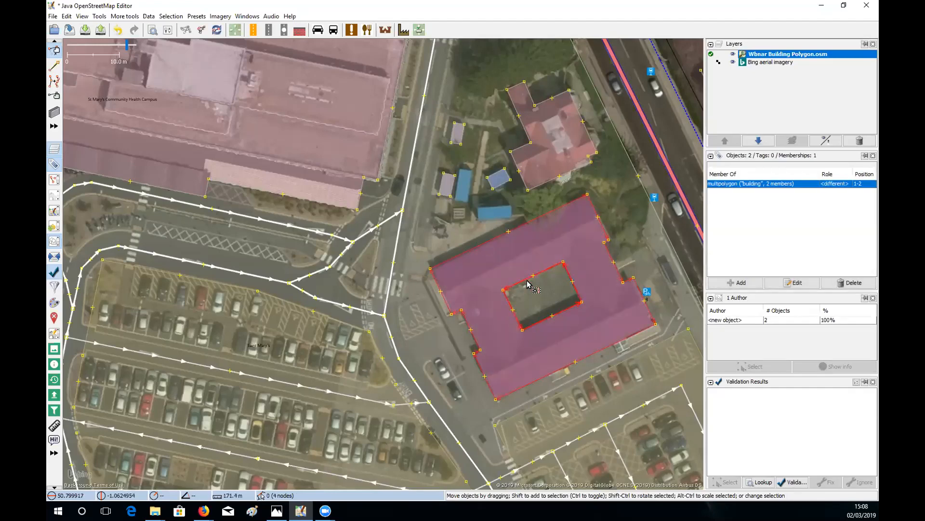
mouse_move(528, 224)
left_mouse_down()
mouse_move(472, 230)
mouse_move(400, 219)
mouse_move(480, 230)
mouse_move(548, 213)
mouse_move(511, 228)
left_mouse_up()
left_click(562, 220)
left_click(562, 206)
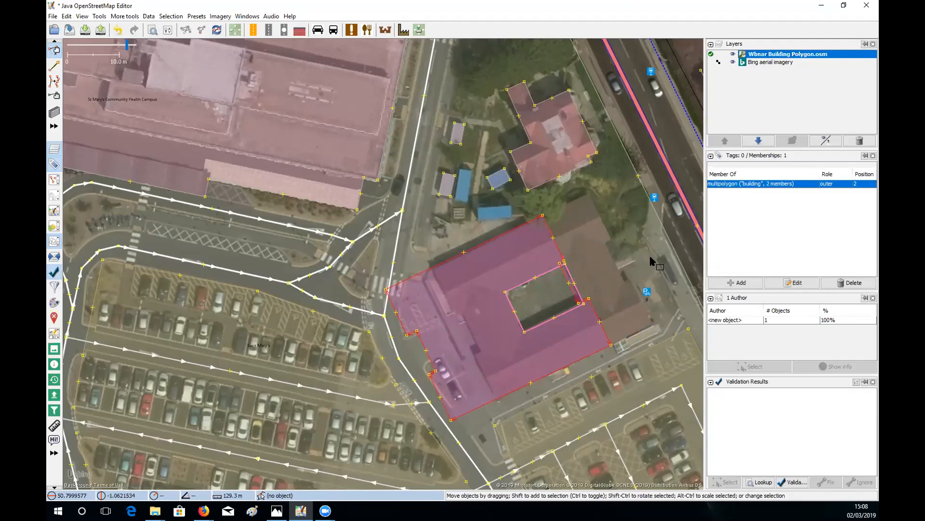
left_click(627, 257)
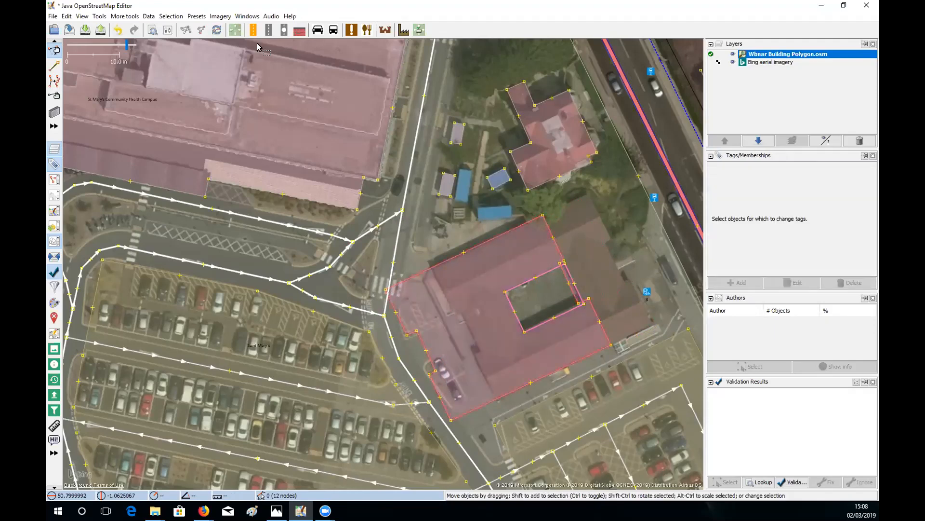
left_click(118, 30)
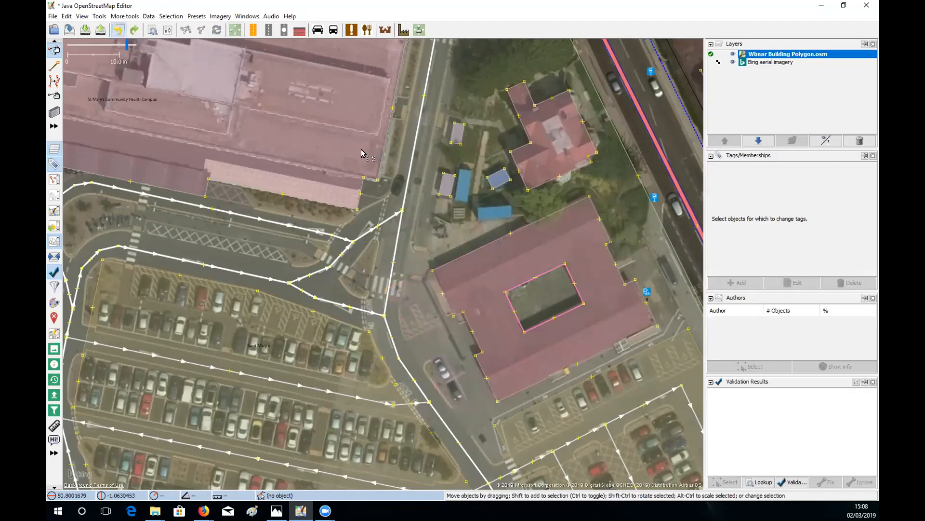
left_click(536, 224)
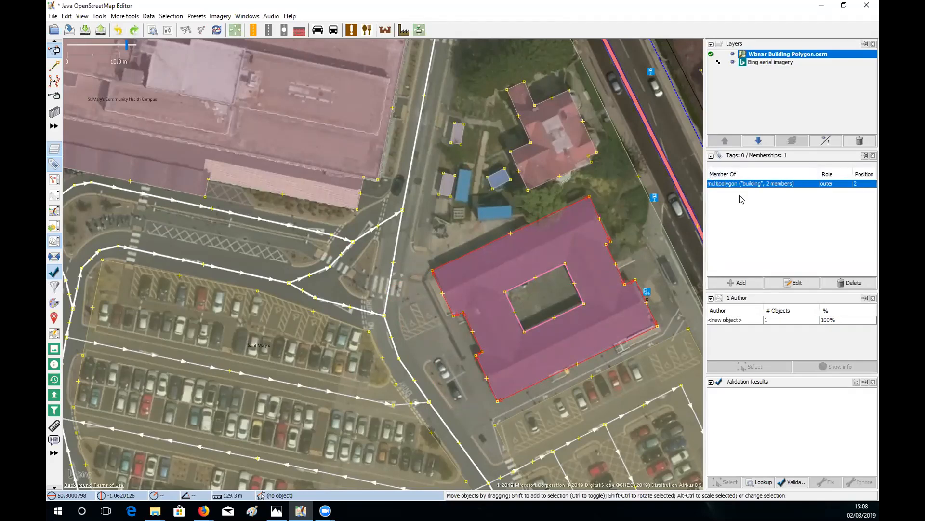
left_click(636, 224)
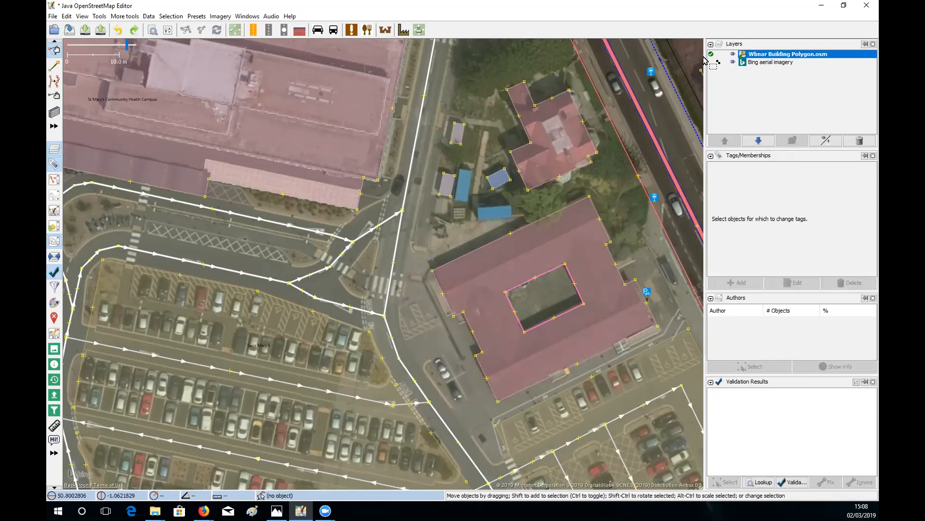
- Delete the building data layer and reopen Wbnar River Polygon.osm from the recent files
left_click(859, 140)
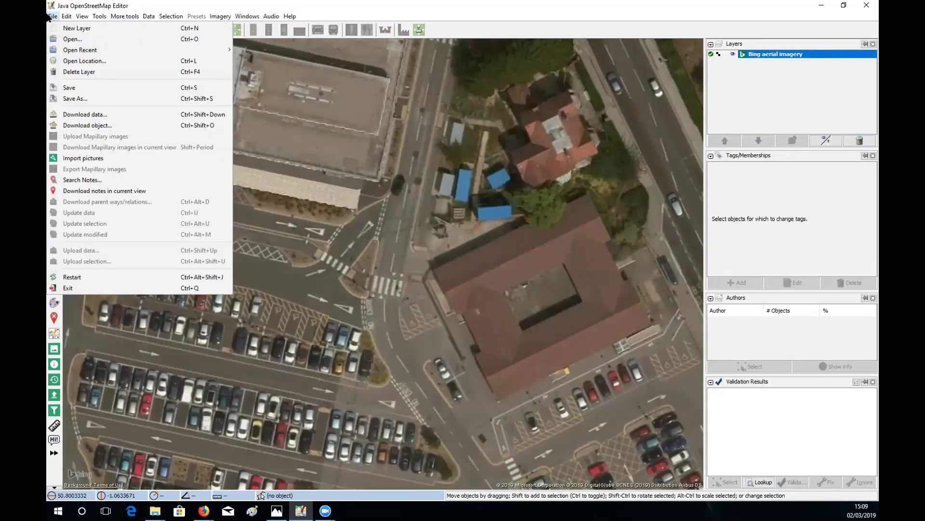
key("Escape")
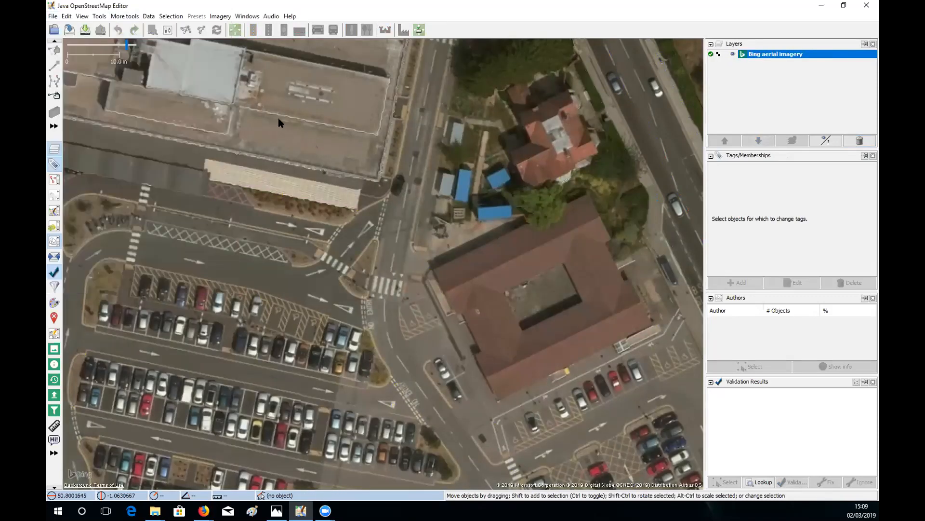
left_click(53, 16)
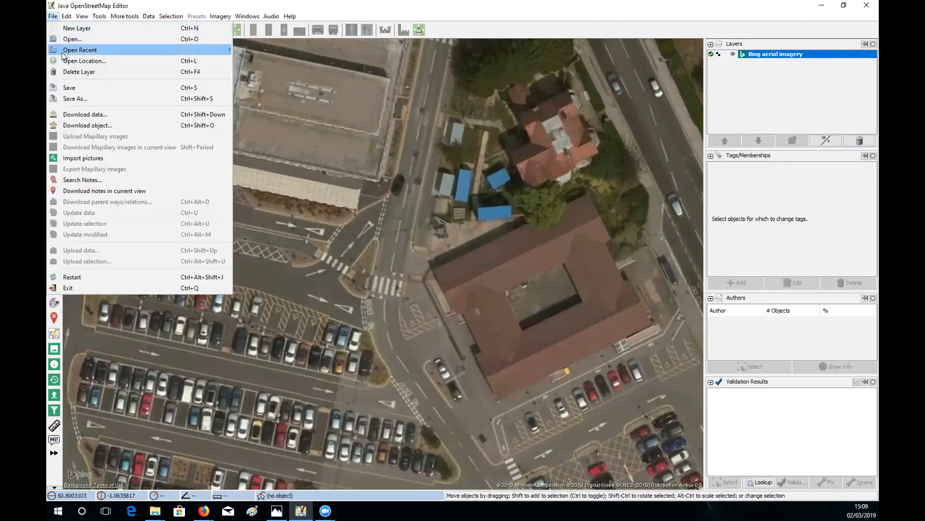
mouse_move(99, 52)
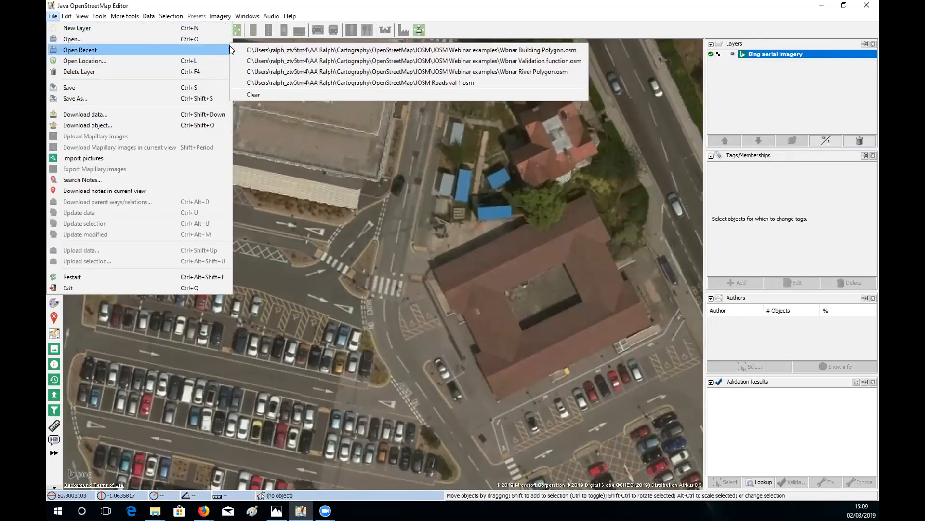
left_click(295, 73)
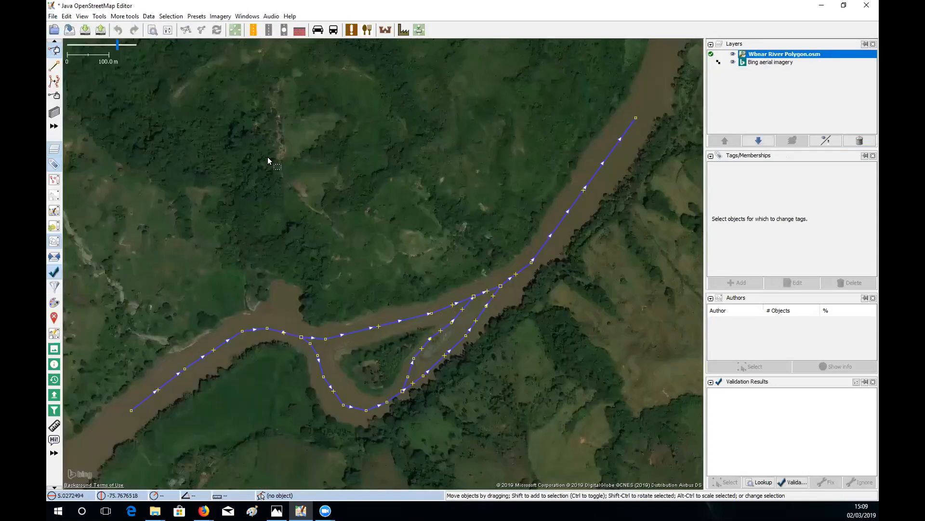
- Pan around the river's islets and check the river centreline's tags
left_click_drag(288, 125, 228, 205)
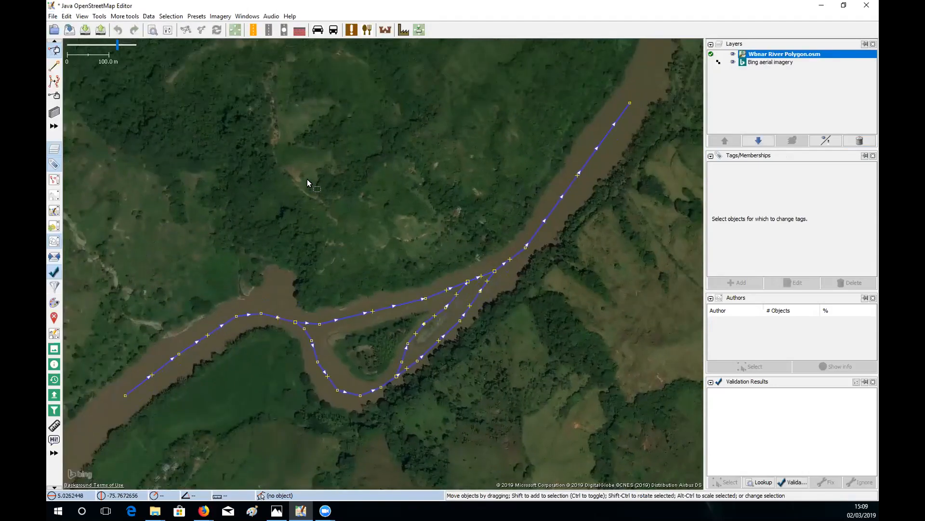
mouse_move(308, 178)
left_mouse_down()
mouse_move(307, 197)
mouse_move(319, 171)
left_mouse_up()
left_click_drag(272, 306, 340, 263)
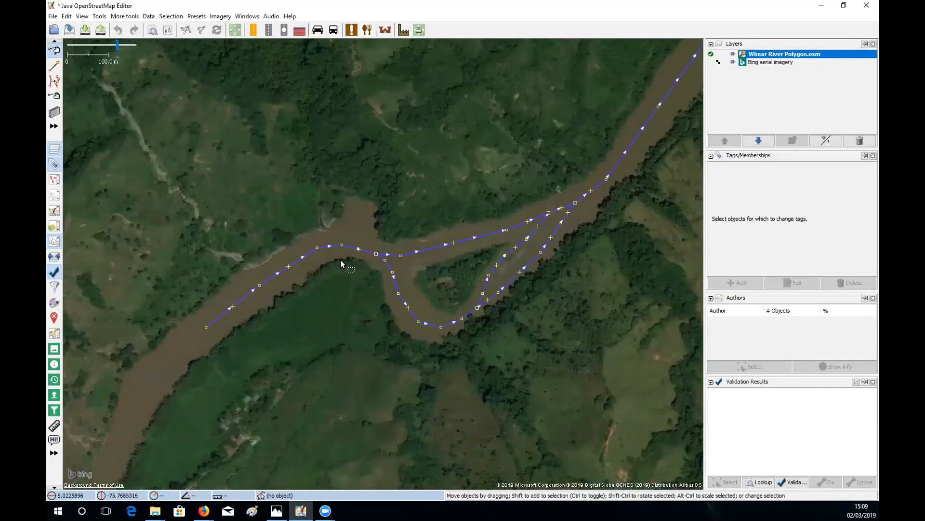
scroll(317, 282, "up", 1)
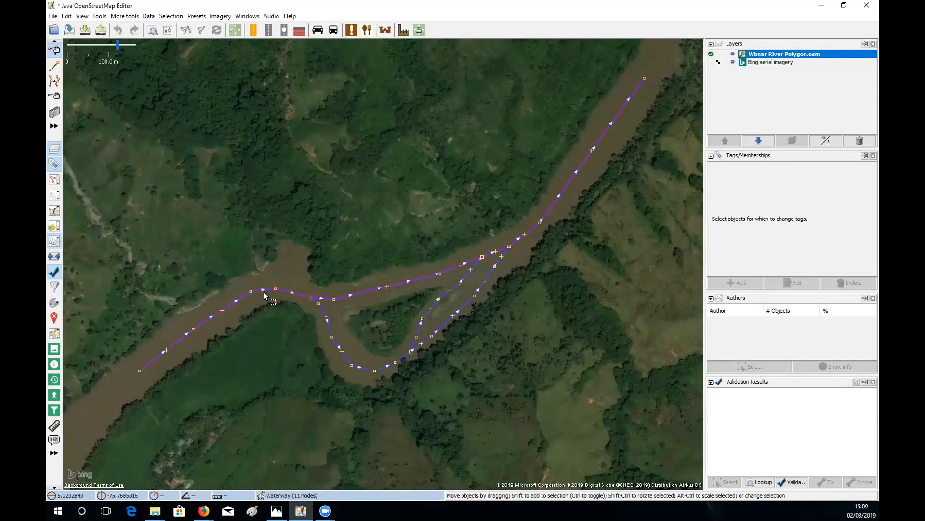
scroll(250, 294, "up", 1)
left_click_drag(226, 331, 343, 264)
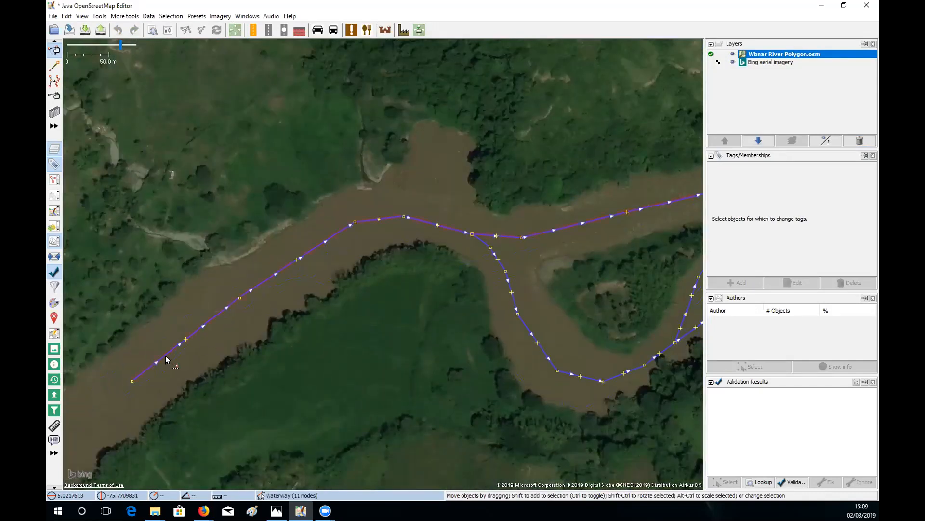
left_click_drag(499, 243, 377, 307)
left_click_drag(603, 244, 420, 303)
left_click_drag(503, 268, 404, 314)
left_click_drag(421, 381, 529, 244)
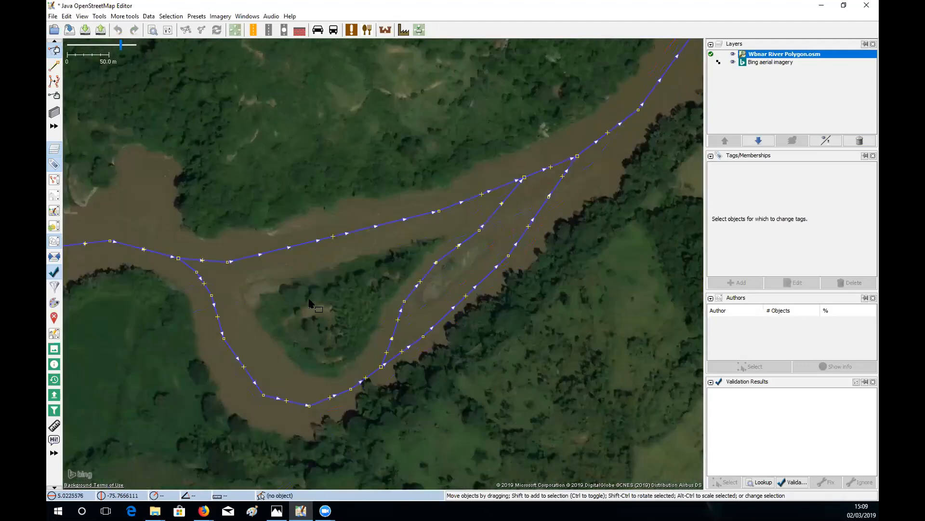
left_click_drag(222, 325, 287, 299)
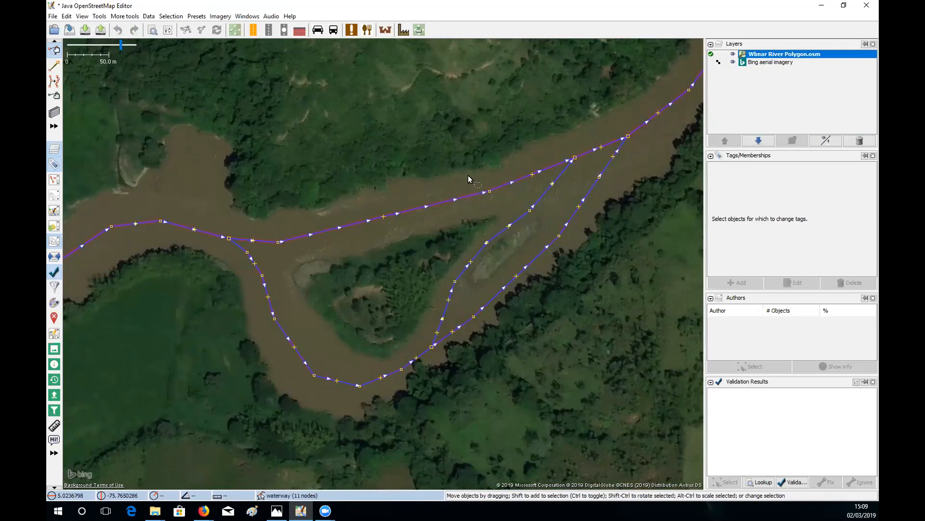
left_click_drag(361, 191, 365, 237)
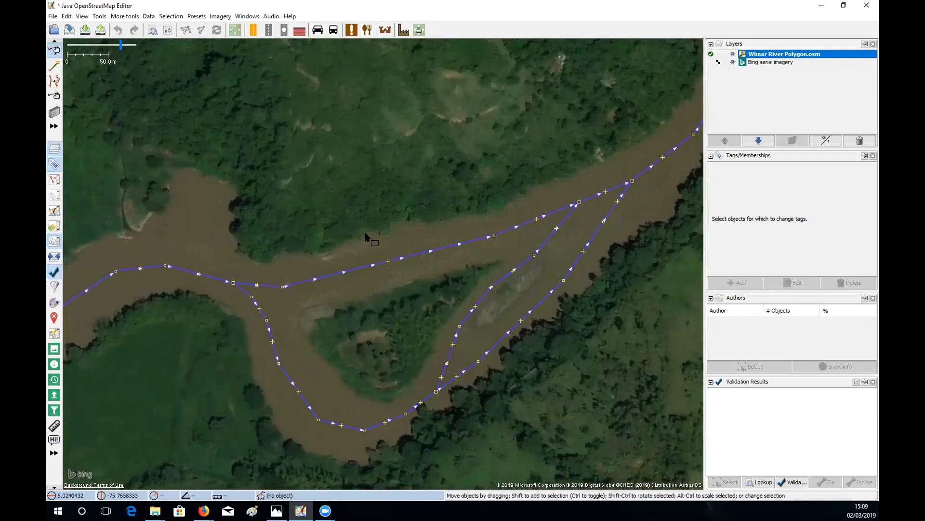
left_click(357, 266)
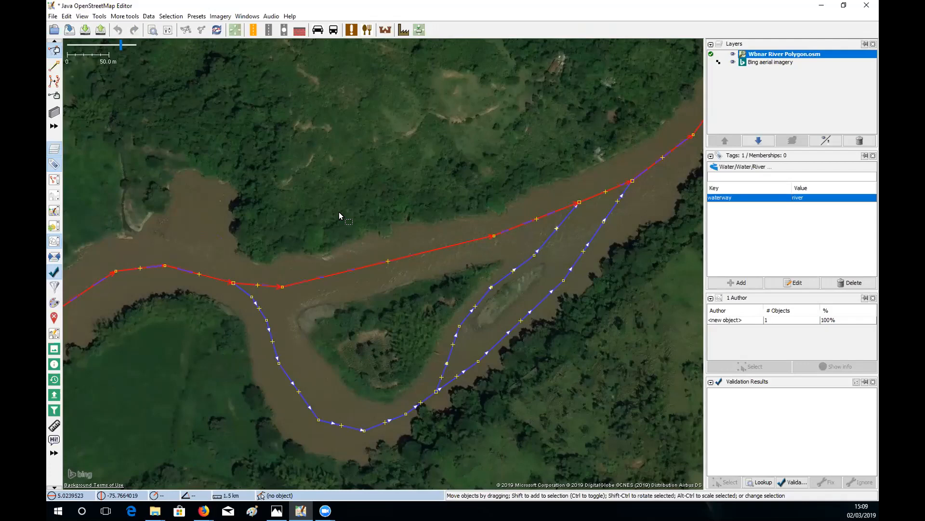
left_click(297, 221)
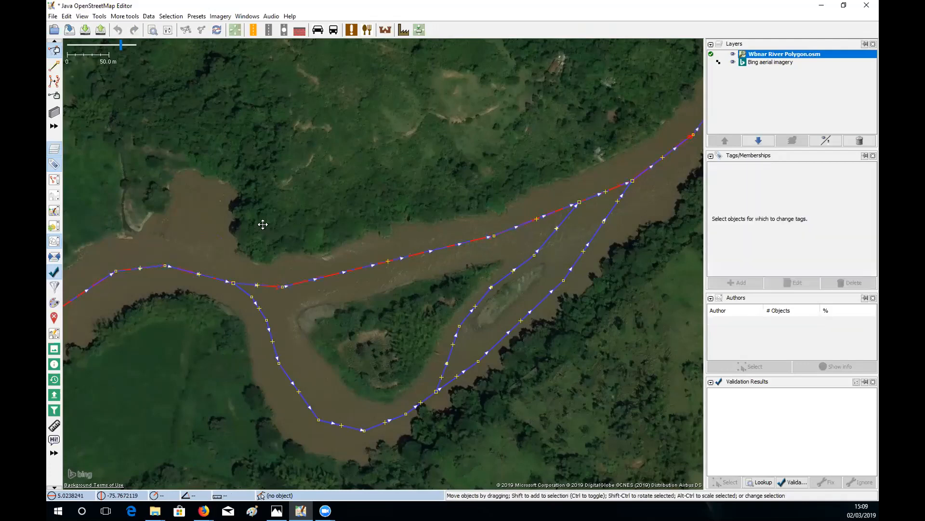
- Move west to the upstream stretch and place a single node beside the north bank
left_click_drag(263, 223, 441, 186)
left_click_drag(304, 253, 333, 263)
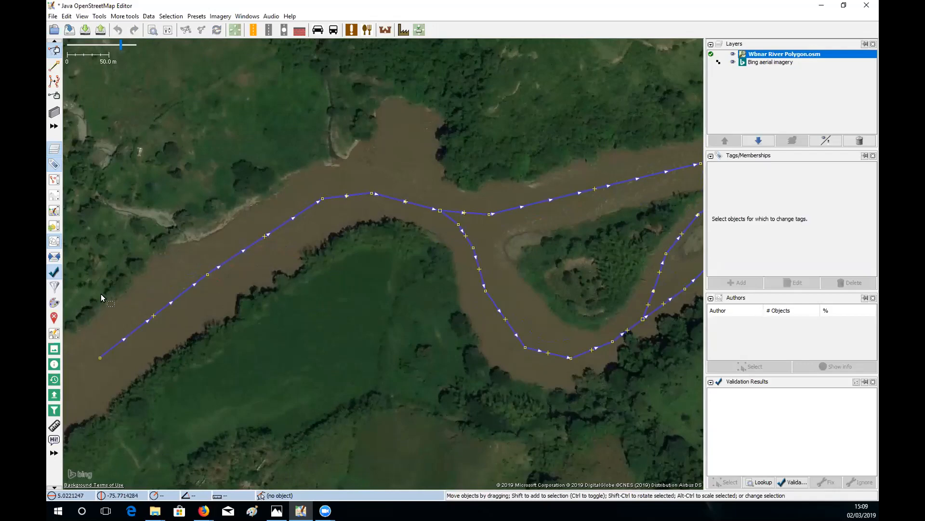
left_click_drag(321, 202, 486, 184)
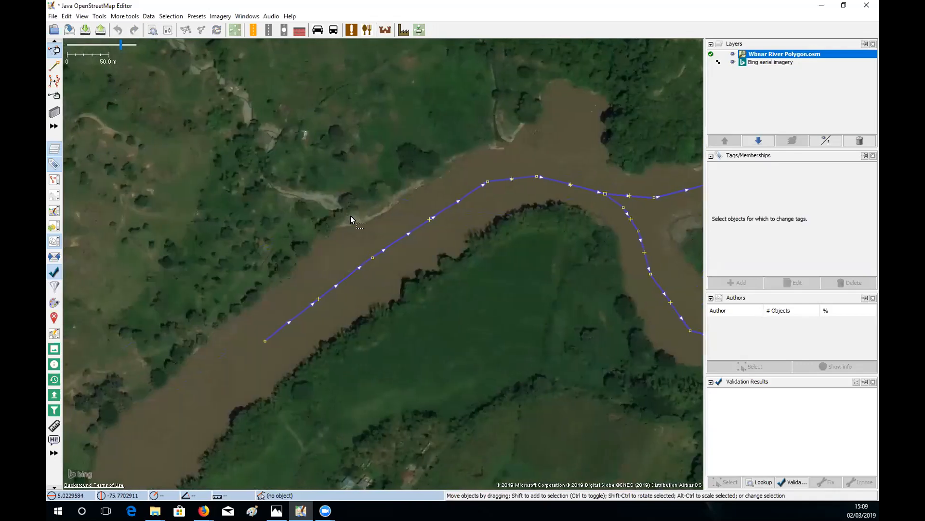
scroll(351, 216, "up", 2)
scroll(337, 194, "down", 2)
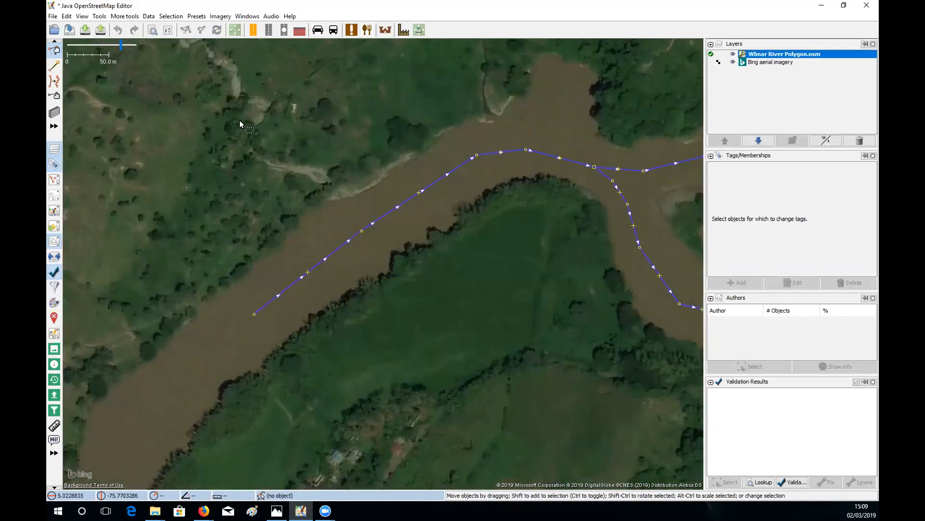
left_click(55, 65)
left_click(221, 286)
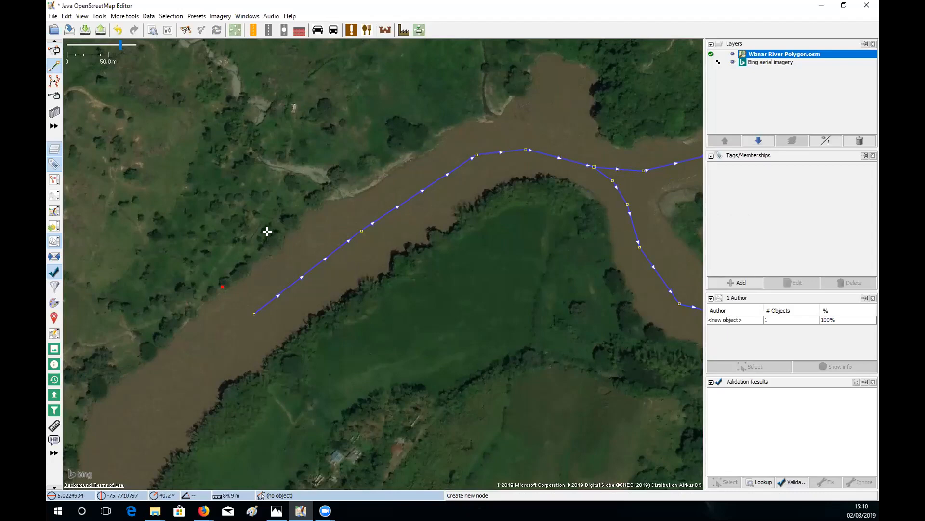
- Undo the stray node and trace a new way along the north bank and around the inlet
key("Escape")
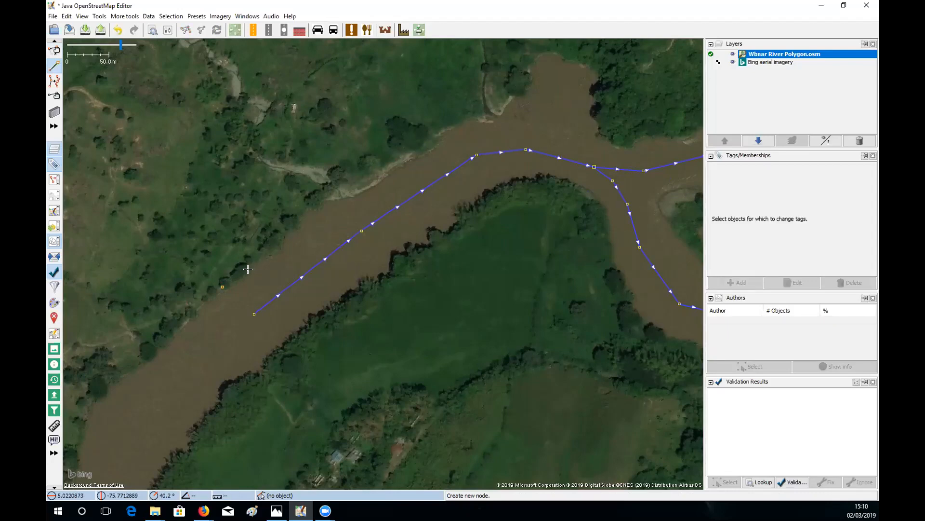
key("ctrl+z")
left_click(222, 287)
left_click(279, 239)
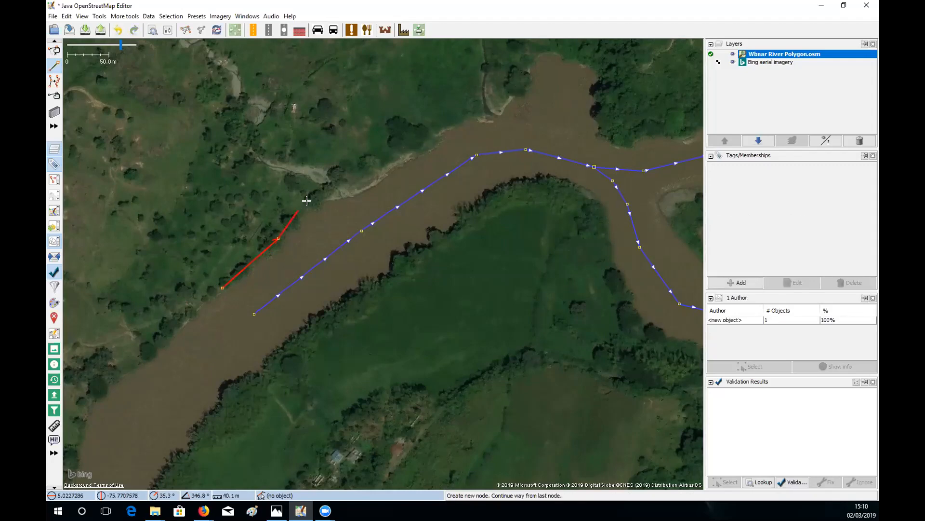
left_click(298, 211)
left_click(326, 194)
left_click(361, 189)
left_click(406, 155)
left_click(453, 121)
left_click_drag(453, 121, 385, 190)
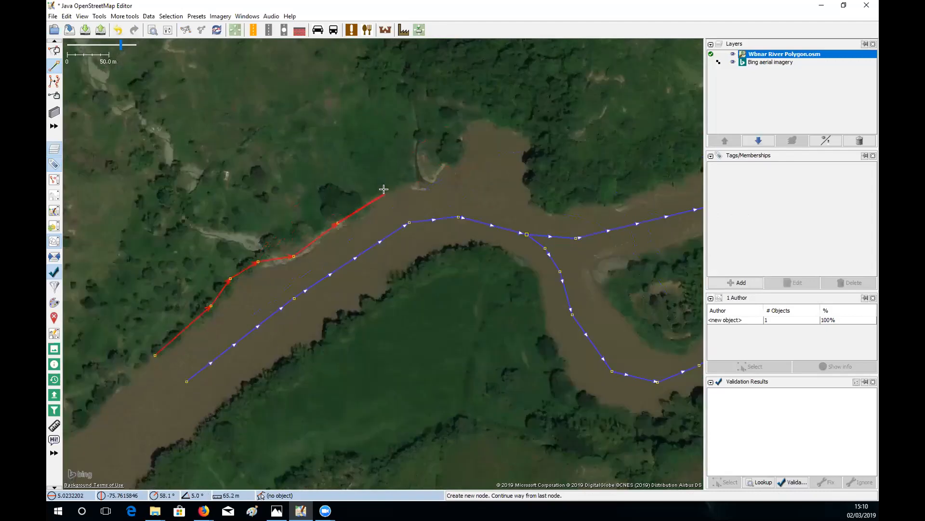
left_click(416, 175)
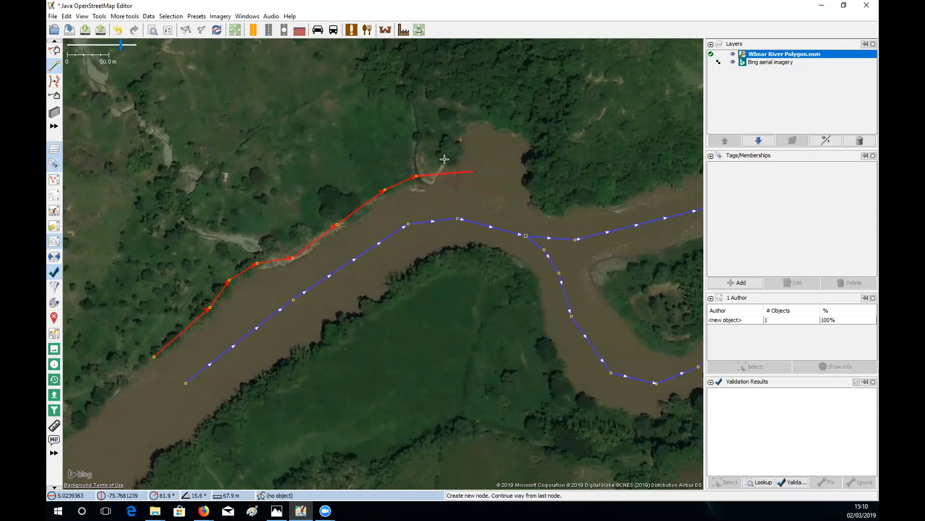
left_click(429, 178)
left_click(448, 156)
left_click(454, 141)
left_click(482, 115)
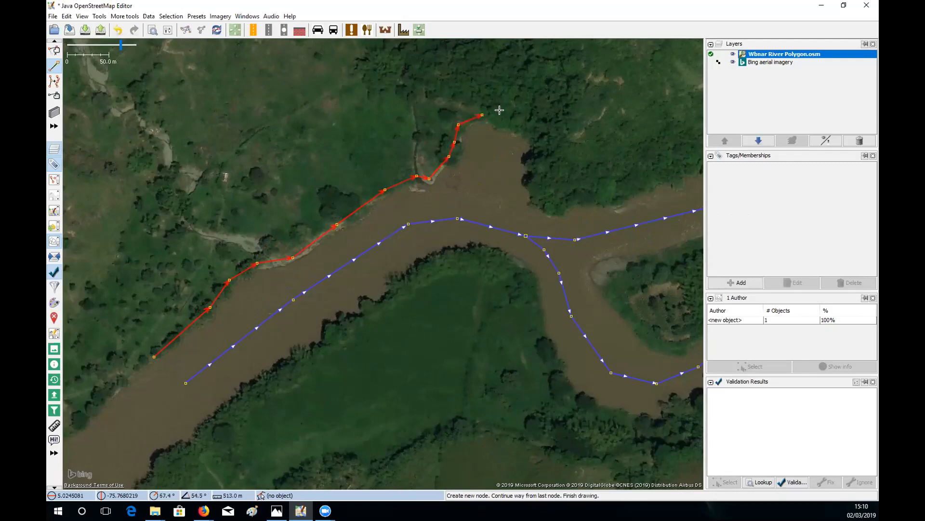
left_click(539, 129)
left_click(533, 166)
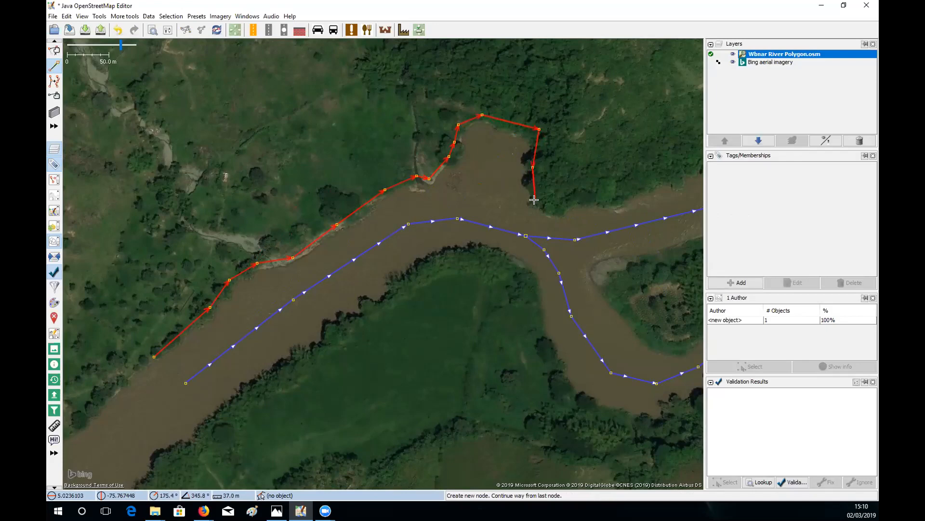
- Cross the river, trace the south bank westward, and close the outline on its first node
left_click(534, 200)
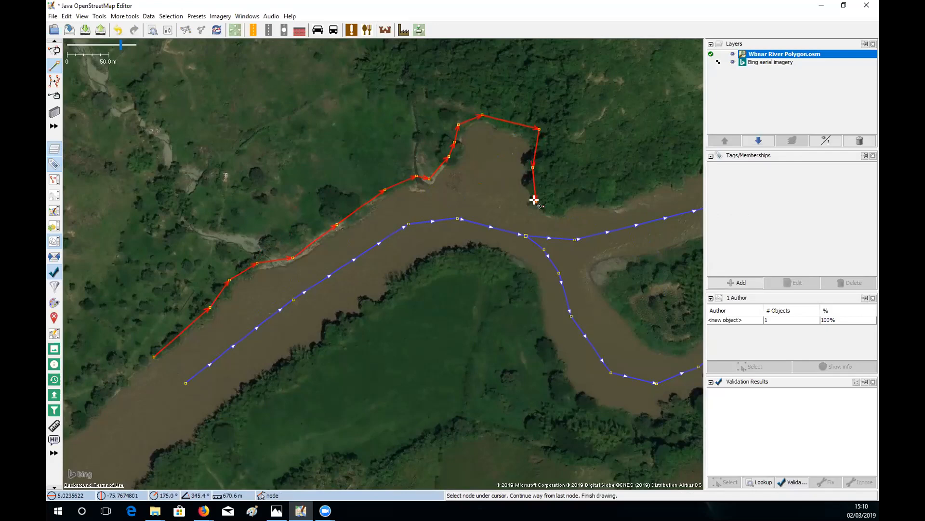
left_click(496, 257)
left_click(425, 262)
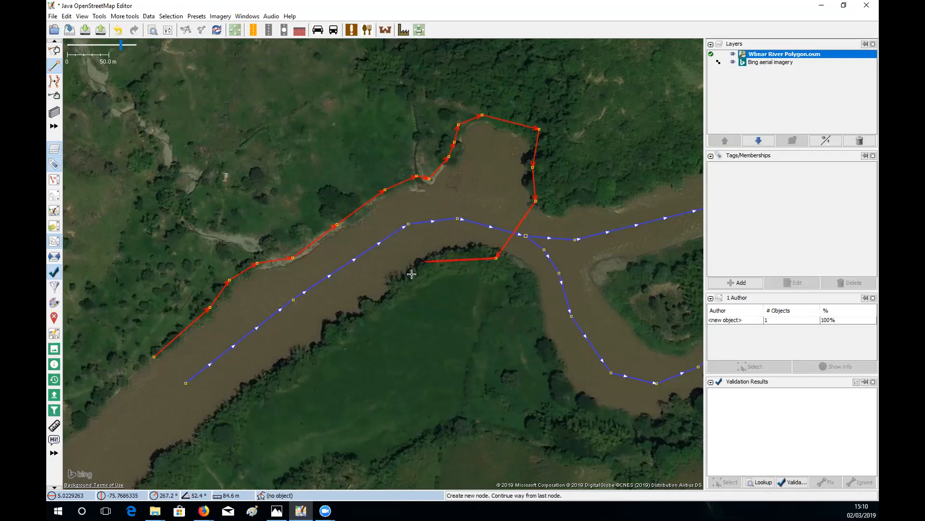
left_click(375, 305)
left_click(316, 351)
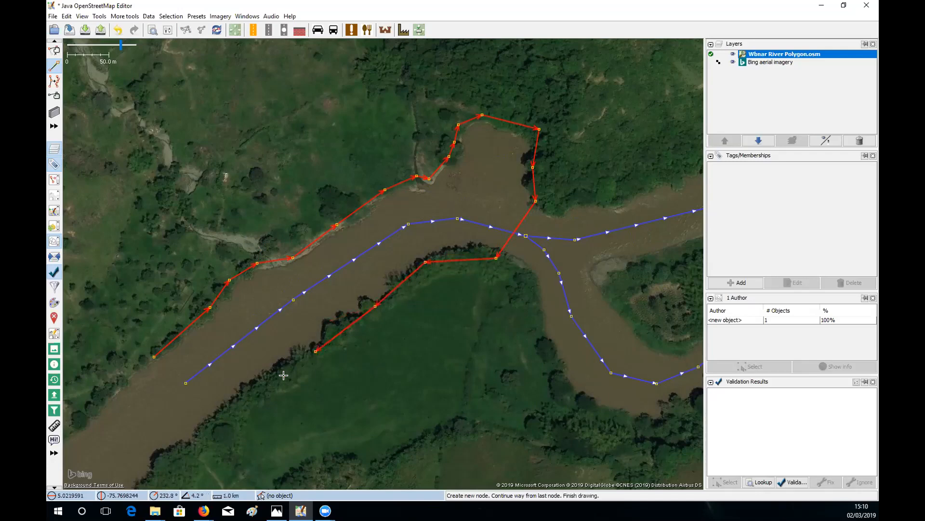
left_click_drag(283, 376, 355, 326)
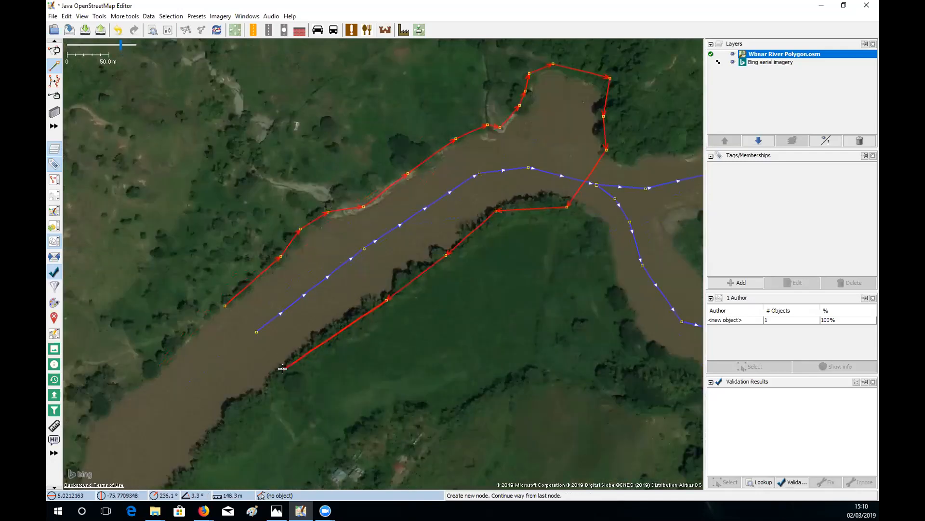
left_click(284, 370)
left_click(220, 306)
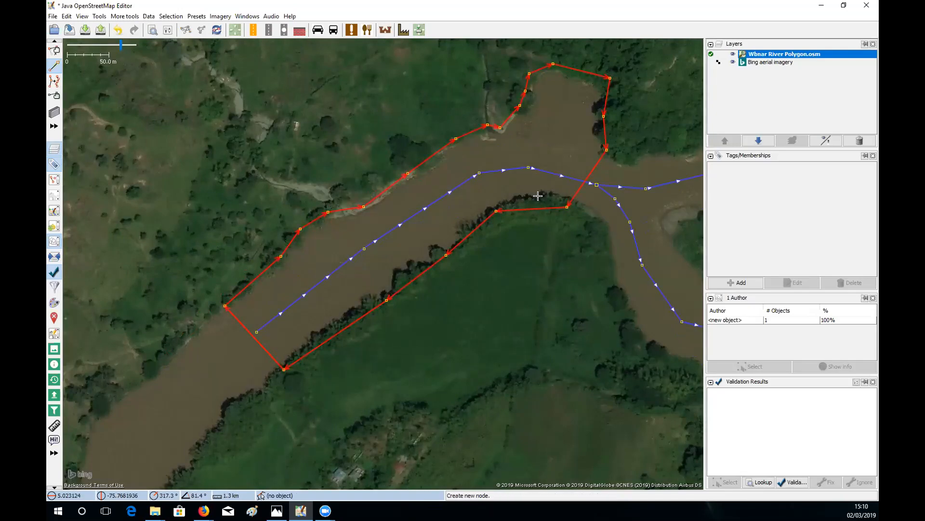
- Tag the closed outline waterway=riverbank through the Tags panel's Add dialog
key("s")
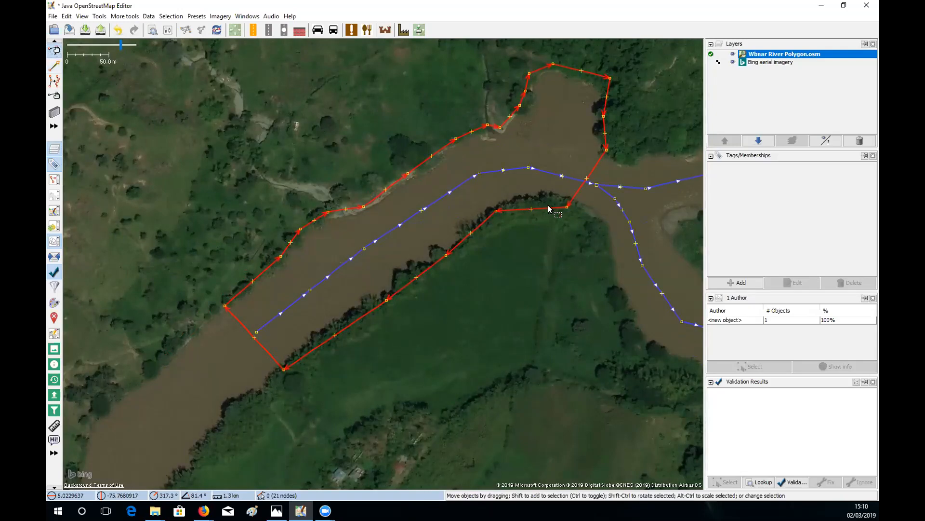
left_click(743, 282)
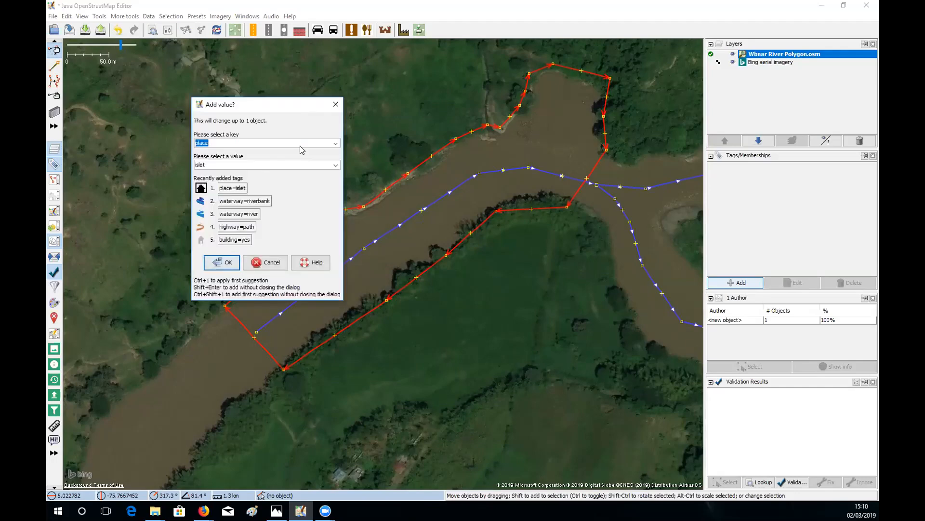
left_click(219, 141)
key("shift+Left")
left_click_drag(188, 142, 189, 140)
type("waterw")
left_click(211, 165)
type("riverbank")
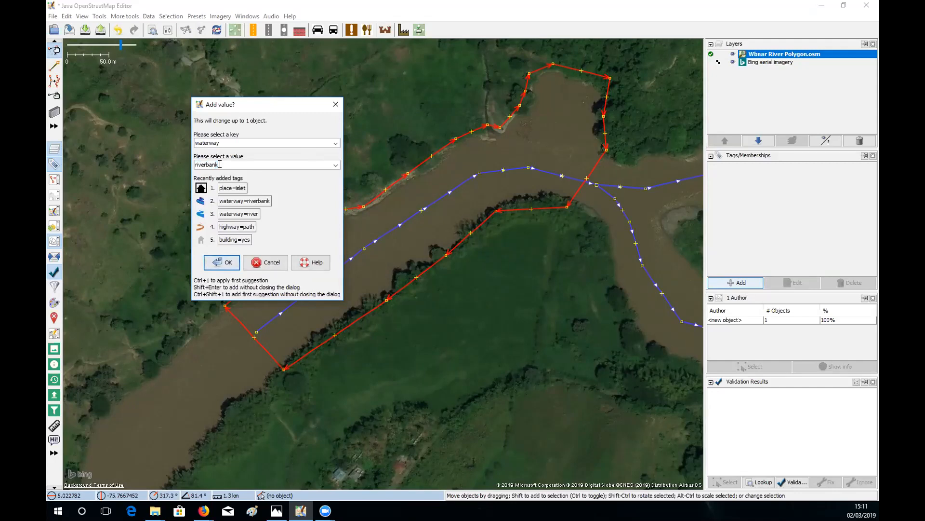
left_click(228, 262)
left_click(475, 271)
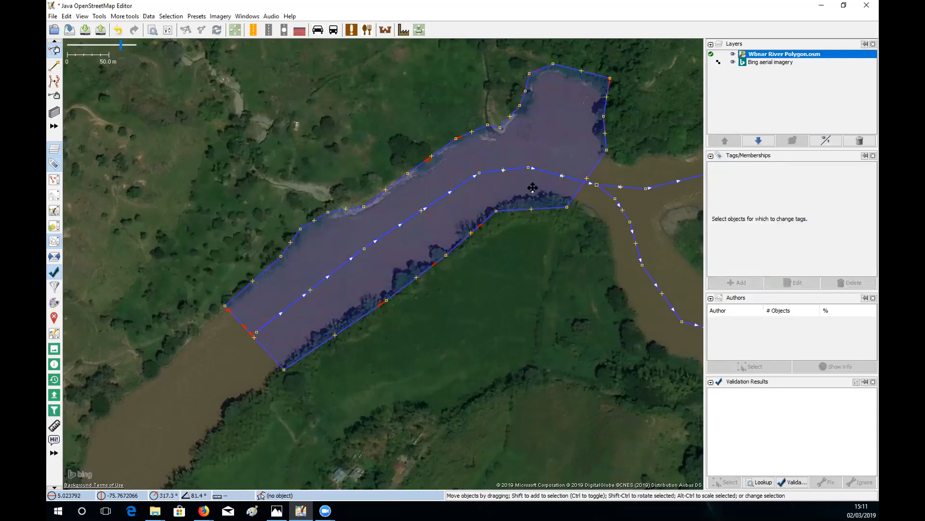
- Pan east to bring the braided downstream channels into view
left_click_drag(533, 187, 439, 245)
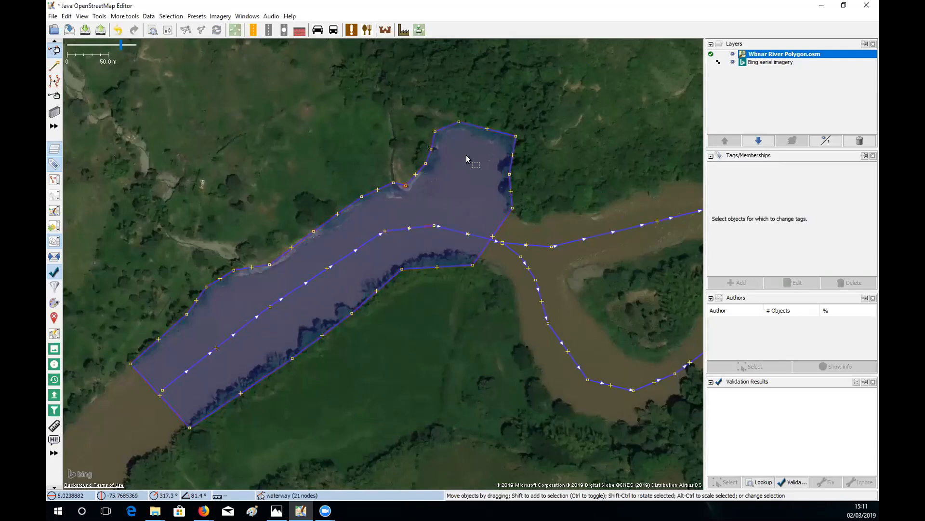
left_click_drag(643, 172, 373, 214)
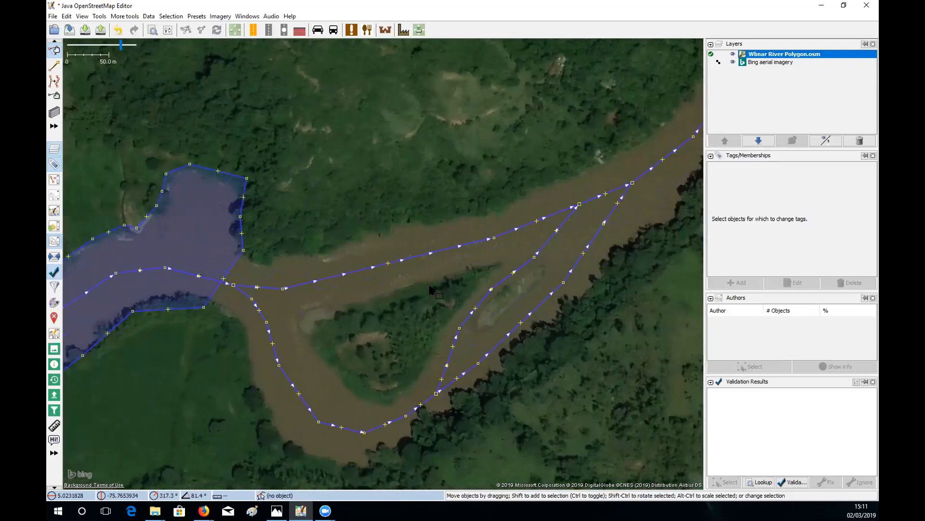
scroll(430, 284, "down", 2)
left_click_drag(430, 284, 412, 241)
scroll(414, 272, "up", 2)
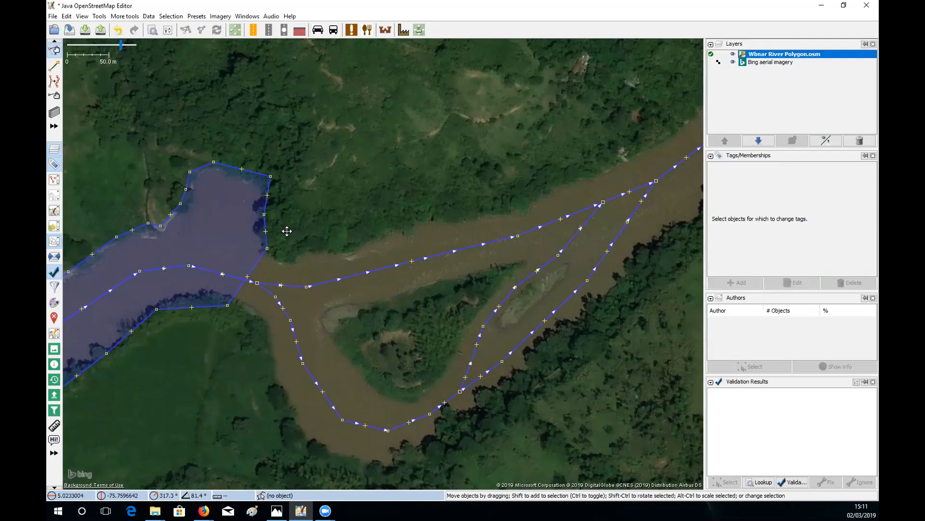
left_click_drag(287, 231, 295, 261)
- Review the braided eastern channels and activate the Draw nodes tool with A
left_click_drag(322, 290, 338, 251)
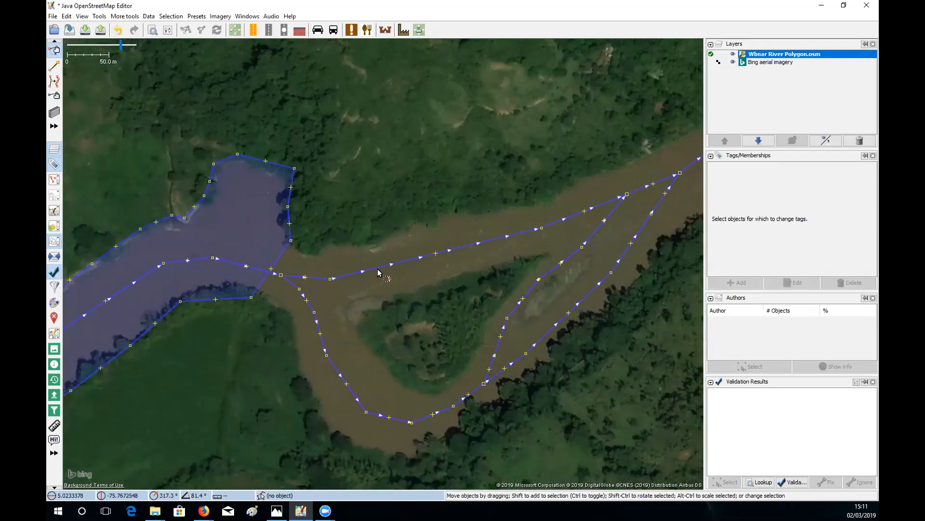
left_click_drag(493, 256, 409, 265)
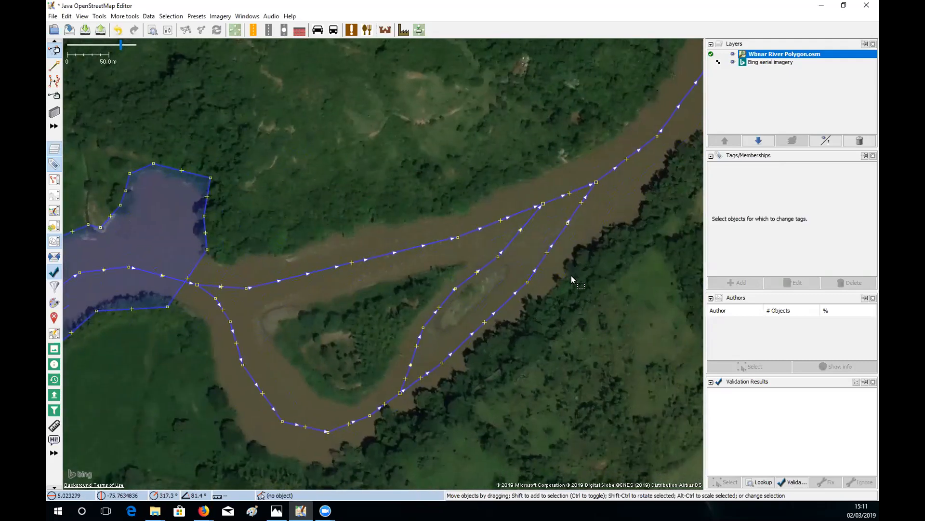
scroll(571, 276, "down", 2)
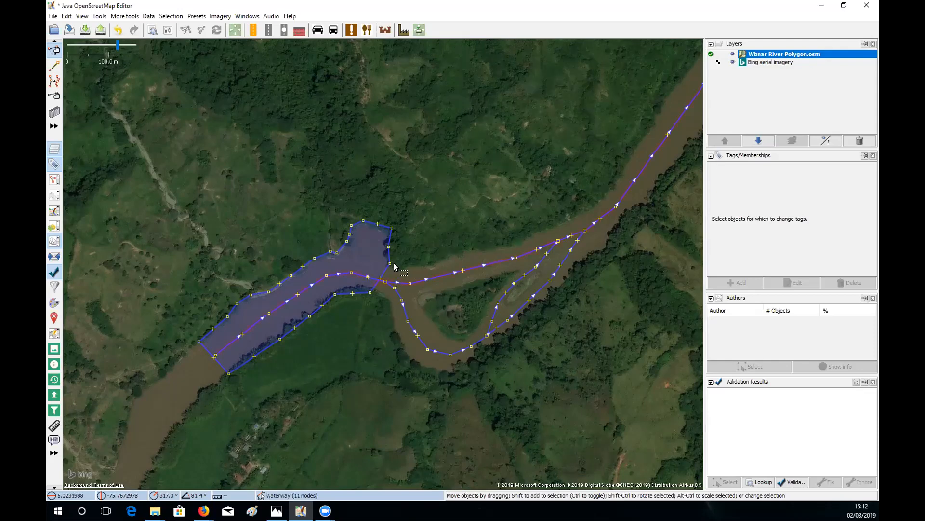
scroll(395, 263, "up", 3)
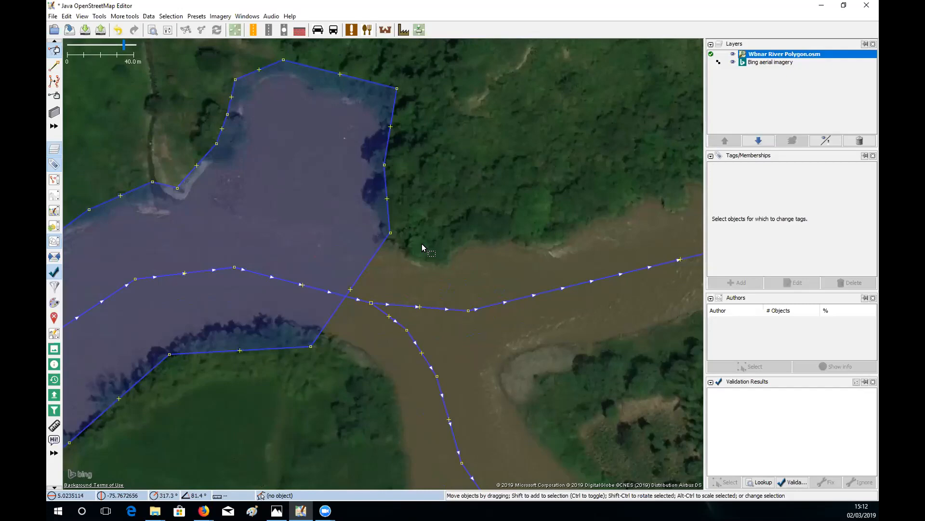
key("a")
scroll(434, 245, "down", 3)
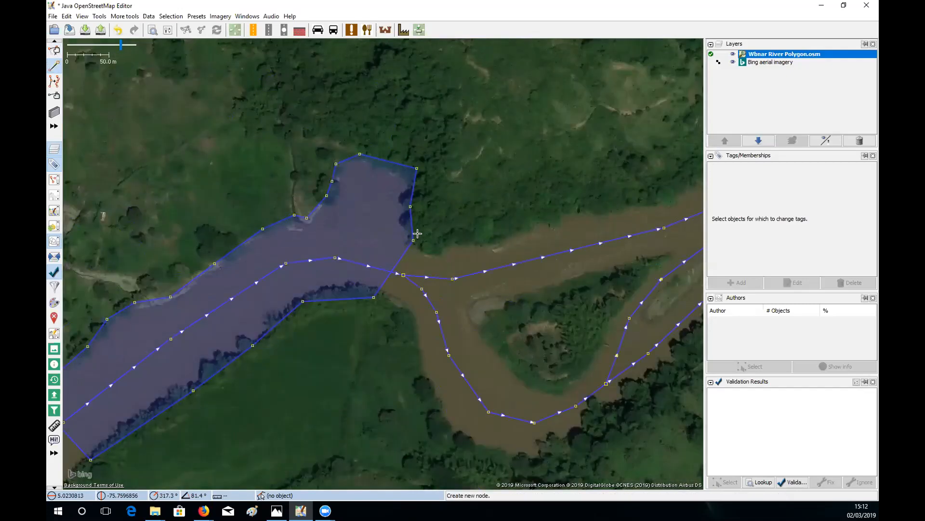
- Start a way south of the junction, join the polygon's corner node, and trace the north bank eastward
left_click_drag(420, 322, 388, 286)
left_click(387, 292)
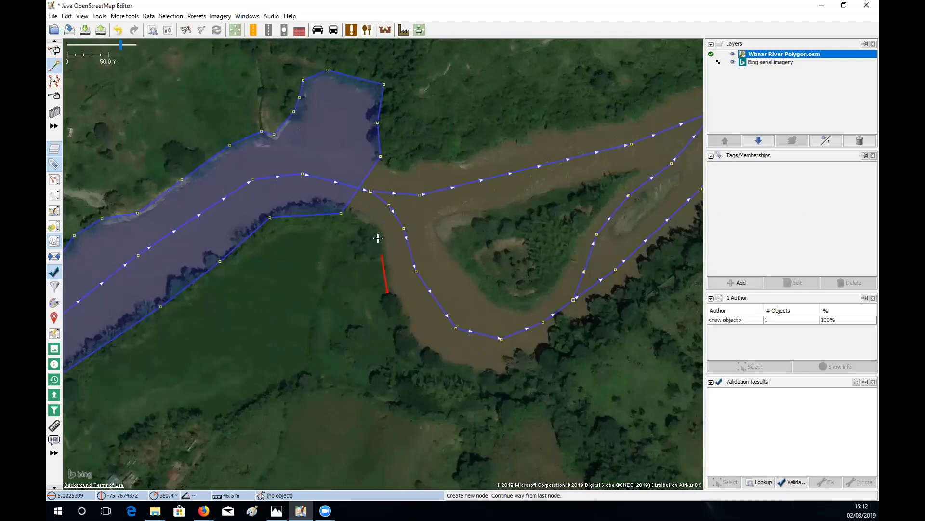
left_click(379, 237)
left_click(341, 214)
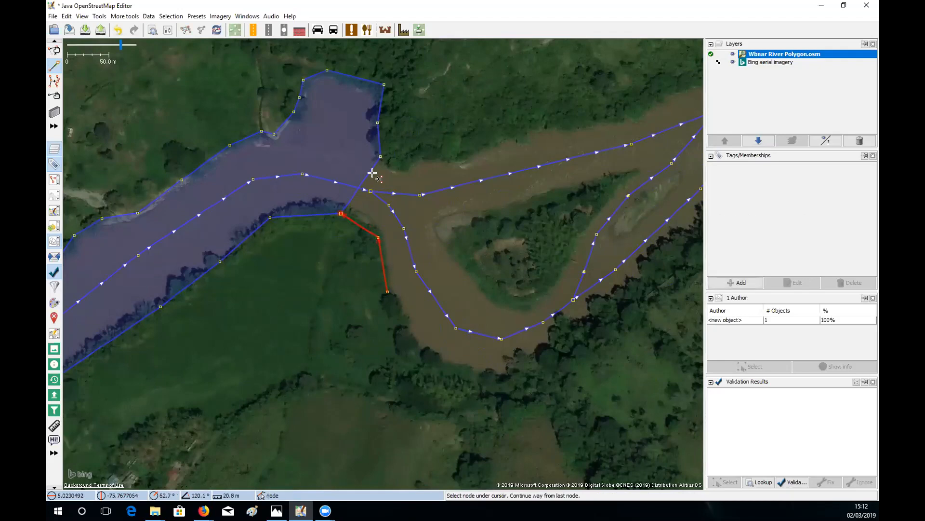
left_click(380, 157)
left_click(402, 163)
left_click_drag(453, 149, 381, 208)
left_click(385, 211)
left_click(466, 180)
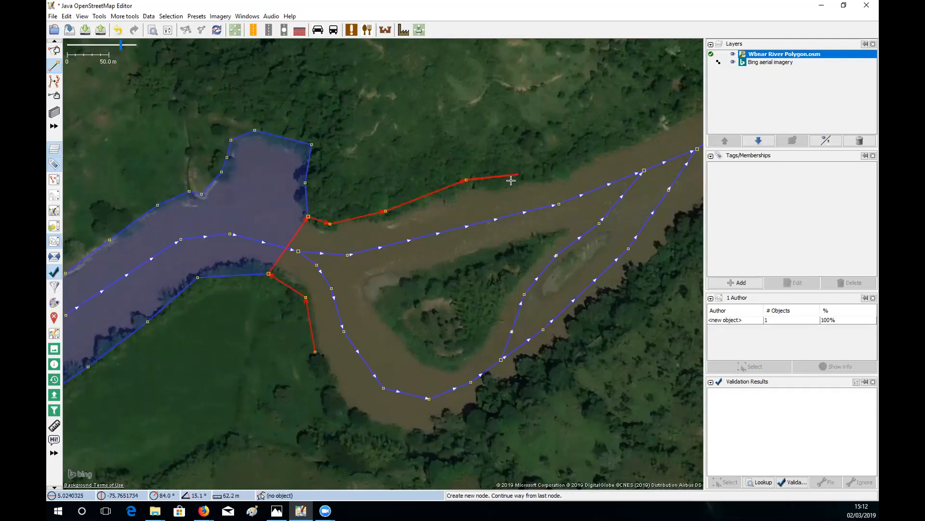
left_click(511, 182)
left_click(557, 171)
left_click_drag(556, 170, 506, 204)
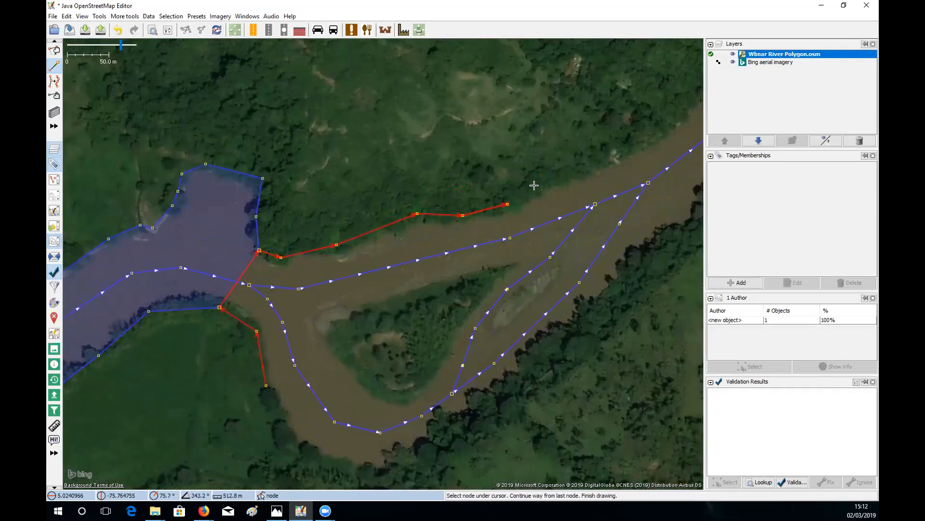
left_click(544, 186)
left_click(572, 172)
left_click(596, 169)
left_click_drag(621, 148, 554, 190)
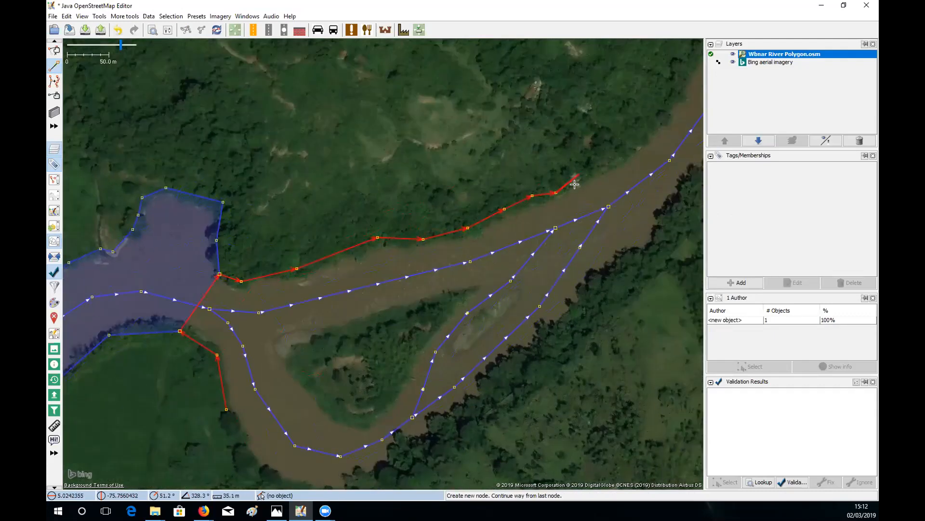
left_click(574, 186)
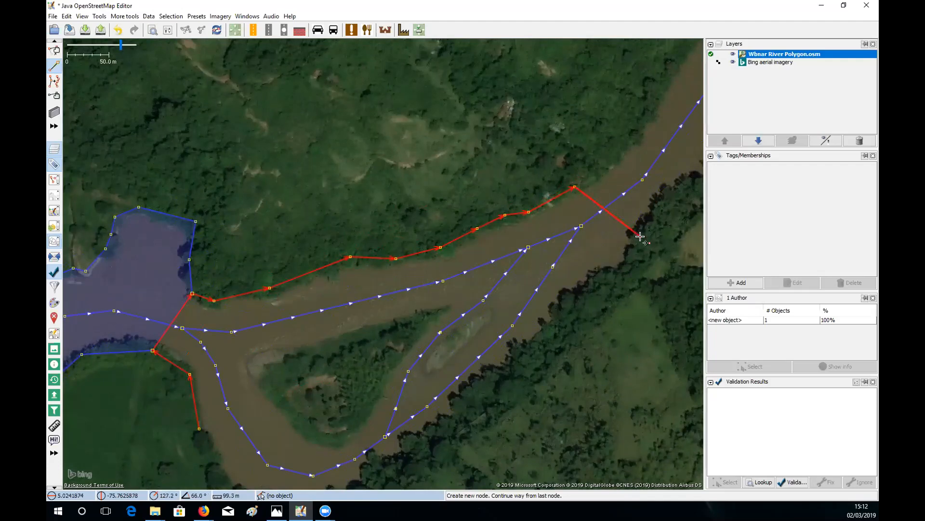
- Carry the outline across the river and trace the south bank back westward
left_click(641, 237)
left_click(622, 271)
left_click(598, 284)
left_click_drag(622, 282, 649, 244)
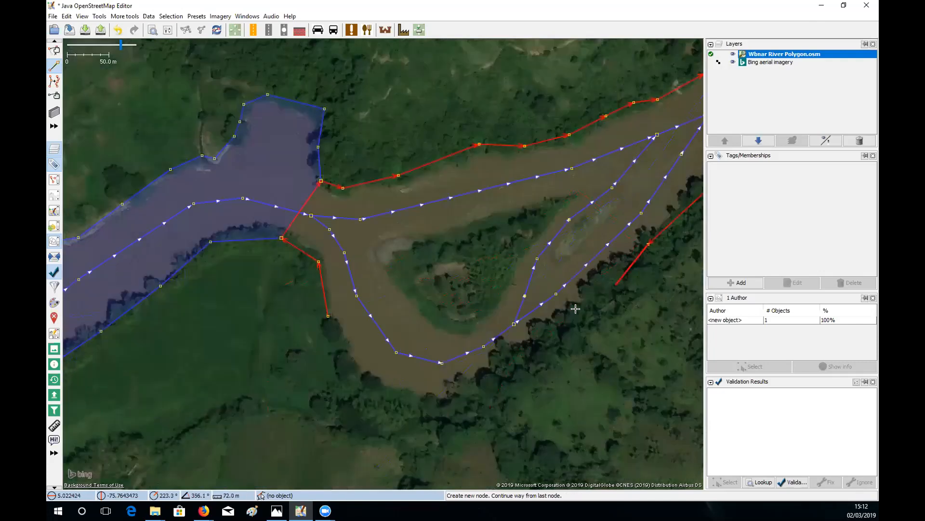
left_click(578, 309)
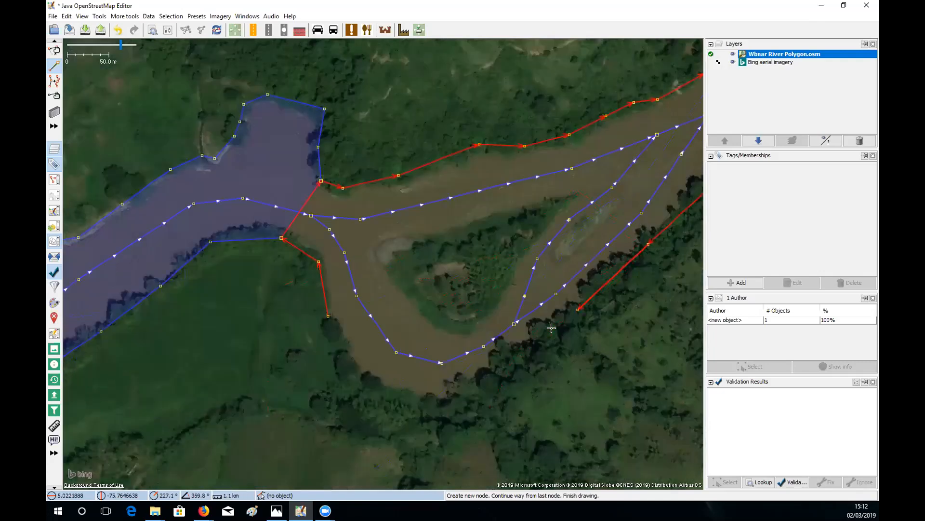
left_click(577, 309)
double_click(529, 347)
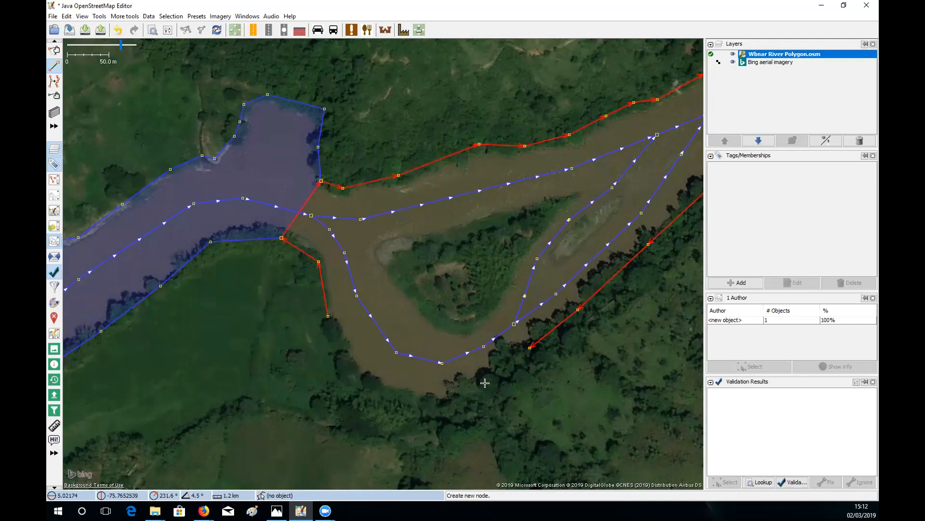
left_click(530, 347)
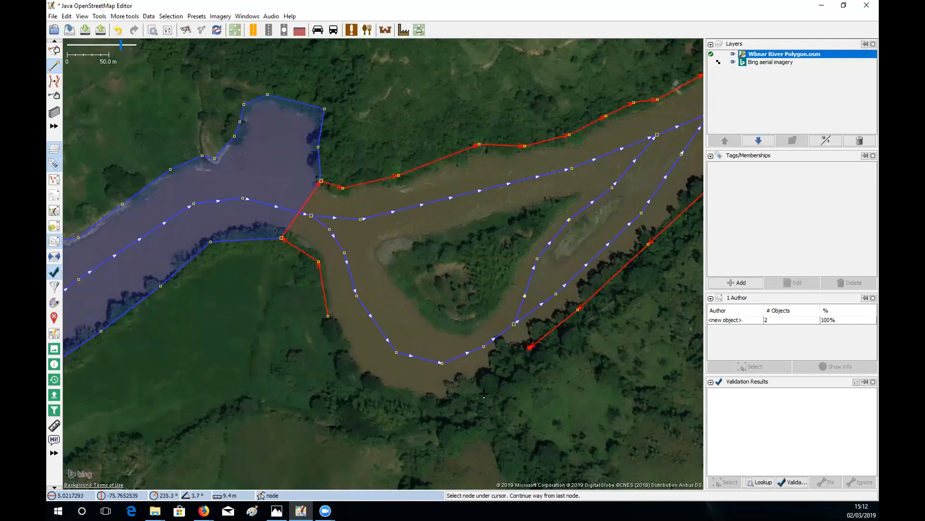
left_click(467, 397)
double_click(427, 405)
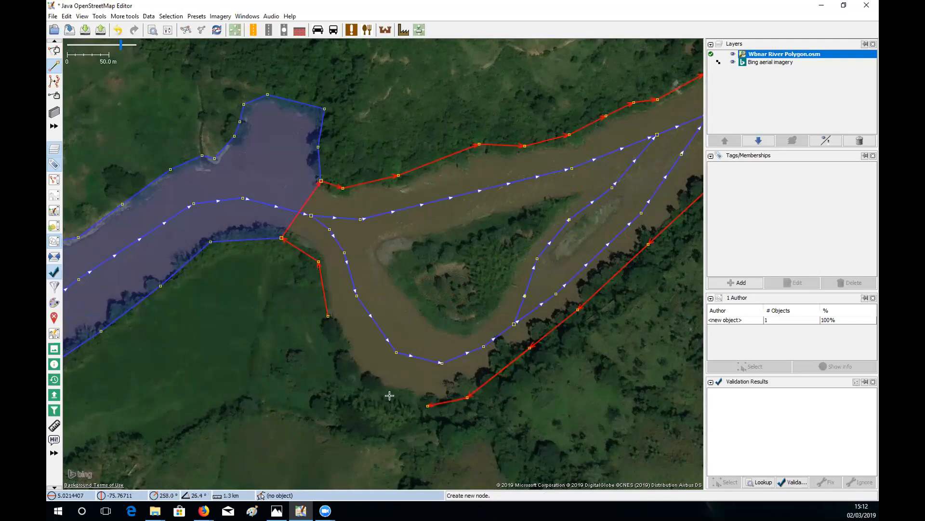
left_click(428, 405)
key("Escape")
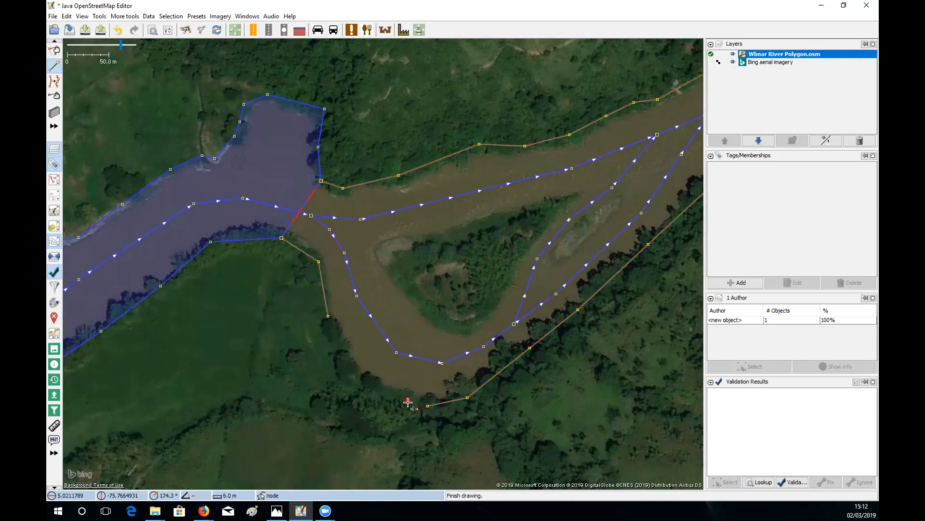
key("Escape")
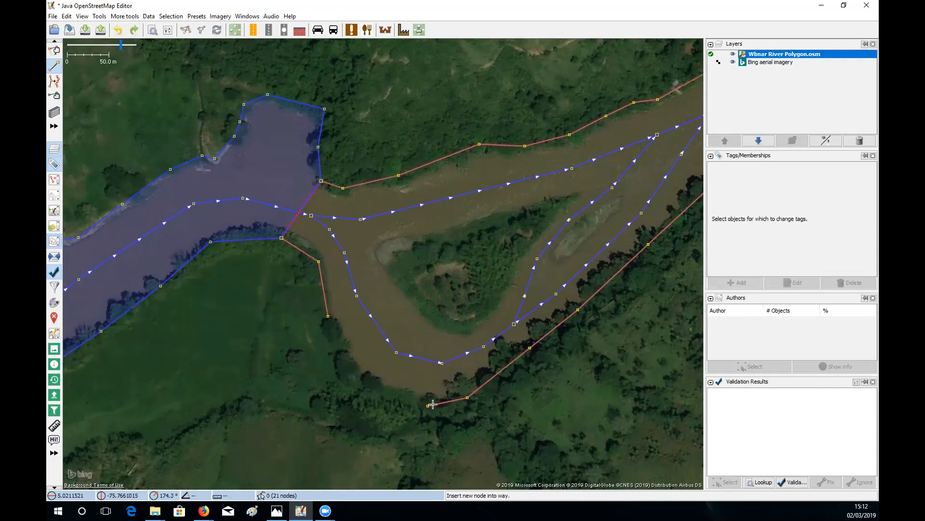
- Undo a stray node, close the outline at the polygon's corner node, and select the upstream riverbank
left_click(428, 406)
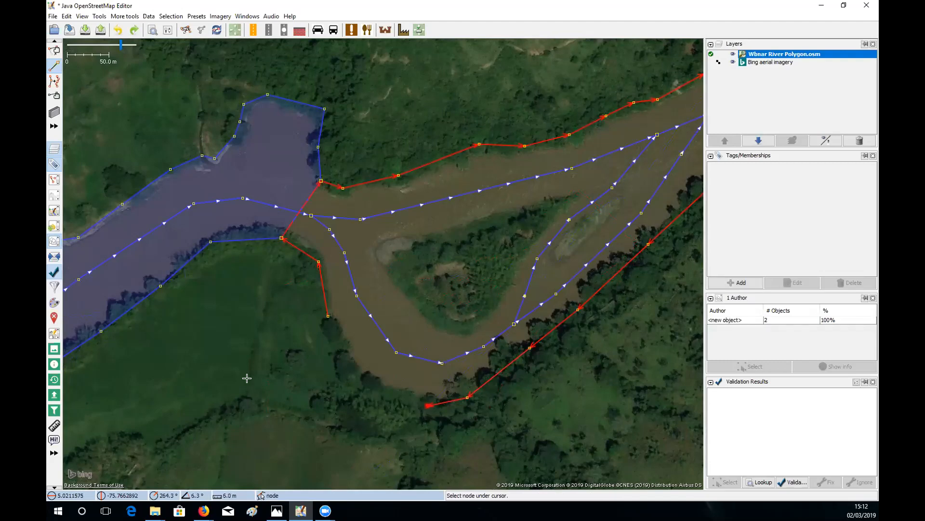
left_click(407, 398)
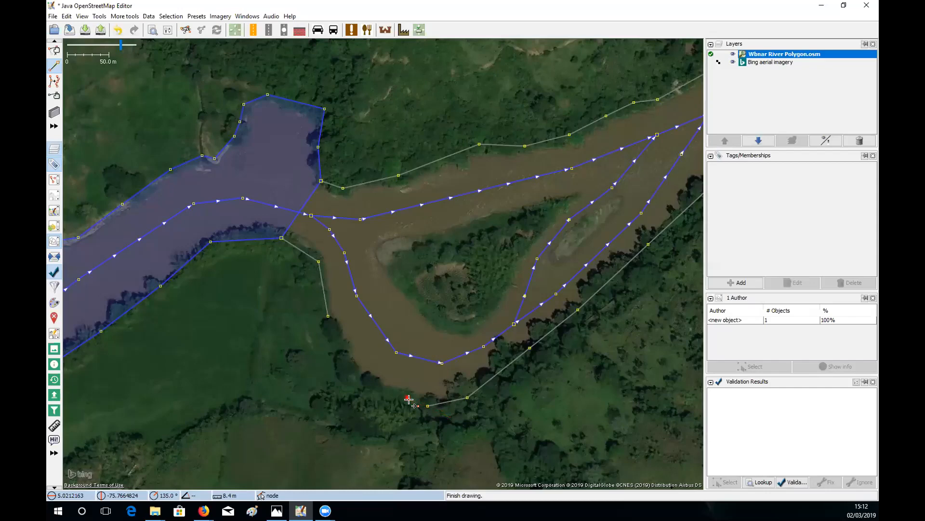
key("Escape")
key("ctrl+z")
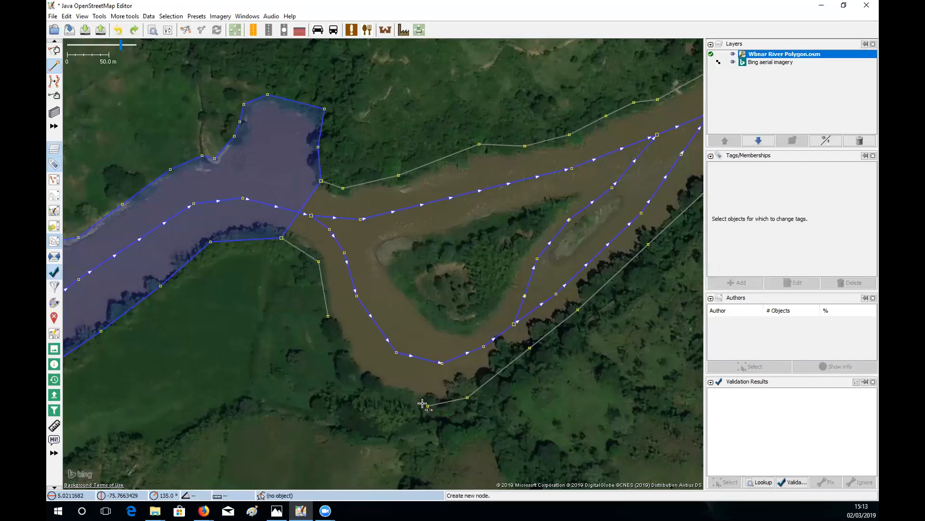
left_click(427, 405)
left_click(353, 373)
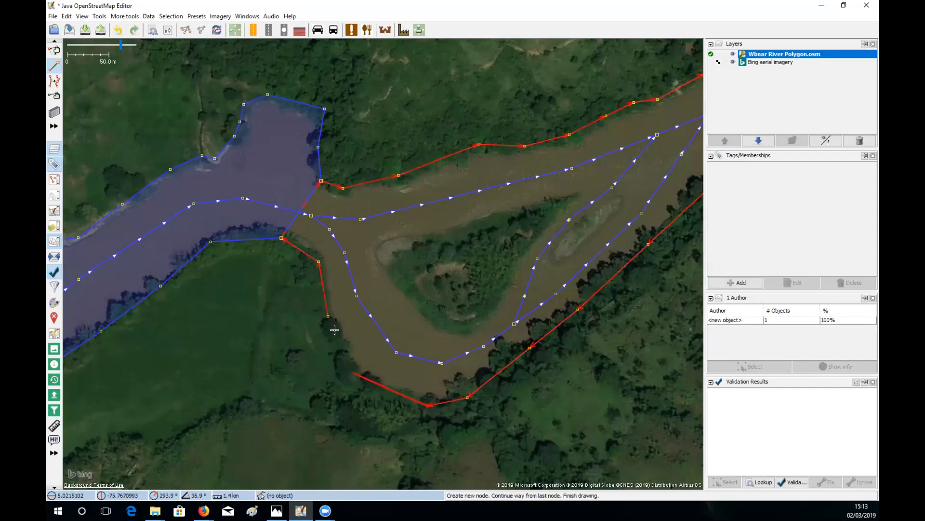
left_click(326, 315)
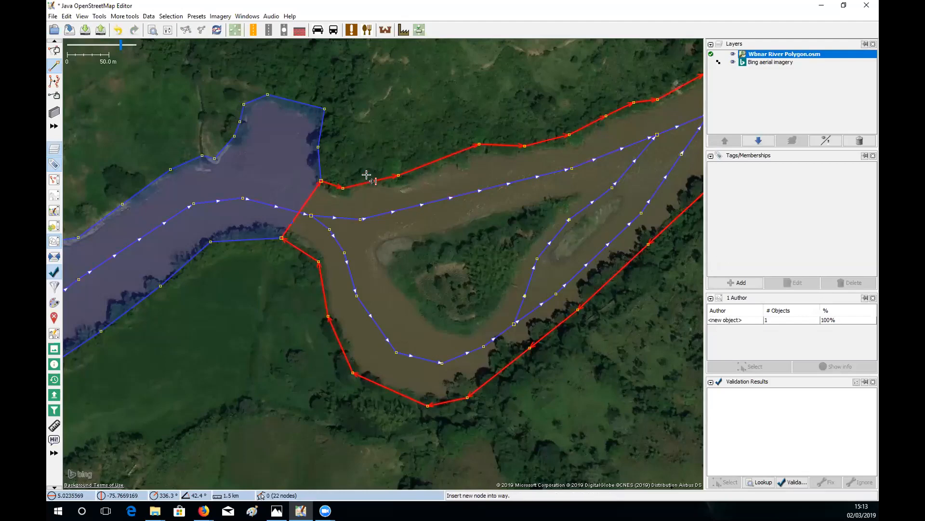
key("Escape")
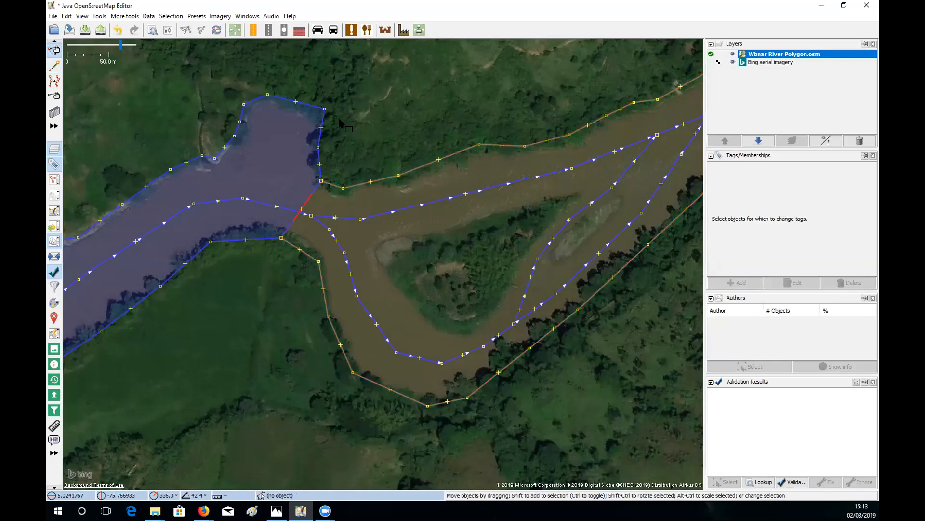
left_click(322, 122)
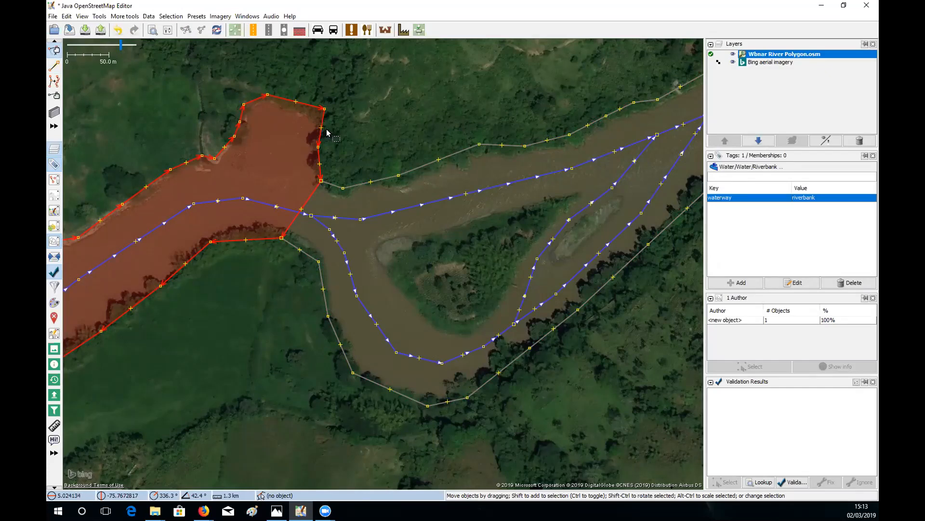
- Give the new braided-section outline the waterway=riverbank tag and pan to confirm its blue water fill
left_click(386, 177)
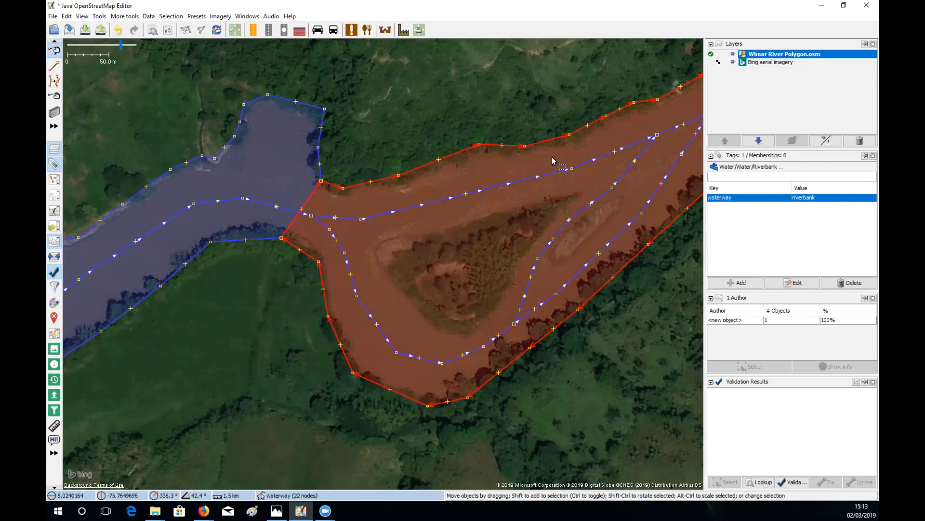
left_click(491, 214)
left_click_drag(495, 217, 450, 226)
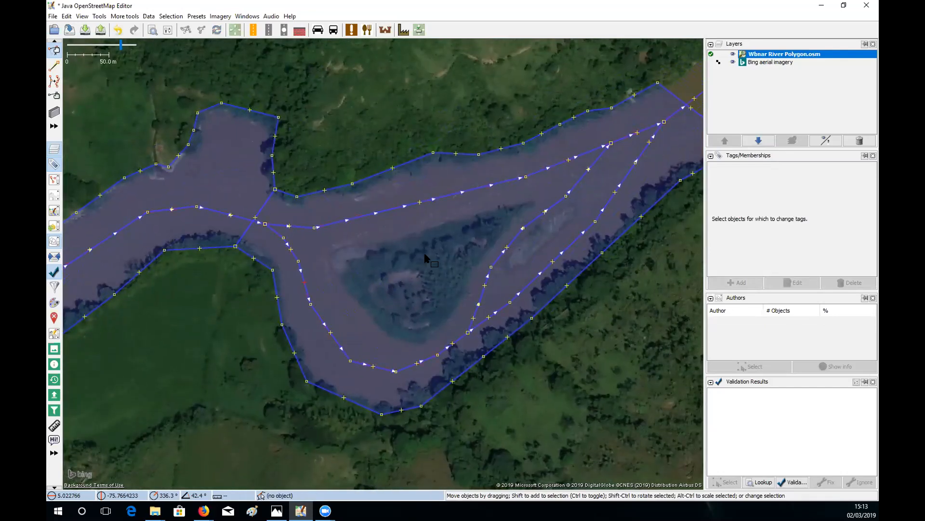
left_click_drag(405, 257, 450, 247)
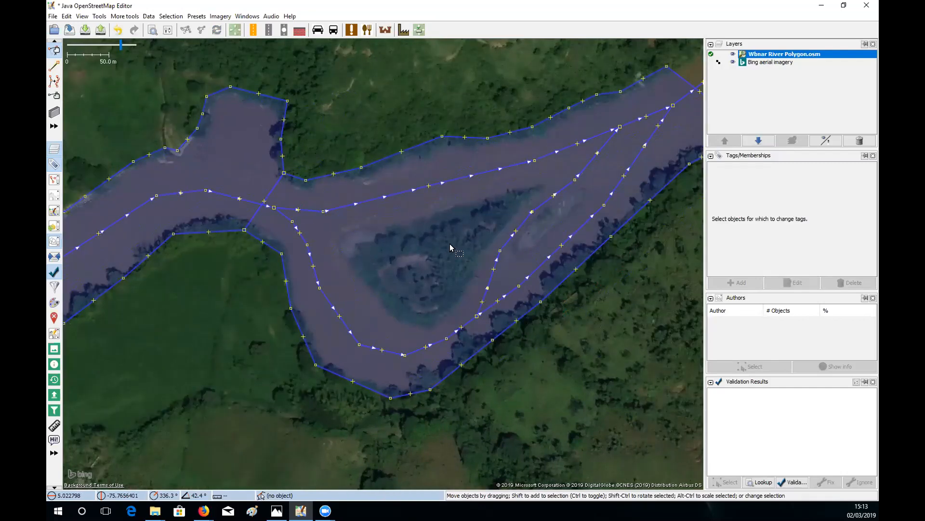
- Trace a way around the large wooded islet's edge, ending back at the first node
key("a")
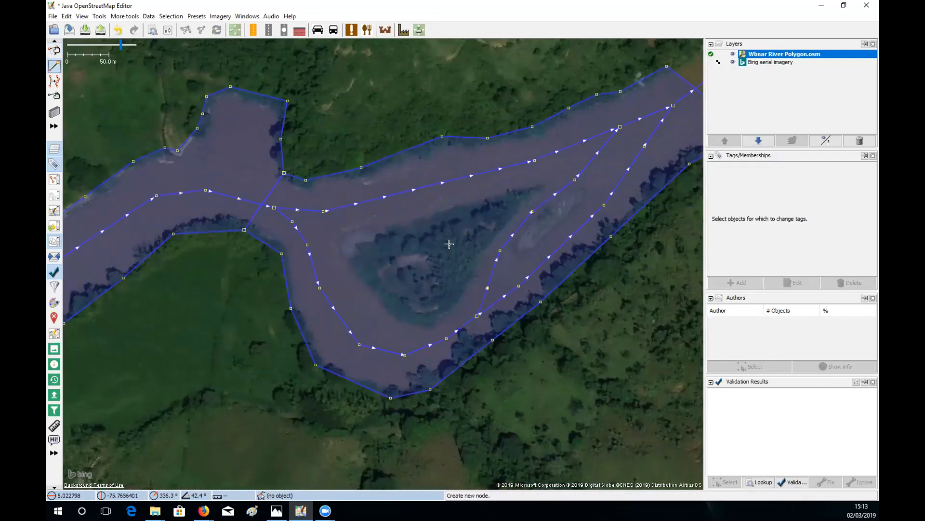
left_click(338, 244)
left_click(351, 233)
left_click(386, 229)
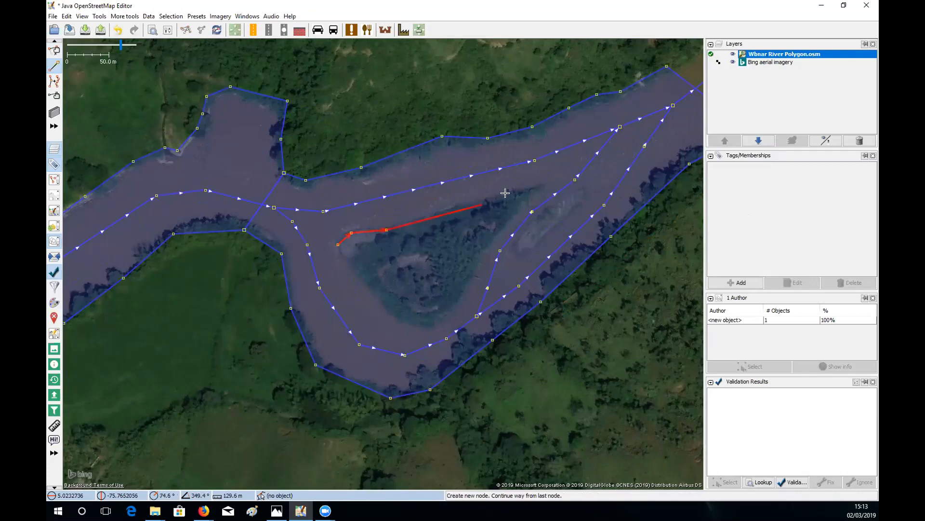
left_click(542, 185)
left_click(541, 190)
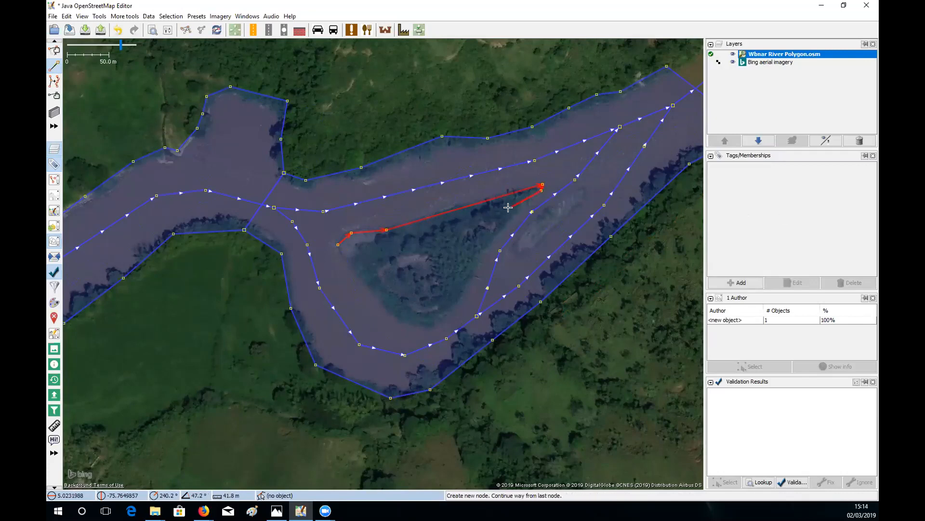
left_click(511, 208)
left_click(479, 250)
left_click(470, 280)
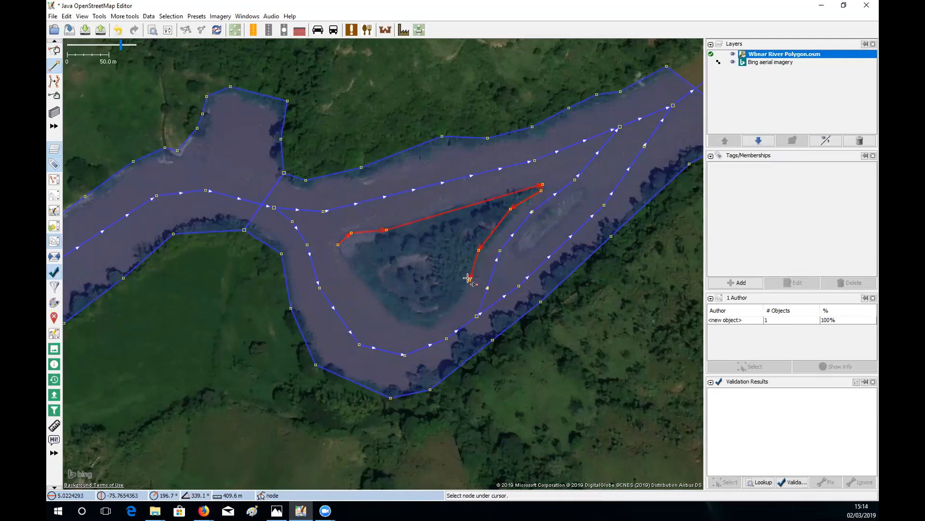
left_click(444, 311)
left_click(426, 322)
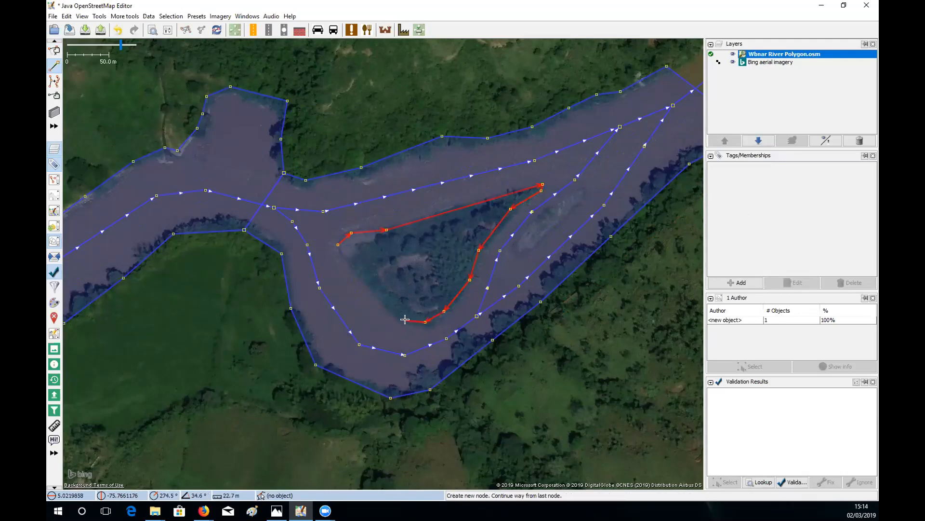
left_click(397, 315)
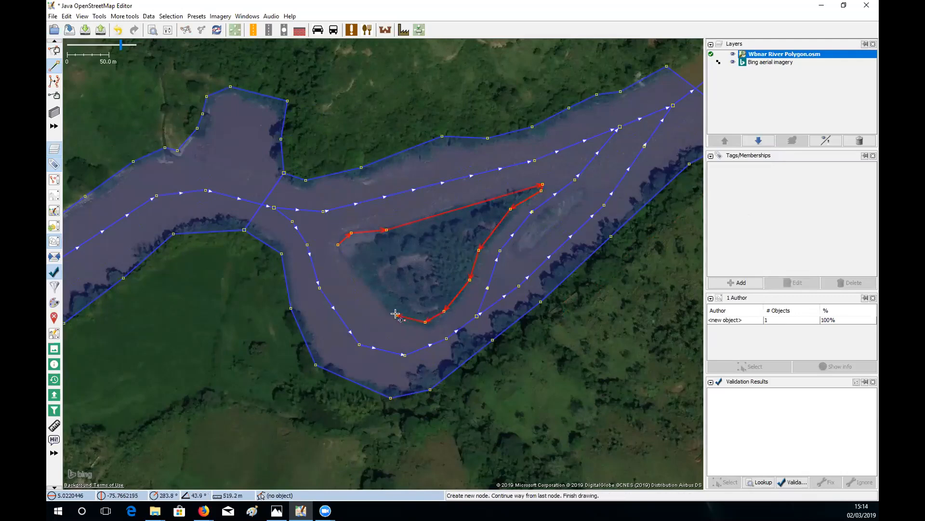
left_click(340, 244)
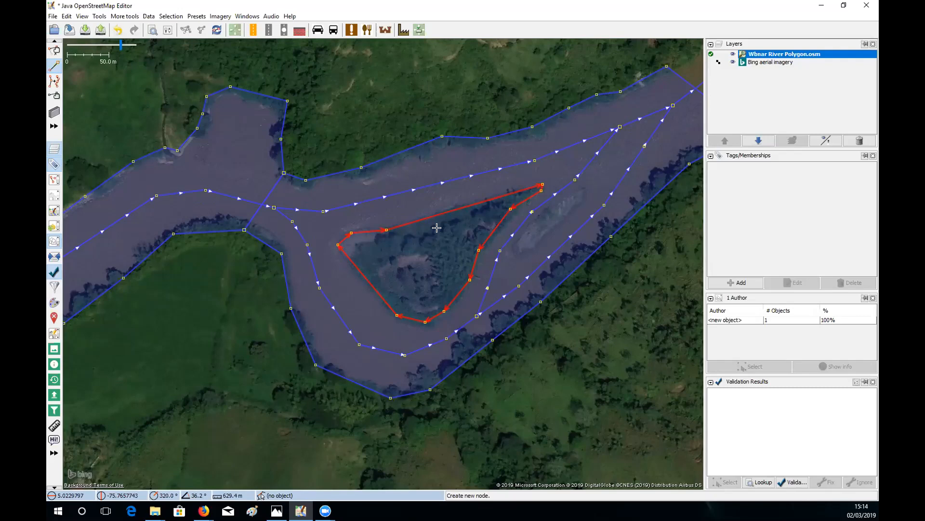
- Tag the closed triangular islet outline with place=islet
key("s")
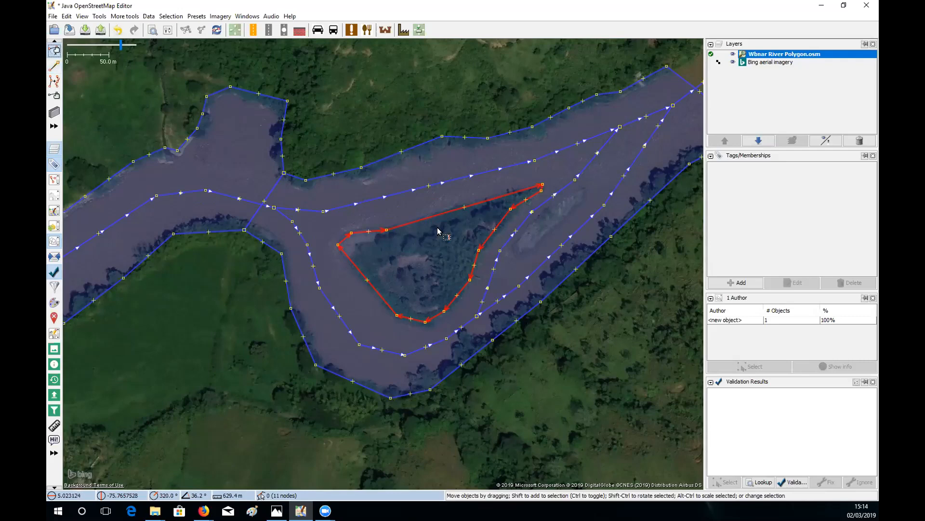
left_click(743, 283)
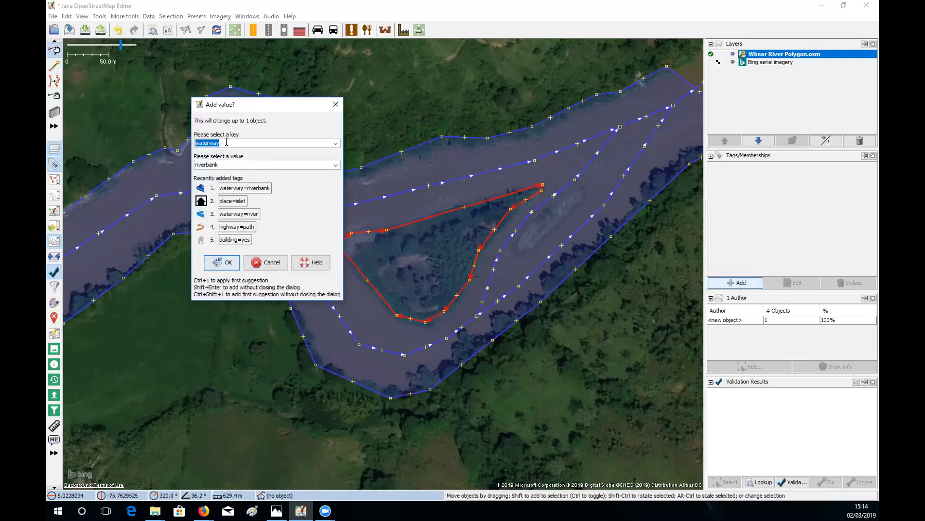
left_click(227, 142)
left_click_drag(242, 146, 183, 143)
type("place")
left_click(335, 165)
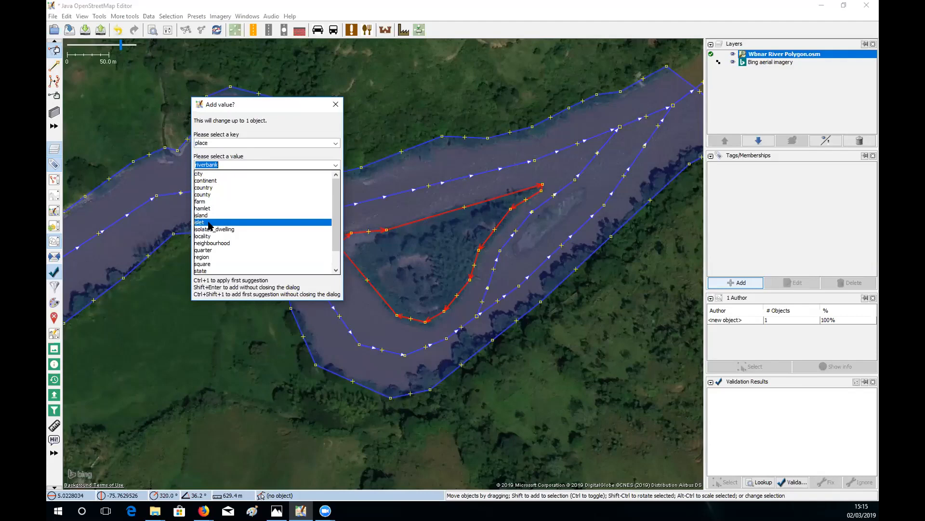
left_click(210, 223)
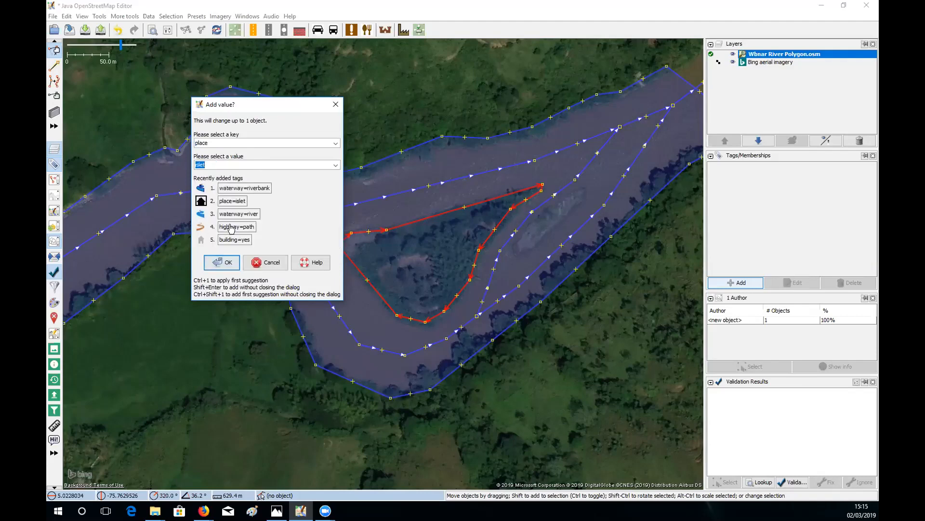
key("Return")
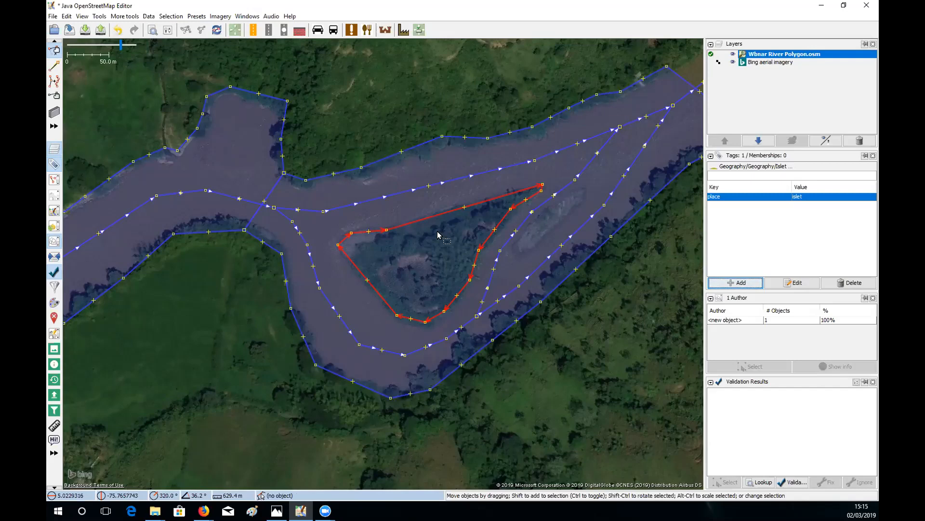
- Create a multipolygon from the braided-section riverbank outline and the triangular islet
left_click(424, 143, "shift")
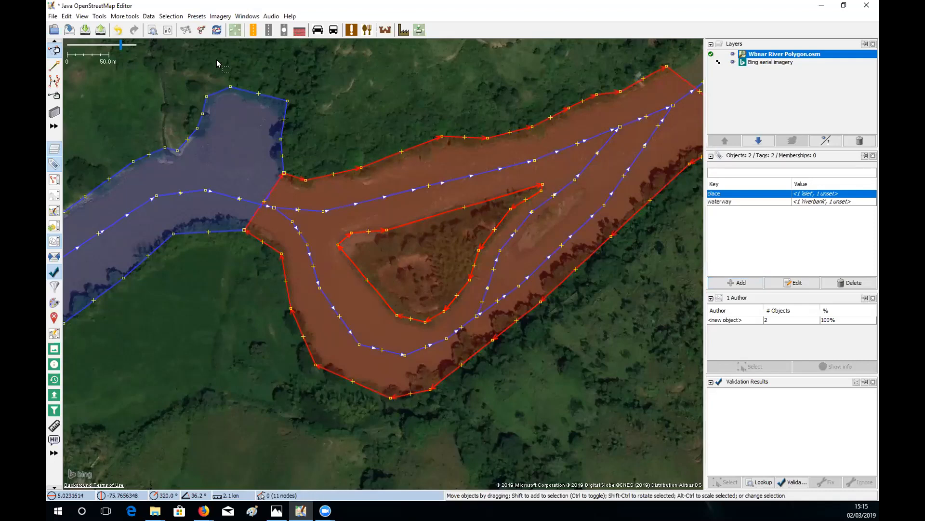
left_click(100, 16)
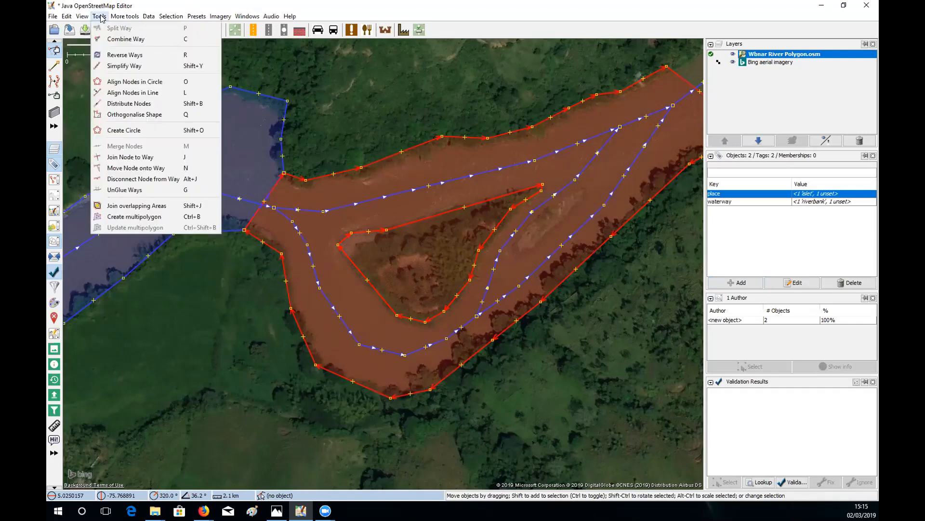
left_click(142, 217)
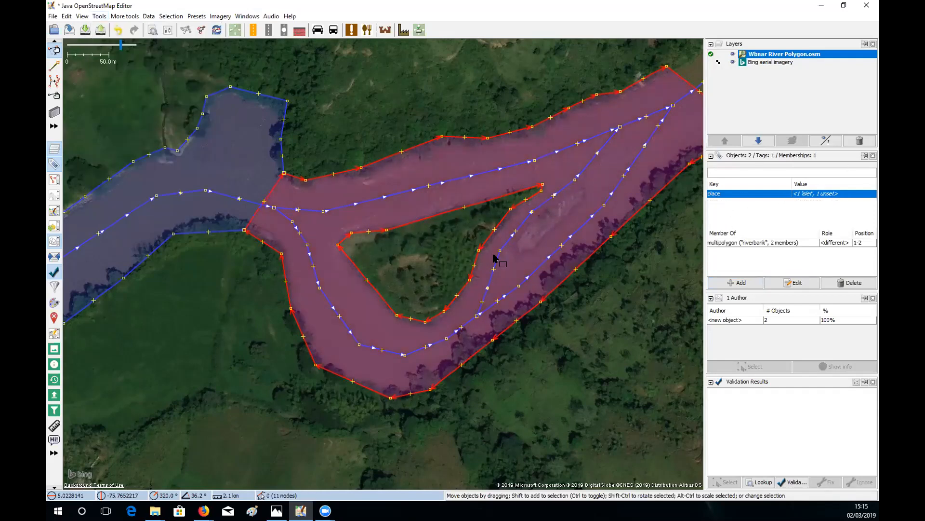
- Check the outer and inner member roles, then bring the smaller sandbar into view
left_click(565, 316)
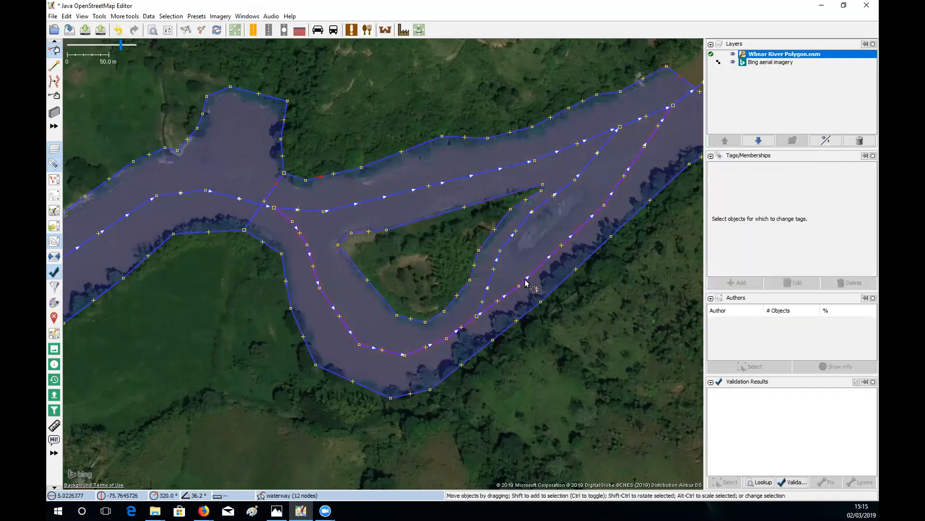
left_click(565, 284)
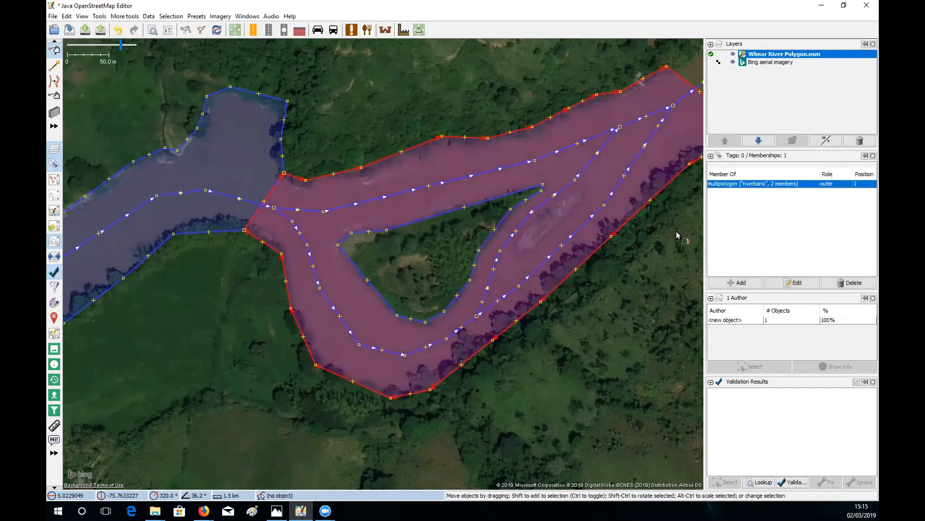
left_click(486, 239)
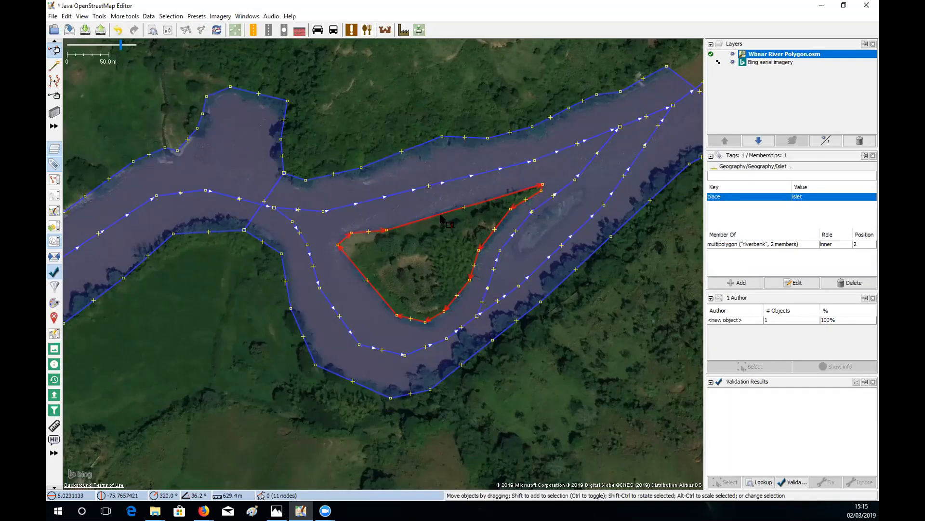
left_click(432, 267)
left_click(413, 148)
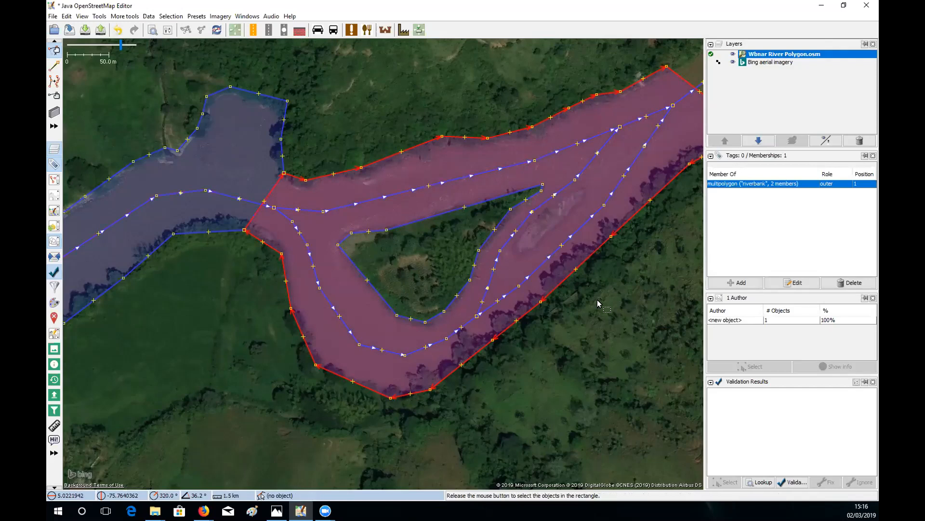
left_click(611, 311)
scroll(586, 289, "down", 2)
scroll(583, 299, "down", 1)
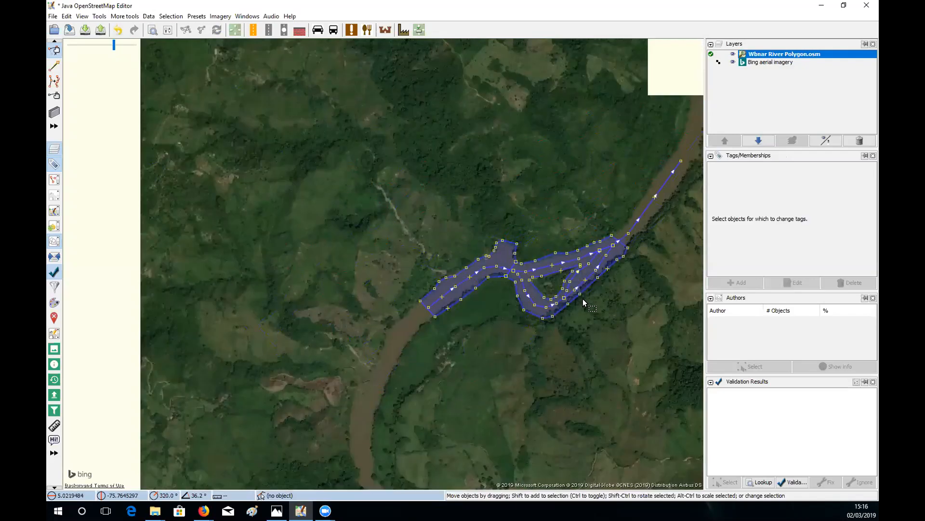
scroll(582, 299, "up", 5)
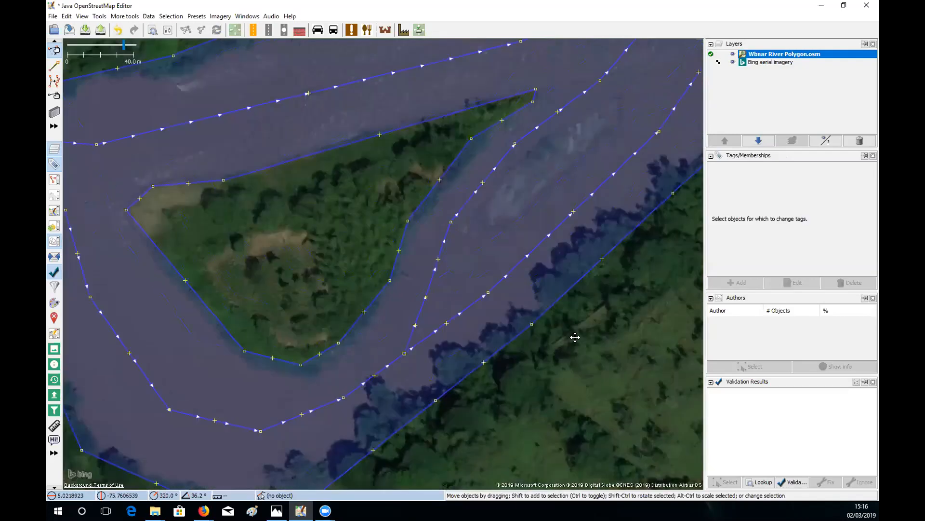
left_click_drag(575, 337, 572, 323)
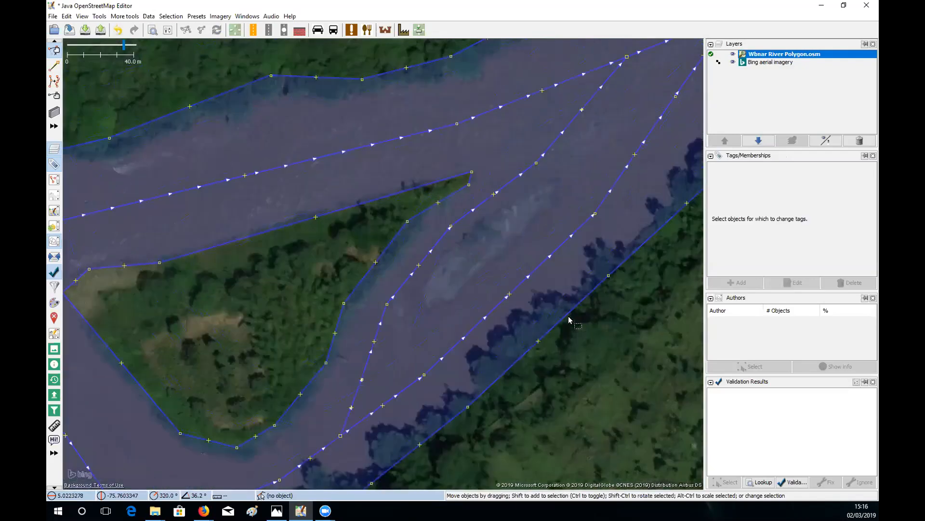
left_click_drag(513, 251, 564, 250)
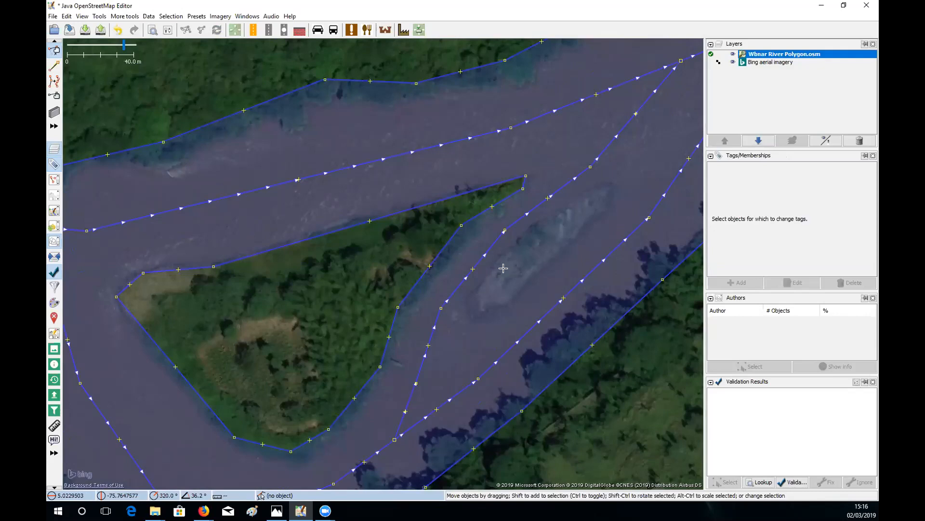
- Start outlining the small sandbar along its north edge and around its eastern tip
key("a")
left_click(473, 318)
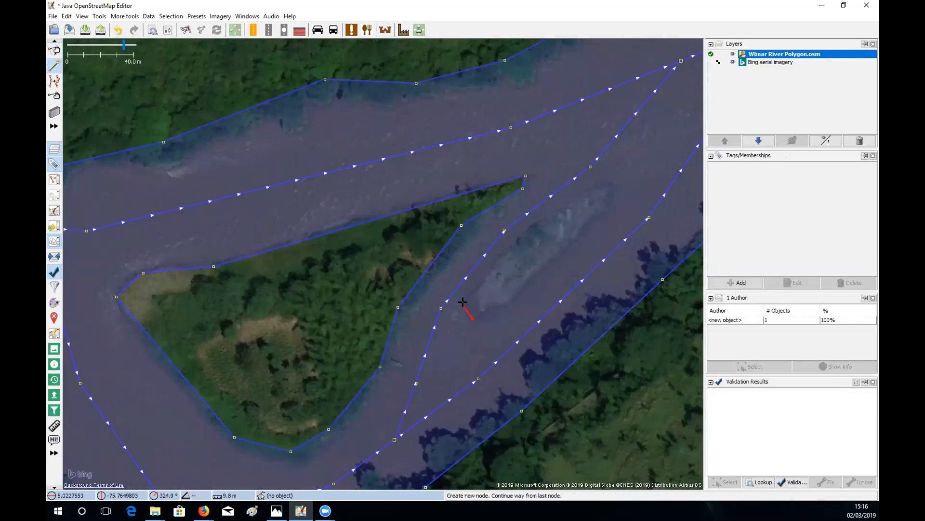
left_click(464, 300)
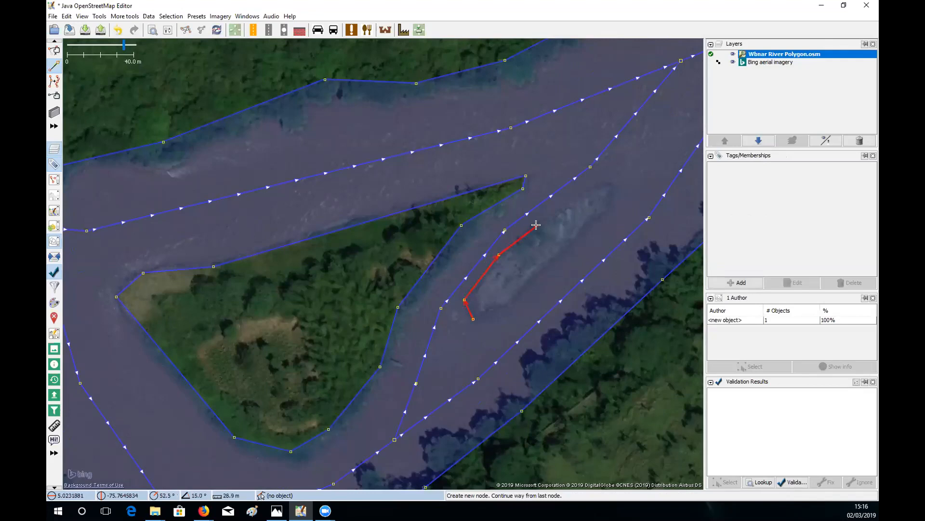
left_click(537, 225)
left_click(606, 186)
left_click(604, 208)
left_click(582, 223)
left_click(574, 239)
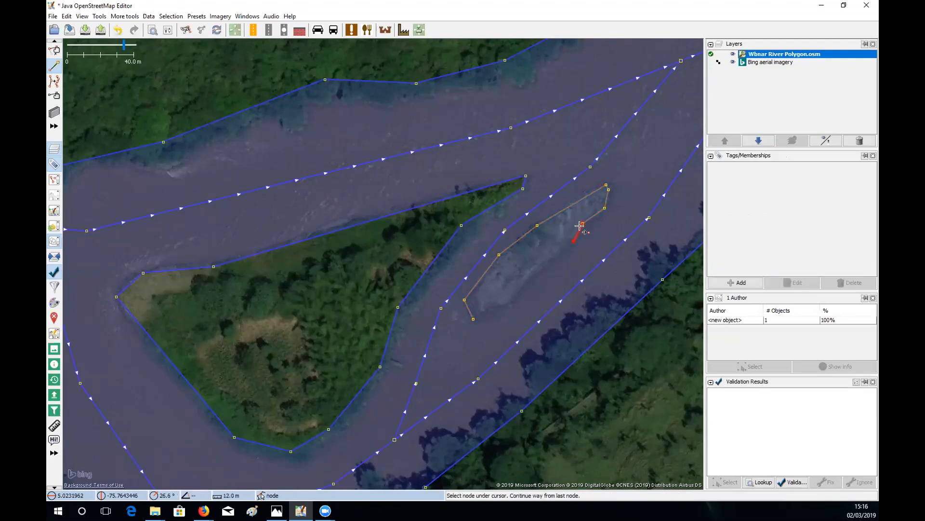
- Undo a stray segment and finish the 12-node sandbar ring on its start node
key("Escape")
key("ctrl+z")
left_click(583, 223)
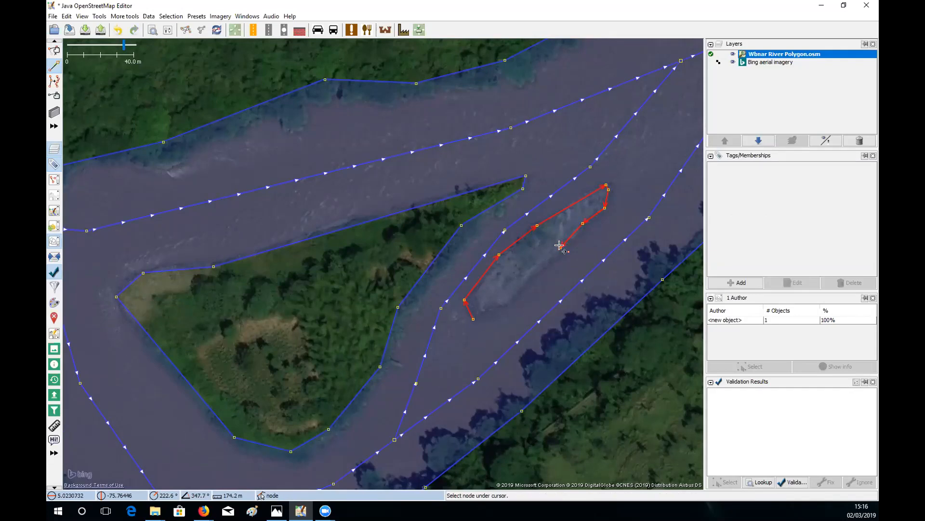
left_click(523, 278)
left_click(512, 298)
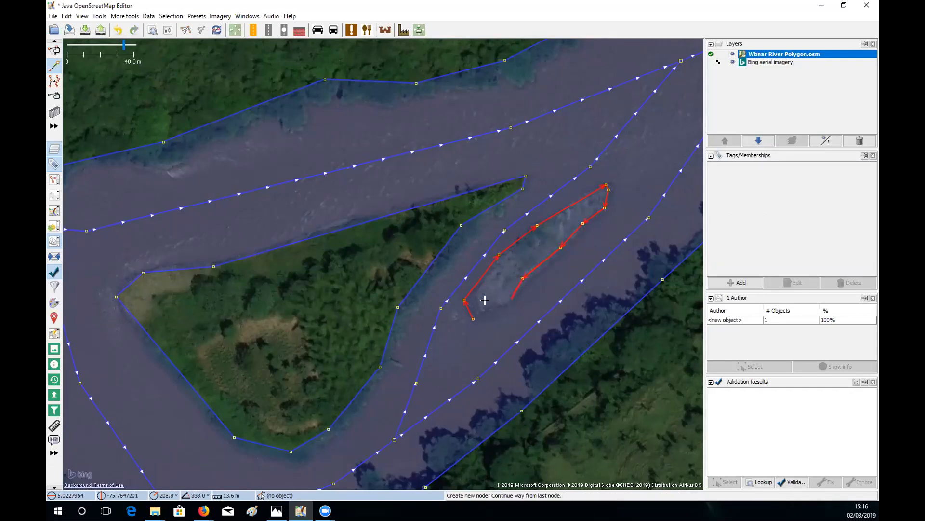
left_click(488, 304)
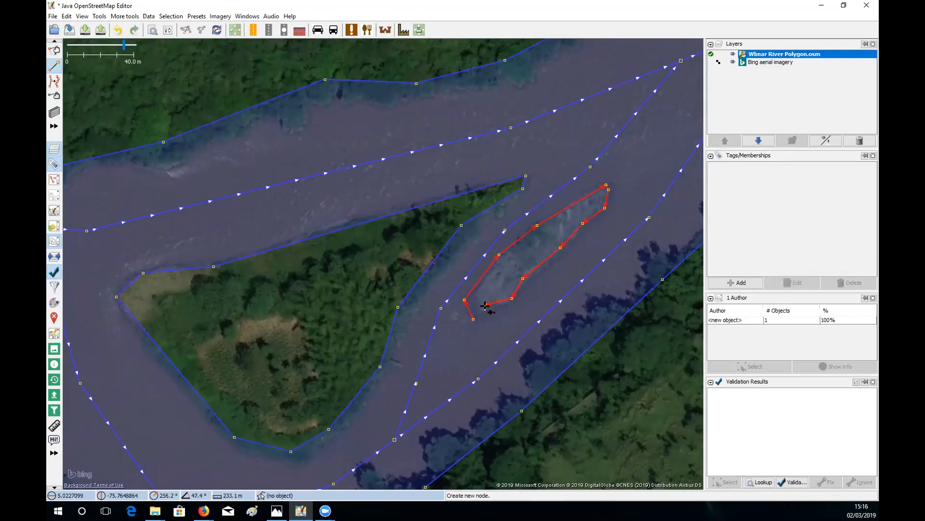
left_click(474, 318)
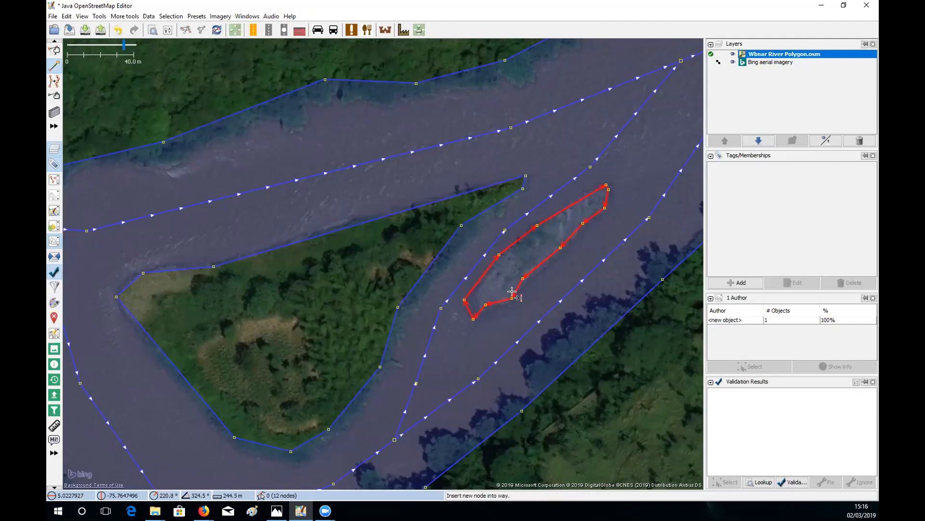
key("s")
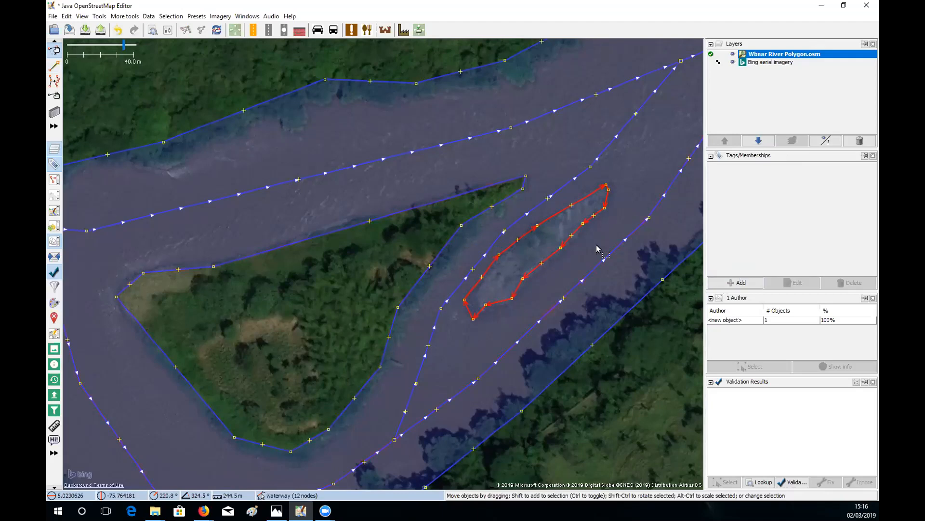
- Tag the 12-node sandbar way place=islet, then zoom out to show the whole river
left_click(729, 282)
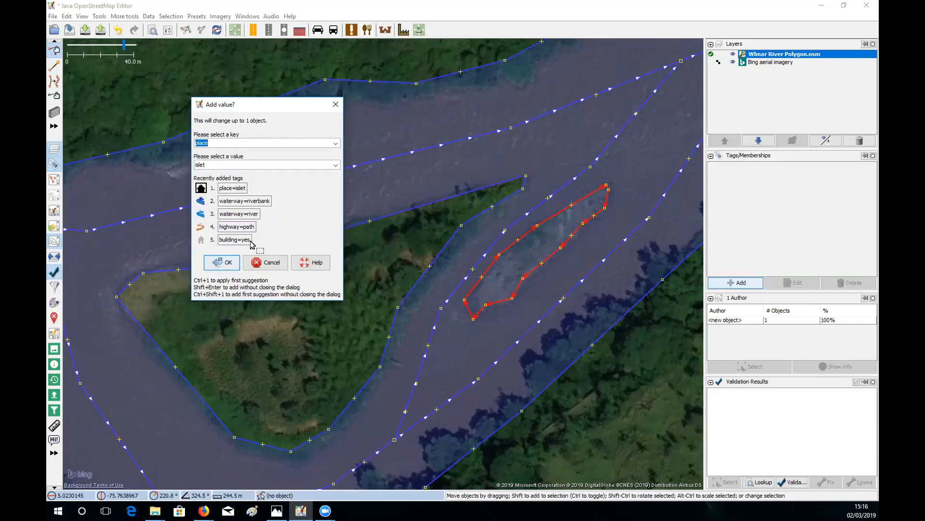
left_click(225, 263)
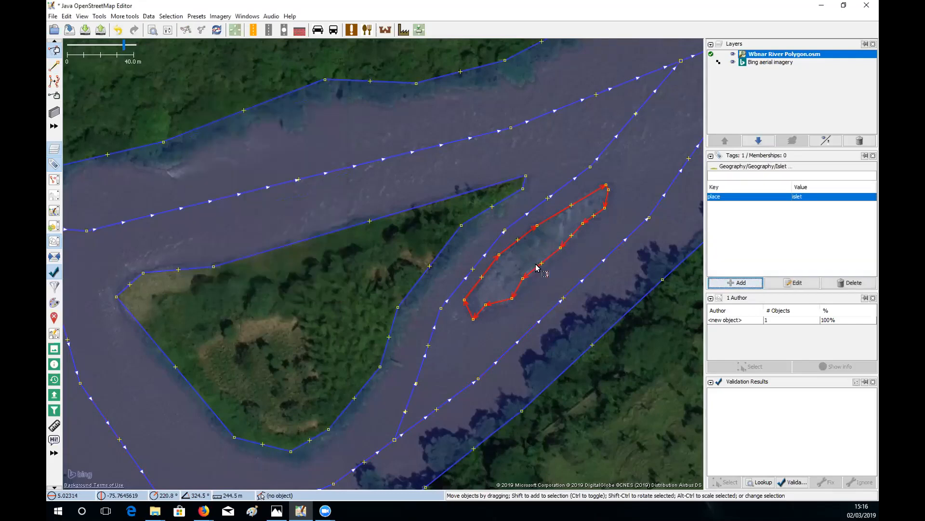
left_click_drag(597, 298, 602, 301)
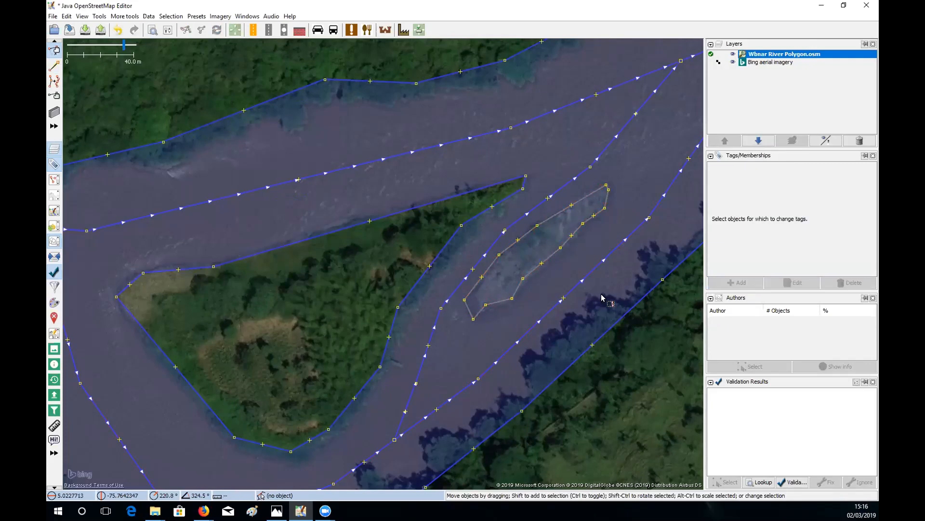
scroll(602, 299, "down", 3)
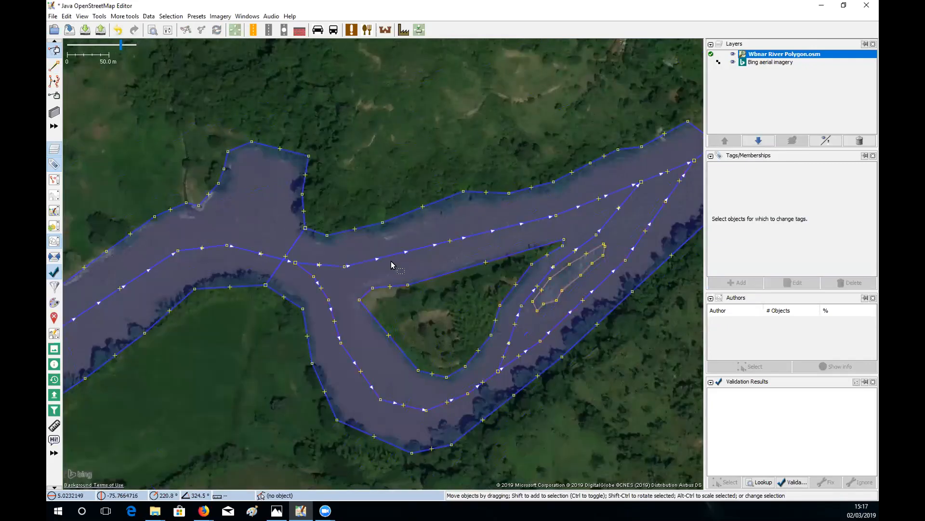
left_click_drag(341, 245, 396, 244)
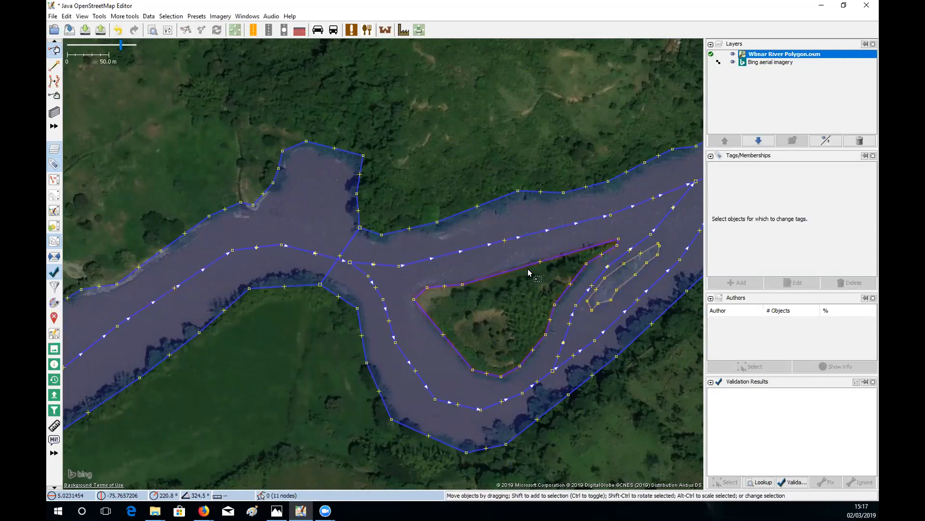
- Add the small sandbar to the riverbank multipolygon as a second inner ring
left_click(614, 271)
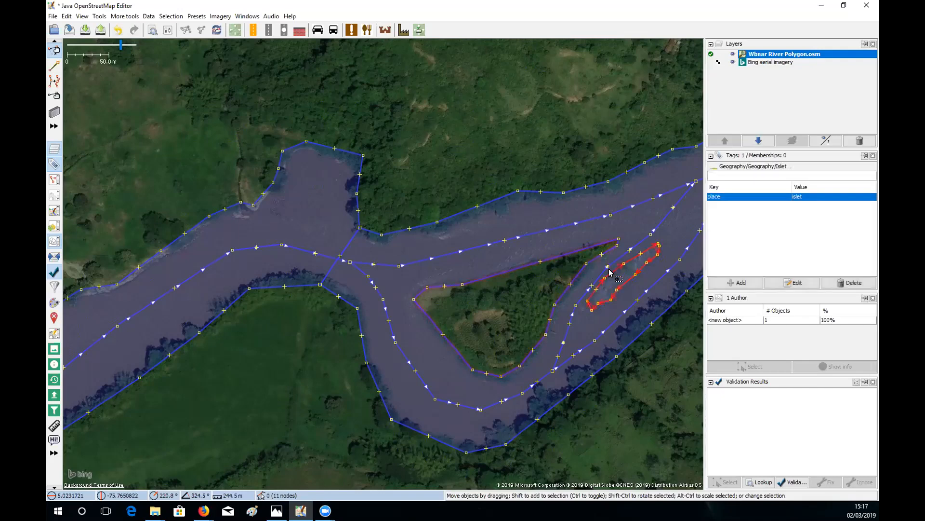
left_click(523, 264, "shift")
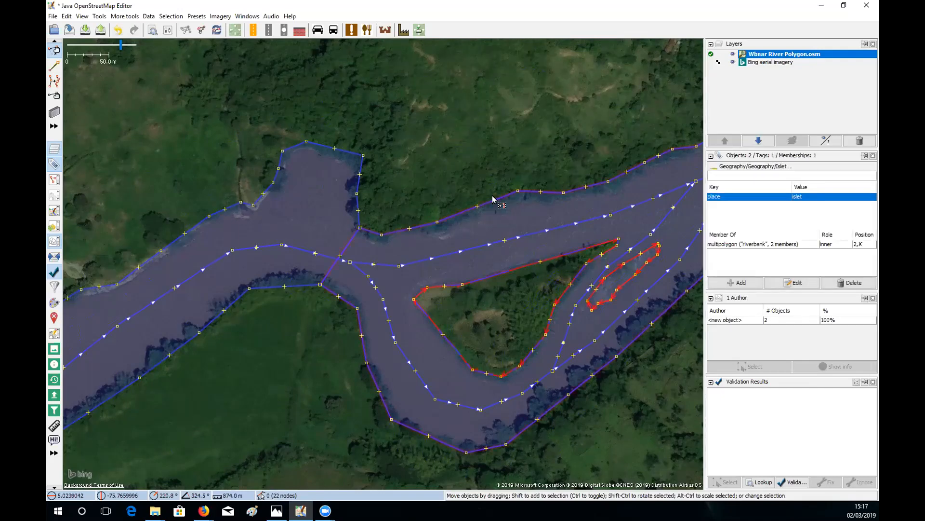
left_click(516, 194, "shift")
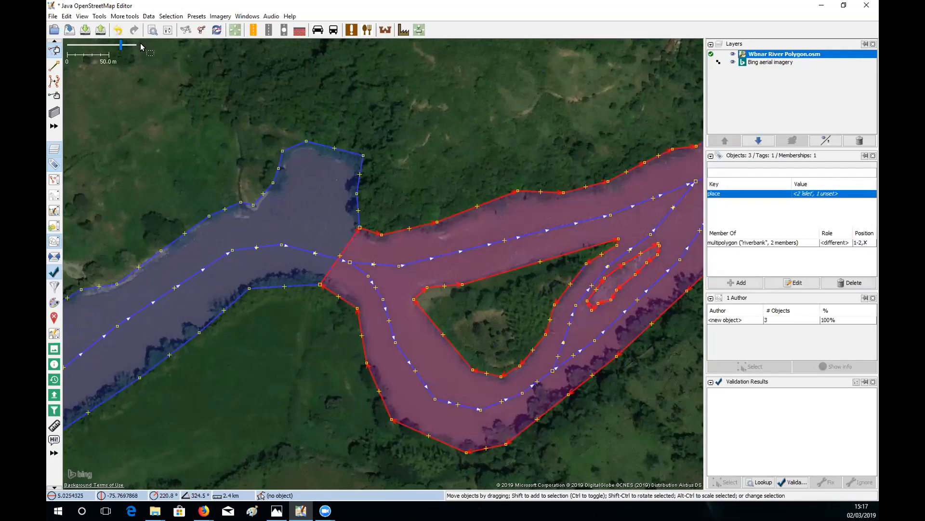
left_click(100, 18)
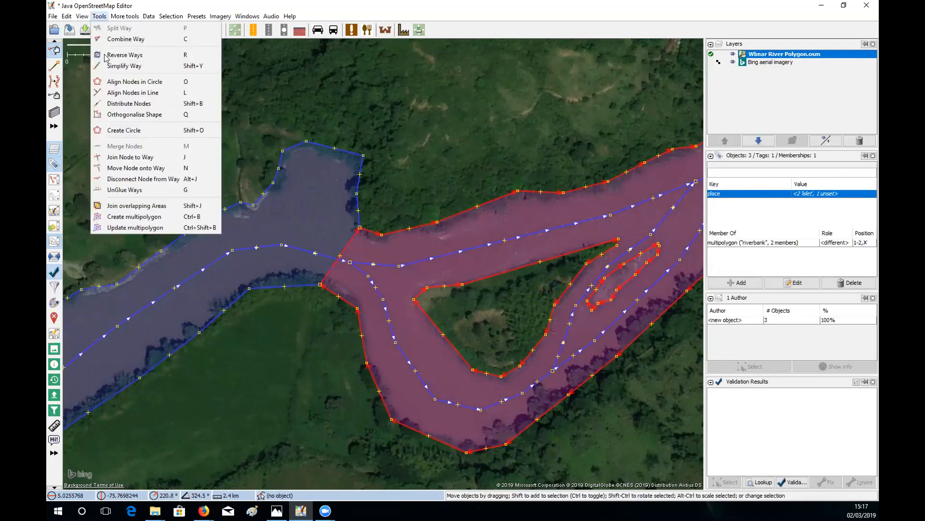
left_click(152, 229)
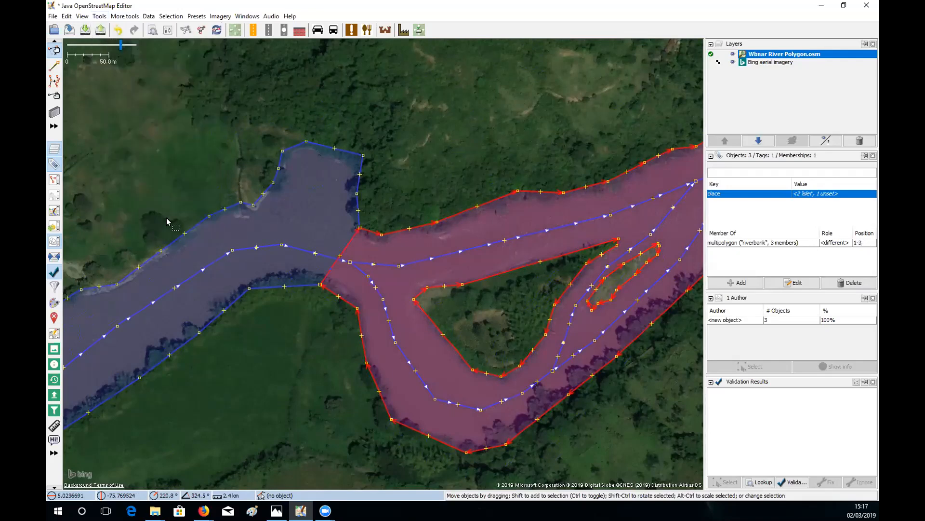
- Check the sandbar's place=islet tag and its inner-ring membership
left_click(423, 149)
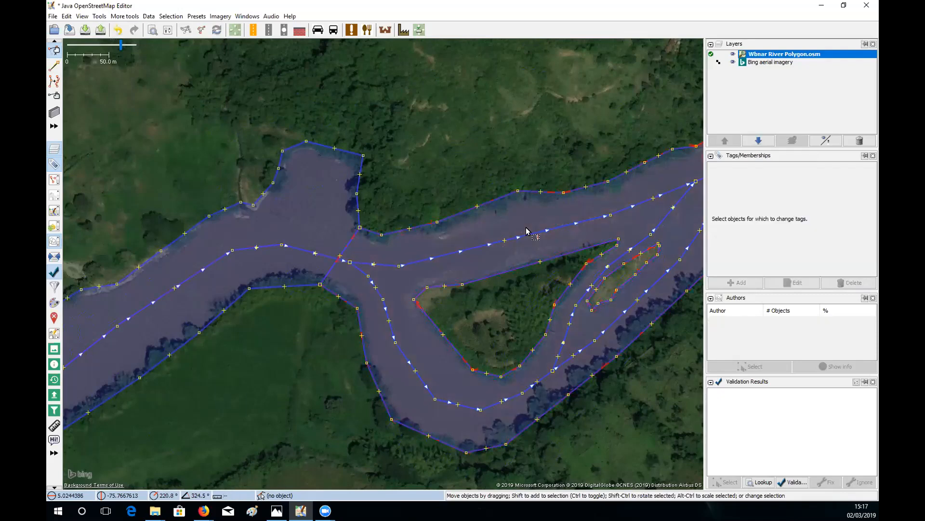
left_click(624, 287)
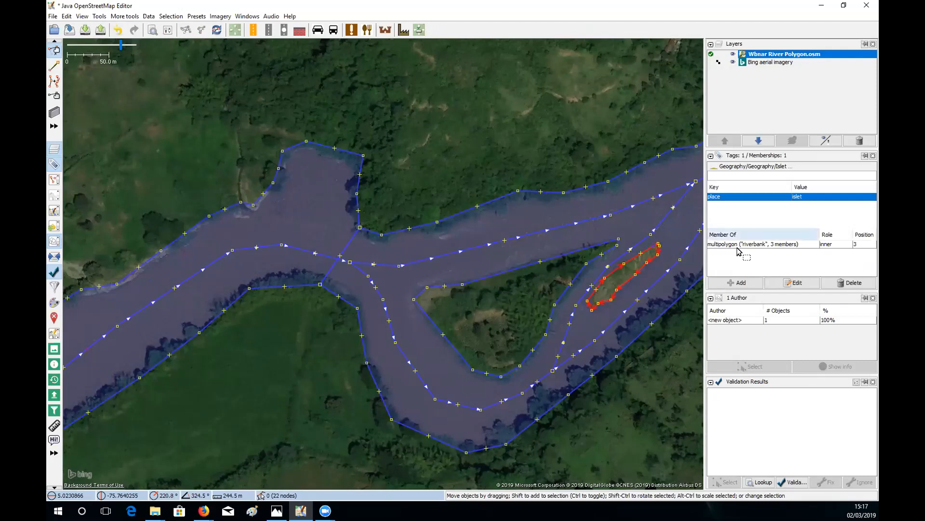
left_click(552, 159)
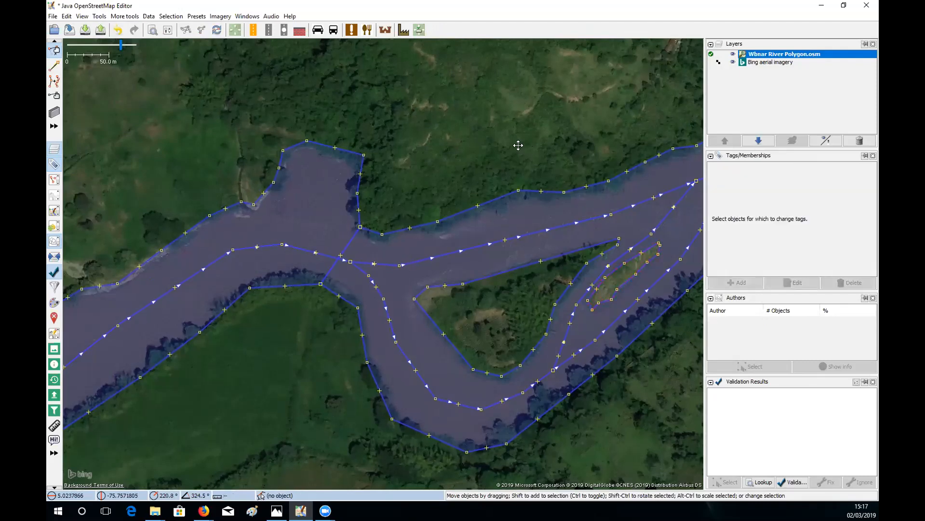
- Drag two south-east bank nodes of the outer riverbank way onto the shoreline
left_click_drag(601, 321, 560, 312)
left_click_drag(427, 292, 433, 261)
left_click_drag(557, 318, 538, 310)
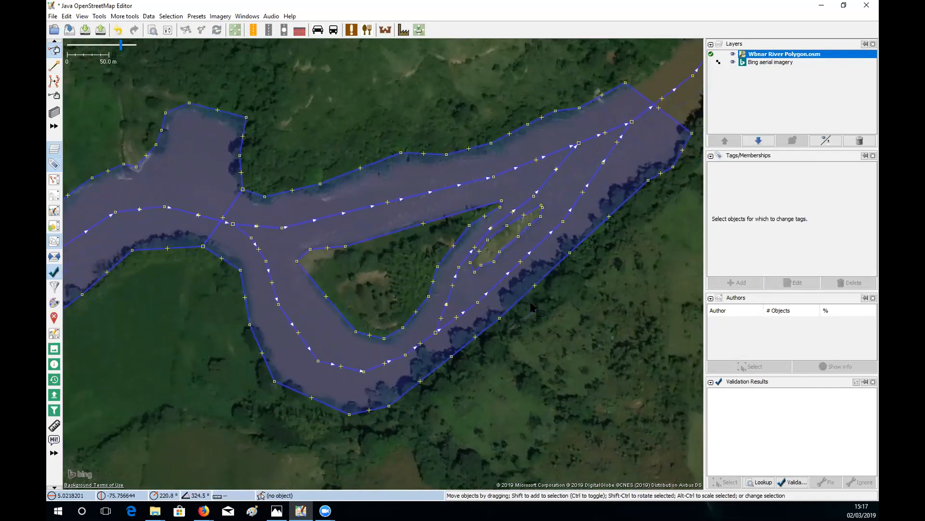
left_click(627, 202)
left_click_drag(629, 216, 607, 260)
scroll(608, 261, "up", 5)
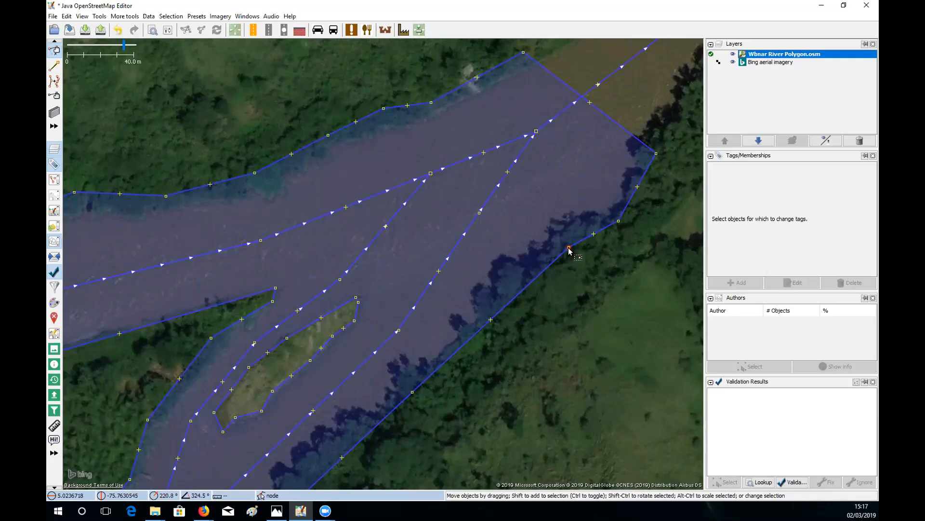
left_click_drag(569, 249, 570, 233)
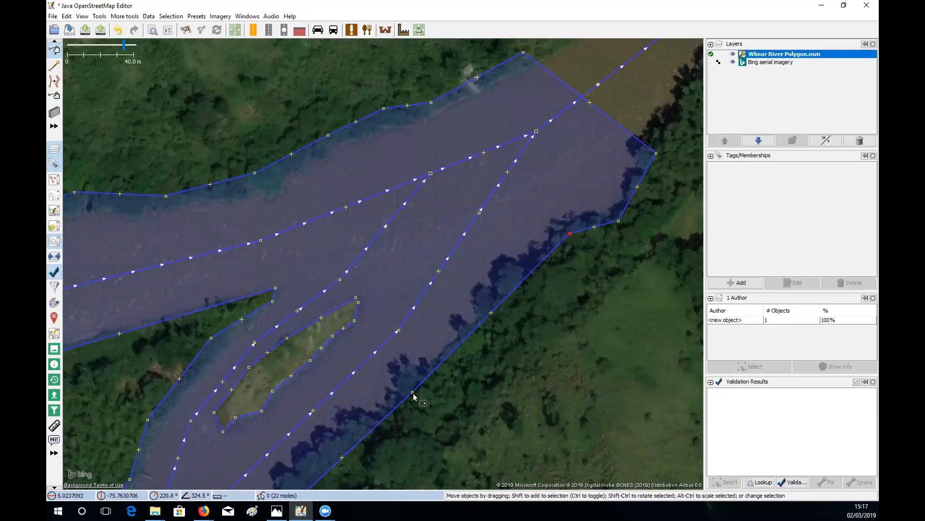
left_click_drag(412, 393, 428, 372)
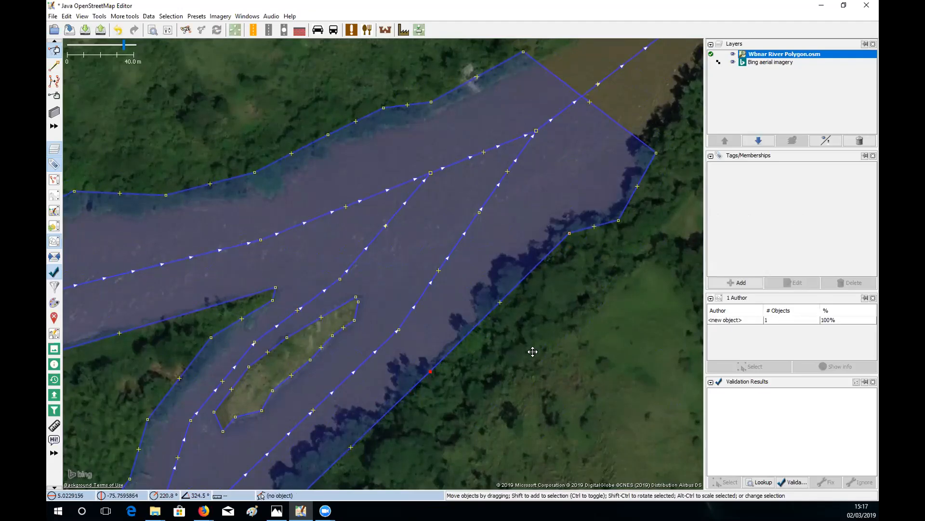
- Add a midpoint node so the boundary follows the bank, then select another bank node
left_click(548, 341)
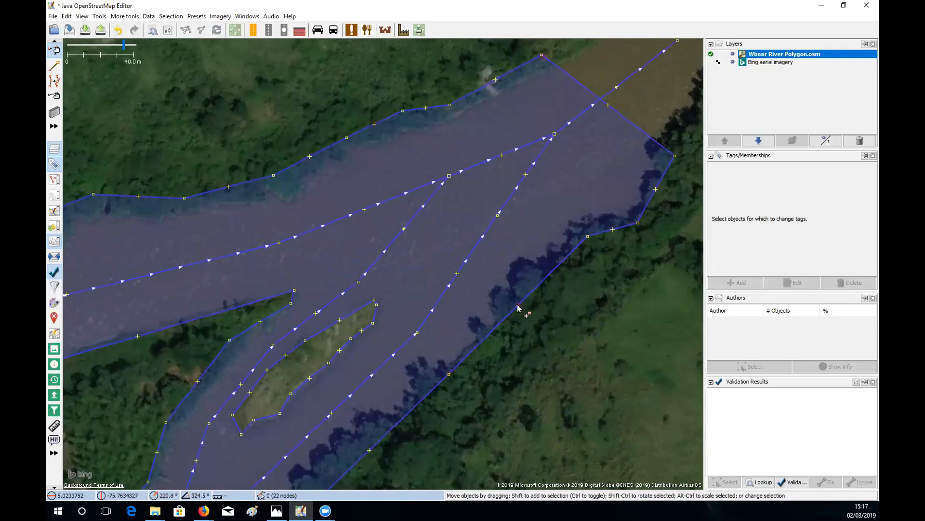
left_click_drag(518, 305, 533, 283)
left_click_drag(614, 320, 670, 293)
left_click(670, 294)
left_click(588, 259)
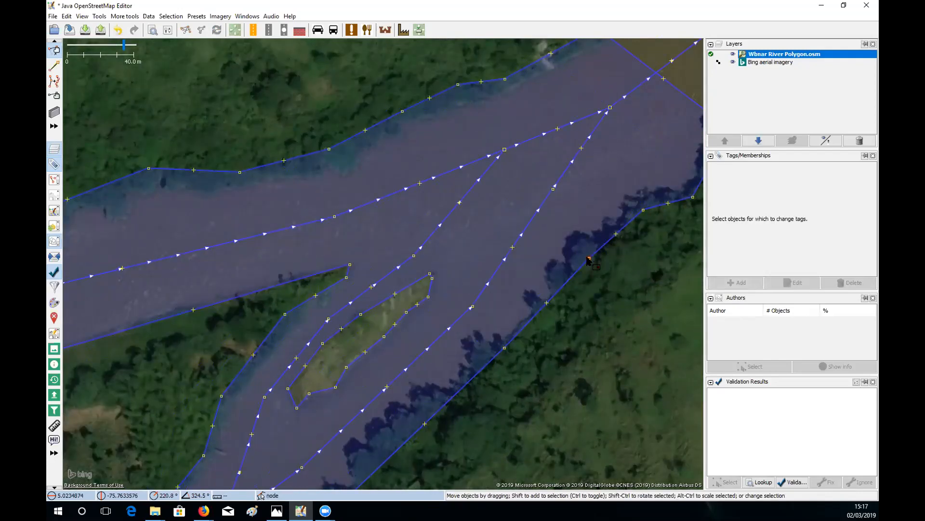
left_click(99, 17)
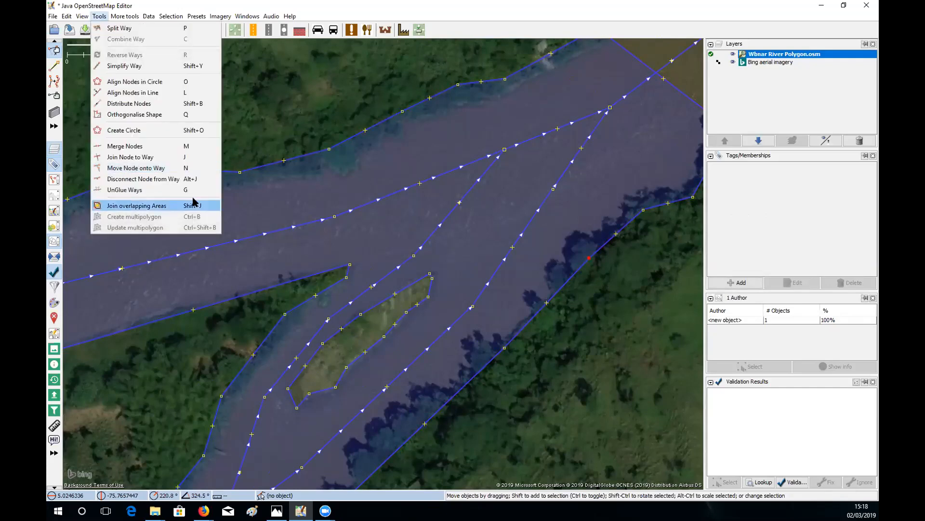
left_click(593, 312)
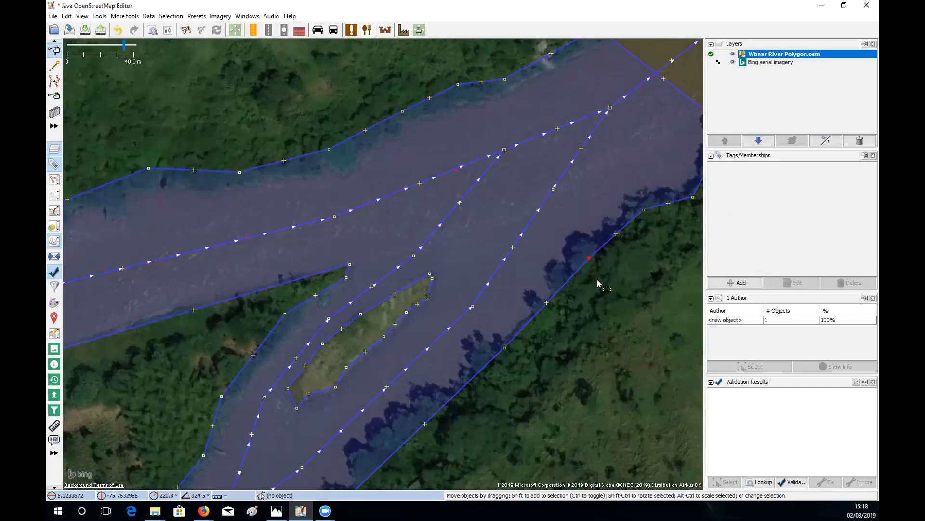
left_click(555, 295)
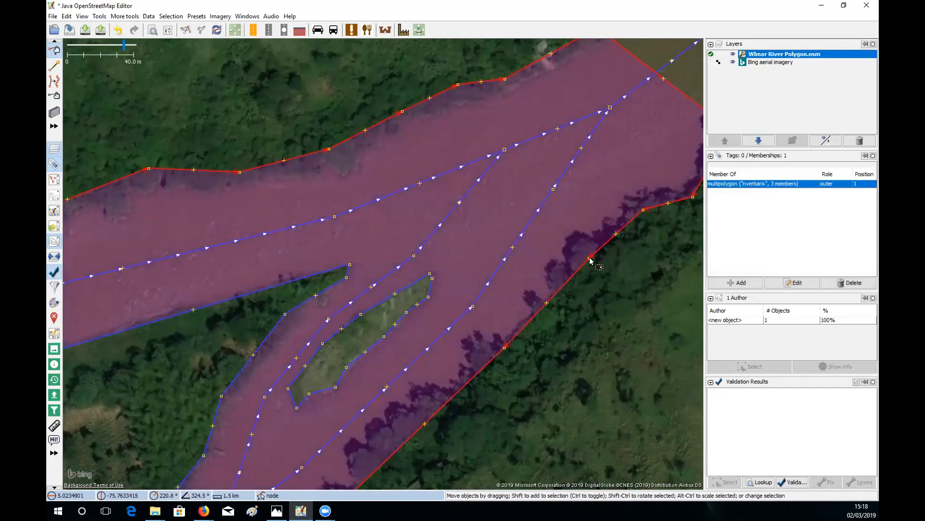
left_click_drag(604, 302, 588, 308)
left_click(614, 272)
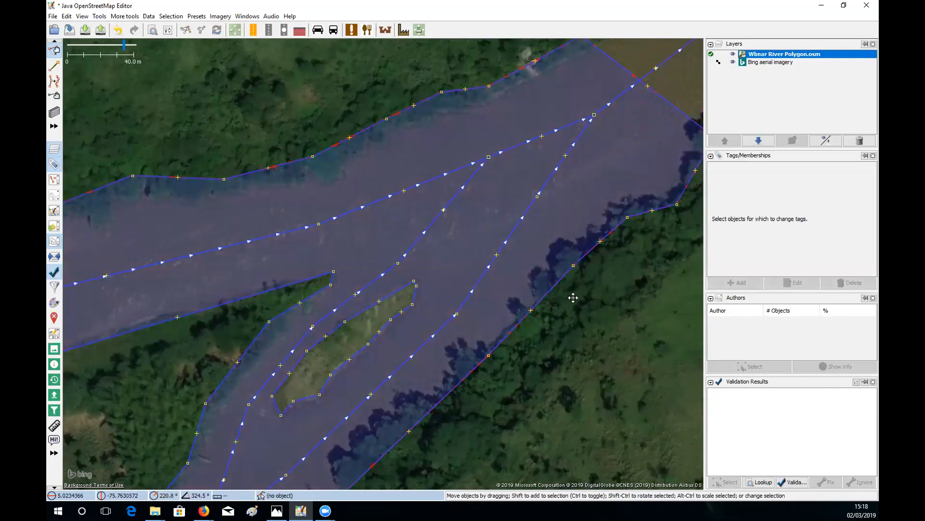
left_click_drag(614, 274, 604, 234)
left_click_drag(592, 271, 604, 226)
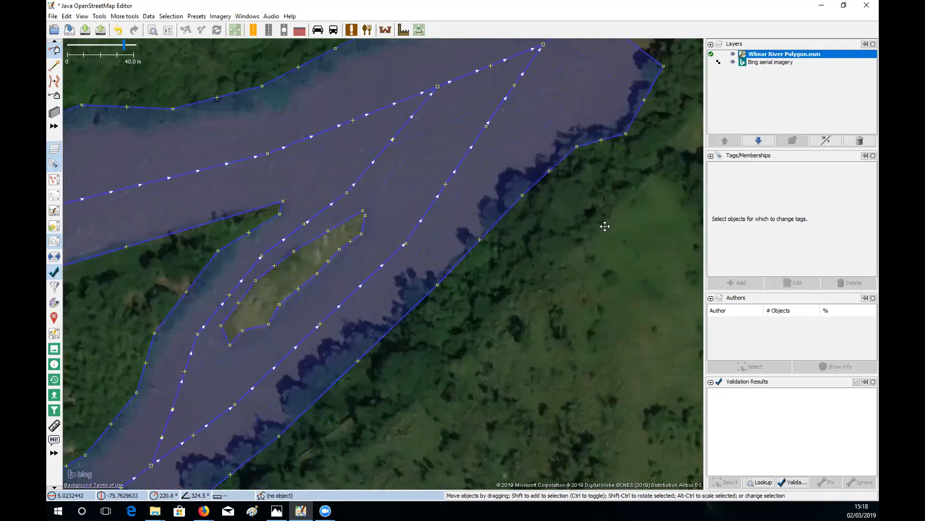
left_click_drag(472, 254, 551, 239)
left_click(556, 241)
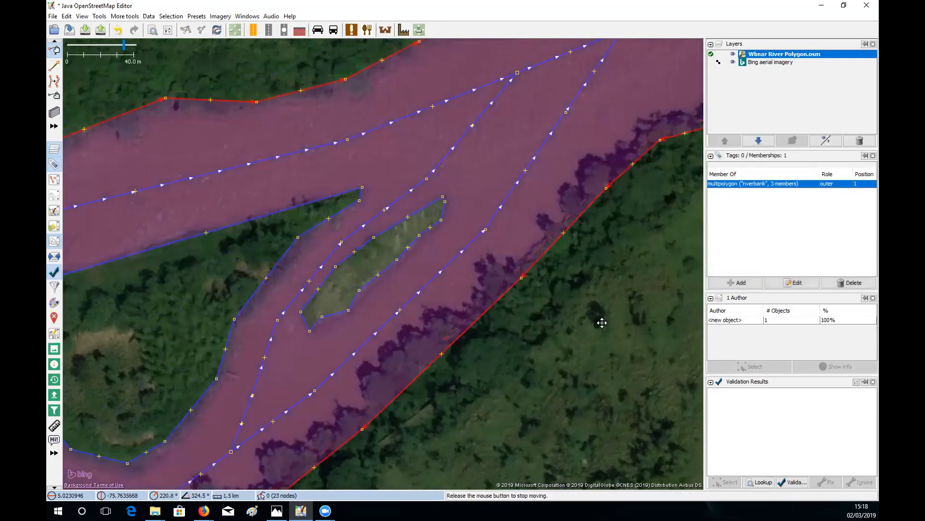
left_click_drag(602, 322, 650, 405)
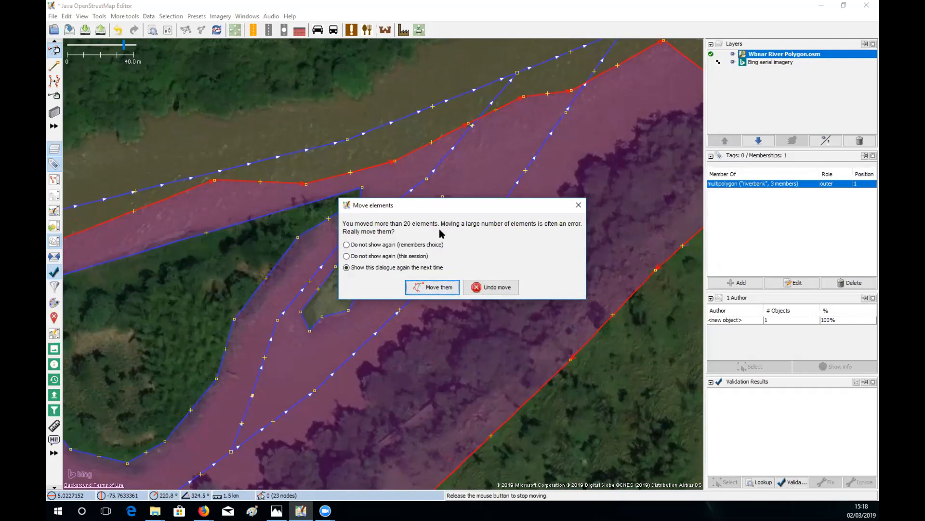
left_click(505, 287)
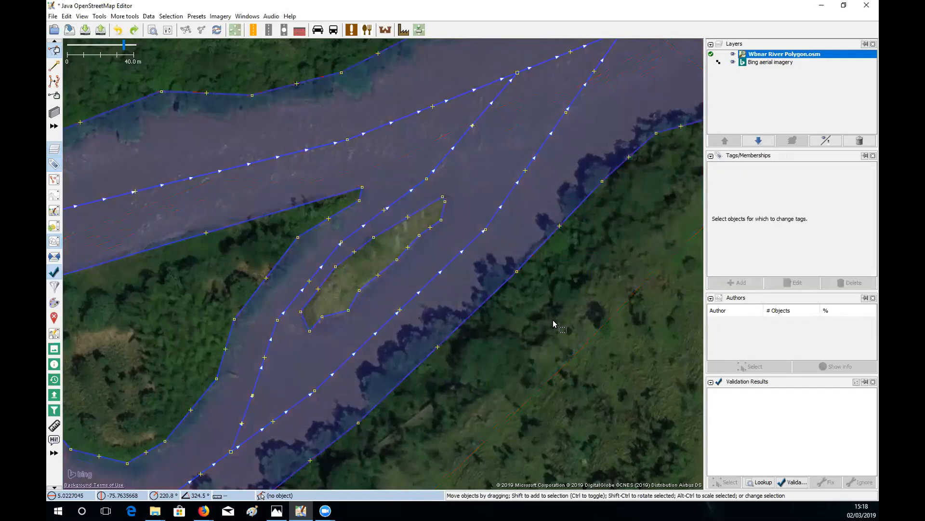
scroll(553, 320, "down", 3)
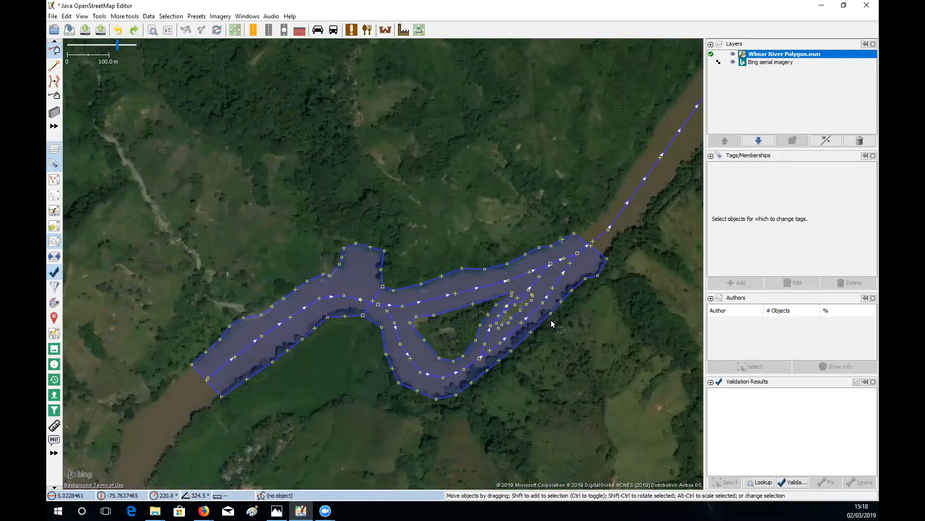
- Close the Wbnar River Polygon.osm data layer, leaving only the Bing aerial imagery
left_click_drag(529, 188, 498, 169)
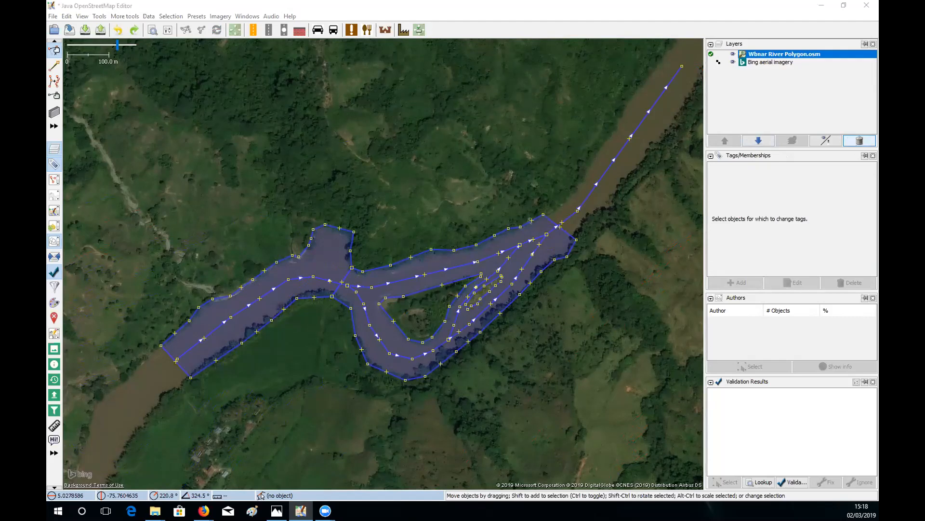
left_click(859, 141)
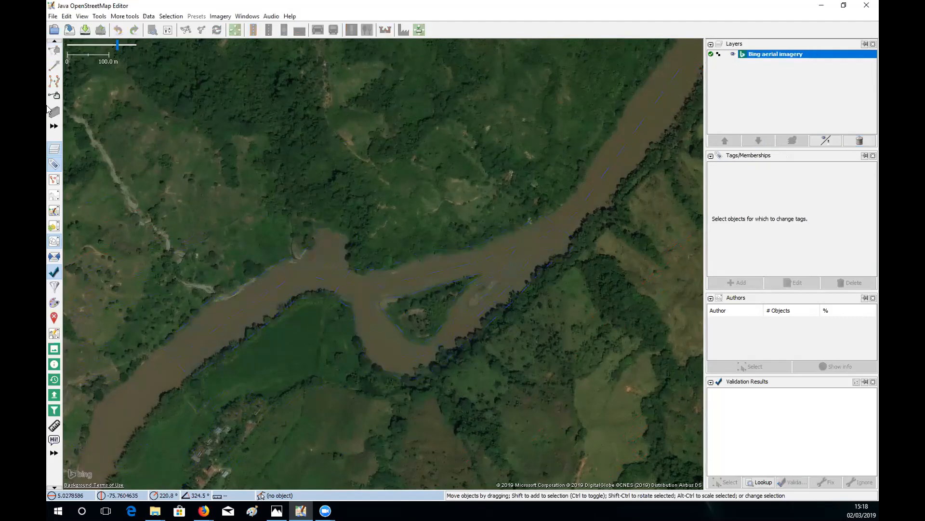
left_click(53, 16)
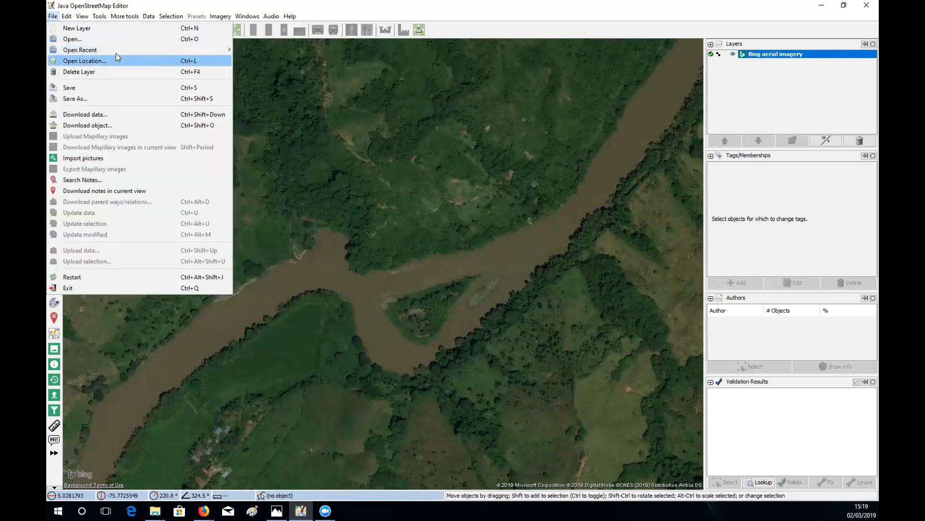
mouse_move(184, 50)
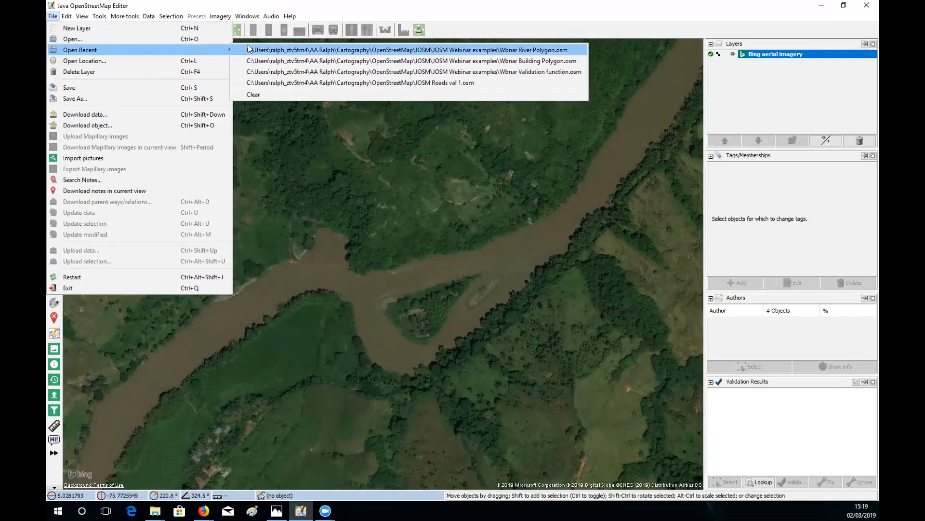
left_click(293, 193)
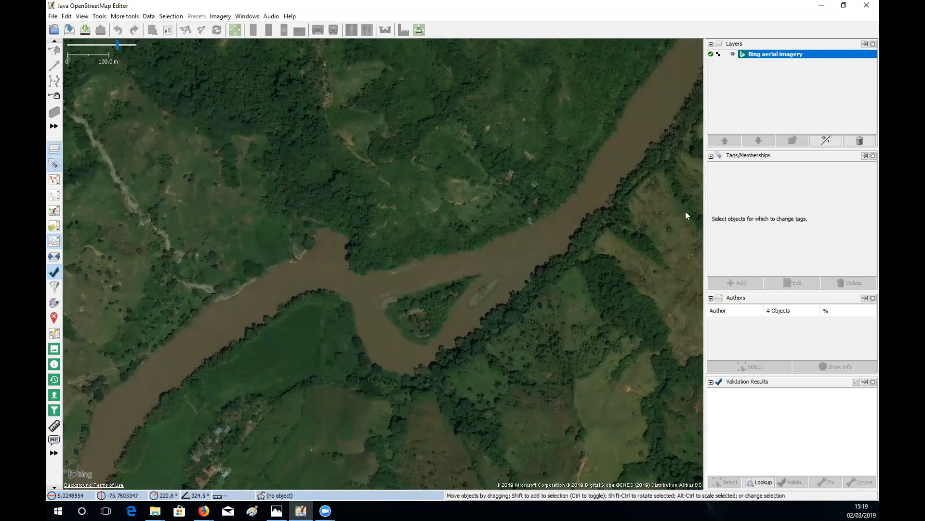
scroll(405, 70, "up", 2)
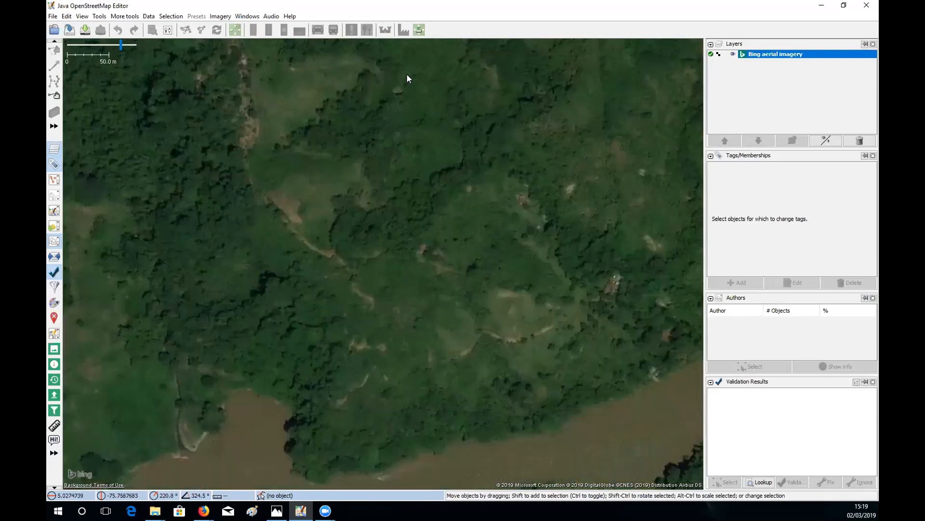
scroll(408, 77, "down", 2)
scroll(416, 81, "down", 4)
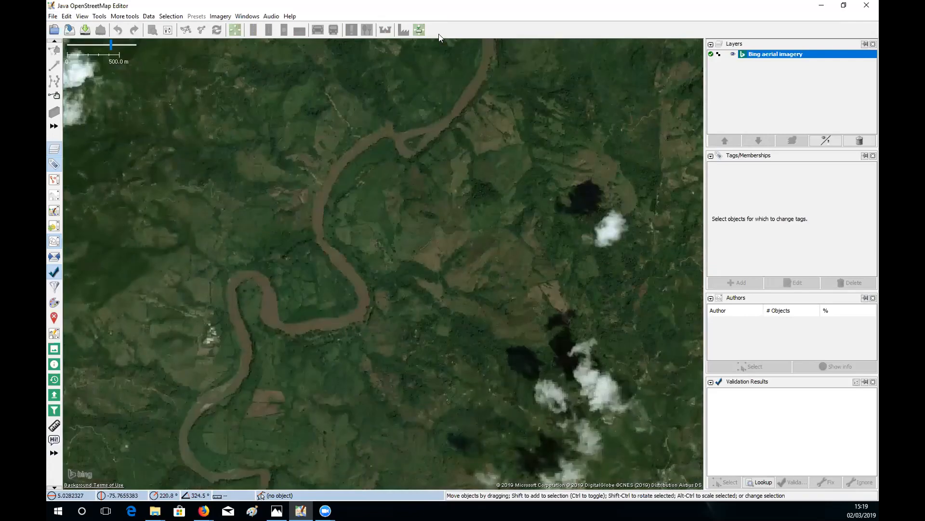
scroll(436, 43, "up", 2)
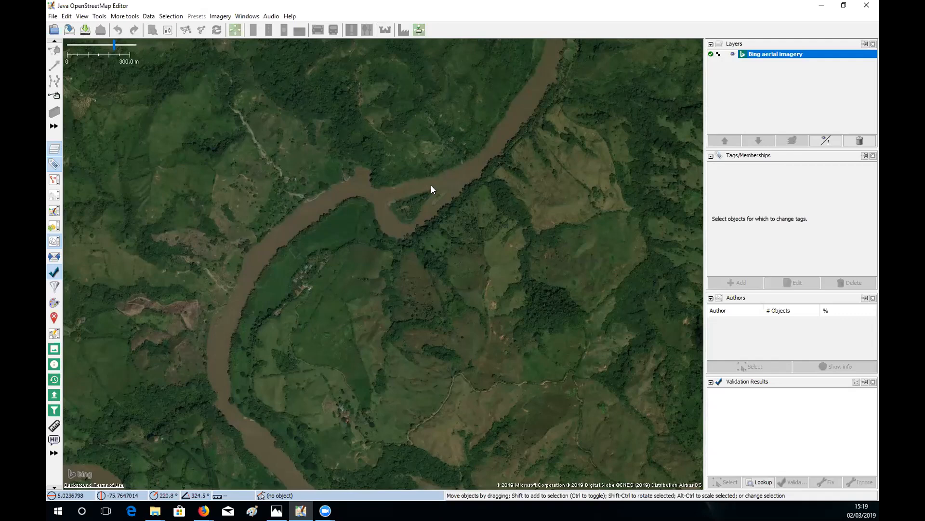
- Zoom in on the river bend and reopen Wbnar River Polygon.osm from the recent files
scroll(431, 185, "up", 2)
scroll(433, 187, "up", 1)
left_click_drag(355, 193, 447, 211)
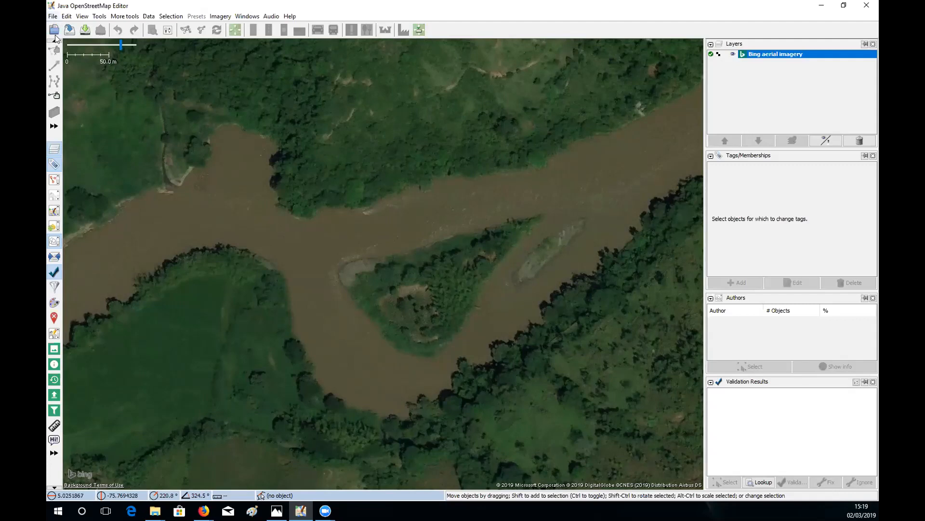
left_click(53, 16)
mouse_move(61, 50)
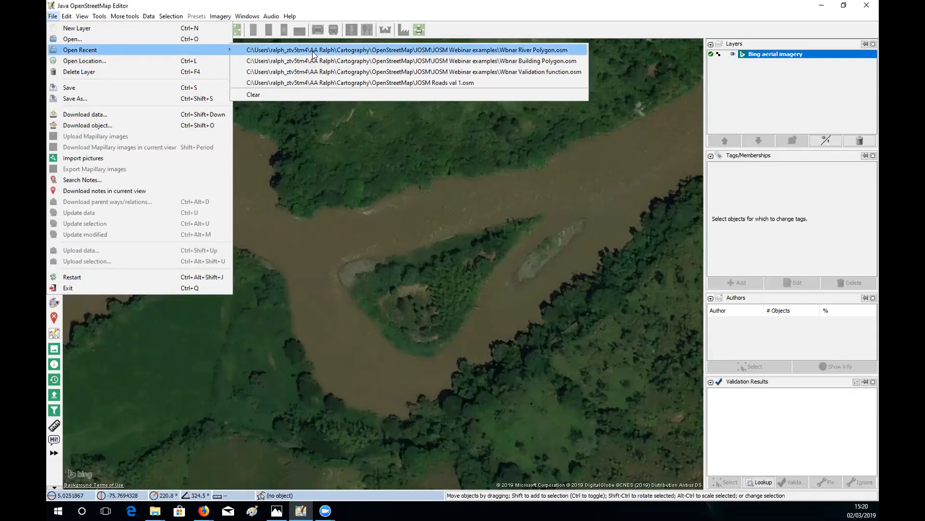
left_click(311, 50)
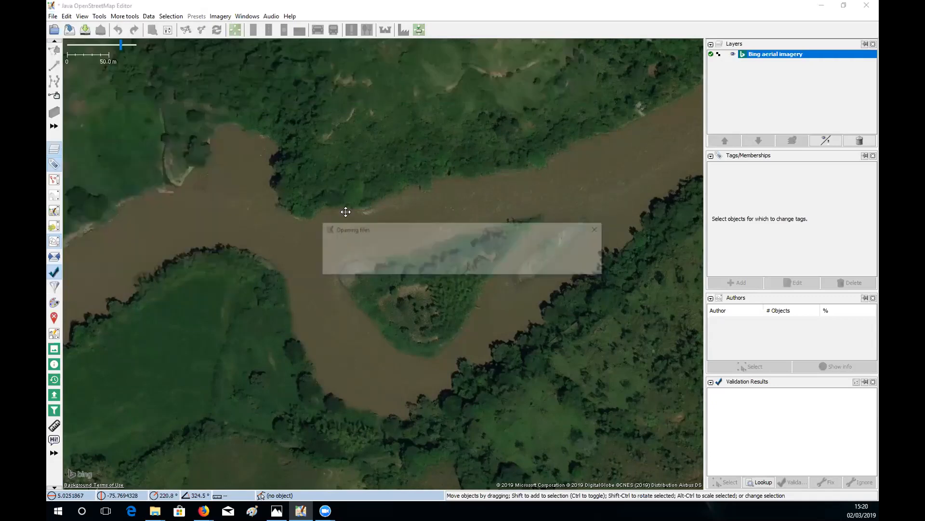
- Frame the river junction in the view and activate the Draw nodes tool
scroll(314, 203, "up", 3)
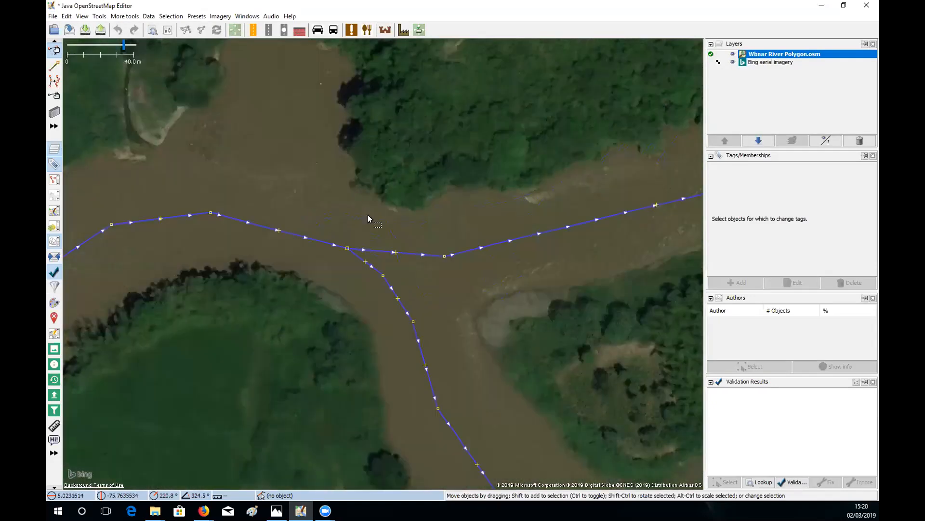
left_click_drag(425, 211, 378, 209)
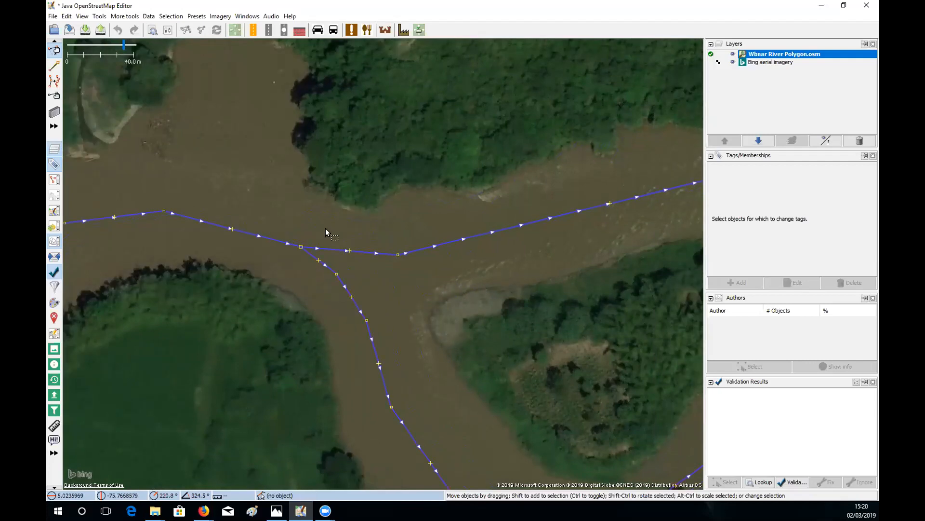
left_click_drag(314, 391, 306, 323)
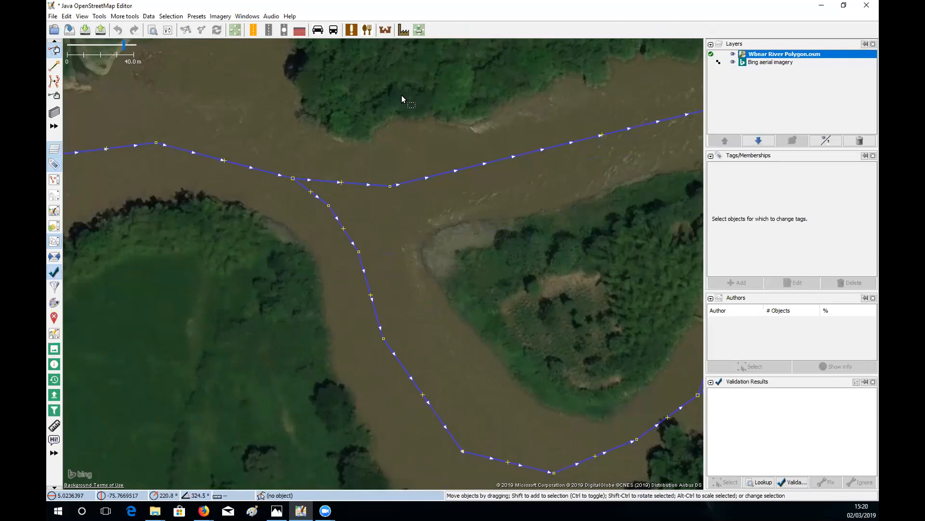
left_click_drag(316, 83, 486, 194)
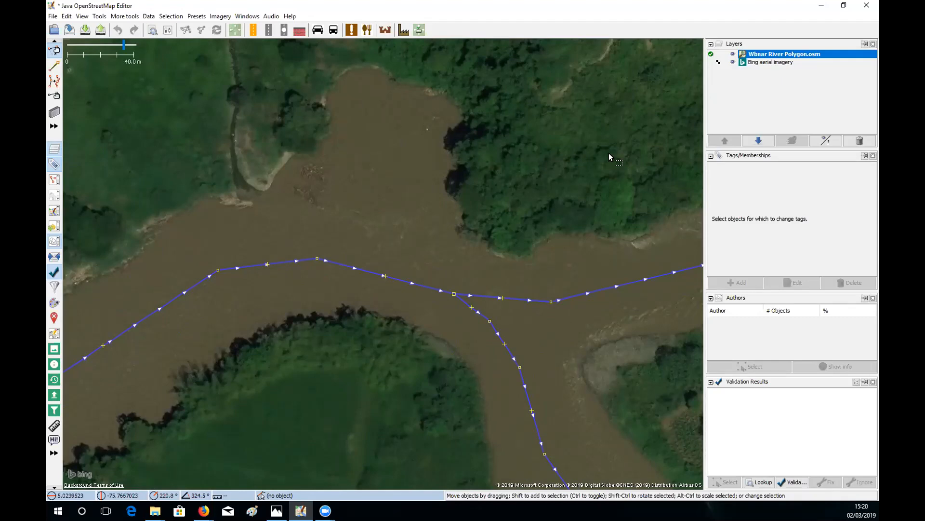
key("ctrl+Down")
key("ctrl+Right")
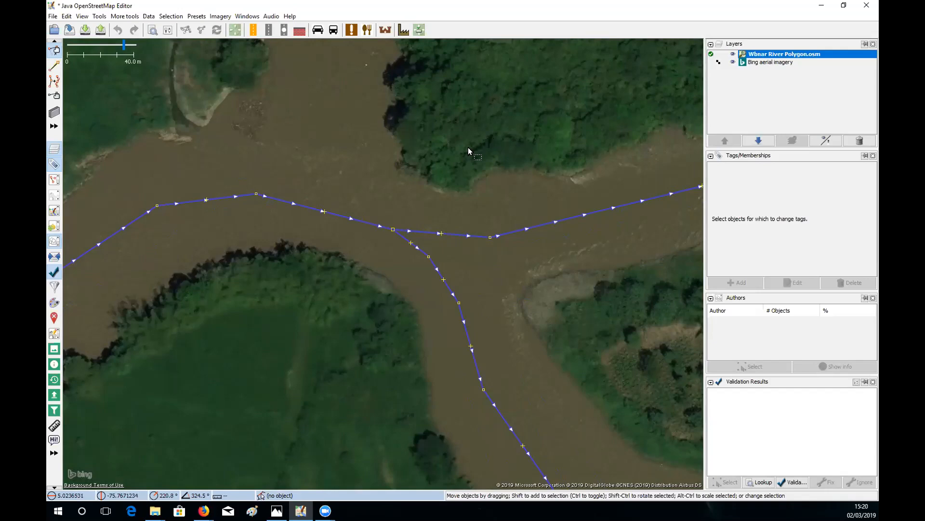
left_click_drag(437, 140, 503, 173)
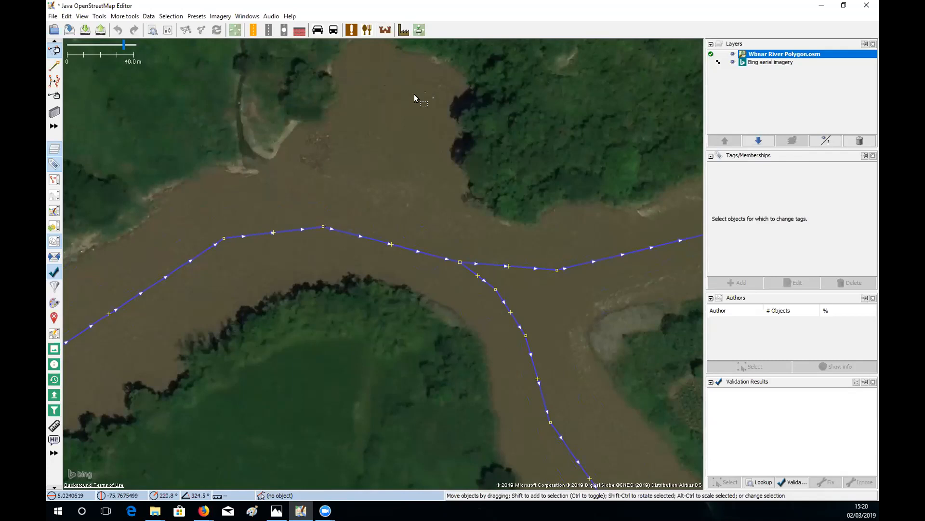
left_click(55, 64)
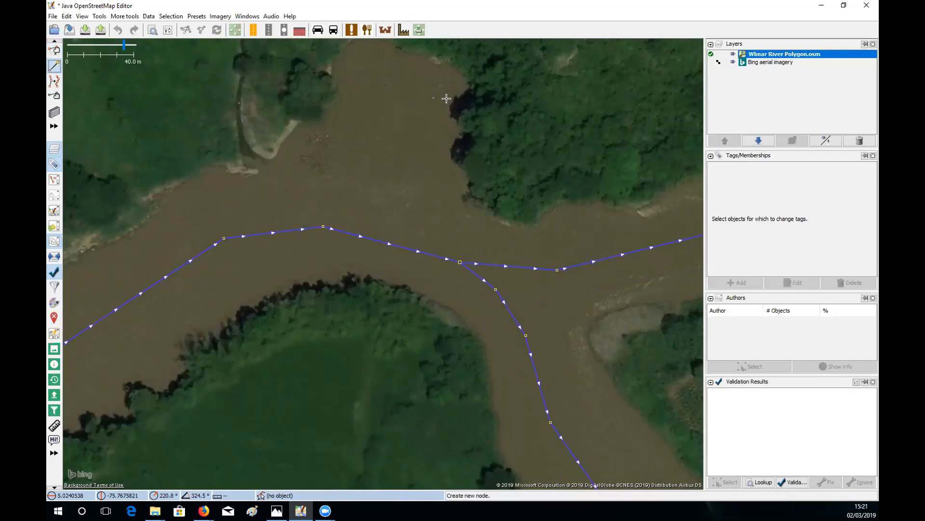
- Draw a closed four-corner area across the river junction, joined to the centreline junction node
left_click(326, 140)
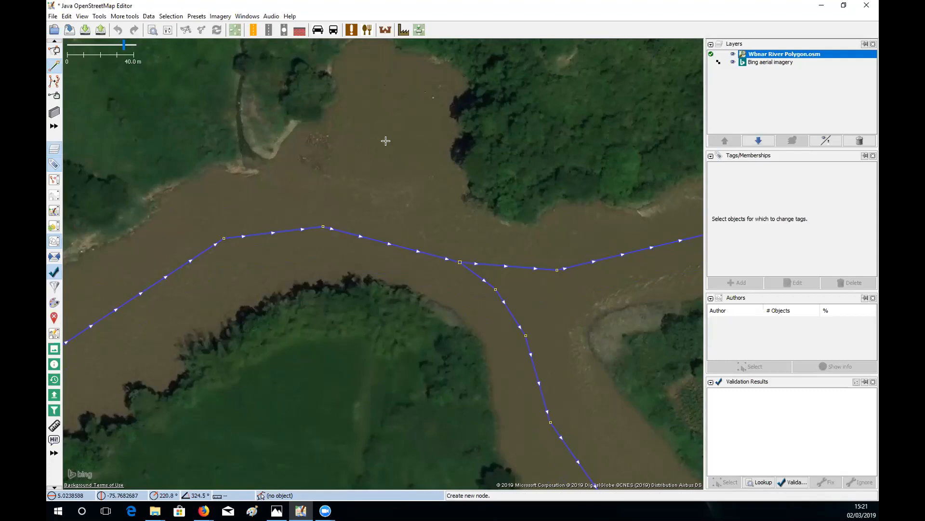
left_click(520, 188)
left_click(460, 261)
left_click(421, 310)
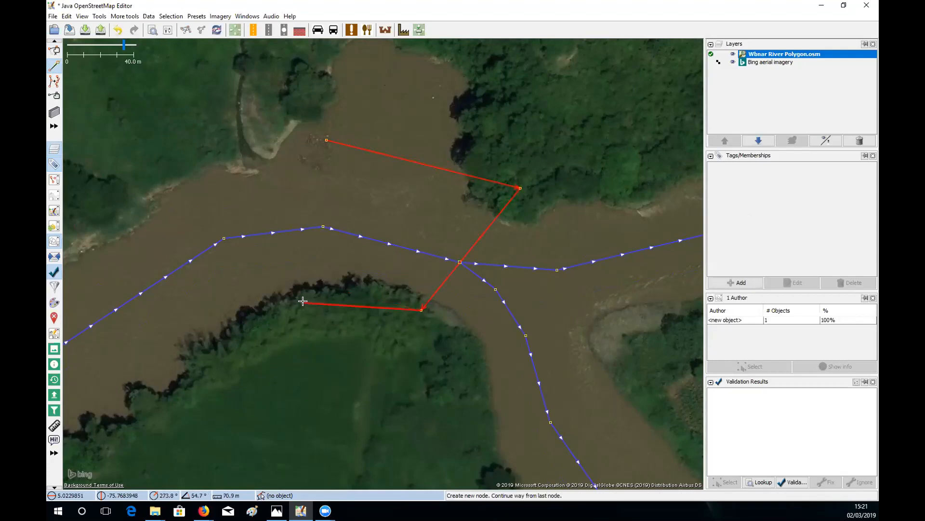
left_click(303, 301)
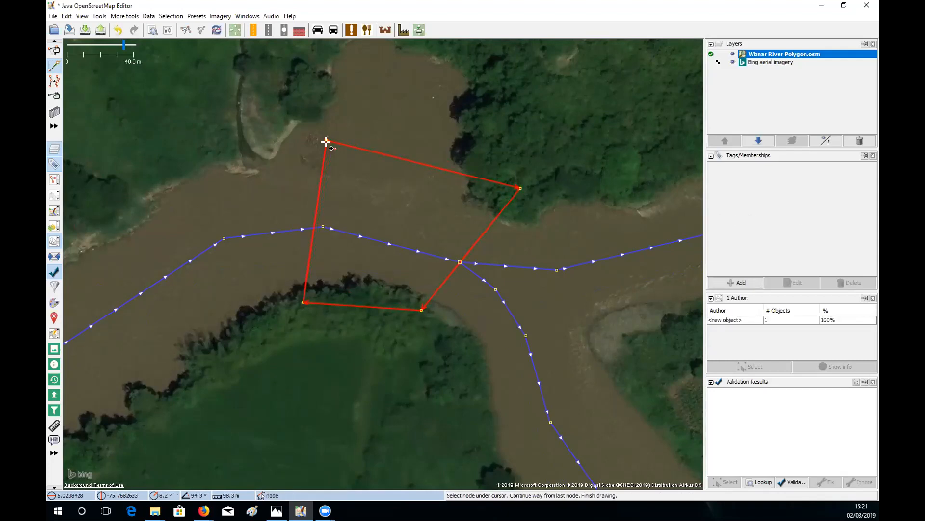
left_click(326, 142)
- Tag the new area waterway=riverbank from the recent tags and deselect it
key("s")
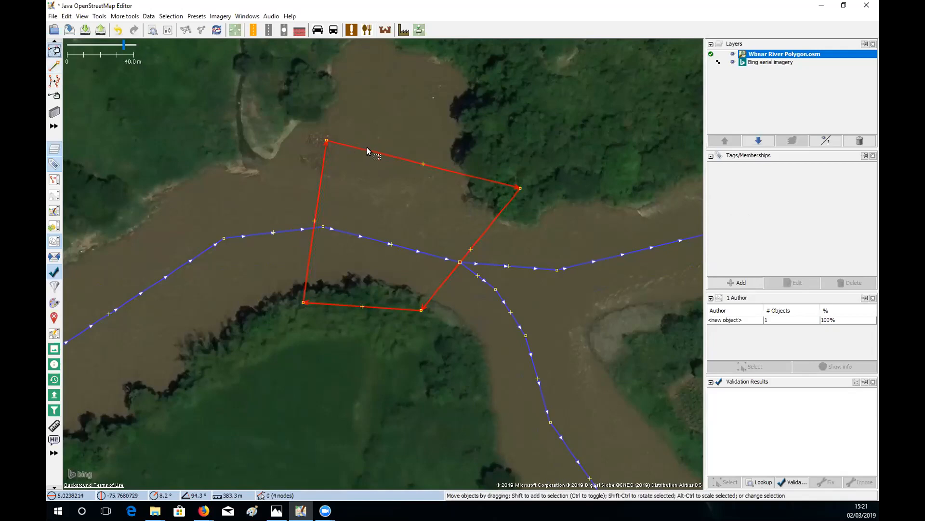
left_click(749, 284)
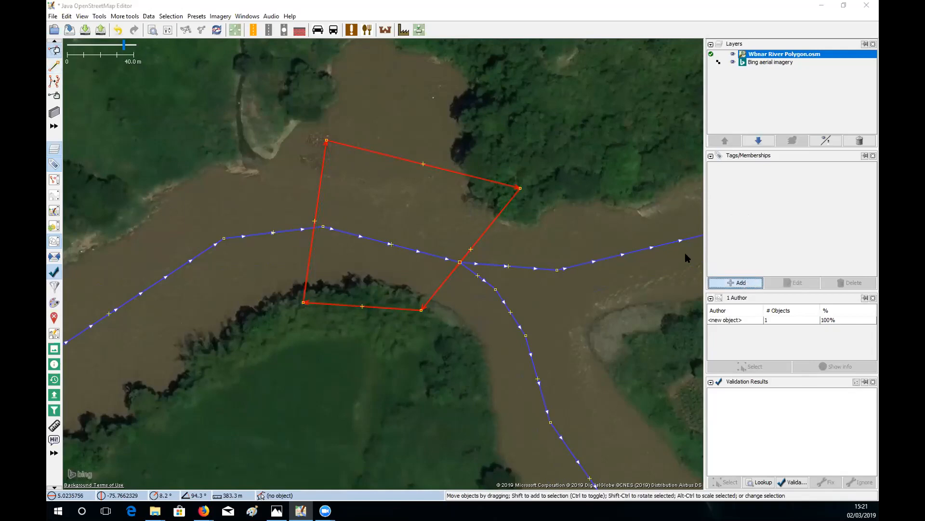
left_click(251, 202)
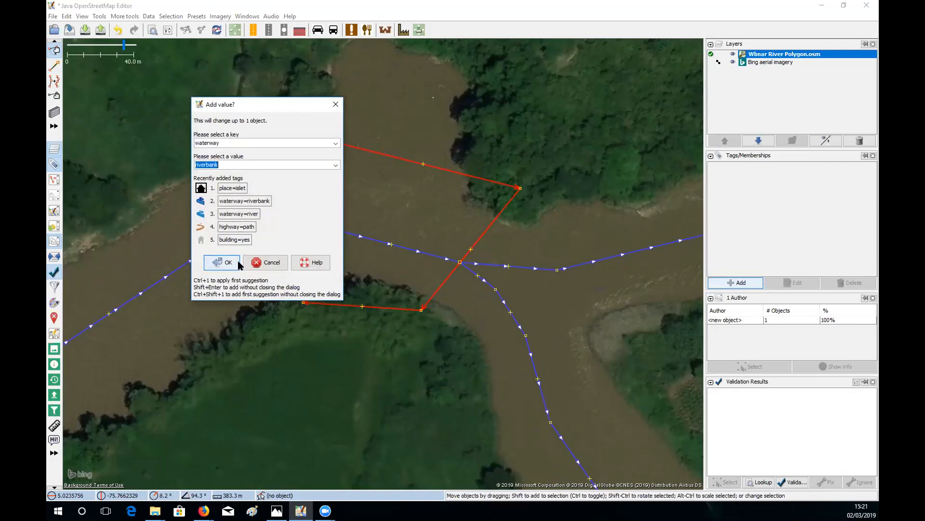
left_click(222, 262)
left_click_drag(504, 148, 428, 123)
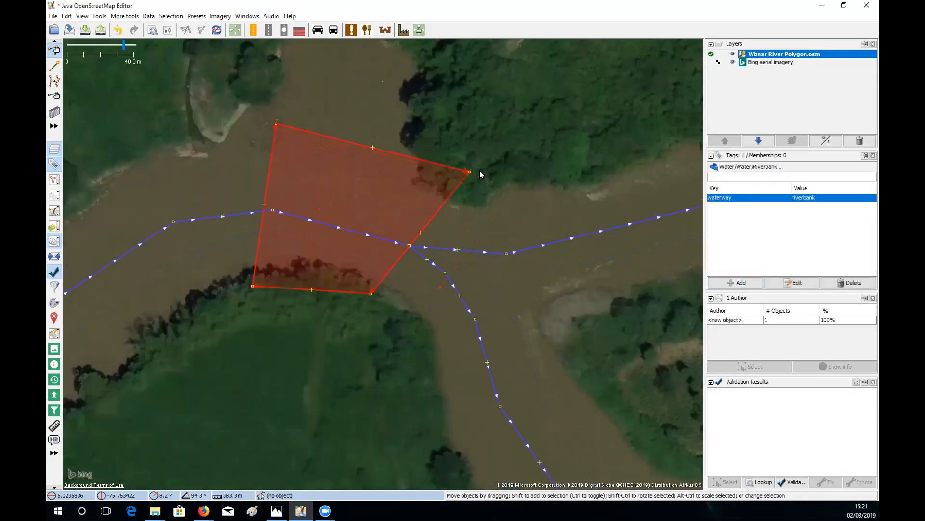
left_click(509, 161)
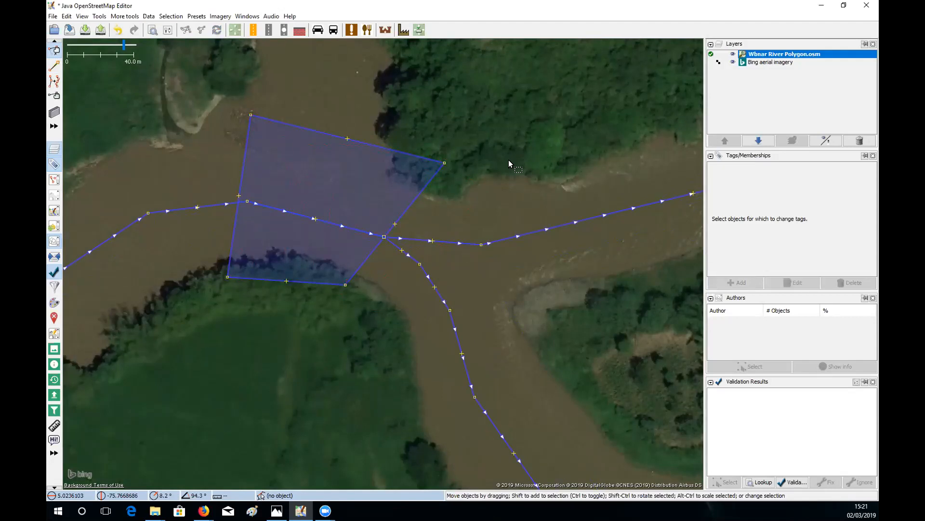
key("a")
left_click(412, 362)
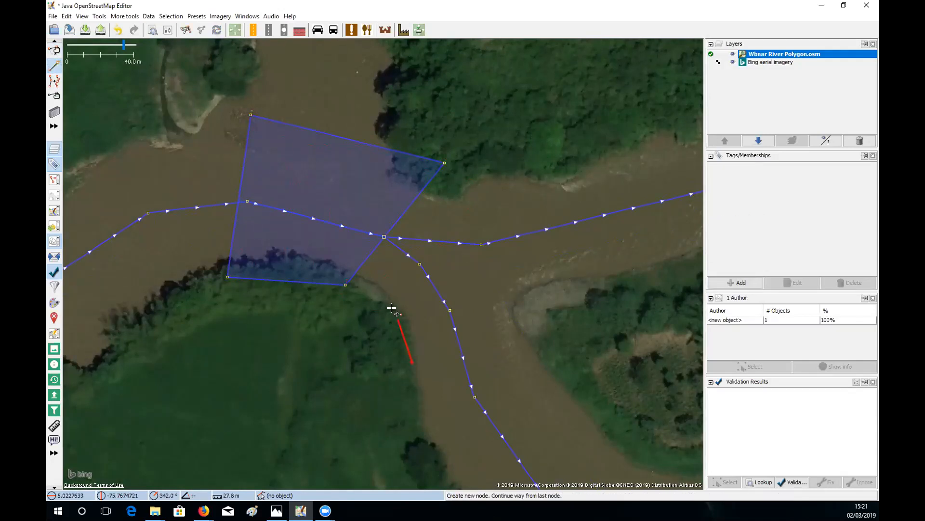
left_click(393, 308)
left_click(345, 285)
left_click(384, 237)
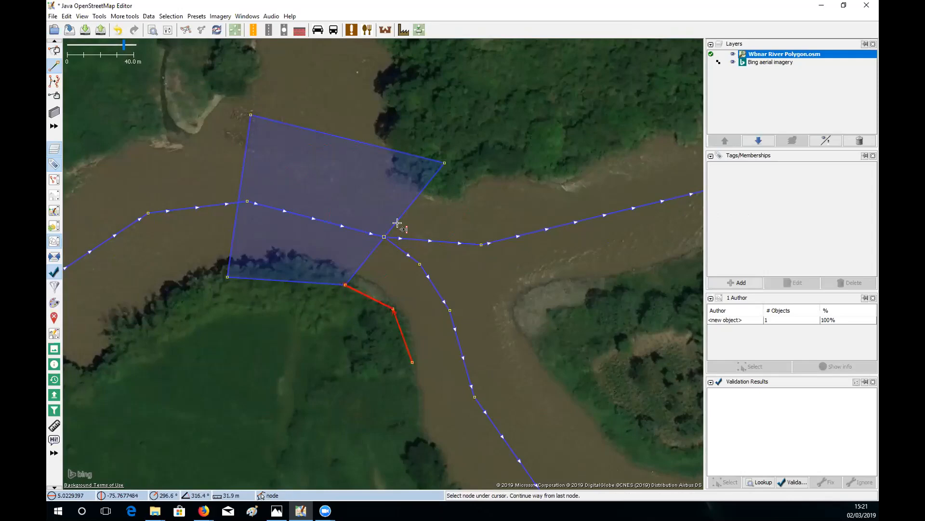
left_click(445, 163)
left_click(502, 165)
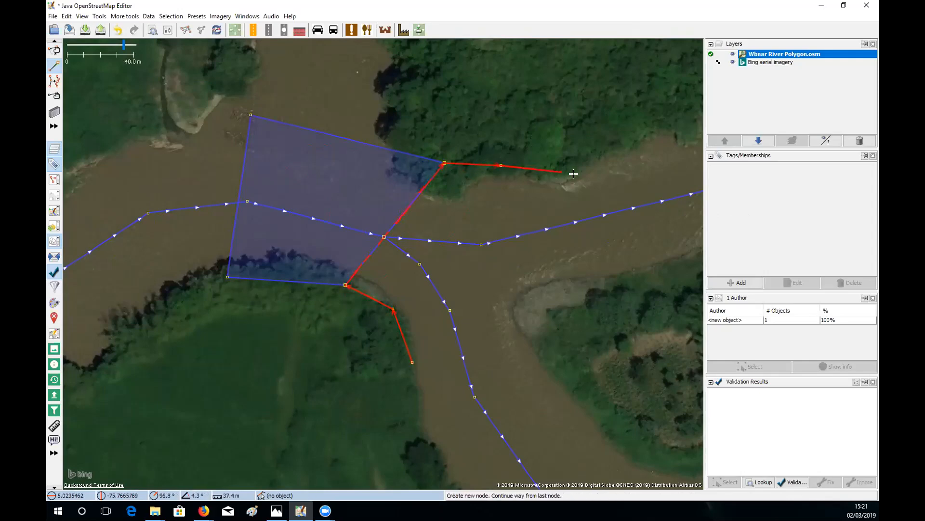
left_click(574, 175)
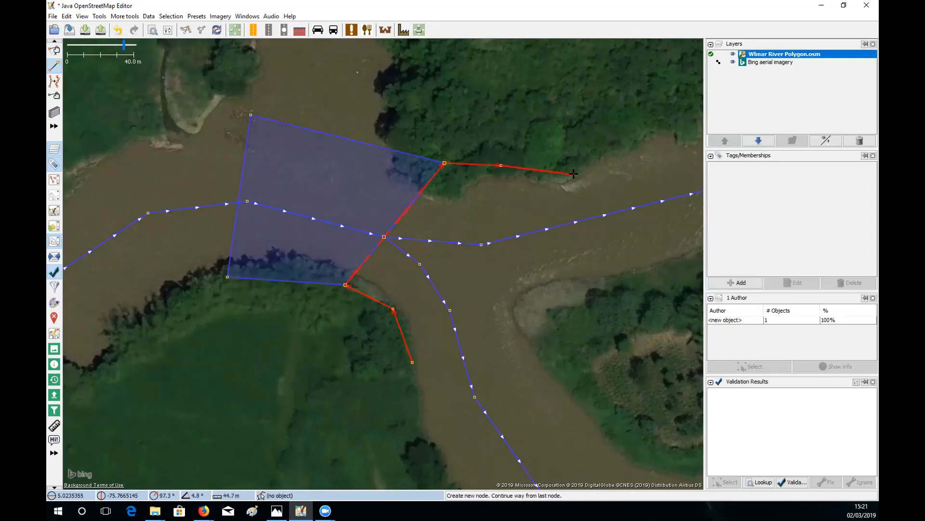
left_click(412, 362)
key("s")
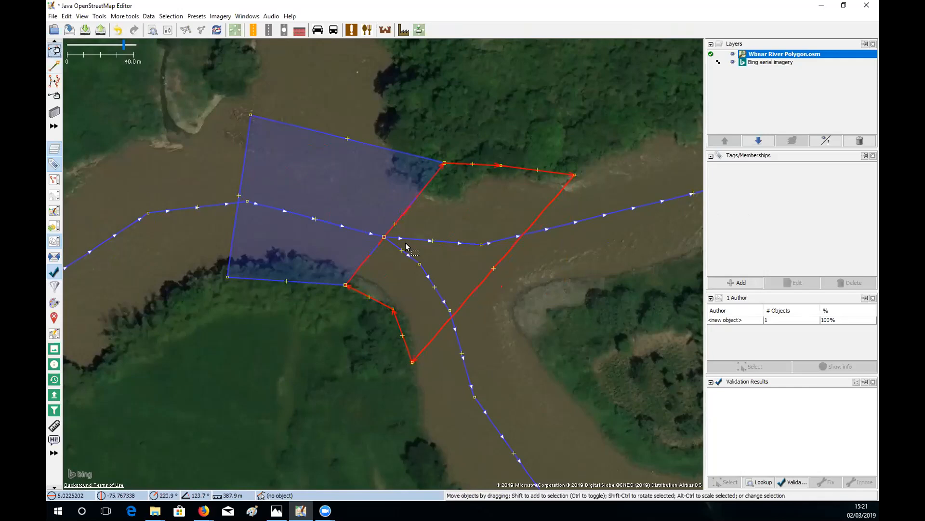
left_click(400, 163)
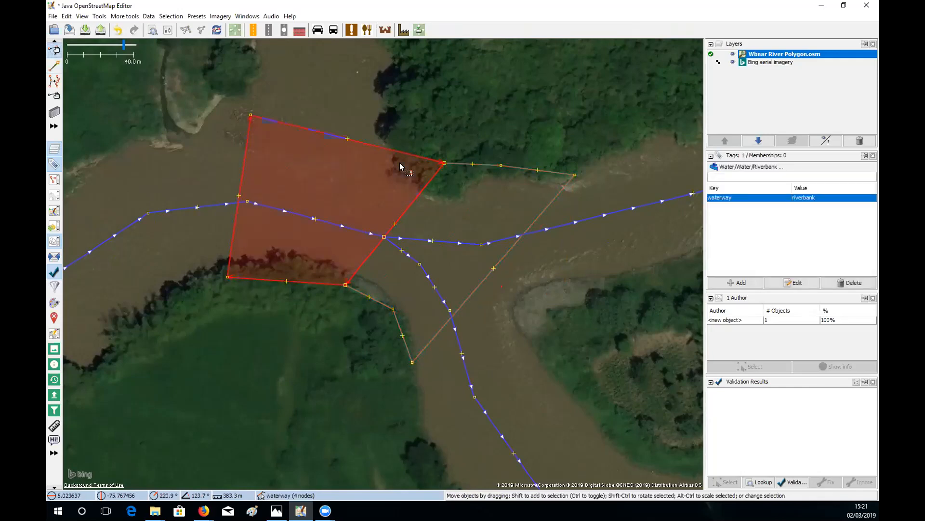
left_click(485, 164, "shift")
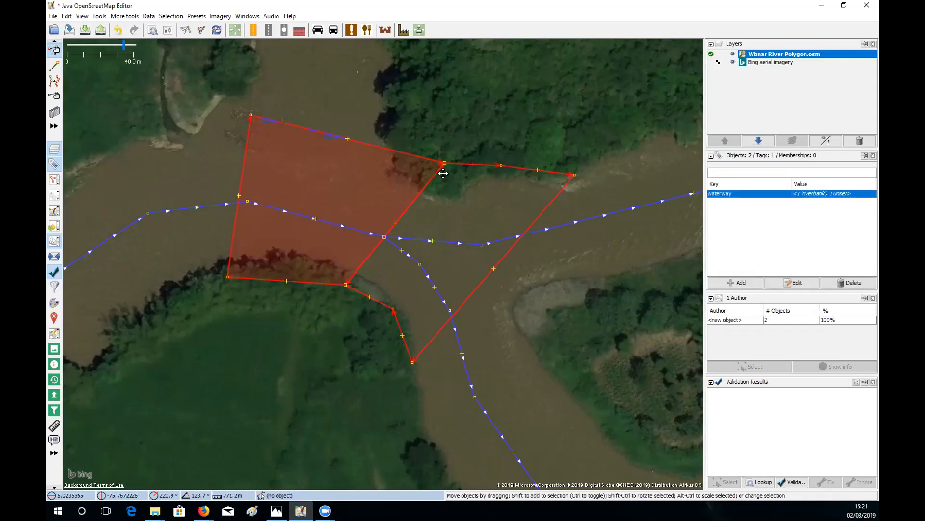
scroll(441, 172, "up", 2)
left_click_drag(374, 187, 430, 193)
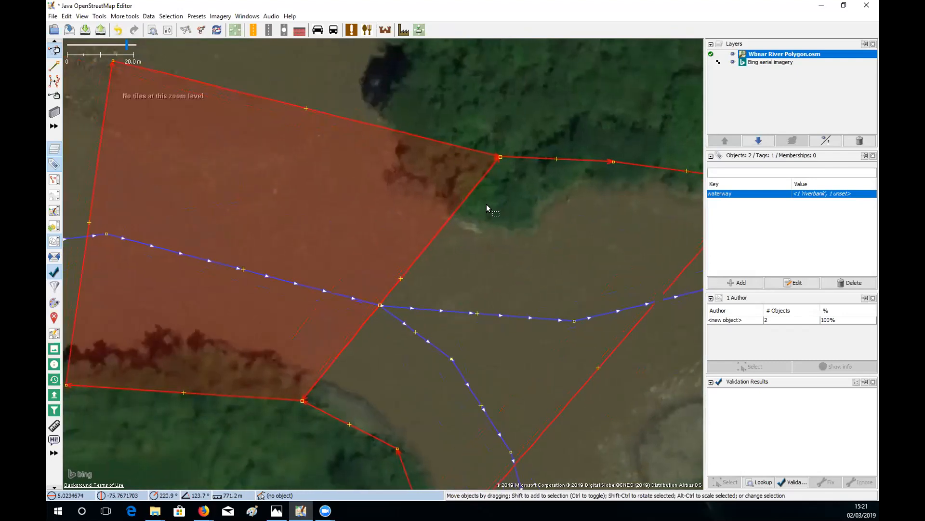
left_click(542, 161)
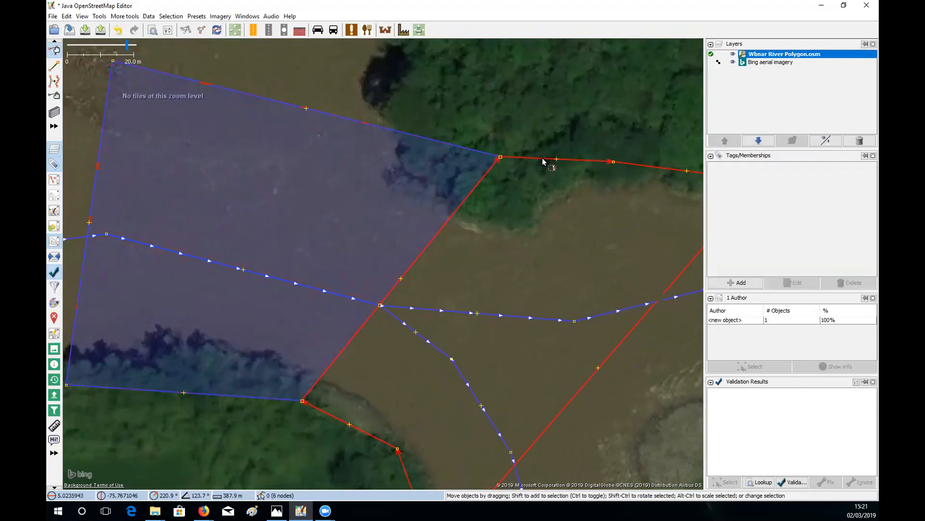
key("Delete")
- Start a new way on the south bank, connecting it to the riverbank area's corner nodes
left_click_drag(400, 430, 411, 278)
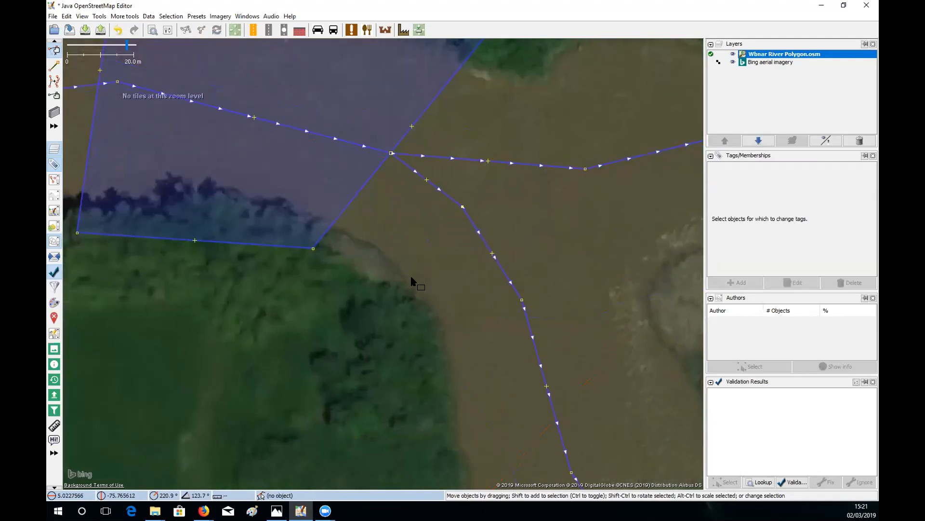
key("a")
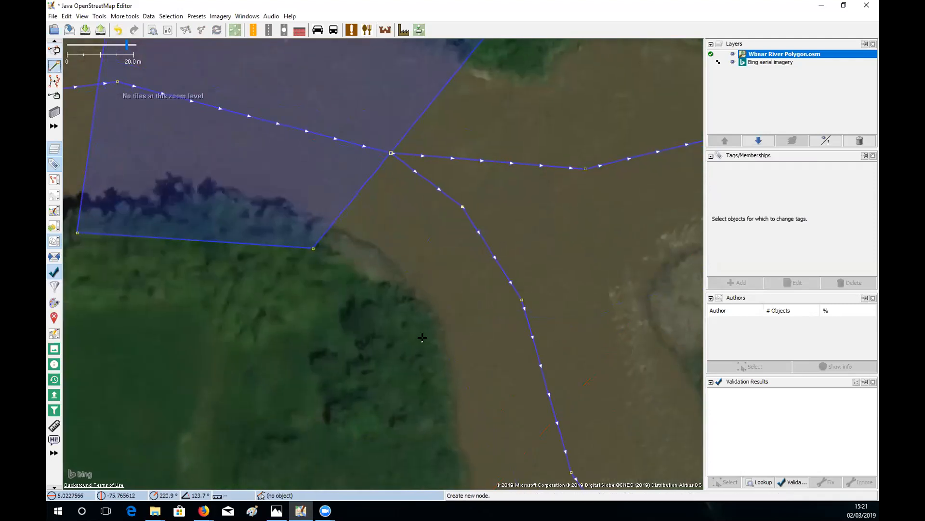
left_click(439, 365)
left_click(389, 268)
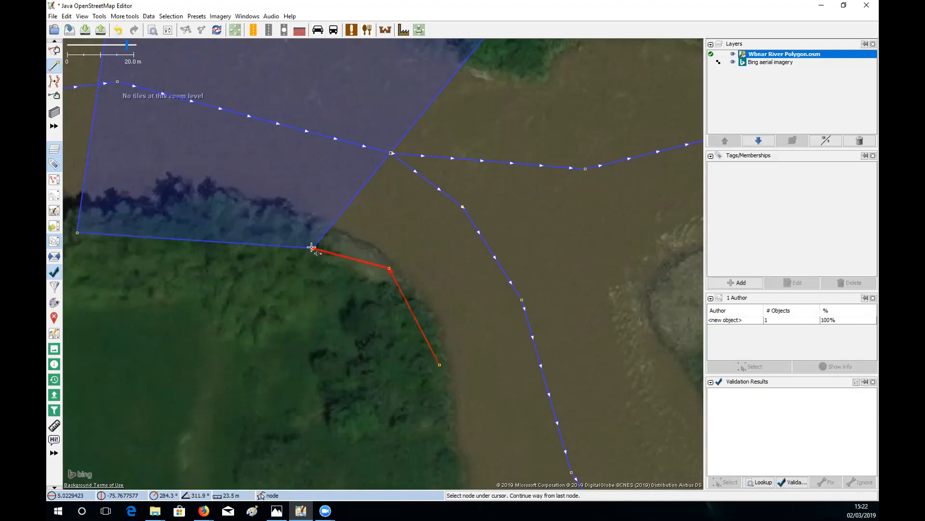
left_click(311, 247)
left_click_drag(429, 83, 403, 260)
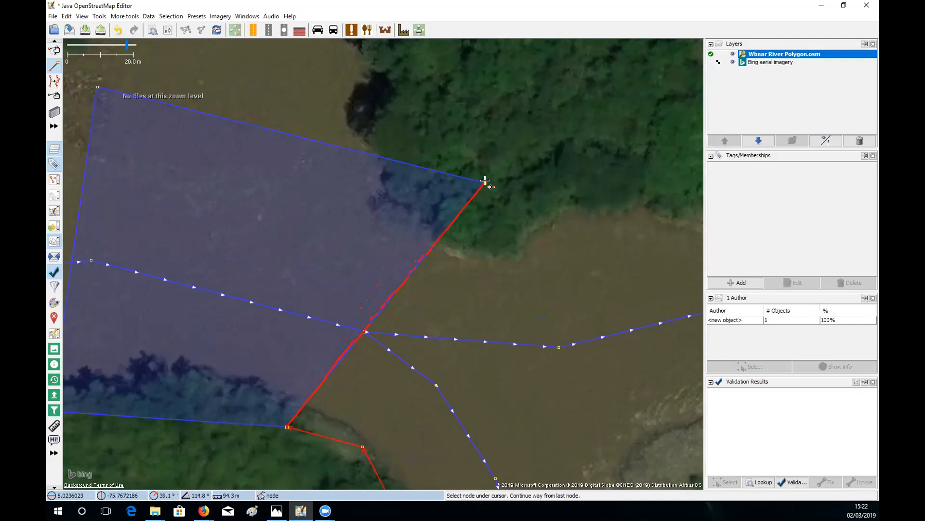
left_click(485, 182)
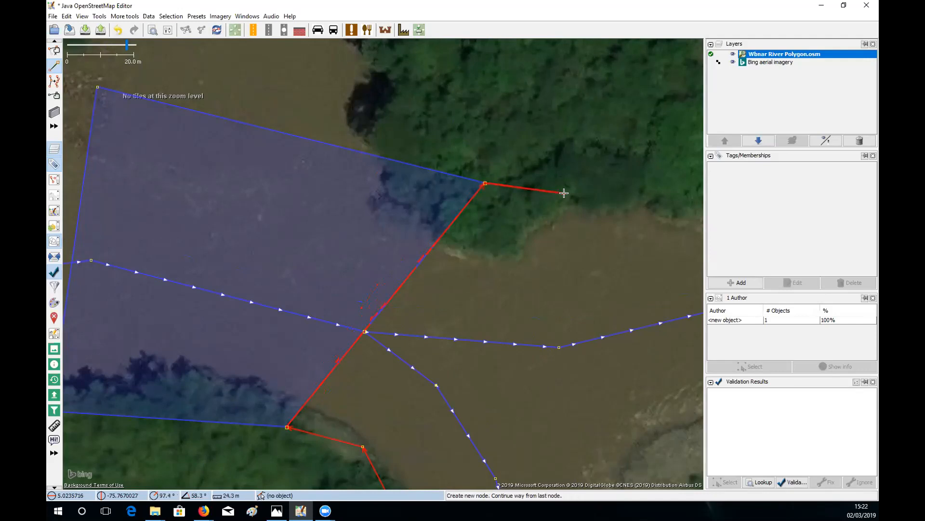
- Add nodes along the far riverbank and close the outline on its starting node
left_click(565, 193)
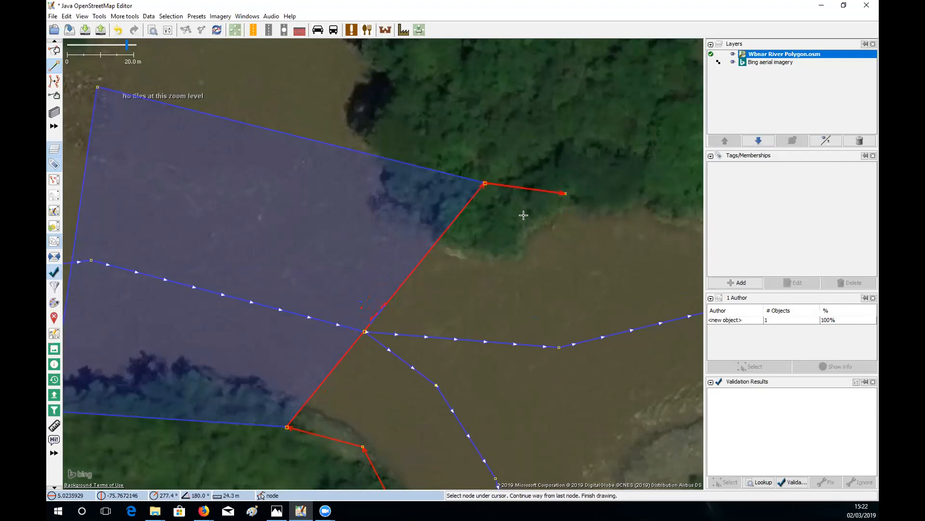
left_click_drag(515, 227, 479, 165)
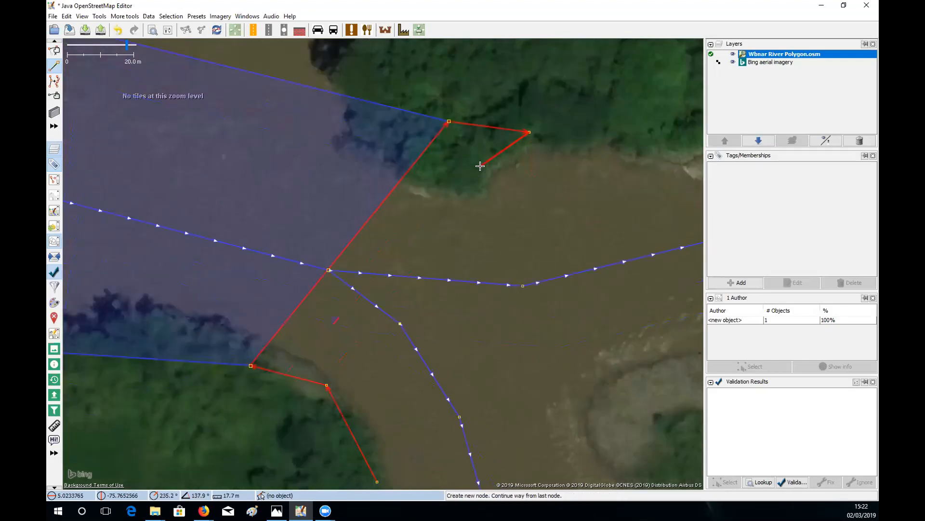
left_click(584, 141)
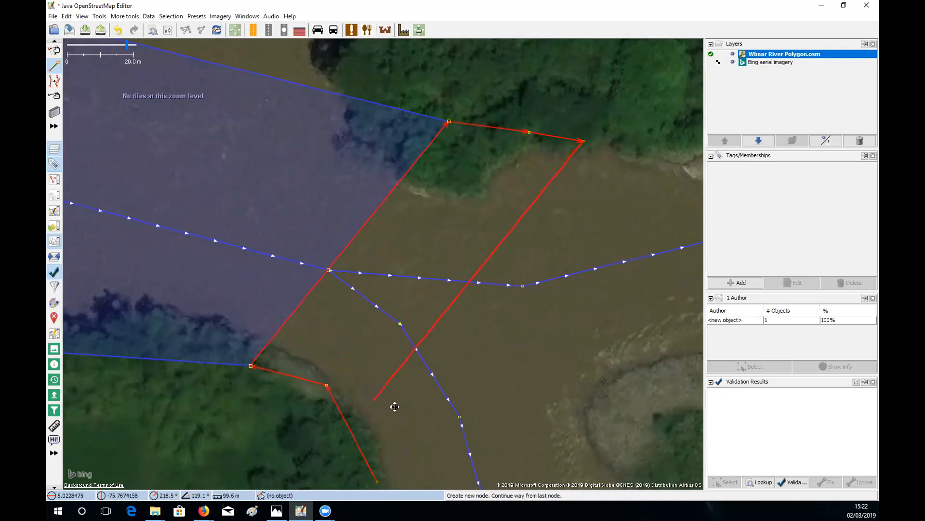
left_click_drag(397, 407, 359, 290)
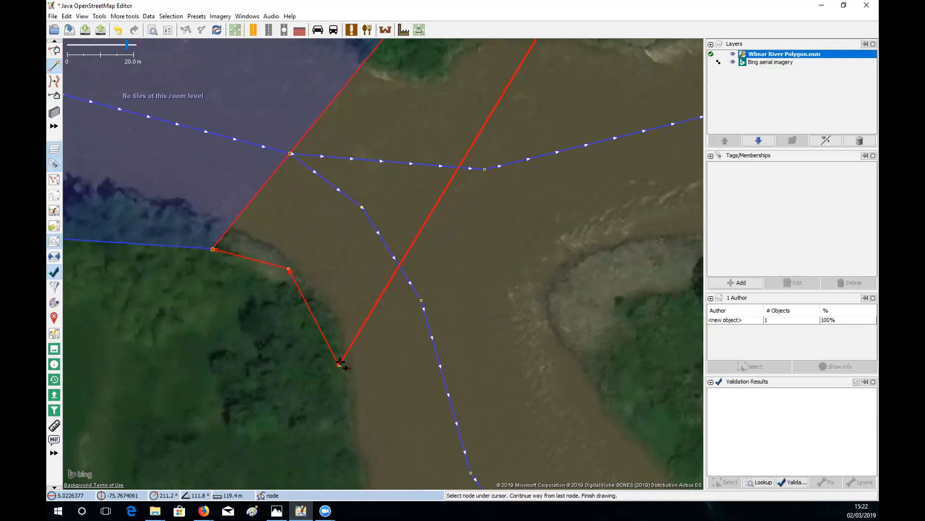
left_click(340, 362)
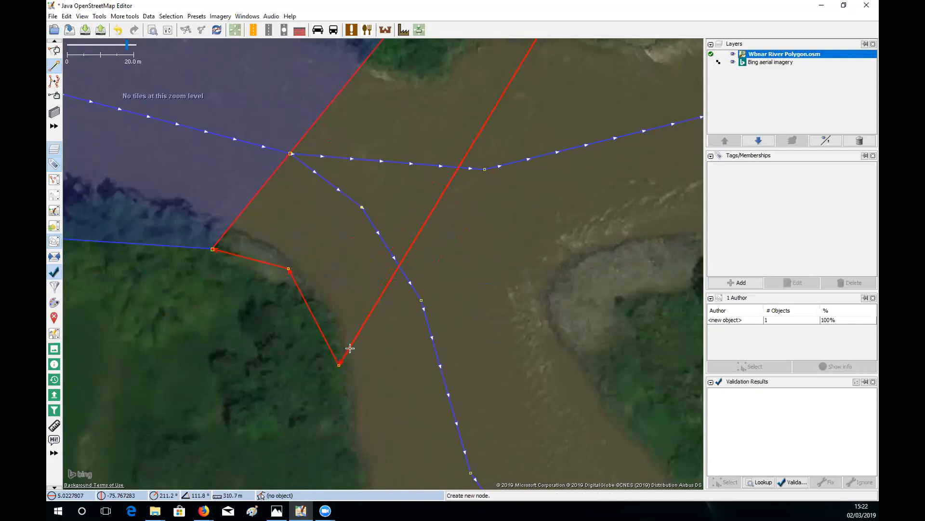
- Shift the new outline slightly up and left into place, then deselect it
left_click_drag(335, 261, 372, 312)
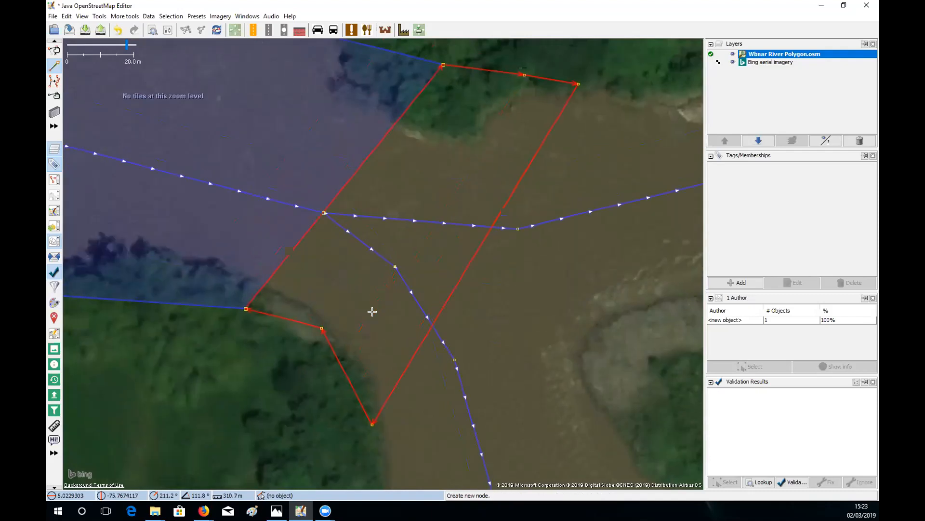
key("s")
left_click_drag(420, 349, 409, 334)
left_click(477, 340)
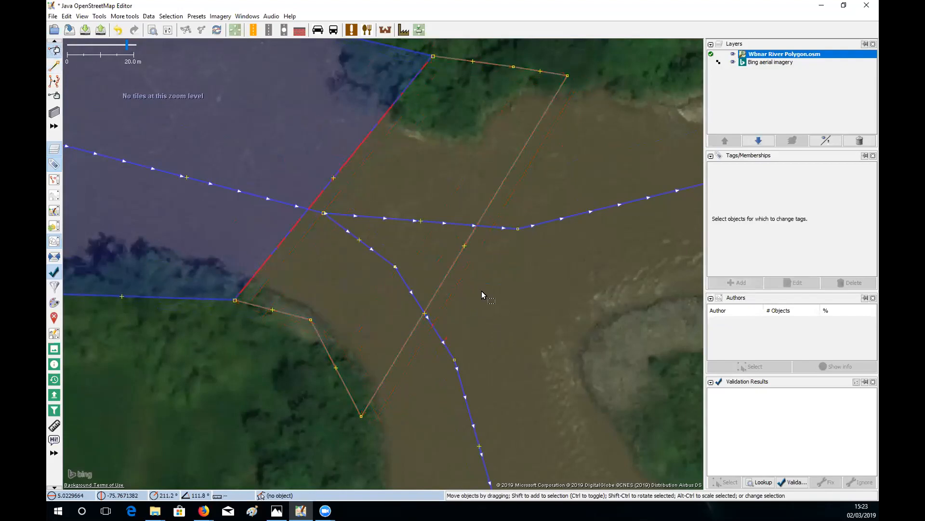
- Zoom out to the 100 m scale and delete the Wbnar River Polygon.osm layer
left_click_drag(537, 133, 552, 201)
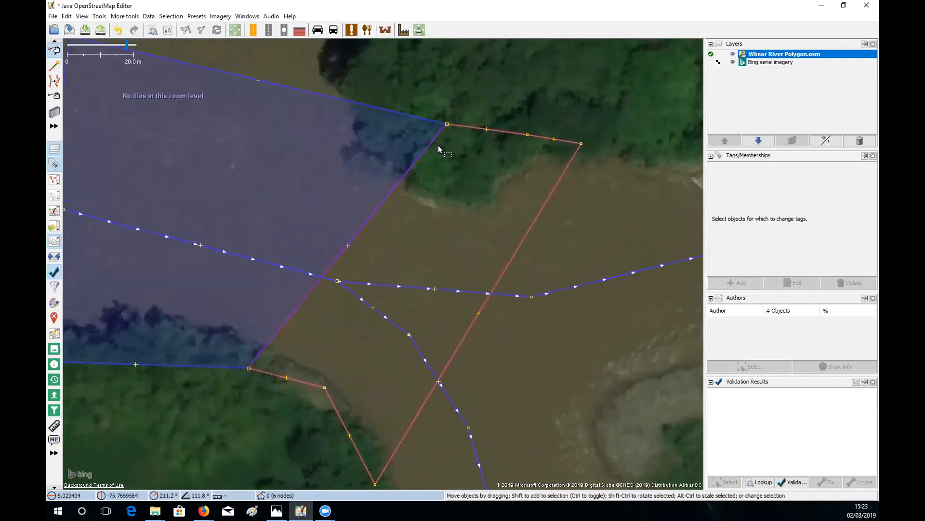
scroll(461, 165, "down", 6)
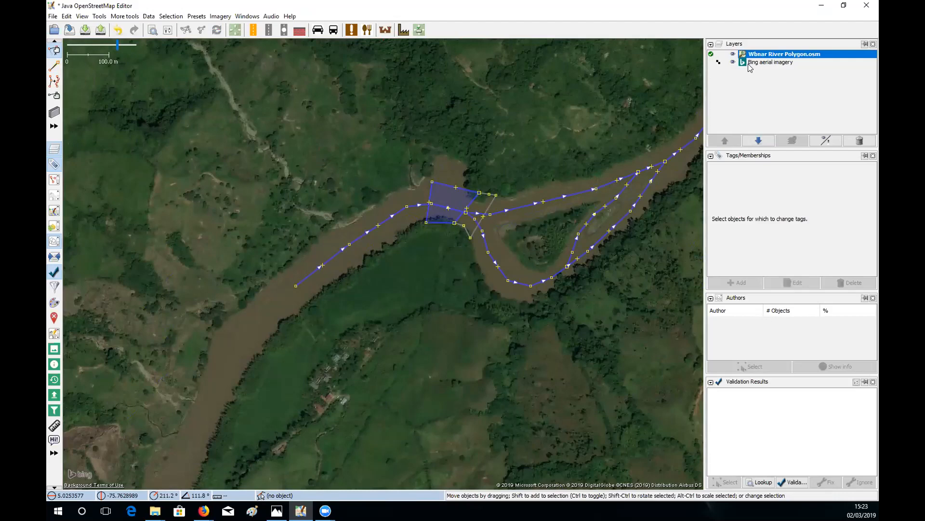
left_click(850, 140)
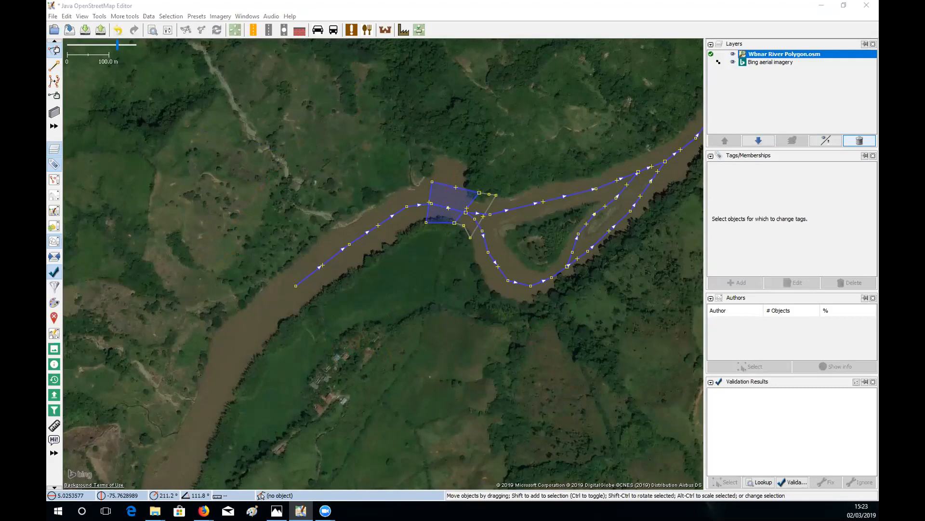
- Open Wbnar Validation function.osm from the recent files list
left_click(53, 16)
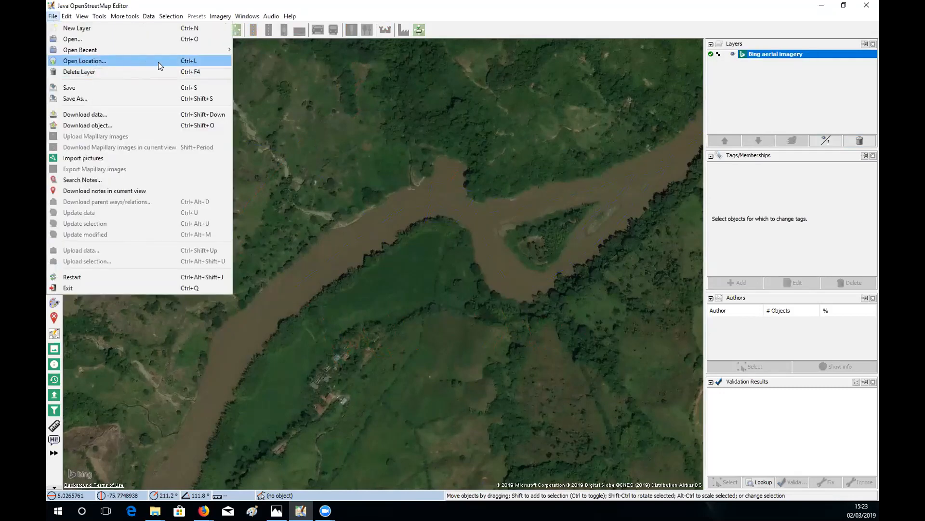
mouse_move(145, 47)
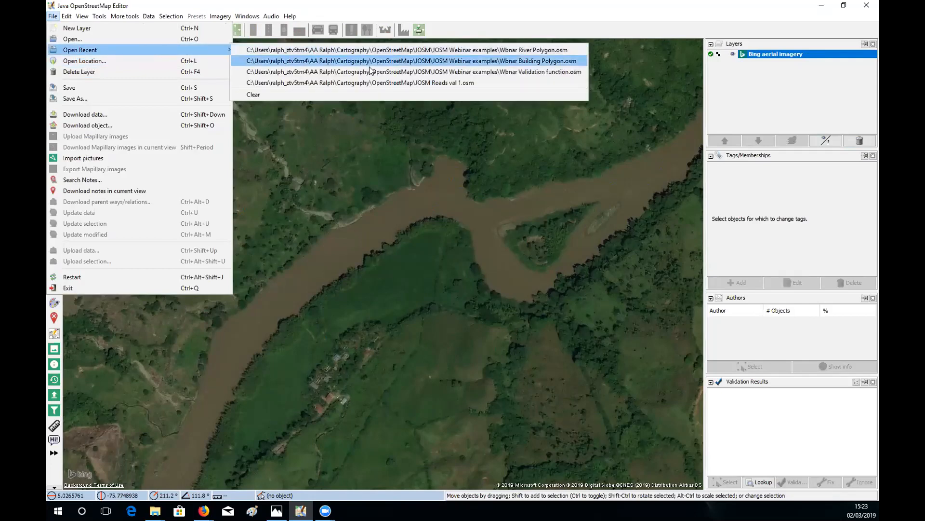
left_click(251, 72)
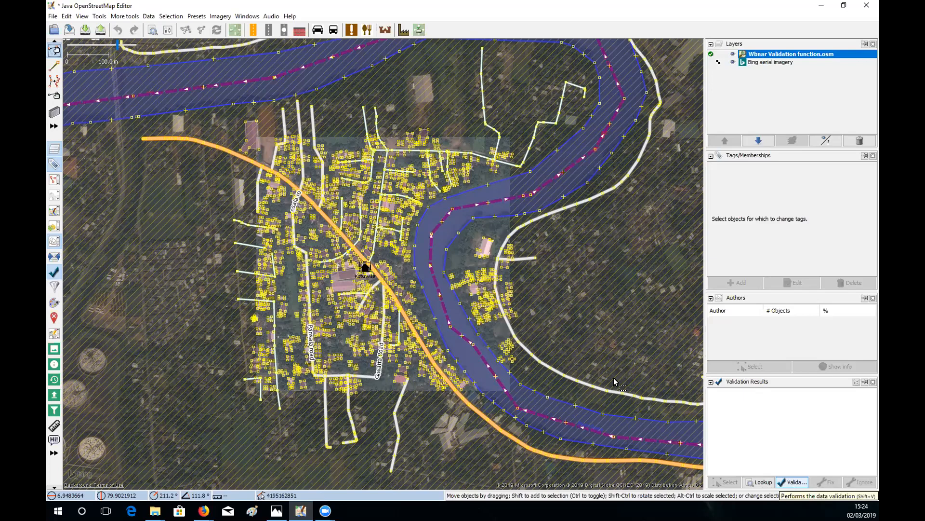
- Validate the village data (1 error, 56 warnings) and zoom in on the buildings
left_click(795, 482)
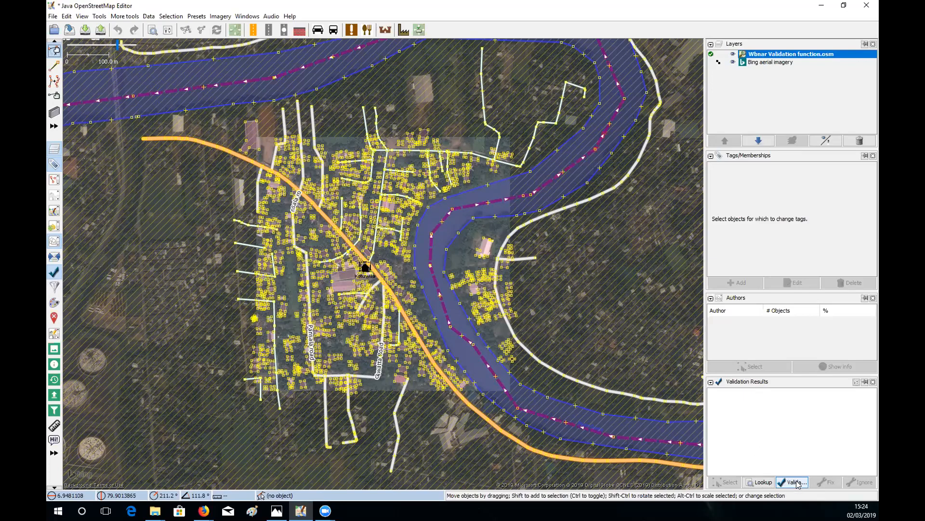
left_click(795, 482)
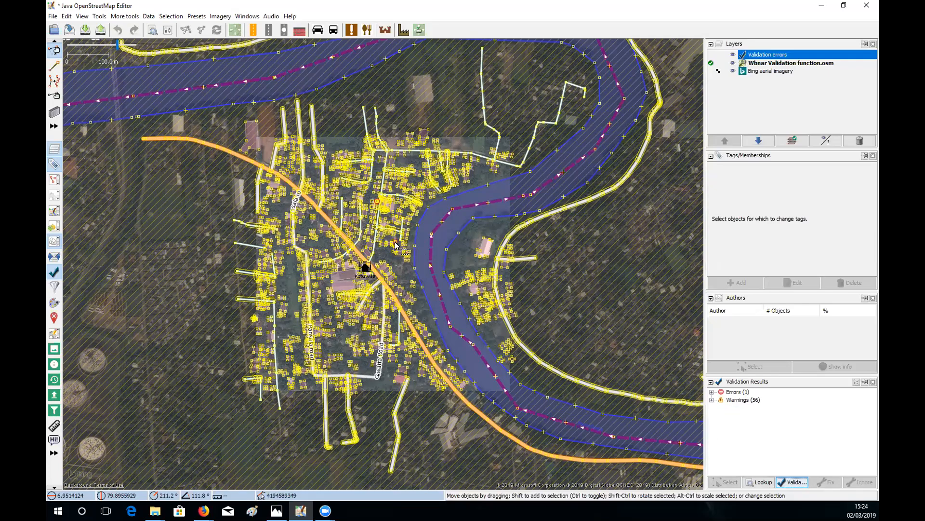
scroll(421, 243, "up", 5)
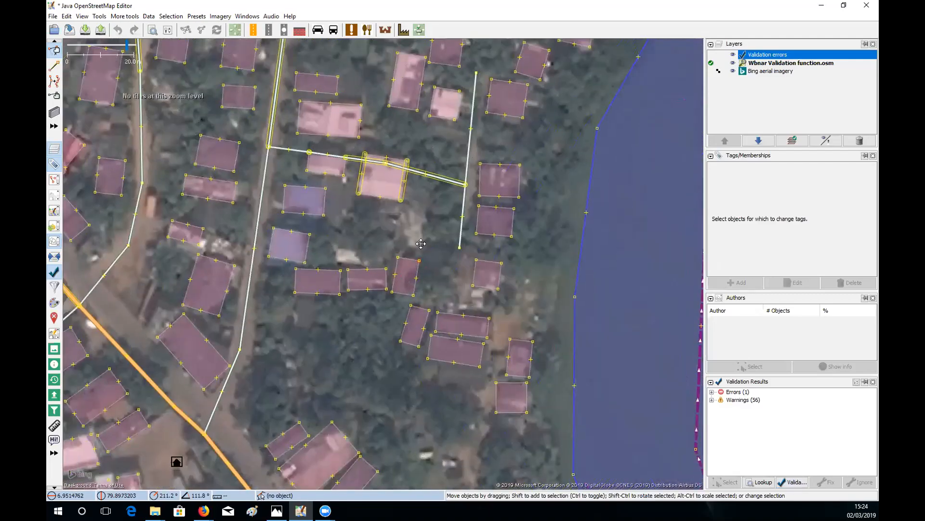
left_click_drag(421, 243, 493, 306)
left_click_drag(518, 96, 564, 164)
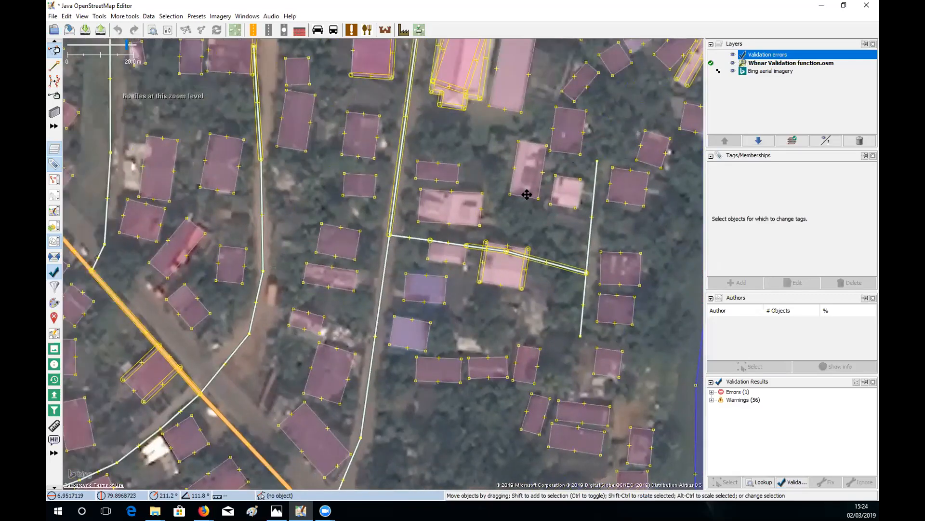
left_click_drag(527, 194, 627, 228)
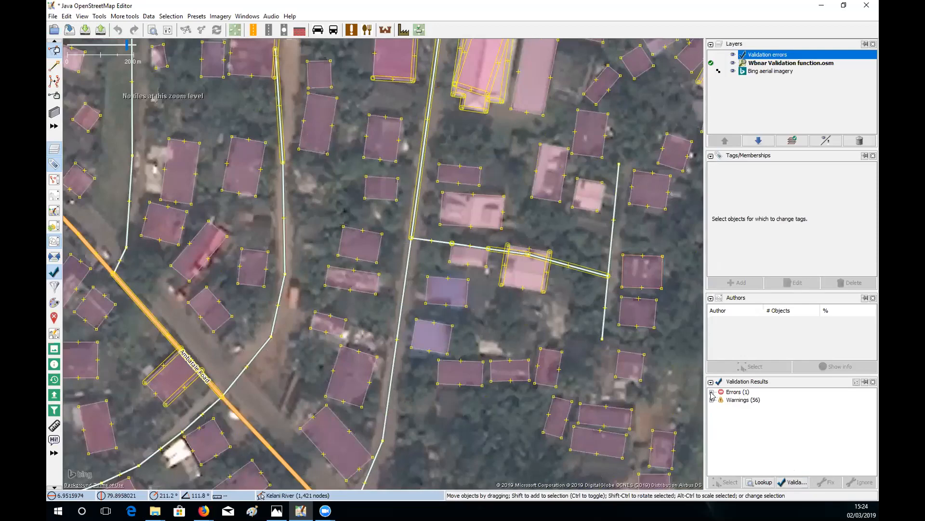
- Expand Errors and Warnings and zoom to the Building duplicated nodes problem
left_click(712, 393)
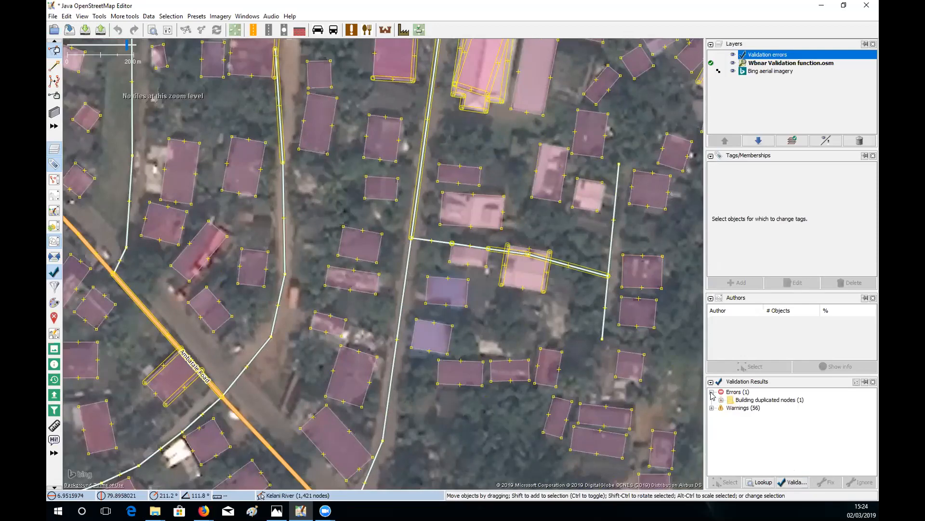
left_click(712, 408)
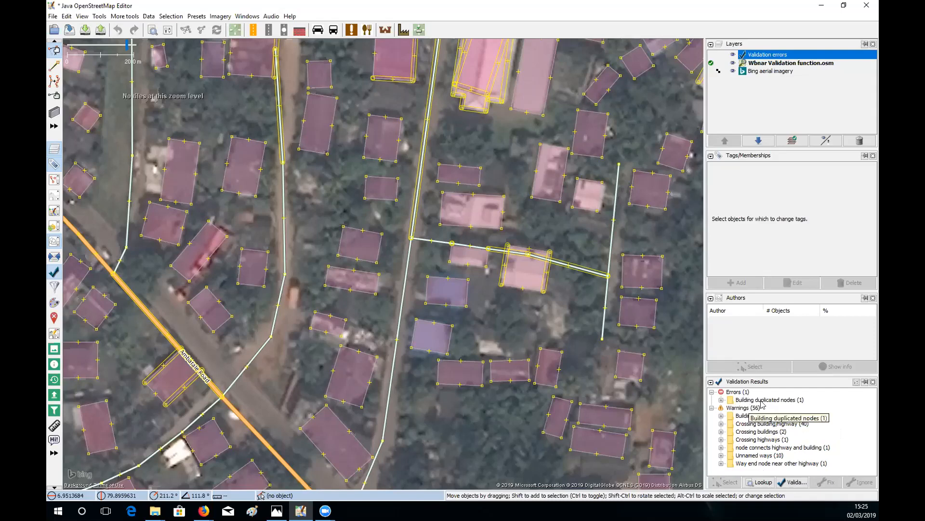
left_click(721, 400)
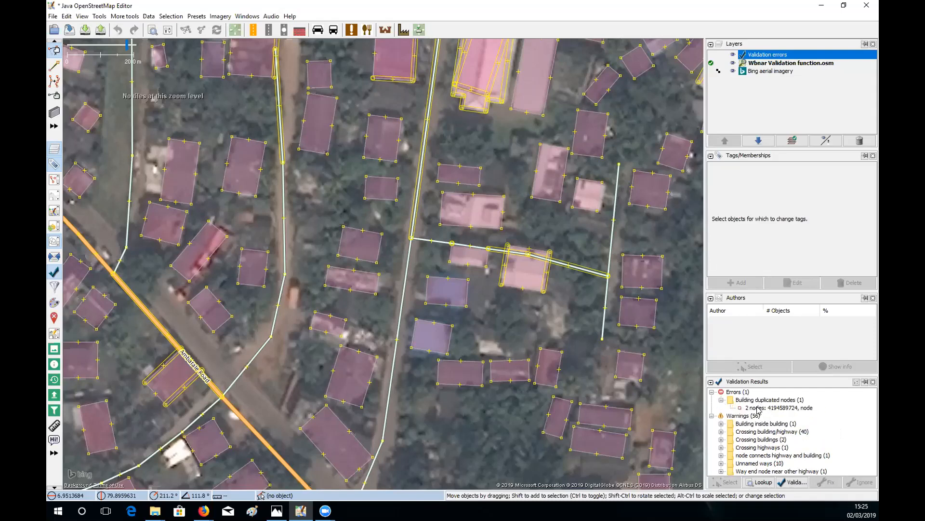
left_click(758, 410)
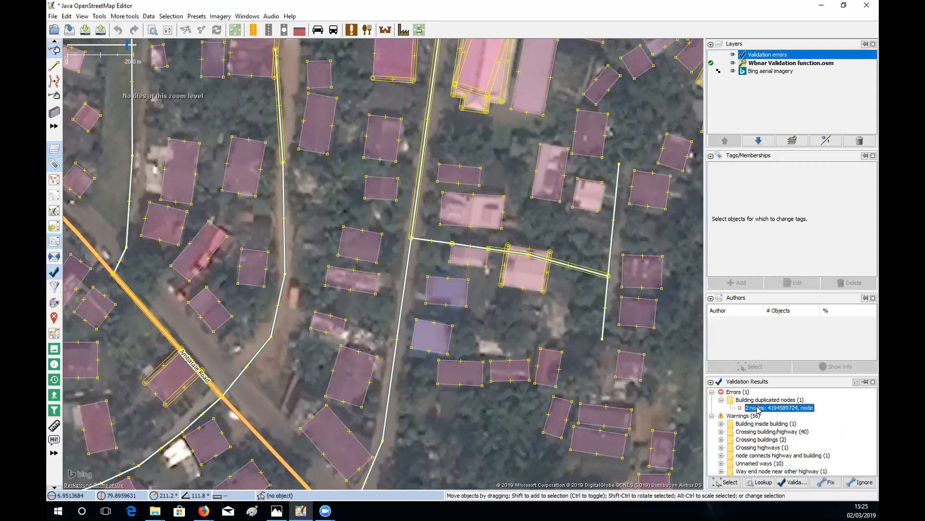
right_click(757, 409)
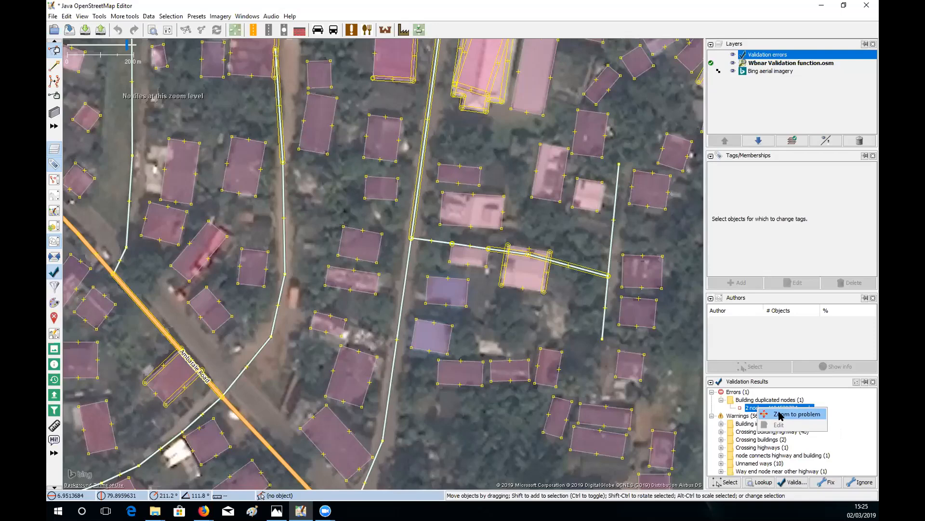
left_click(781, 415)
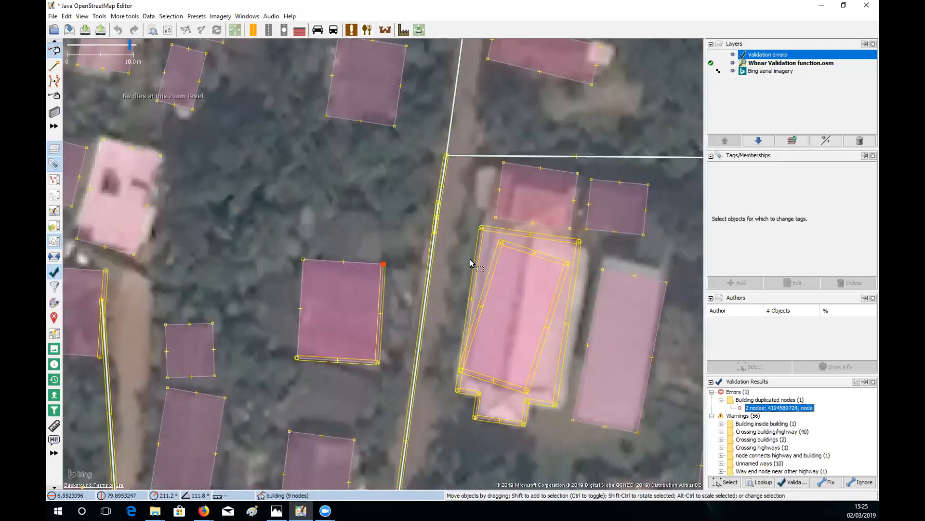
- Delete the duplicate inner building outline and pan to the nearby buildings
left_click(550, 261)
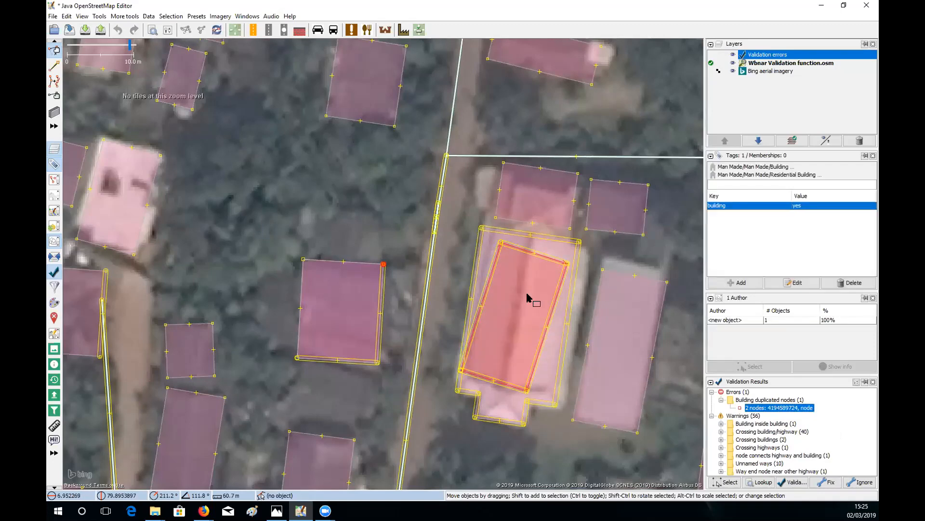
key("Delete")
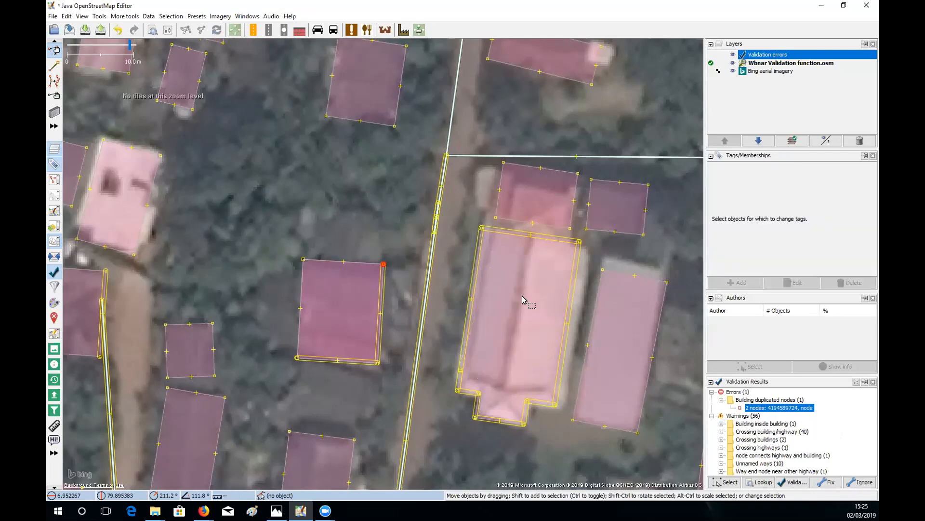
left_click_drag(562, 305, 565, 248)
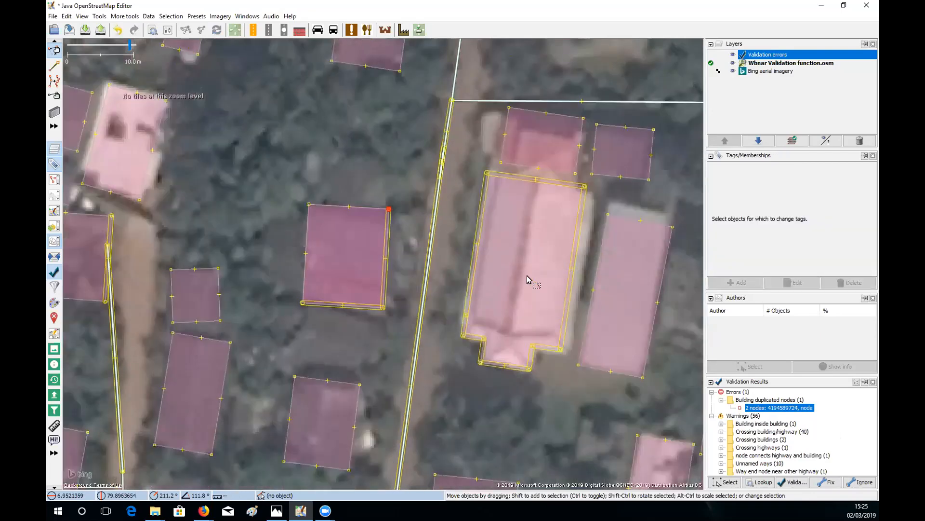
left_click_drag(530, 280, 504, 206)
left_click_drag(532, 322, 491, 283)
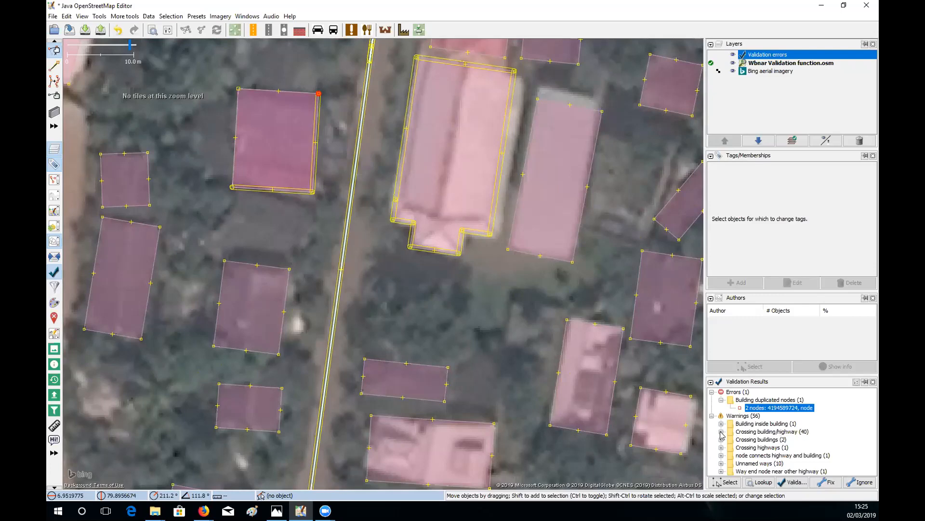
- Zoom to the first Crossing building/highway warning, a building straddling Ambatale Road
left_click(722, 433)
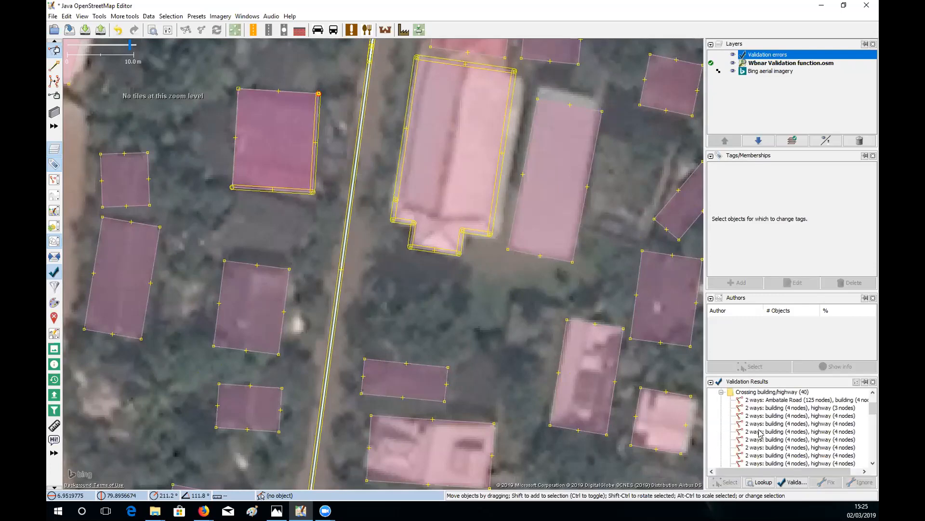
right_click(754, 402)
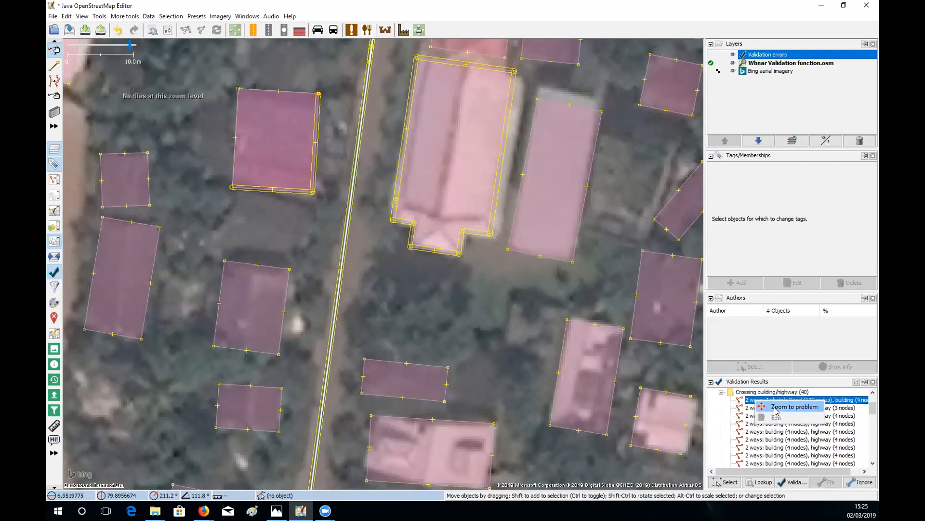
key("Return")
scroll(447, 334, "up", 3)
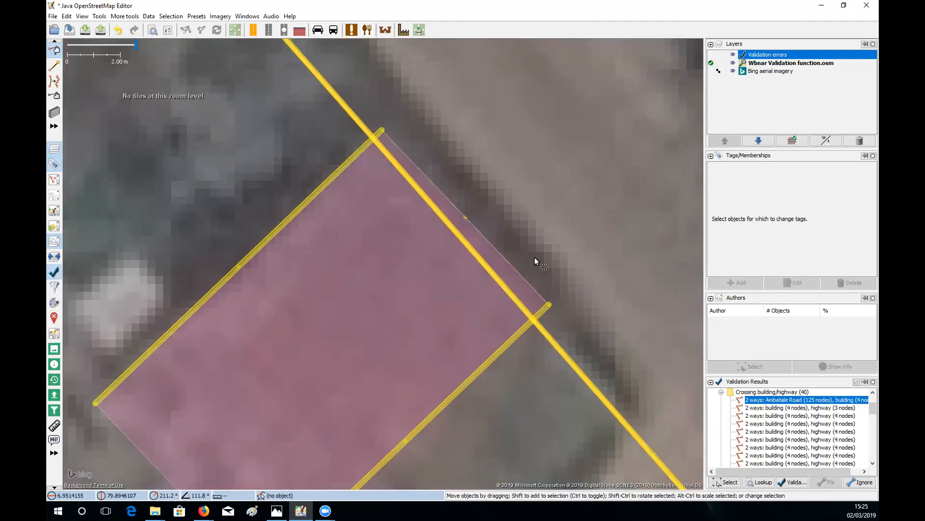
scroll(534, 256, "down", 5)
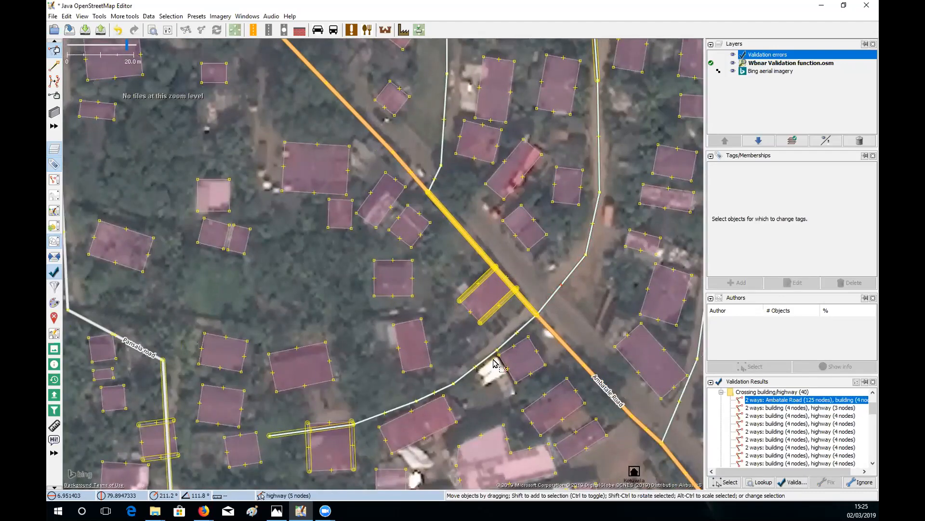
- Pan around the crossing to centre Ambatale Road and its surrounding buildings
key("ctrl+Right")
key("ctrl+Right")
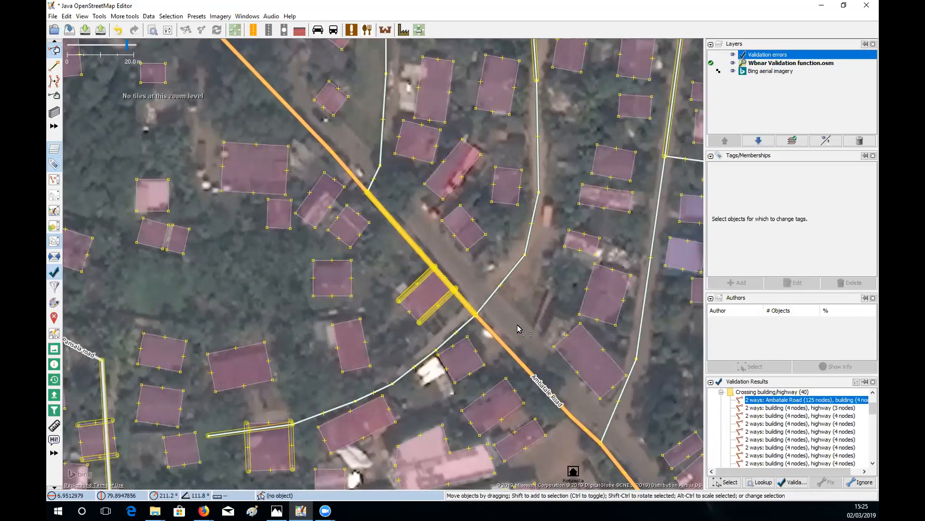
key("ctrl+Down")
left_click_drag(544, 357, 509, 346)
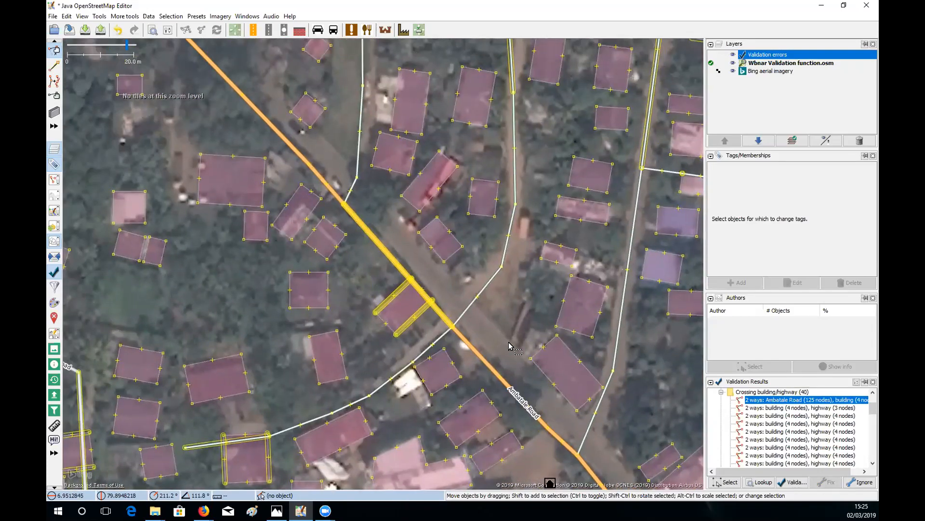
left_click_drag(408, 255, 452, 262)
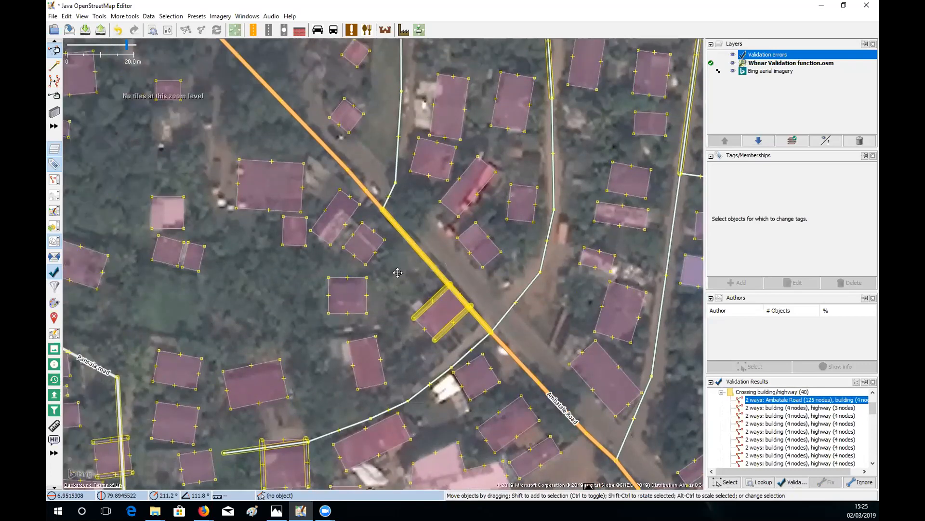
left_click_drag(347, 269, 392, 269)
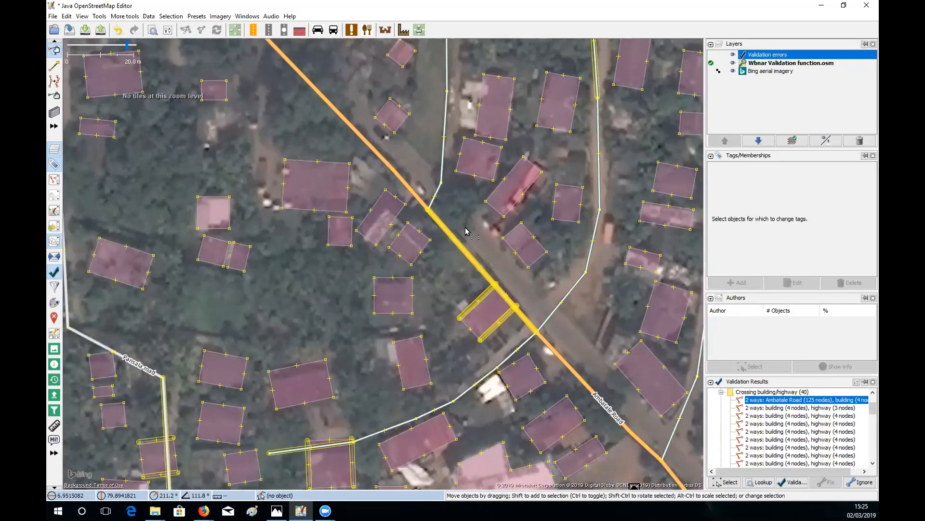
left_click_drag(444, 229, 419, 222)
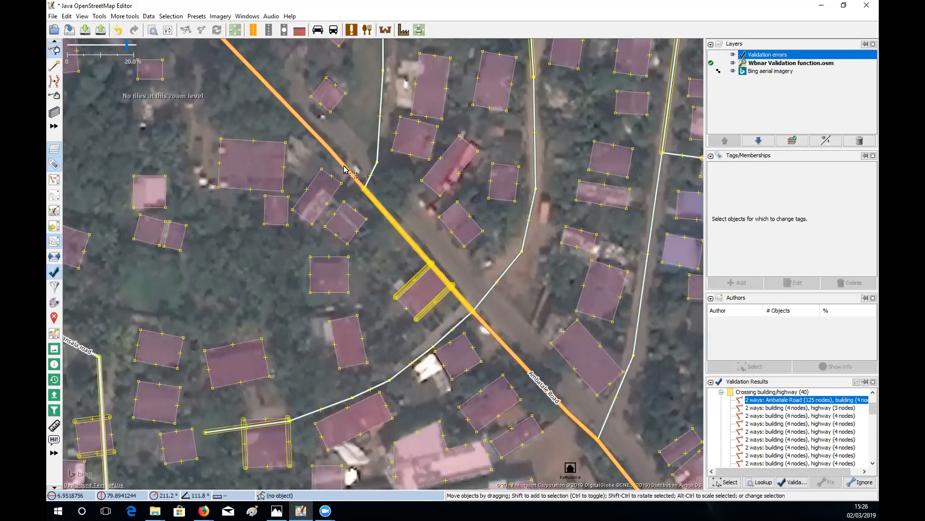
left_click_drag(519, 318, 514, 326)
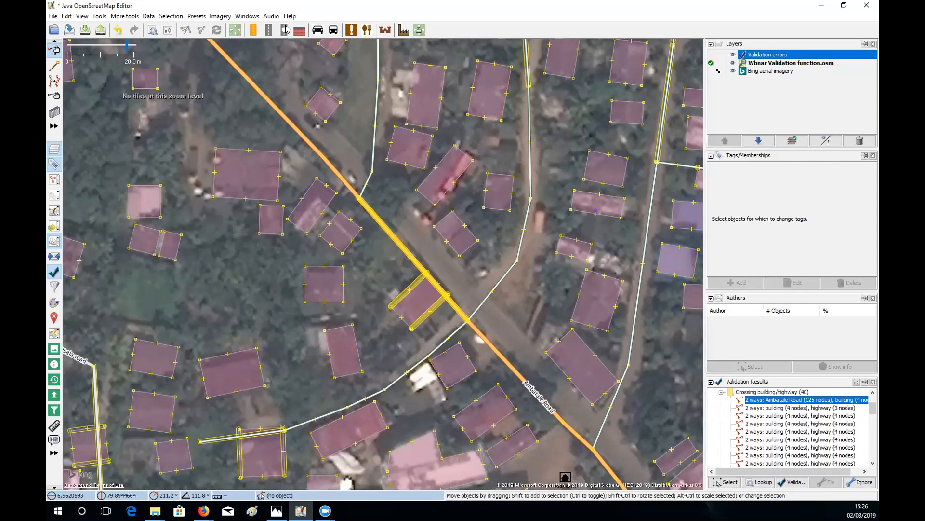
left_click(221, 17)
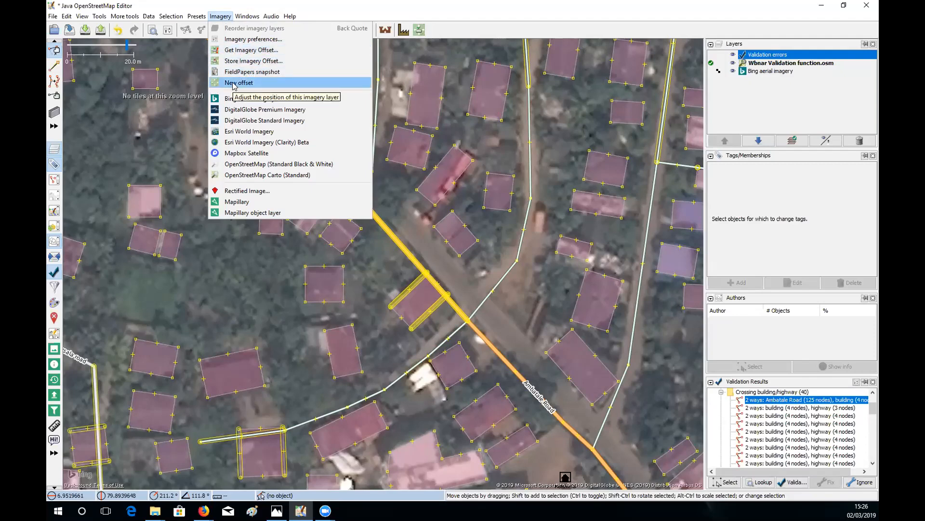
- Give the Bing imagery a new offset of -3.43; -5.23 to align it with the buildings
left_click(291, 255)
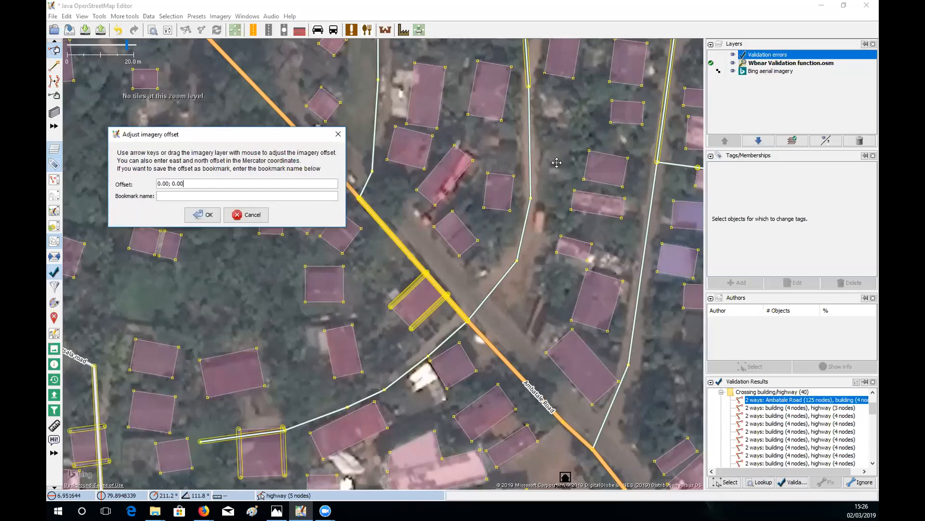
left_click_drag(555, 161, 544, 179)
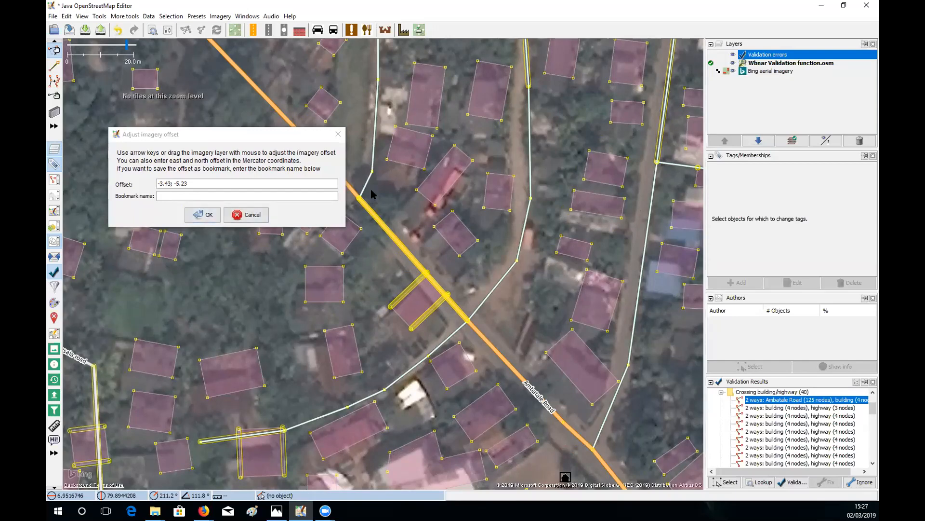
left_click(207, 214)
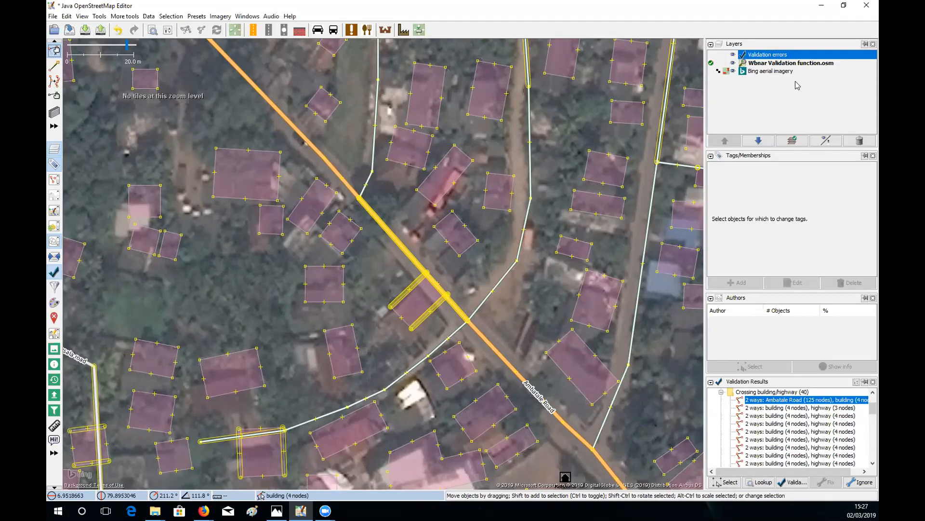
- Remove the Bing imagery offset and drag the road junction node off the building
left_click(726, 71)
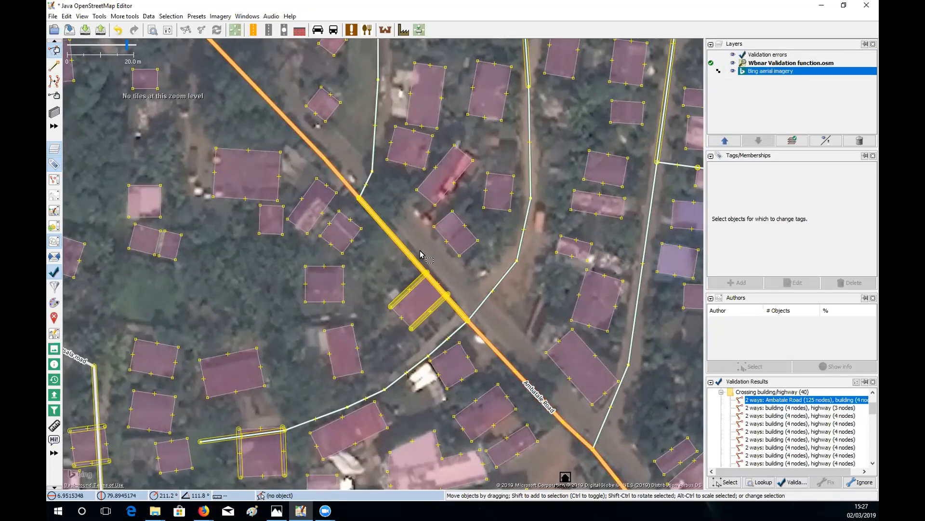
left_click_drag(423, 284, 421, 255)
scroll(424, 259, "up", 4)
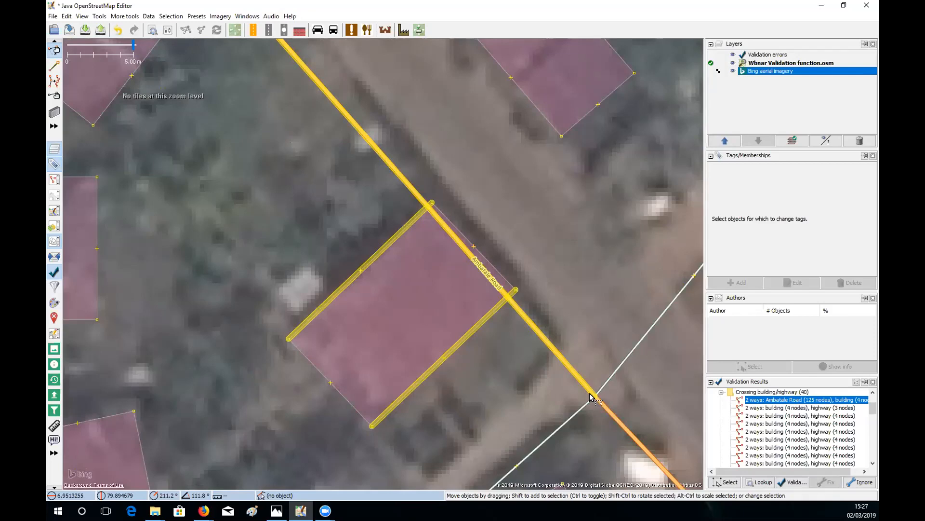
left_click_drag(594, 395, 610, 327)
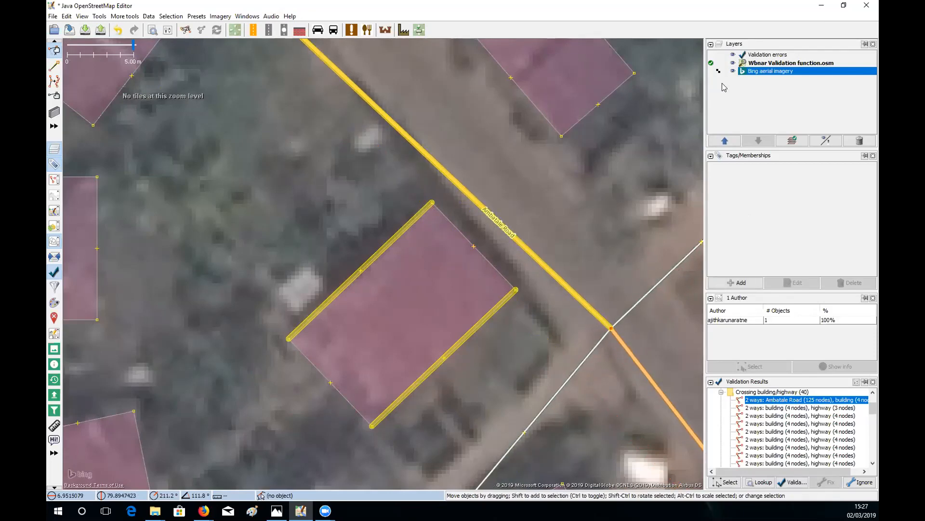
- Hide the validation error highlights and toggle the OSM data layer off and on against the imagery
left_click(733, 55)
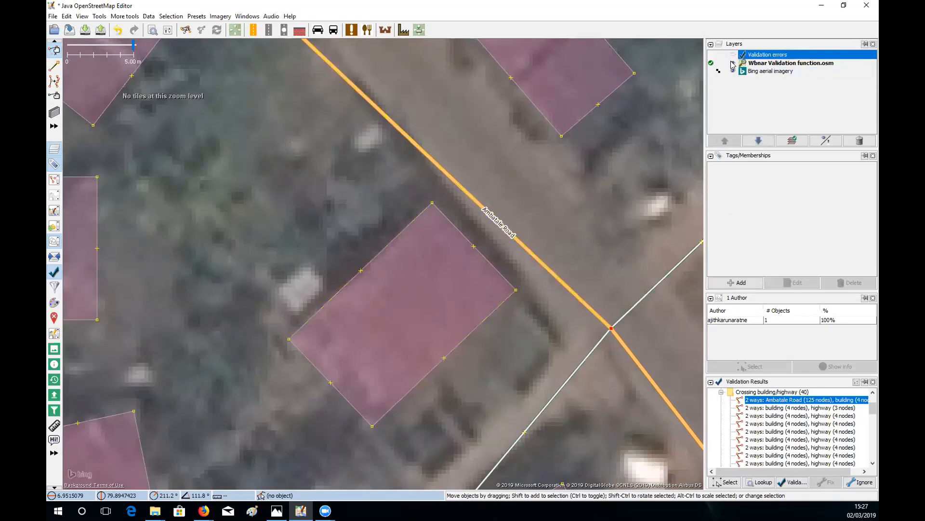
left_click(733, 64)
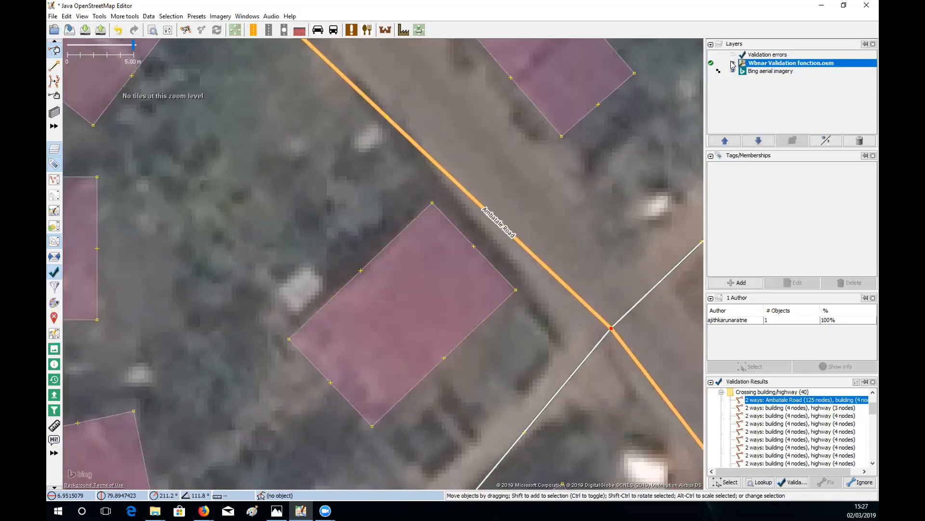
left_click(732, 63)
left_click(732, 63)
- Undo the road node move, so Ambatale Road crosses the flagged building's corner again
left_click(118, 30)
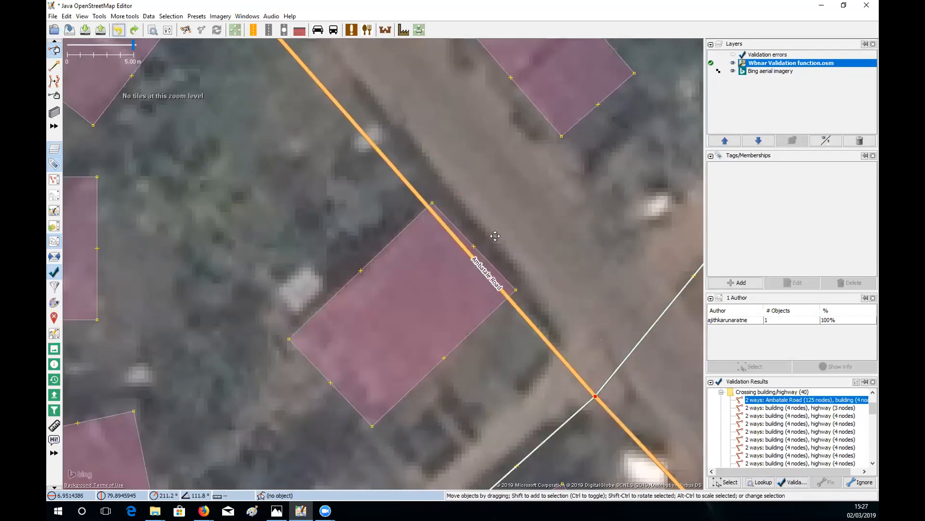
scroll(495, 250, "down", 3)
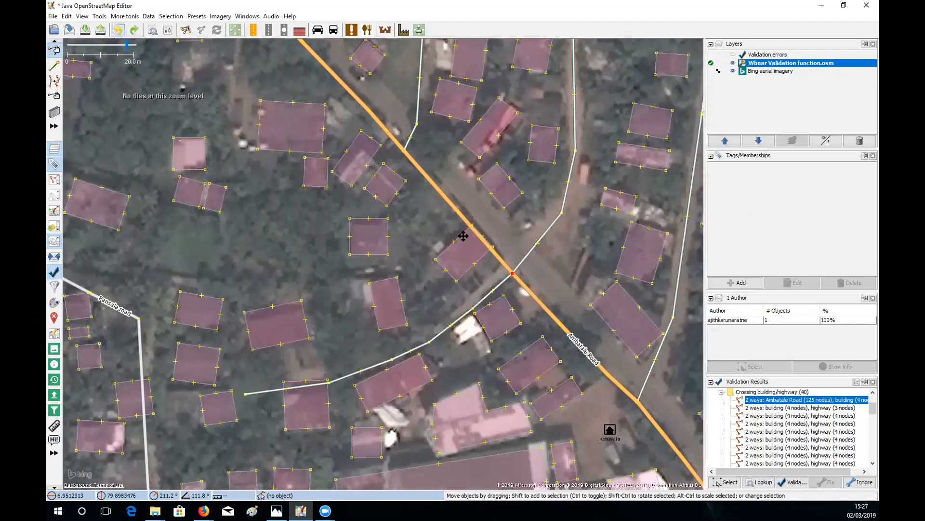
scroll(462, 233, "down", 1)
scroll(364, 241, "up", 1)
left_click_drag(402, 228, 372, 291)
left_click_drag(259, 191, 293, 243)
left_click_drag(347, 299, 339, 247)
left_click_drag(444, 254, 415, 198)
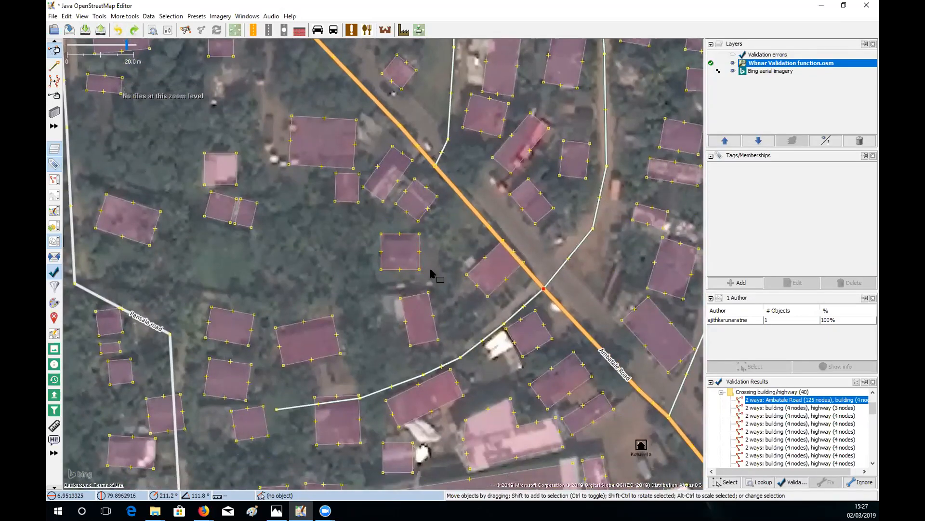
left_click_drag(453, 243, 431, 270)
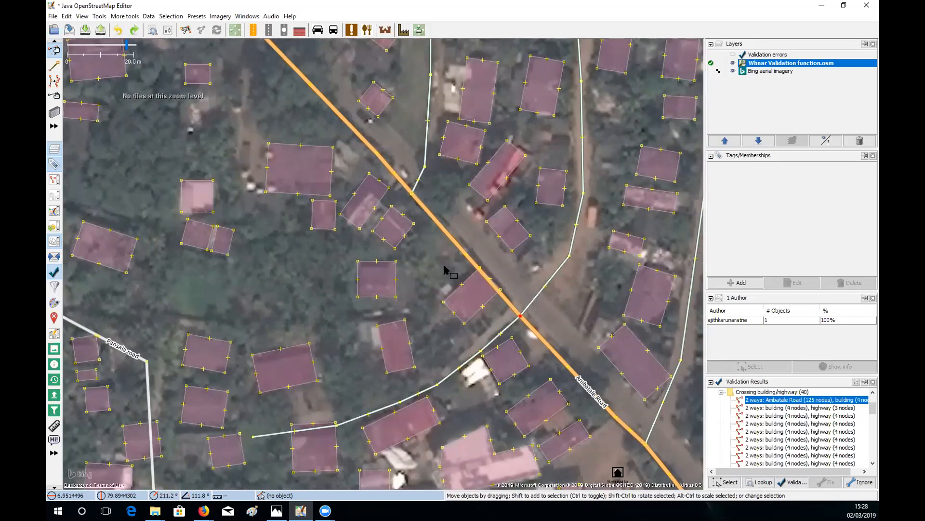
- Zoom the map to the second Crossing building/highway problem from the validation list
left_click_drag(515, 311, 434, 149)
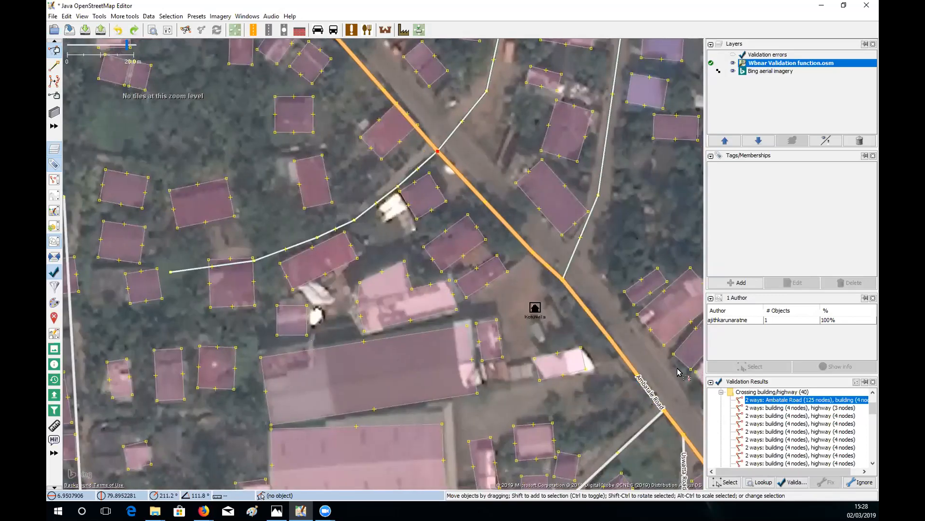
left_click(764, 410)
right_click(765, 409)
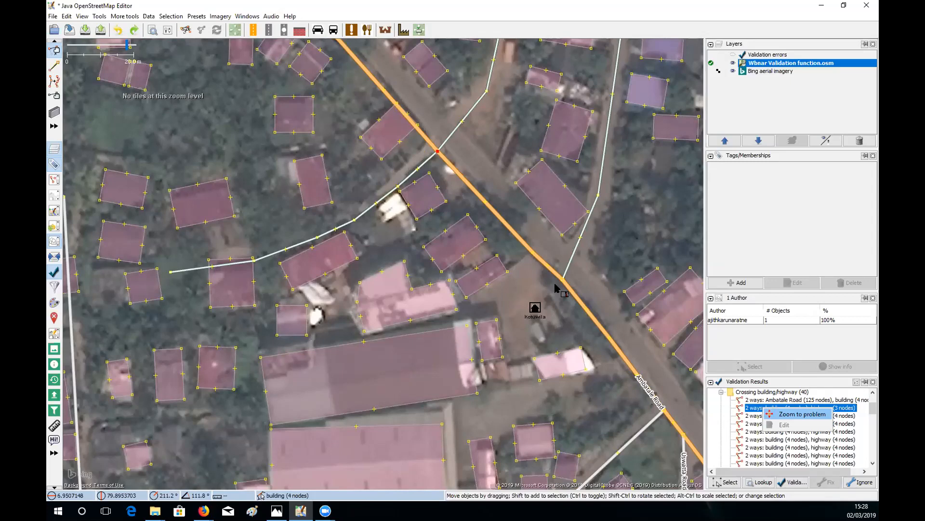
key("Return")
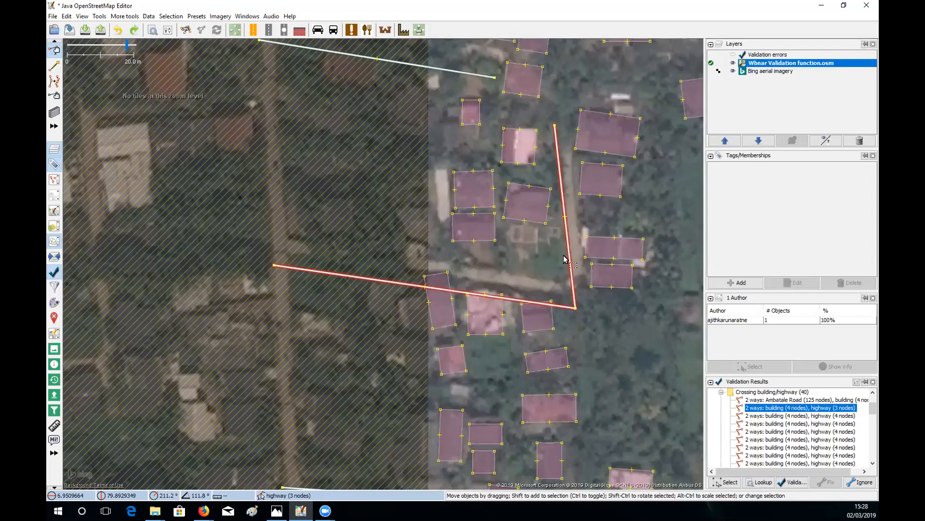
- Pan south along Ambatale Road to bring more buildings into view
left_click_drag(525, 244, 581, 216)
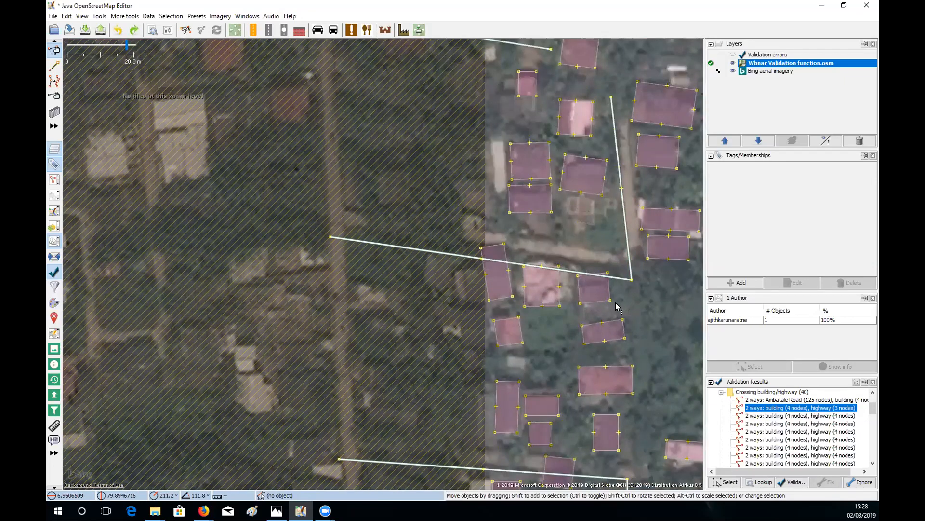
left_click_drag(616, 305, 561, 304)
left_click_drag(631, 287, 568, 238)
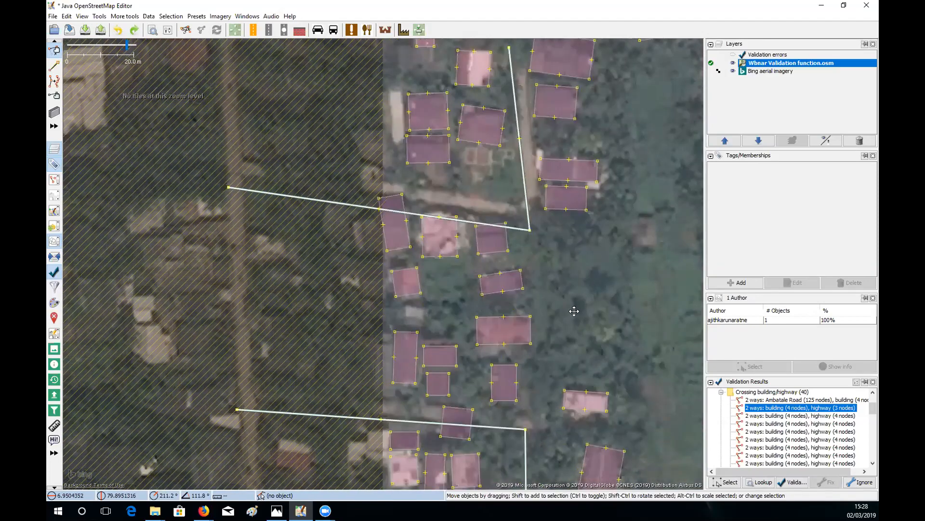
left_click_drag(558, 337, 567, 303)
mouse_move(482, 280)
left_mouse_down()
mouse_move(518, 325)
mouse_move(469, 278)
left_mouse_up()
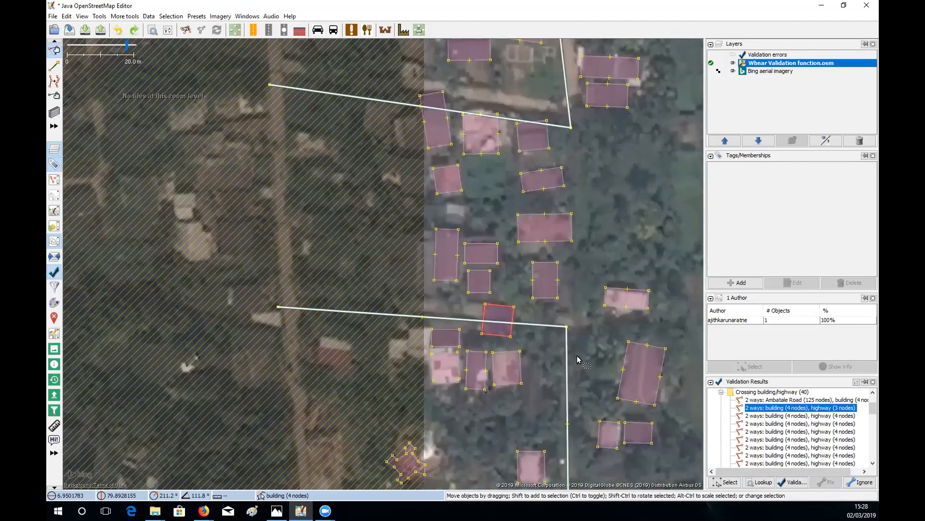
left_click_drag(512, 336, 545, 268)
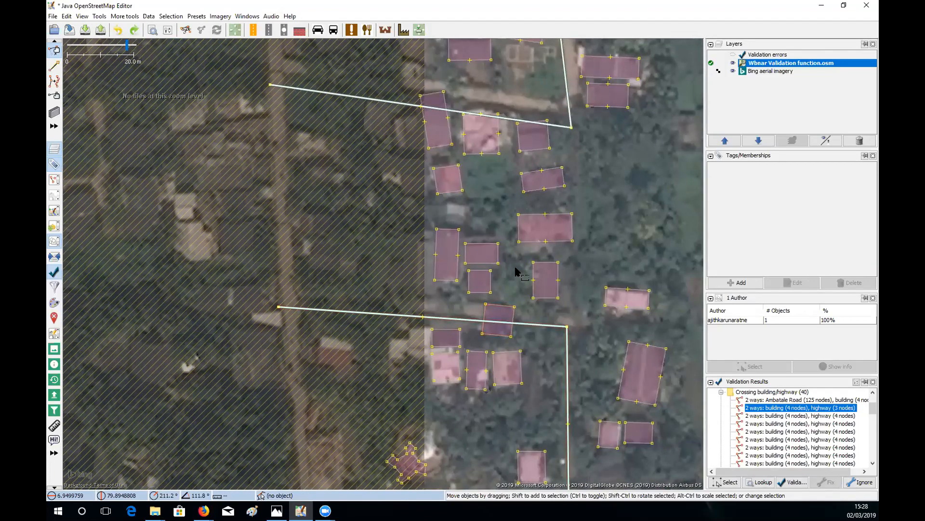
left_click_drag(584, 382, 552, 290)
left_click_drag(562, 352, 557, 305)
left_click_drag(566, 388, 563, 316)
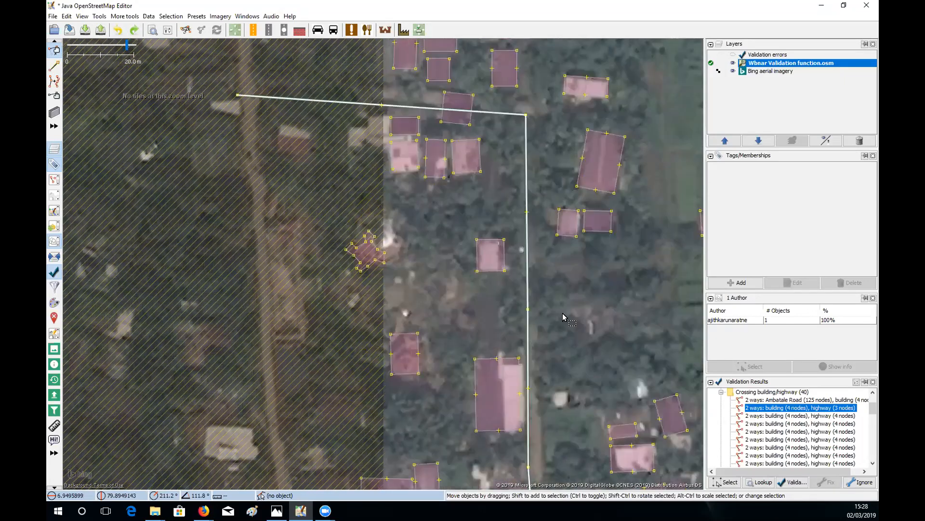
left_click_drag(561, 284, 557, 319)
left_click_drag(680, 366, 695, 448)
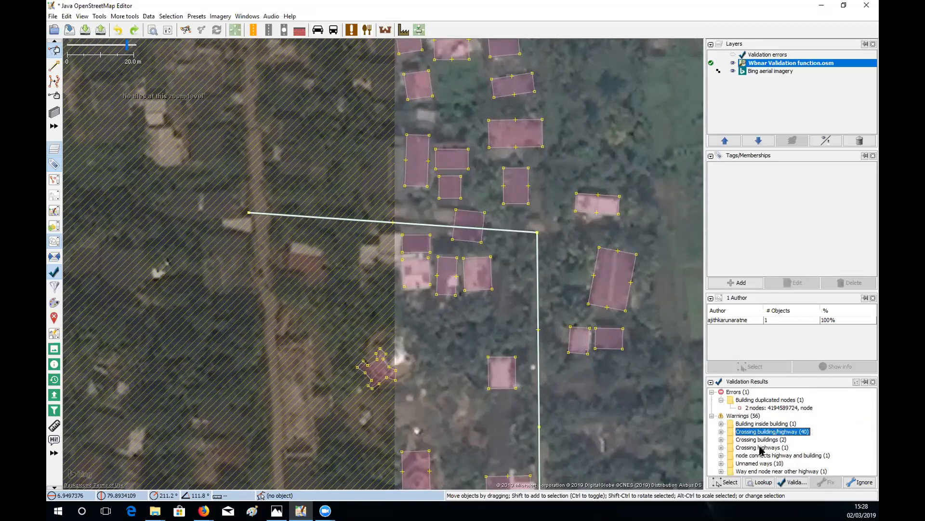
- Expand the Crossing buildings warnings and zoom in on the first overlapping pair
left_click(722, 439)
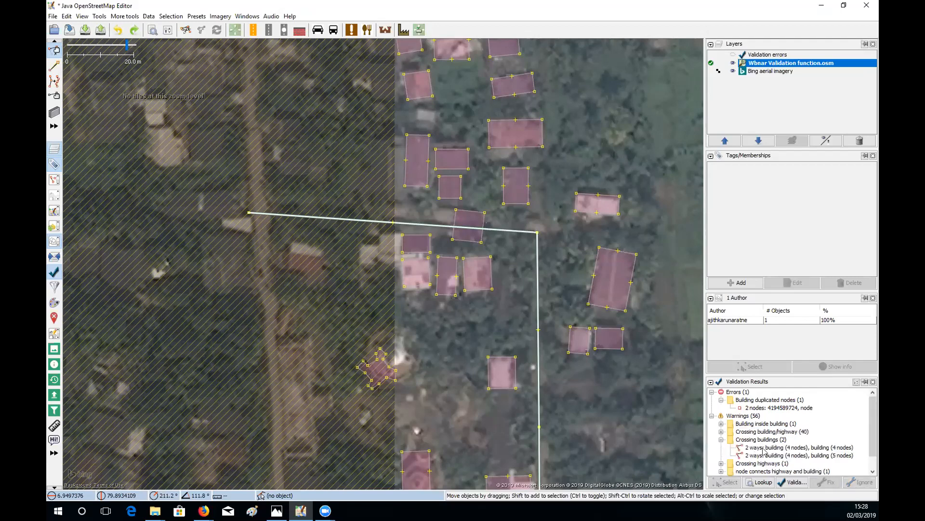
right_click(764, 448)
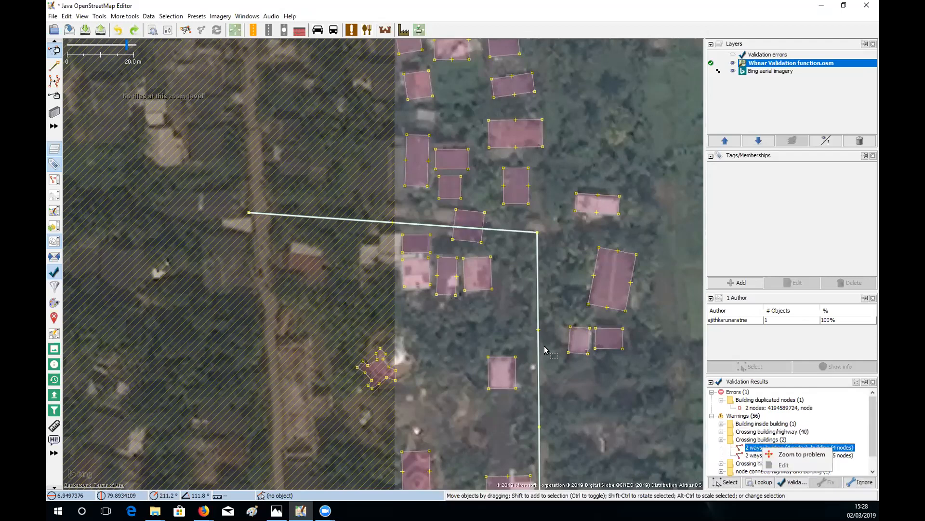
left_click_drag(480, 337, 458, 327)
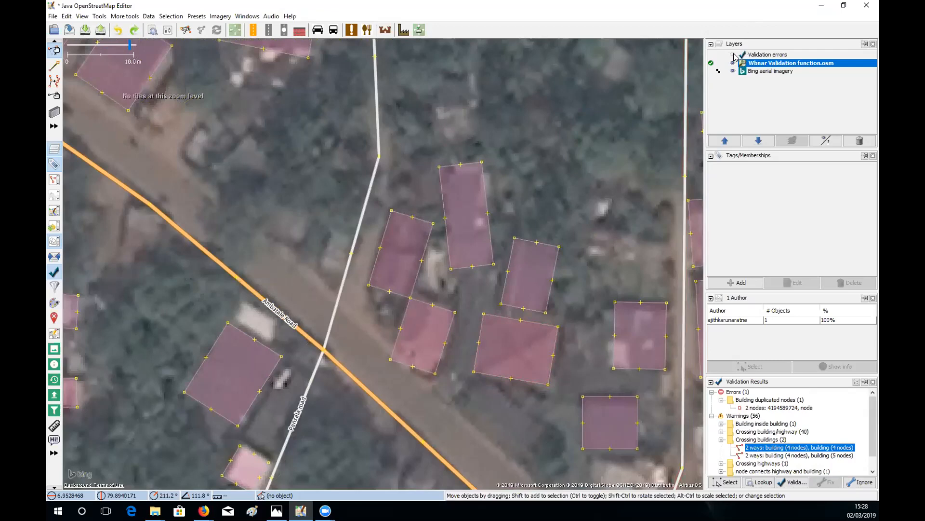
left_click(734, 56)
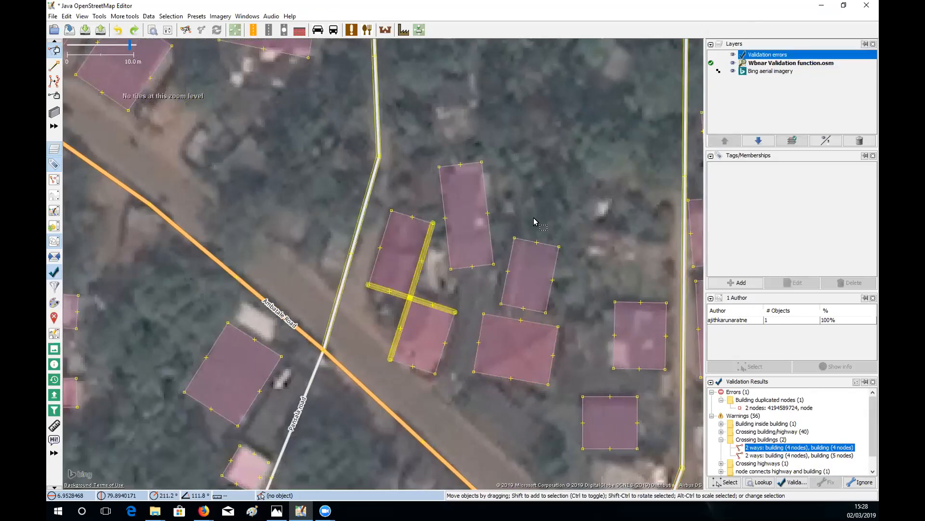
scroll(397, 316, "up", 2)
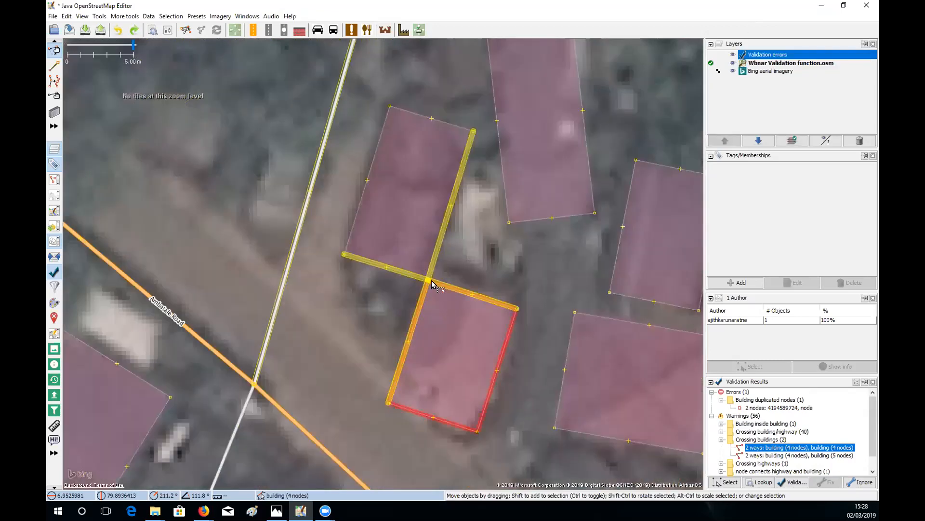
scroll(432, 284, "up", 3)
- Drag the shared node out of the overlap and square the upper building's corners
left_click_drag(421, 277, 418, 241)
left_click(418, 241)
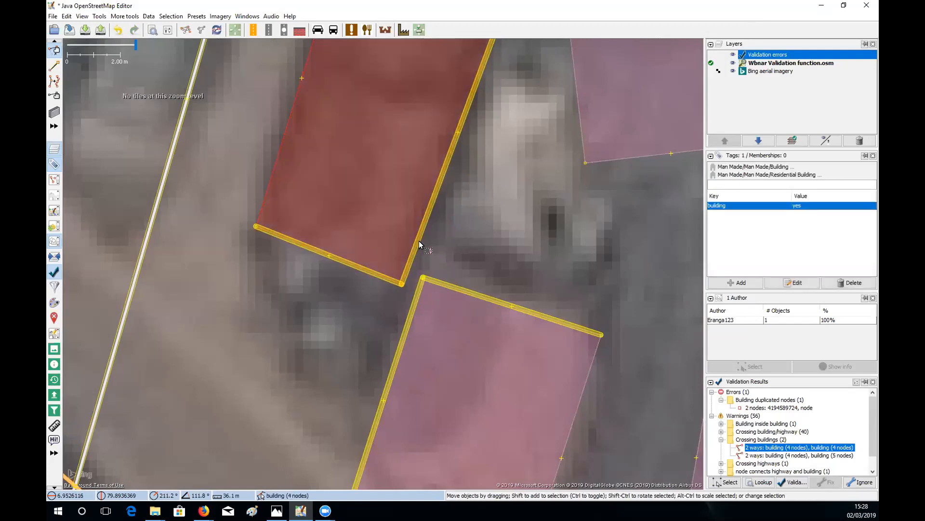
key("q")
left_click(462, 291)
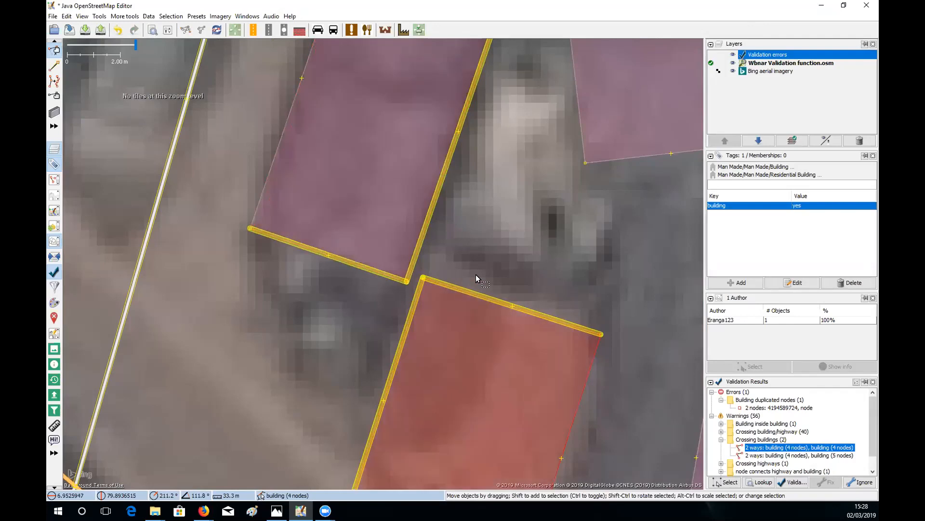
left_click(528, 273)
scroll(528, 273, "down", 5)
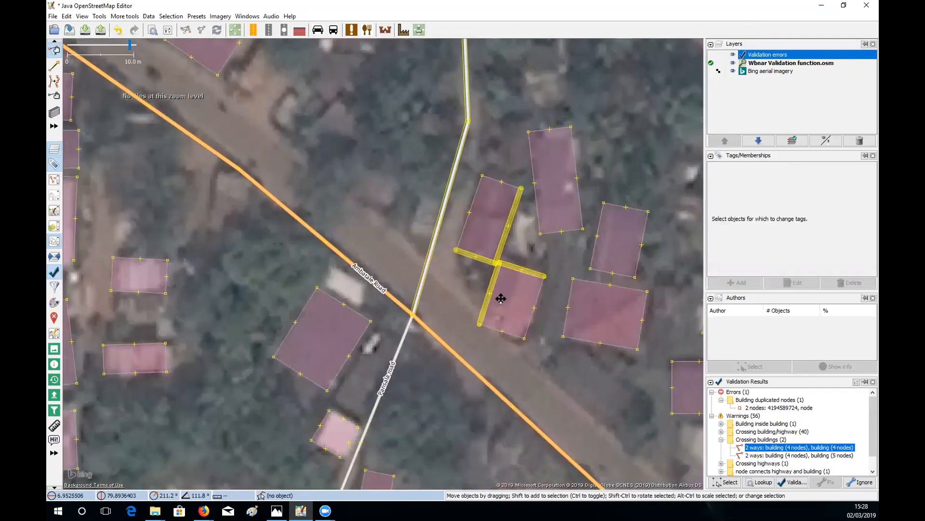
left_click_drag(501, 299, 502, 271)
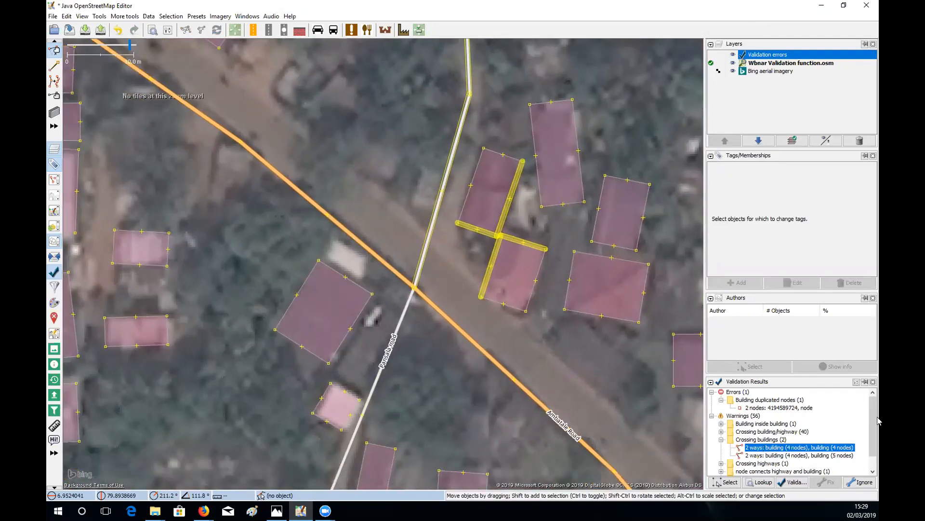
scroll(876, 420, "down", 2)
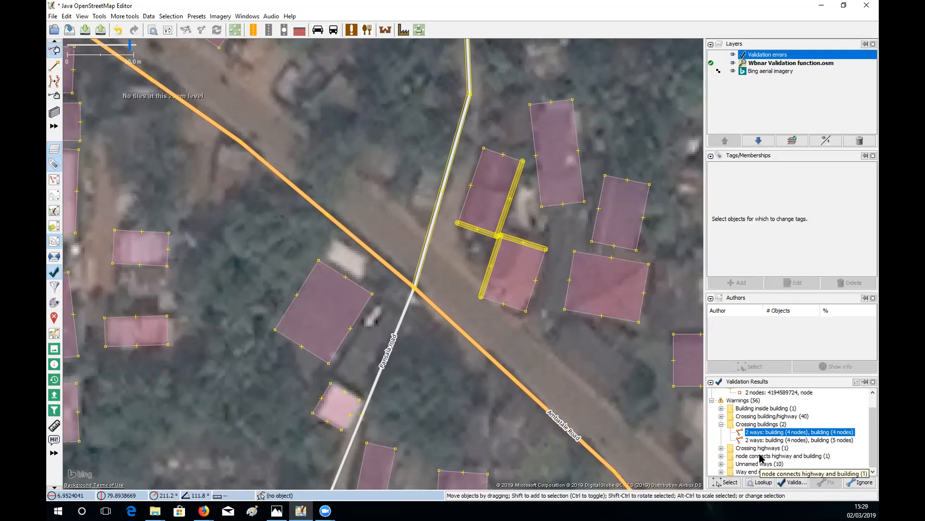
- Zoom to the node flagged as connecting the highway and the building
double_click(761, 458)
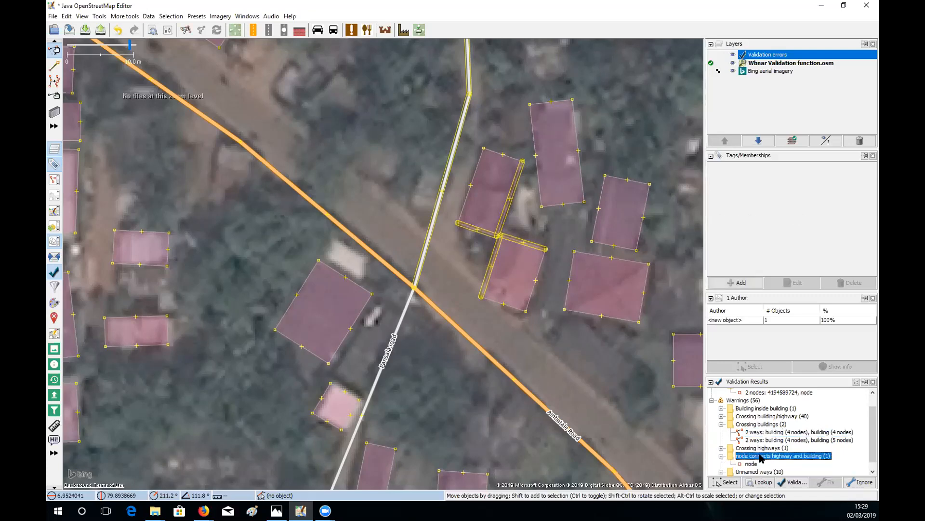
left_click(721, 456)
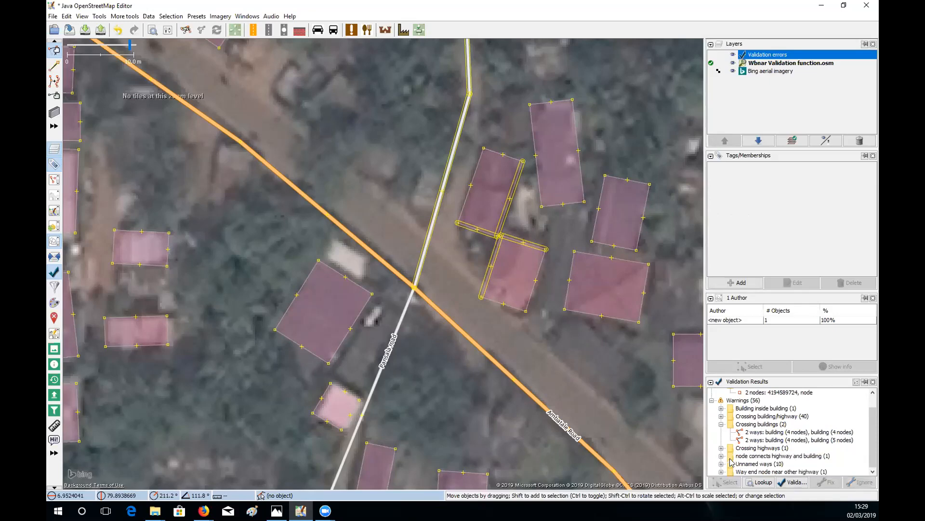
left_click(721, 456)
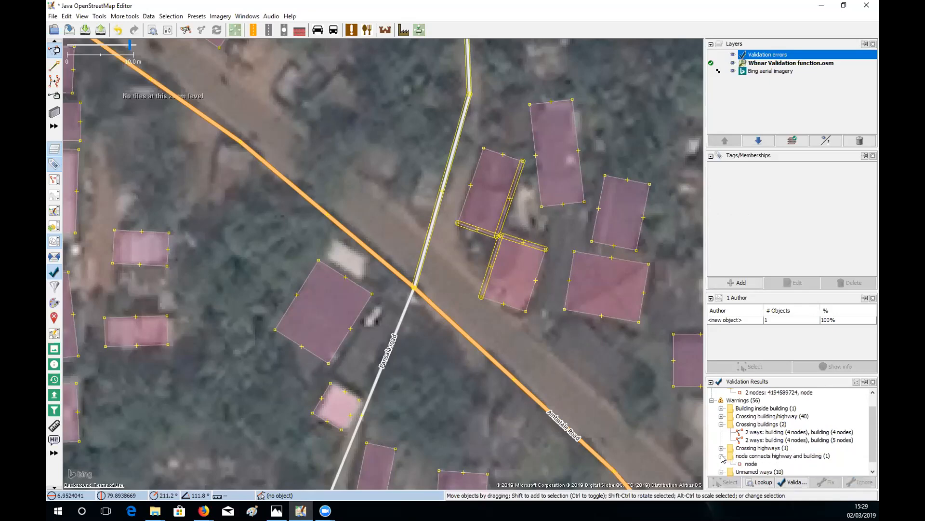
left_click(751, 464)
right_click(751, 464)
left_click(759, 470)
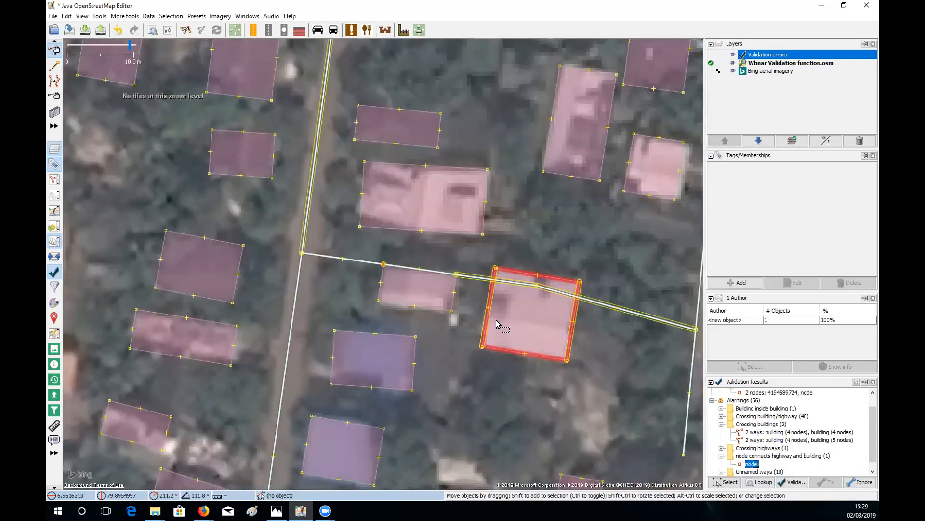
scroll(499, 319, "up", 5)
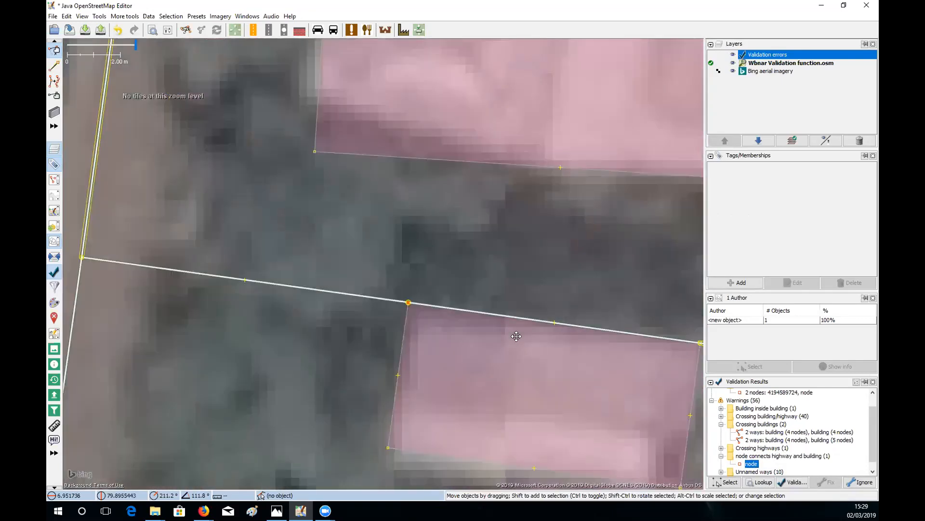
left_click_drag(517, 335, 427, 296)
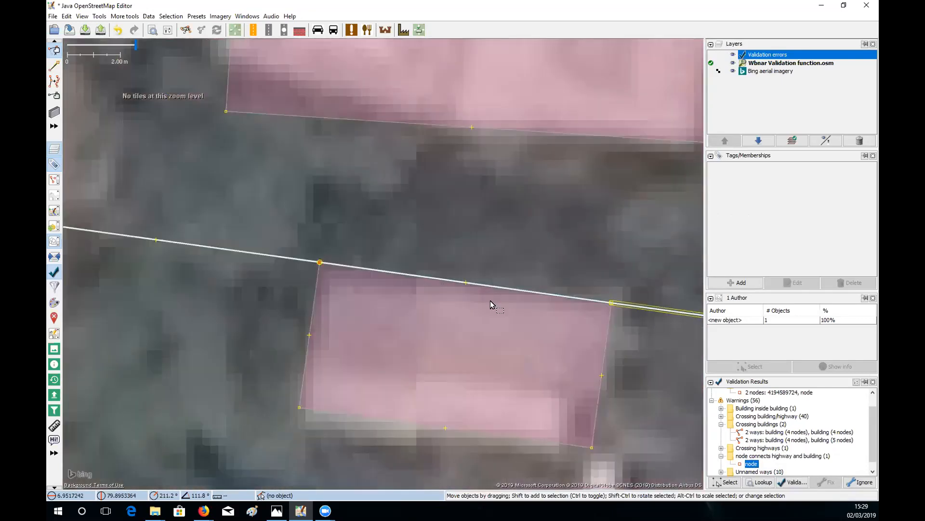
- Try moving the shared corner nodes, then undo the last corner move
mouse_move(320, 264)
left_mouse_down()
mouse_move(343, 174)
mouse_move(318, 270)
mouse_move(334, 258)
mouse_move(339, 266)
mouse_move(324, 248)
mouse_move(326, 267)
left_mouse_up()
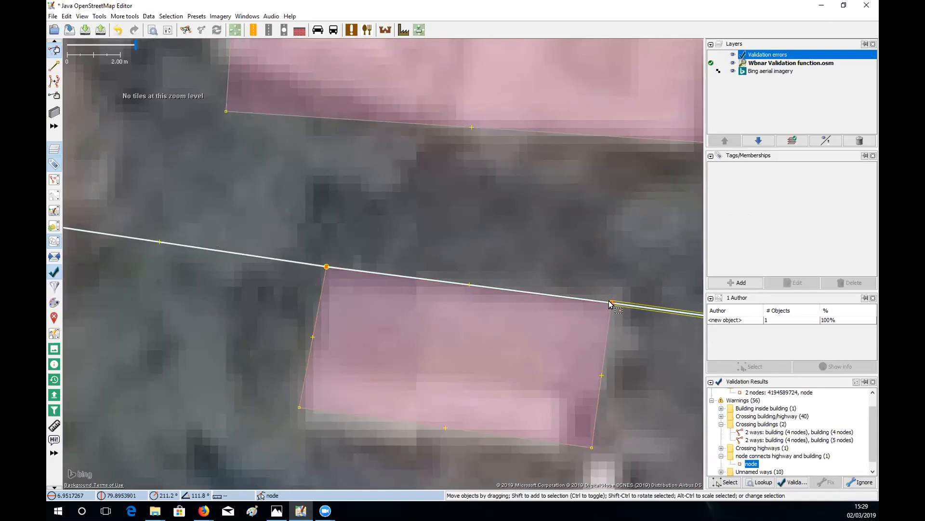
mouse_move(610, 302)
left_mouse_down()
mouse_move(620, 241)
mouse_move(611, 301)
left_mouse_up()
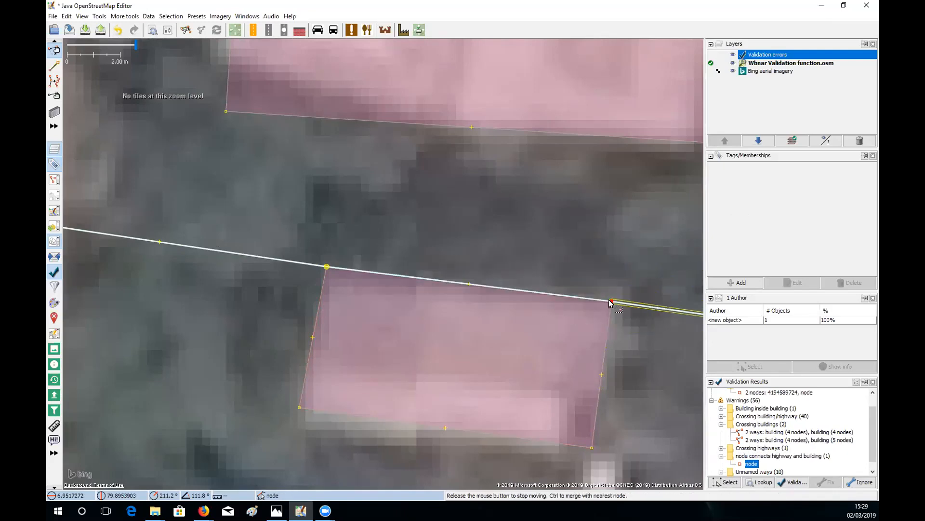
left_click(320, 302)
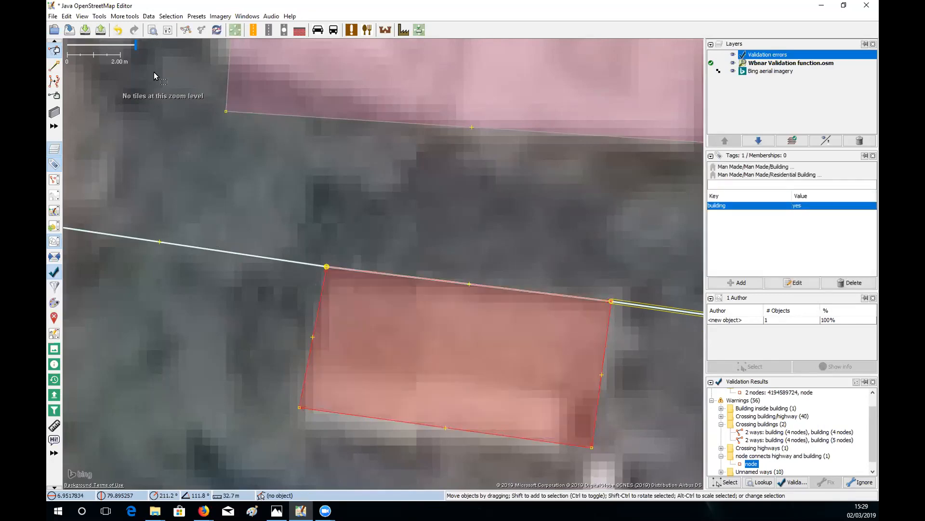
left_click(118, 33)
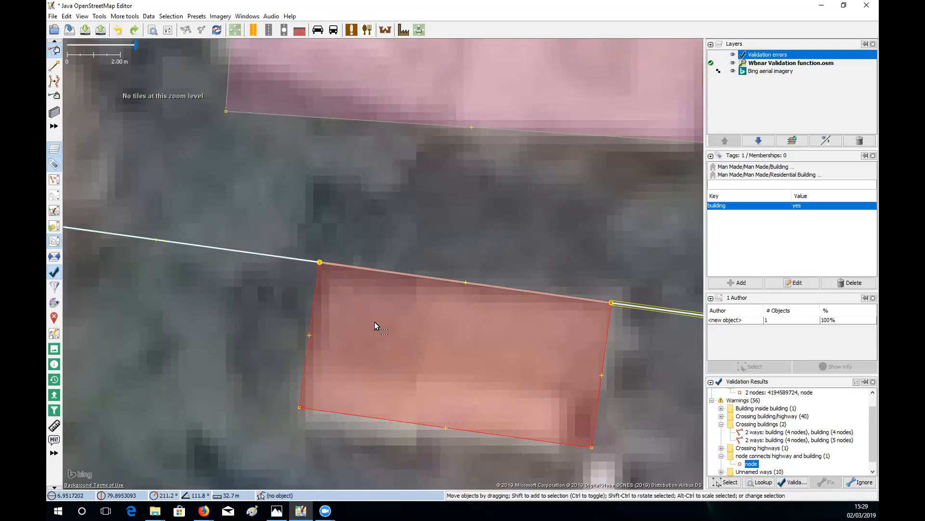
- Select the building's north-west and north-east corners and drag them down off the road
left_click(317, 261)
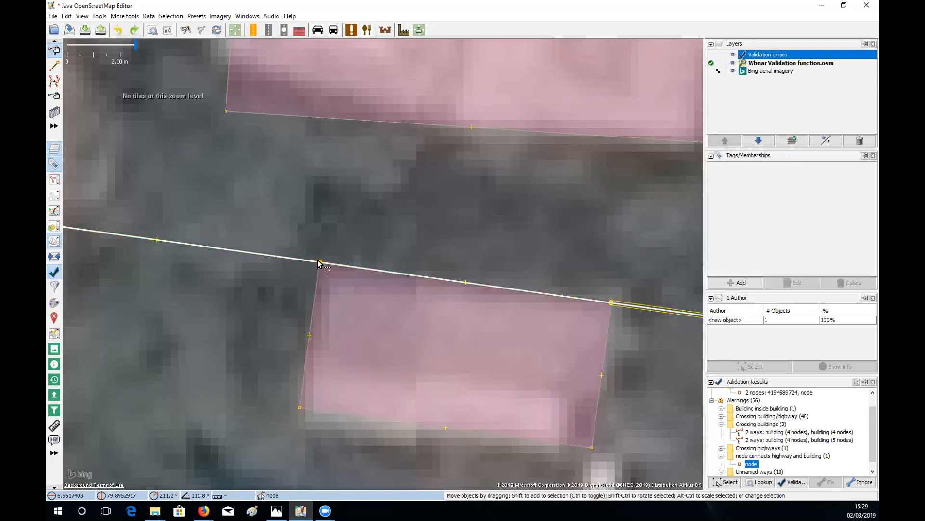
left_click(314, 280)
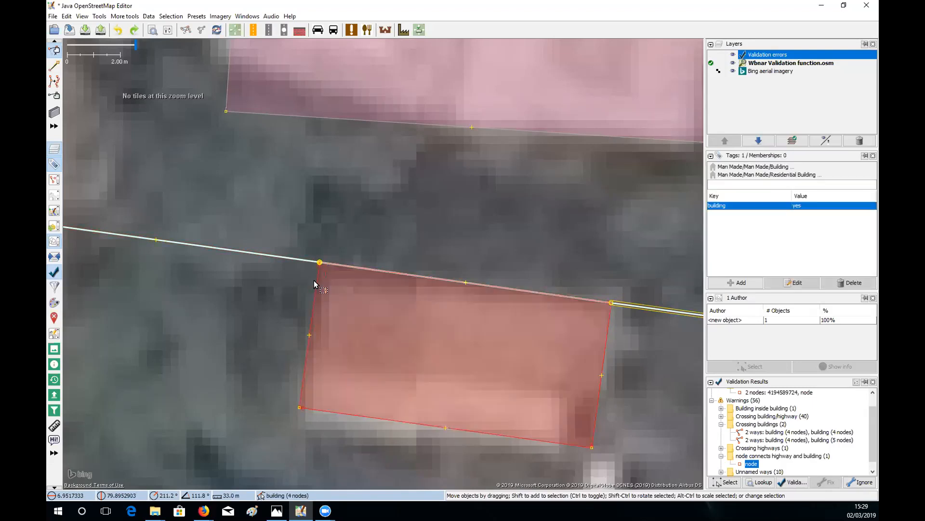
left_click(318, 261, "shift")
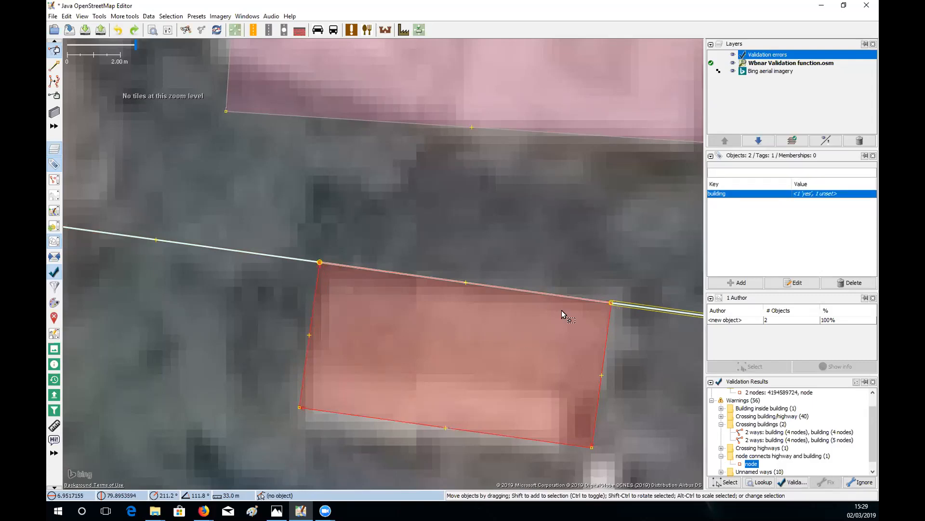
left_click(611, 302, "shift")
left_click(460, 342, "ctrl")
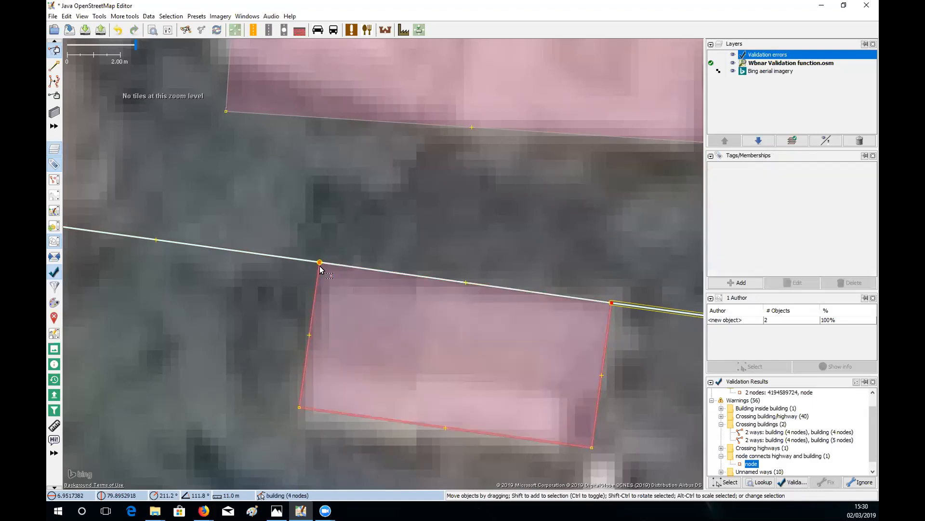
left_click_drag(317, 259, 319, 278)
left_click_drag(512, 336, 511, 334)
left_click(509, 305)
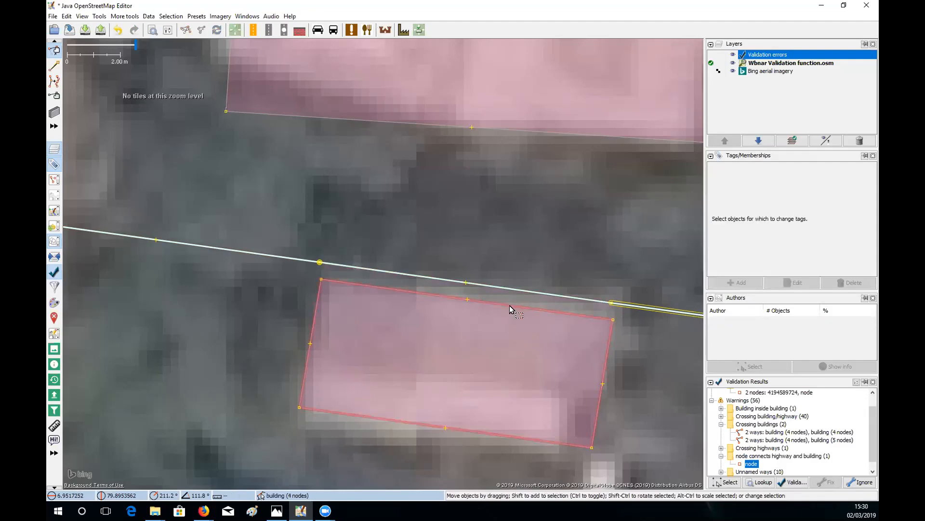
left_click(510, 305)
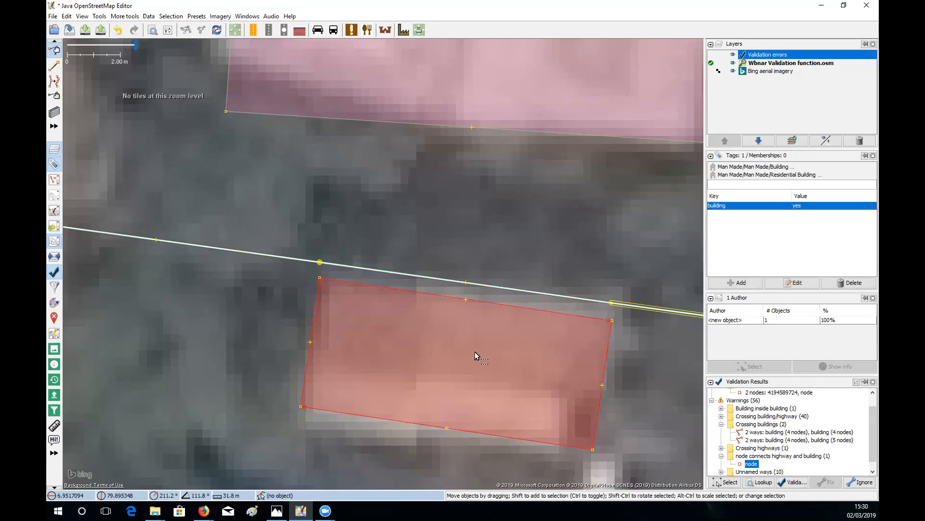
- Pan around the adjusted buildings and select one to check its tags
left_click(446, 345)
scroll(446, 345, "down", 4)
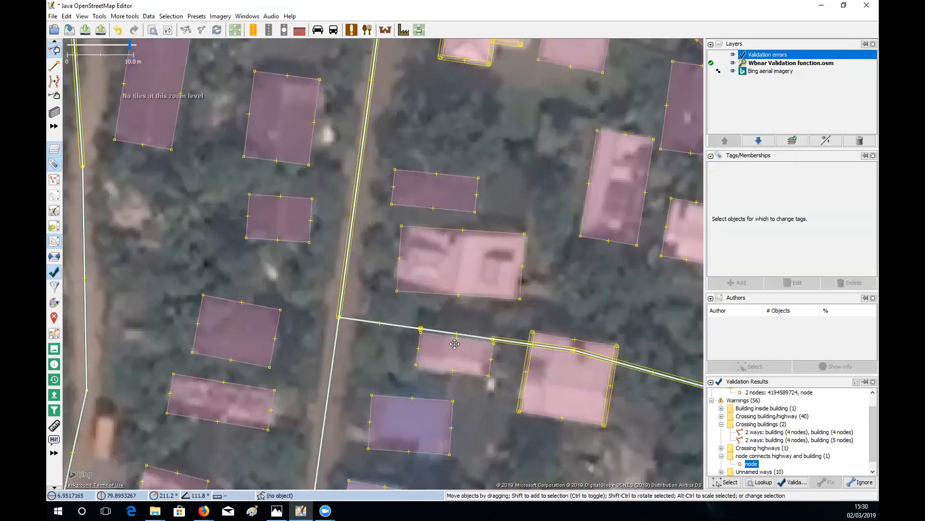
scroll(495, 302, "up", 2)
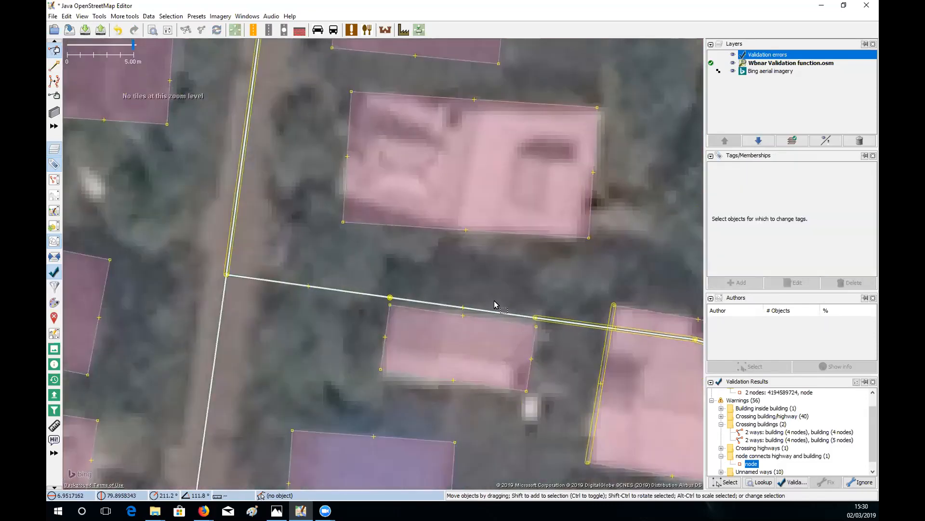
left_click_drag(494, 301, 474, 263)
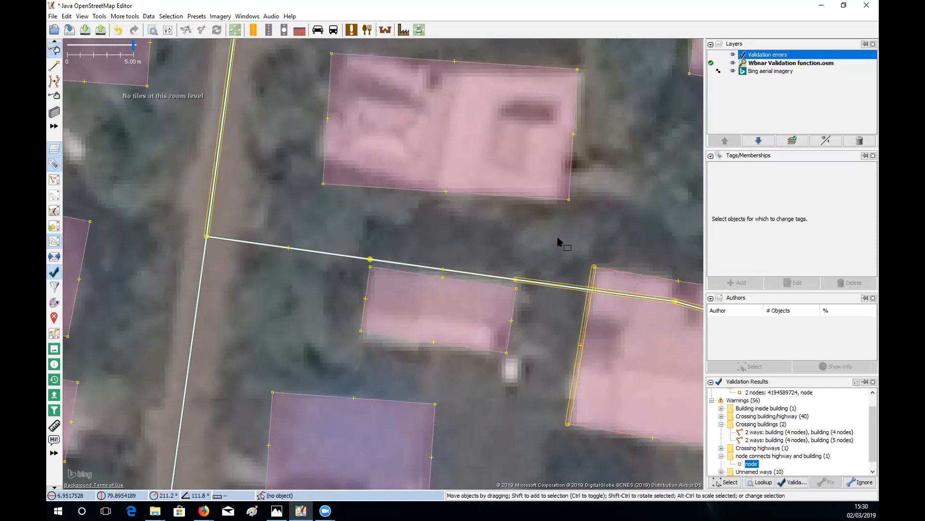
scroll(558, 241, "down", 1)
left_click_drag(596, 212, 598, 276)
scroll(597, 276, "down", 1)
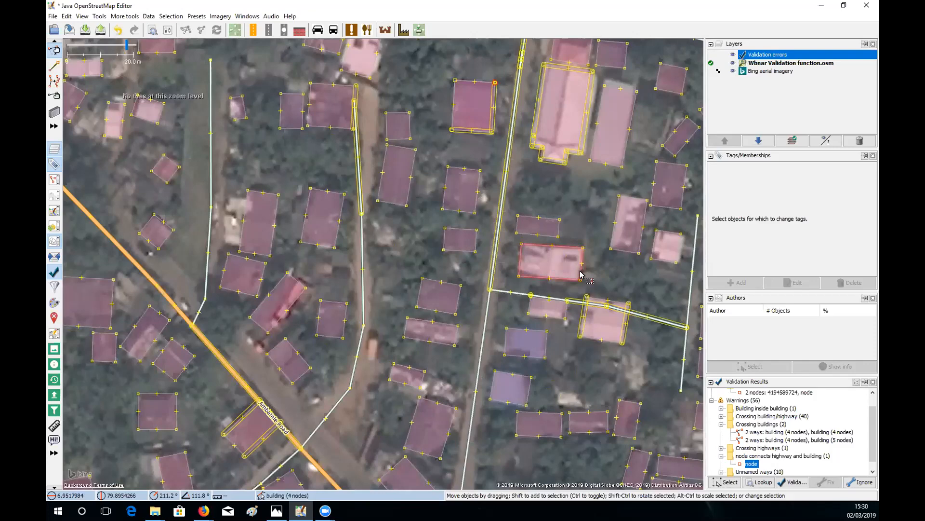
left_click(581, 273)
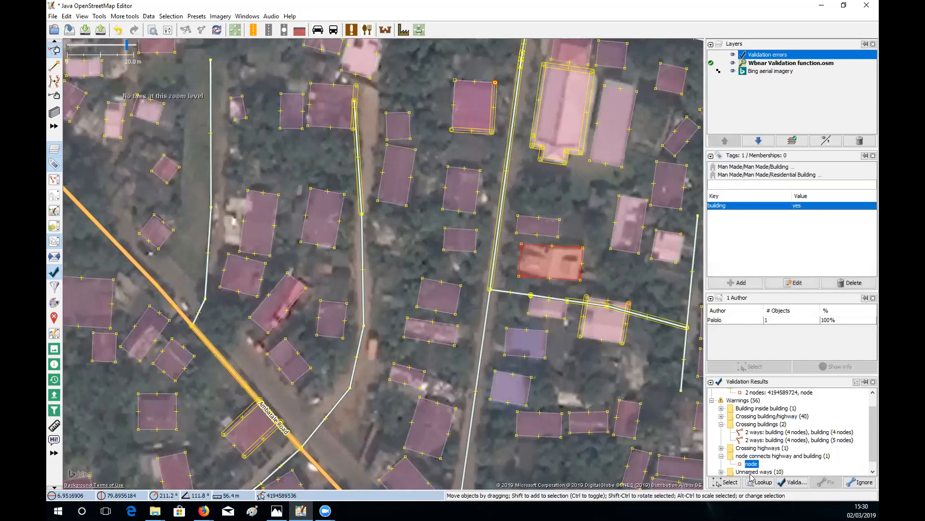
- Deselect everything and re-run validation, now reporting 1 error and 53 warnings
left_click(790, 482)
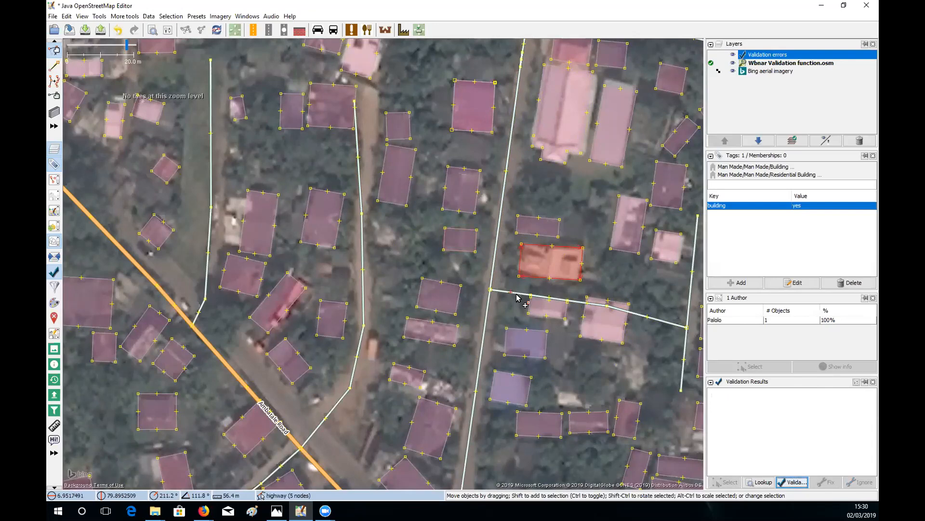
left_click(565, 250)
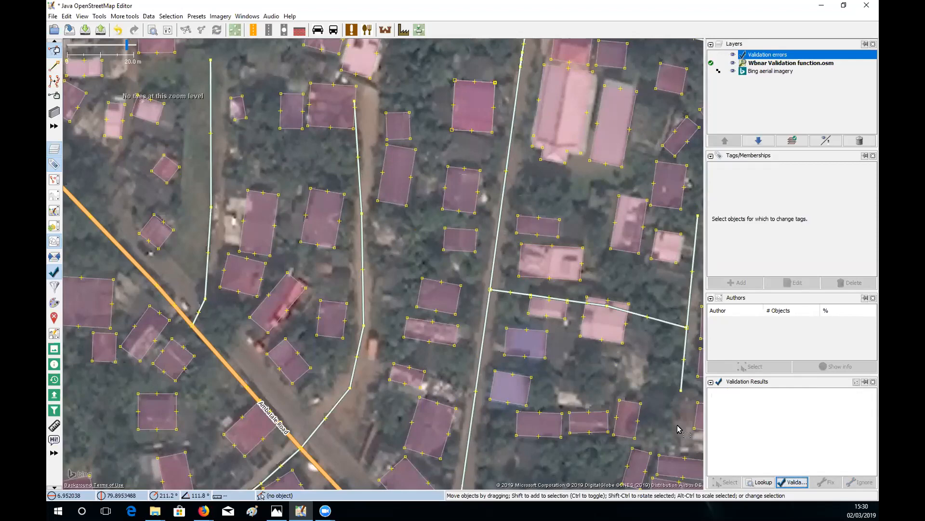
left_click(794, 484)
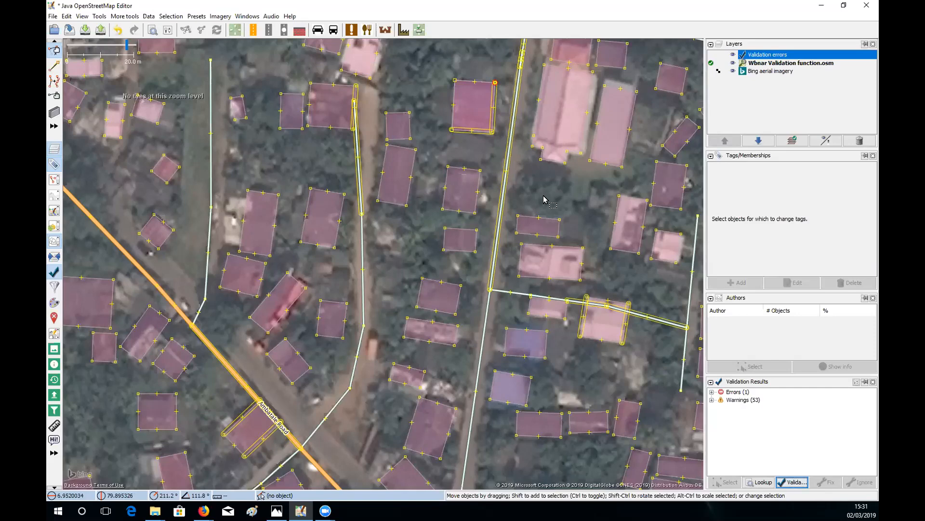
- Zoom out and pan north-west to show buildings on both sides of the orange main road
scroll(544, 199, "down", 4)
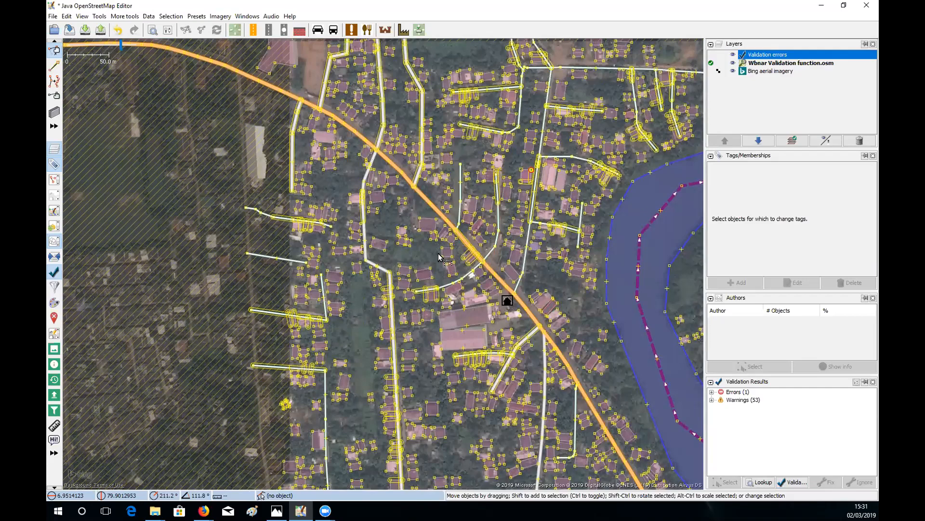
left_click_drag(438, 253, 462, 282)
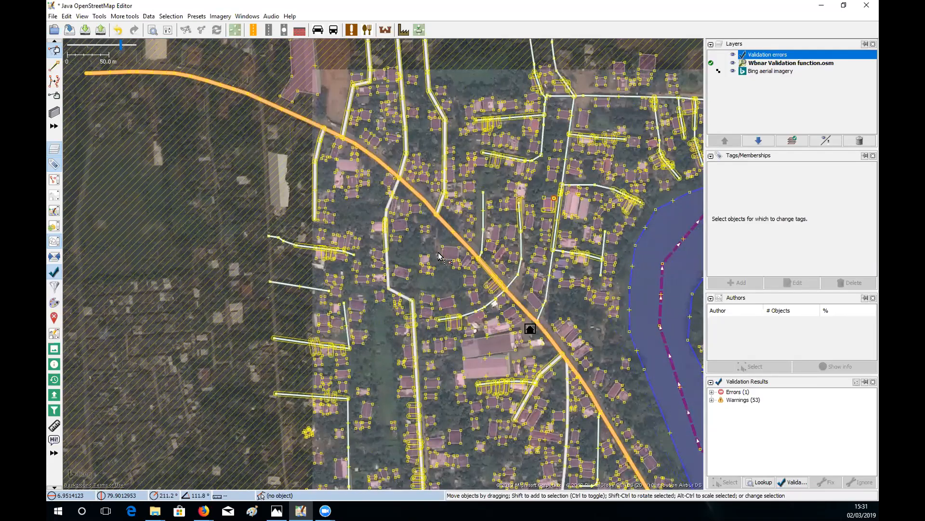
left_click_drag(438, 253, 472, 273)
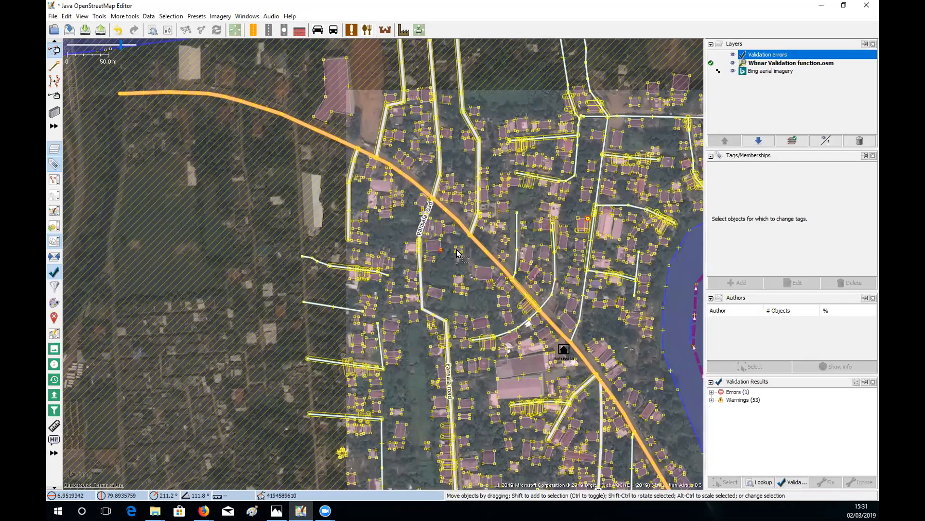
scroll(457, 252, "up", 2)
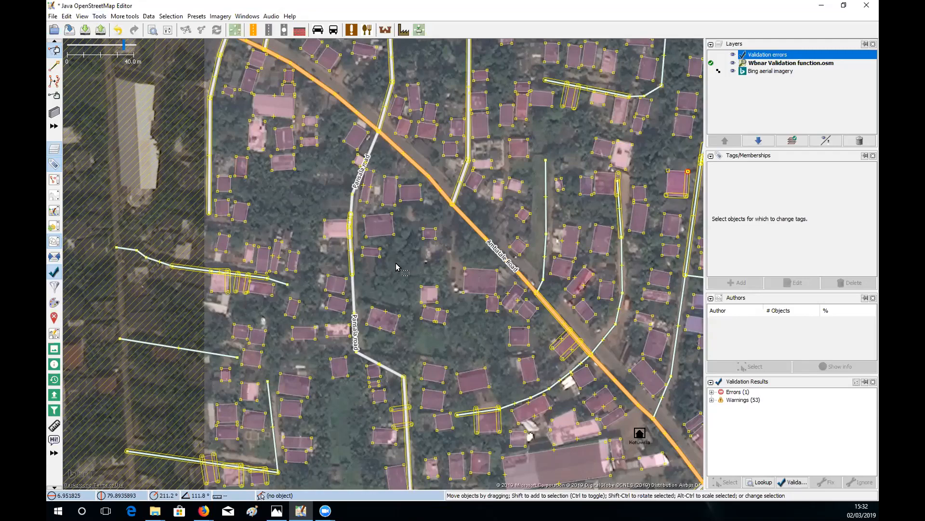
- Zoom in and pan north-west onto the block between the white side road and orange main road
scroll(399, 265, "up", 2)
scroll(408, 275, "down", 1)
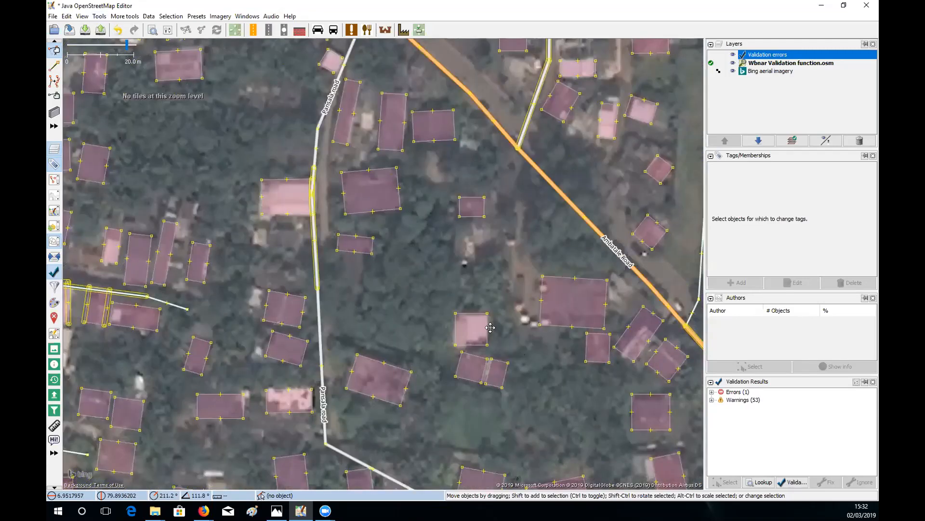
left_click_drag(521, 405, 493, 313)
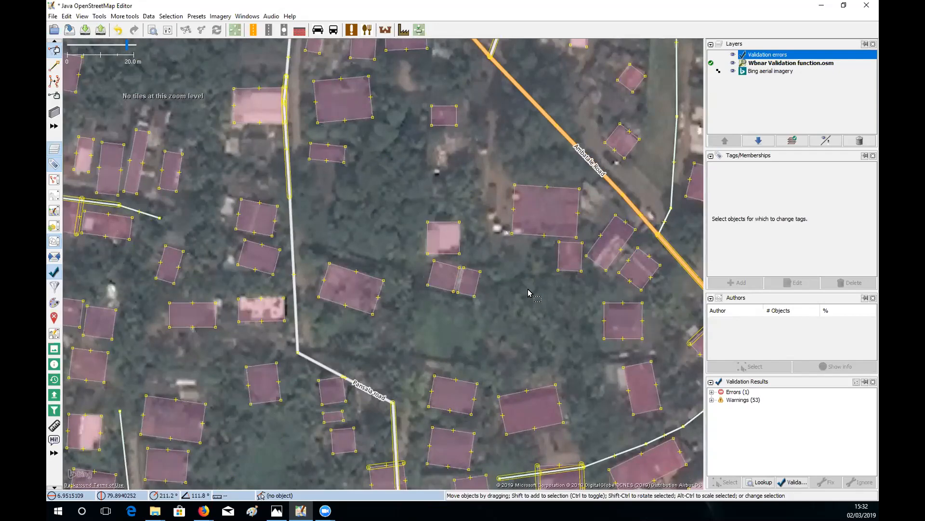
left_click_drag(396, 189, 429, 258)
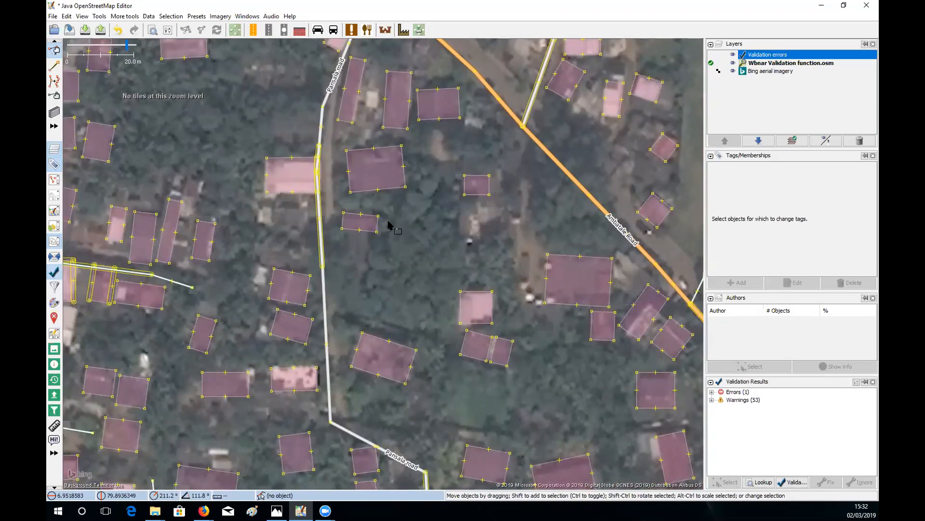
left_click_drag(316, 173, 369, 213)
left_click_drag(295, 151, 377, 217)
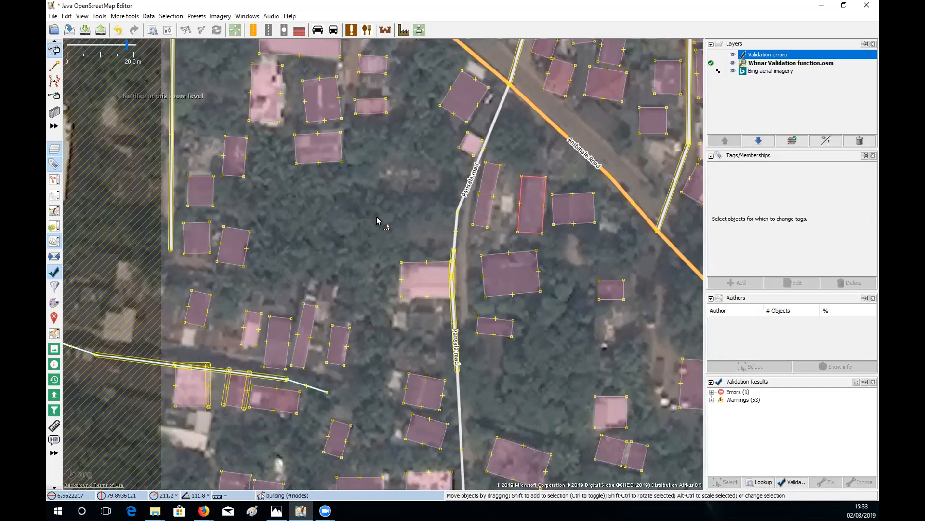
- Browse the Imagery menu without adding a source, then make Bing aerial imagery the active layer
left_click(220, 16)
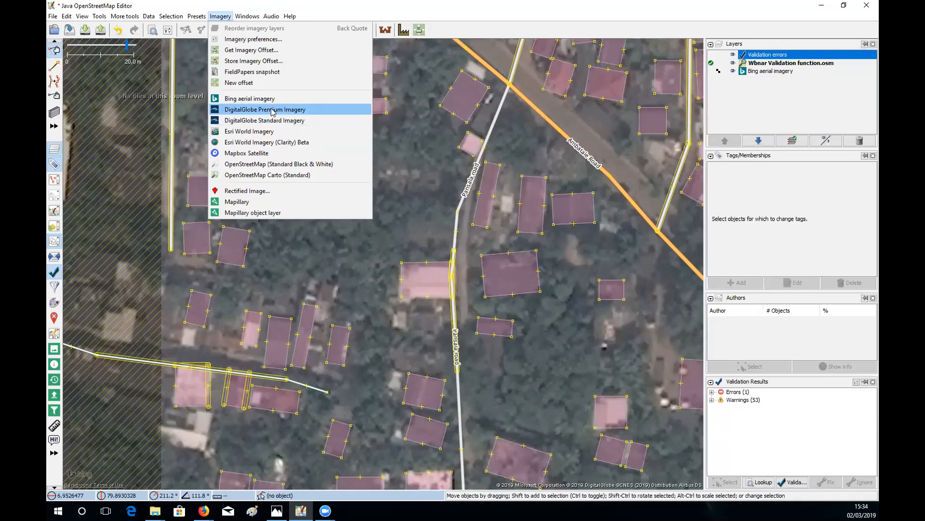
left_click(404, 173)
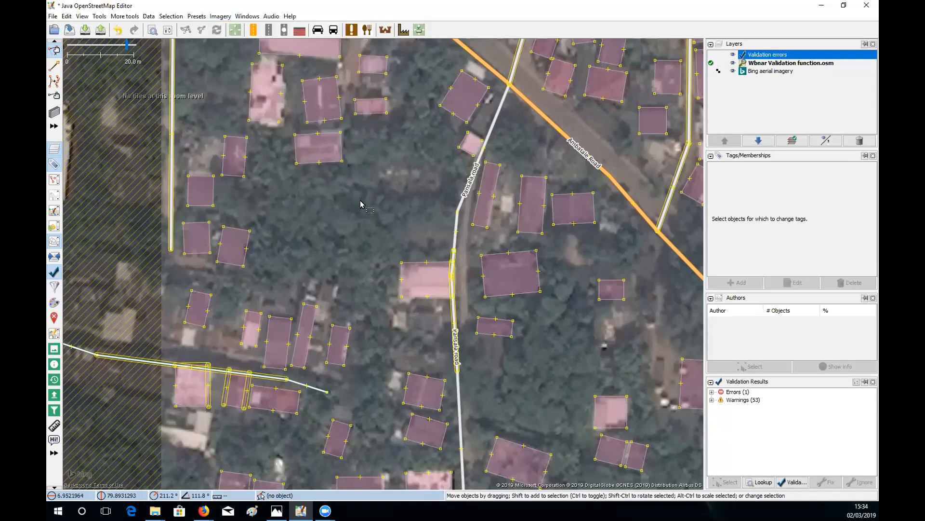
left_click(755, 71)
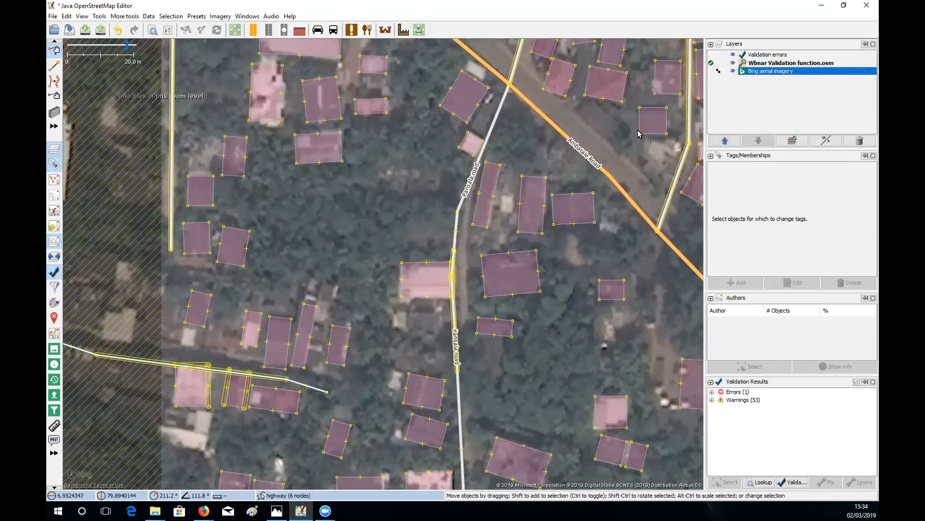
right_click(345, 199)
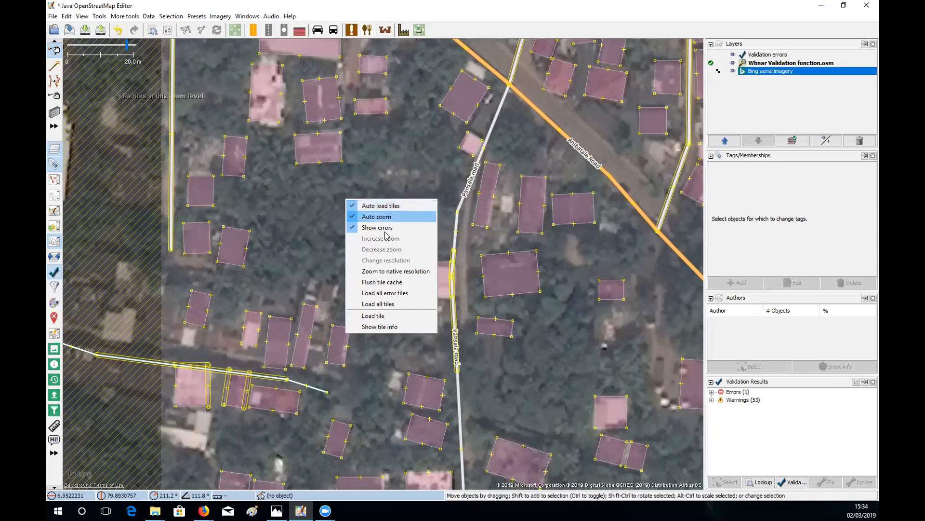
left_click(391, 328)
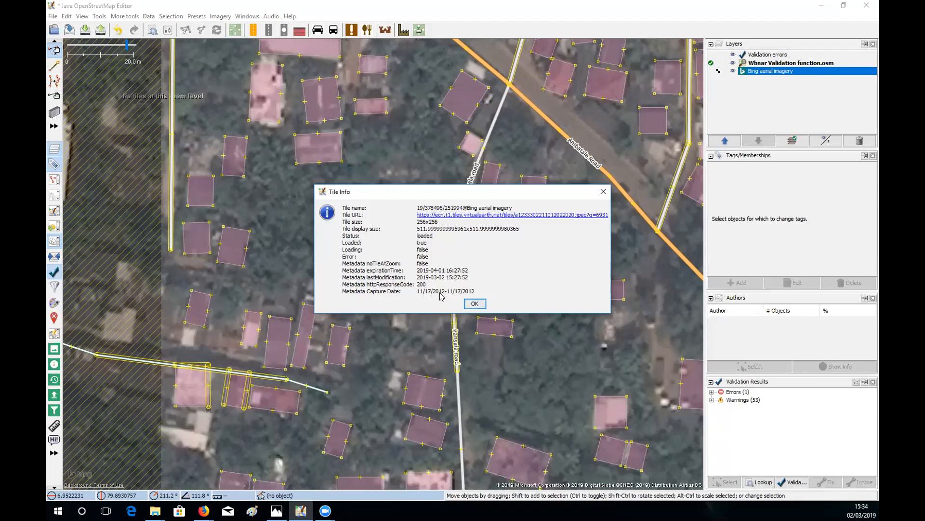
left_click(476, 305)
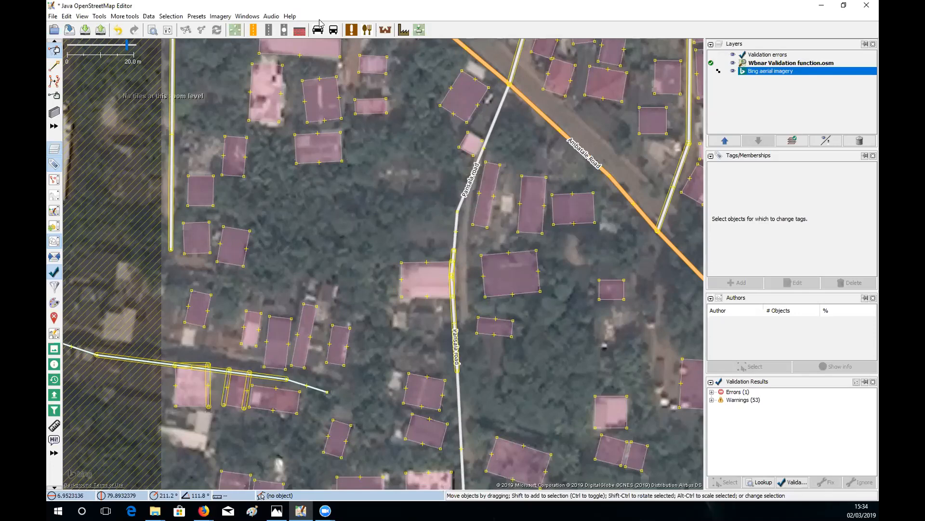
- Add DigitalGlobe Premium Imagery and offset it by 4.78; 5.37 to line up with the buildings
left_click(220, 18)
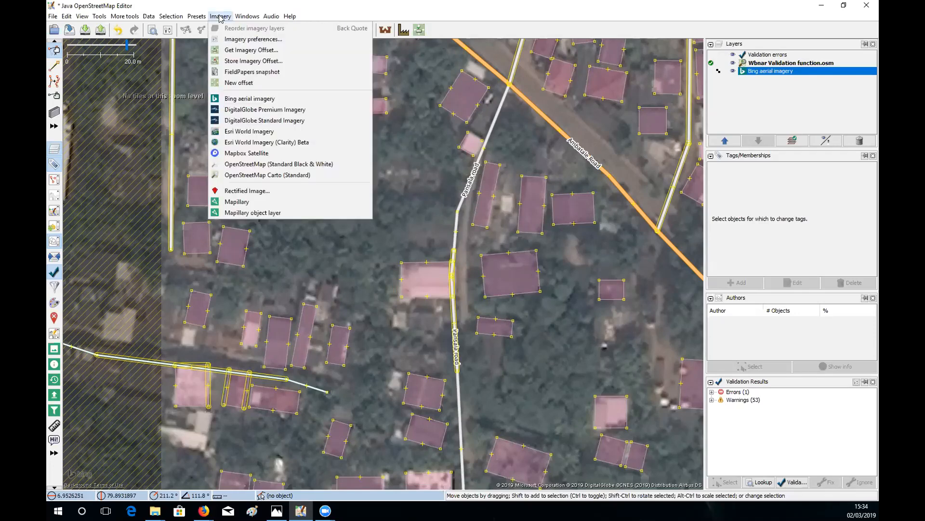
left_click(268, 110)
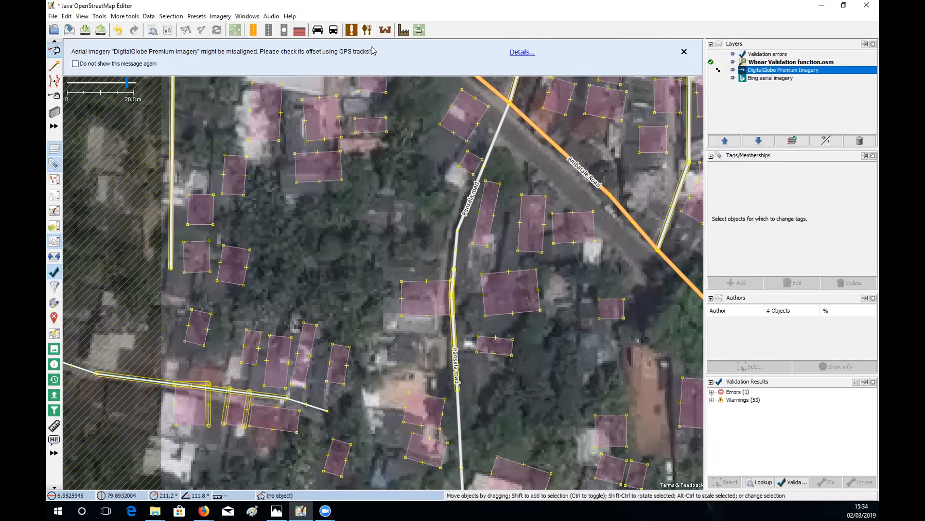
left_click(234, 30)
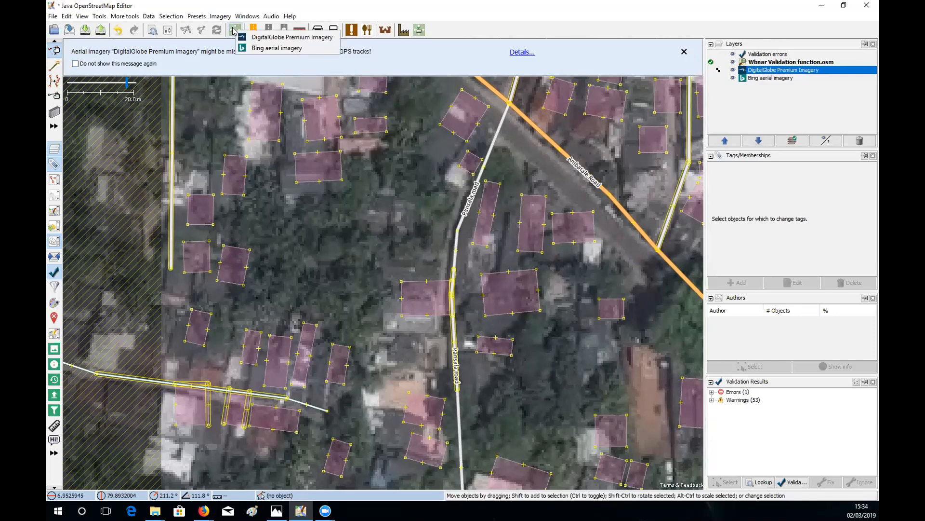
left_click(265, 37)
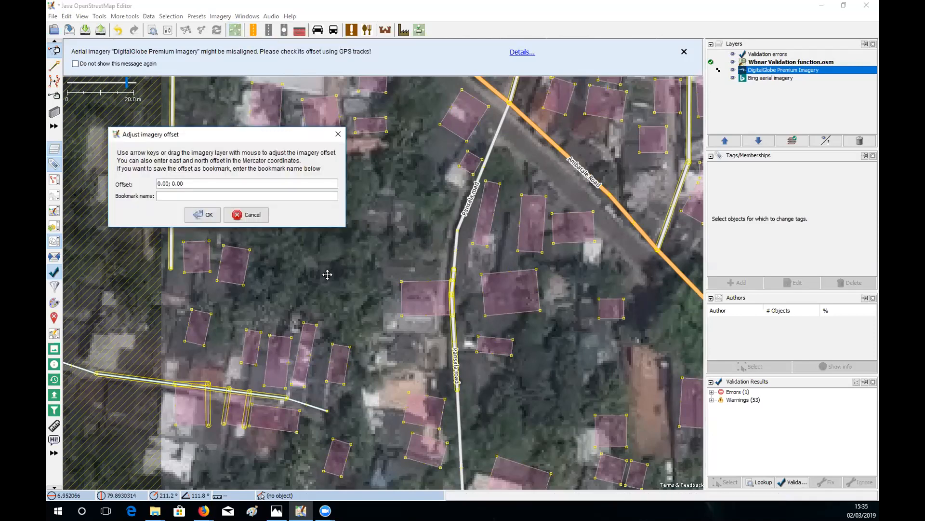
left_click_drag(326, 271, 344, 258)
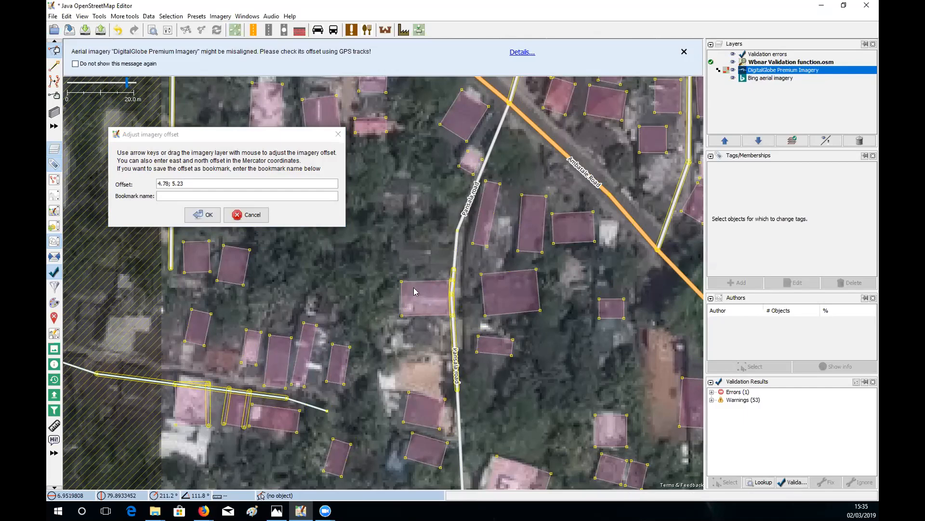
left_click_drag(362, 266, 362, 266)
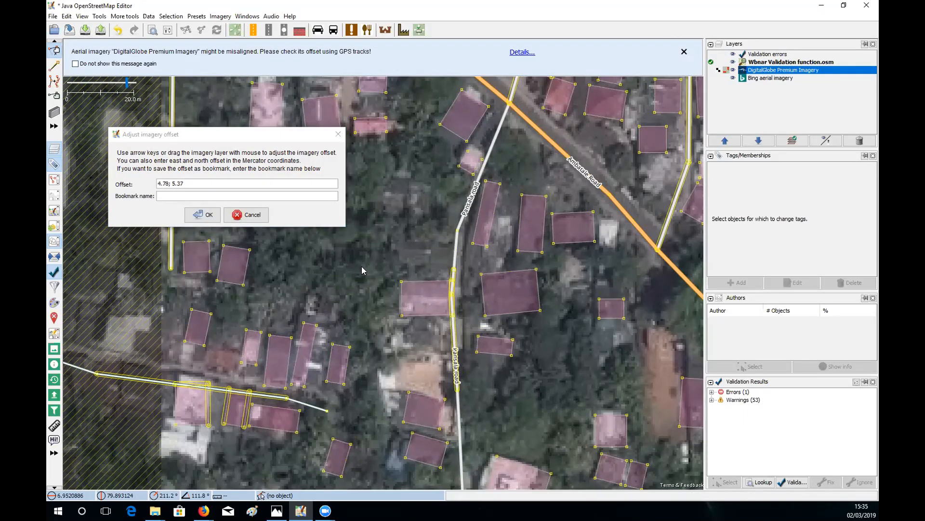
left_click(205, 214)
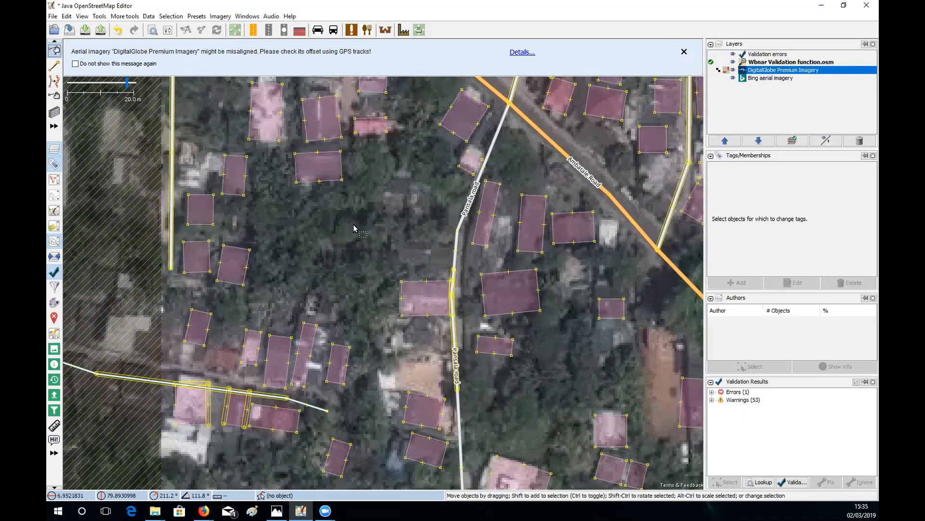
left_click_drag(354, 225, 394, 269)
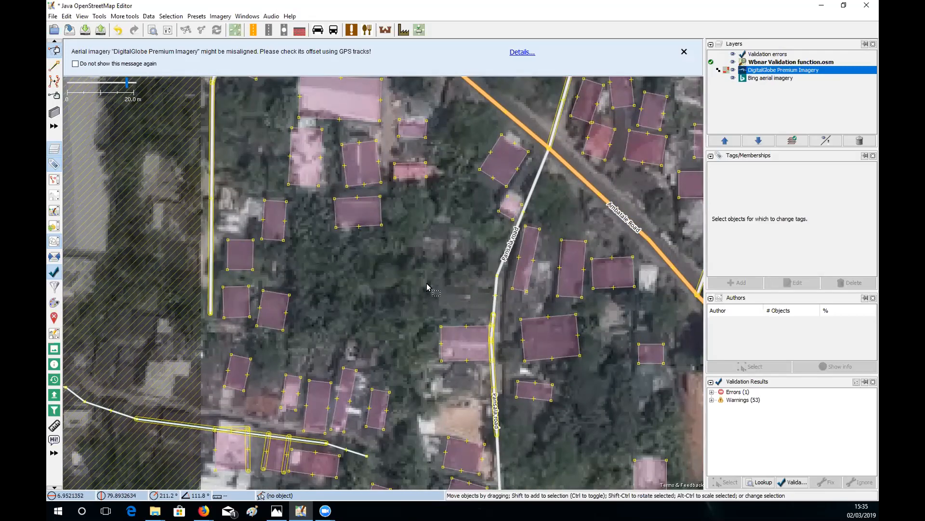
- Toggle the DigitalGlobe imagery off and on to compare it with Bing
scroll(427, 286, "up", 2)
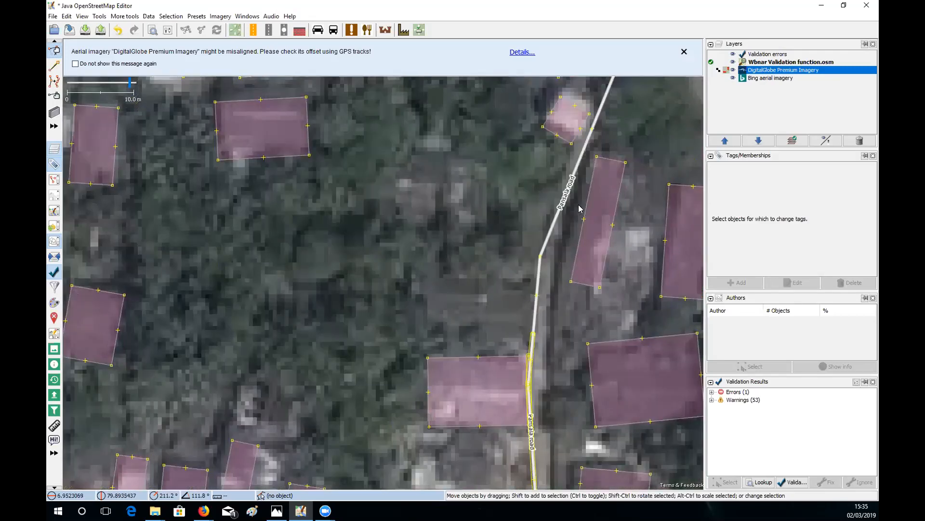
left_click(733, 70)
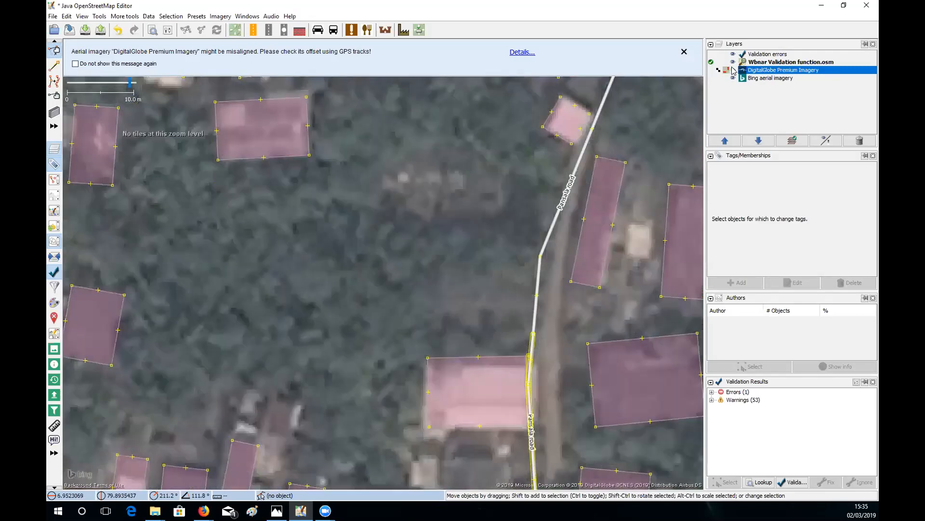
left_click(733, 70)
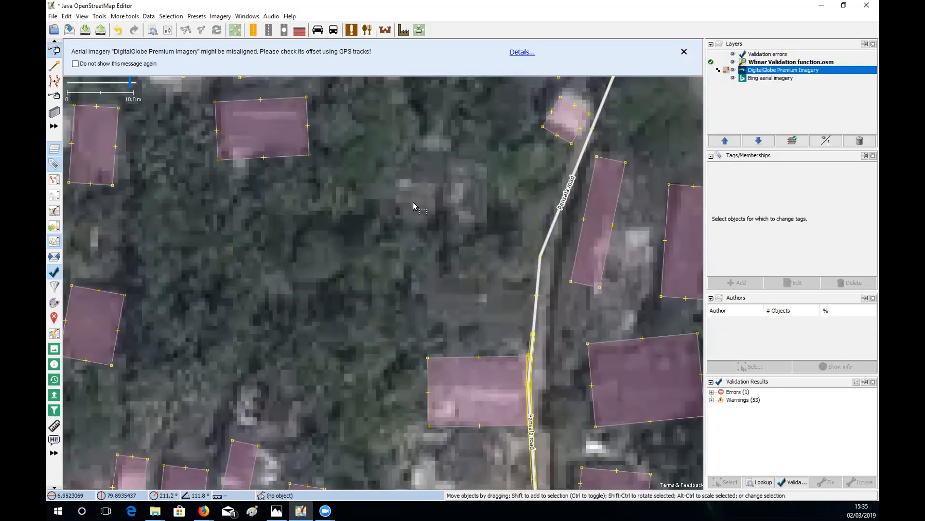
left_click_drag(511, 274, 456, 267)
scroll(456, 268, "down", 2)
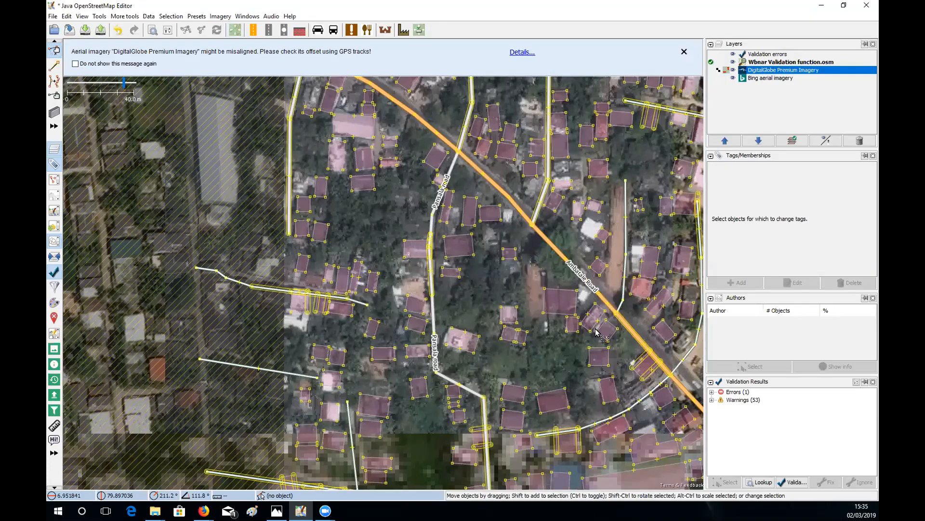
left_click_drag(529, 295, 489, 333)
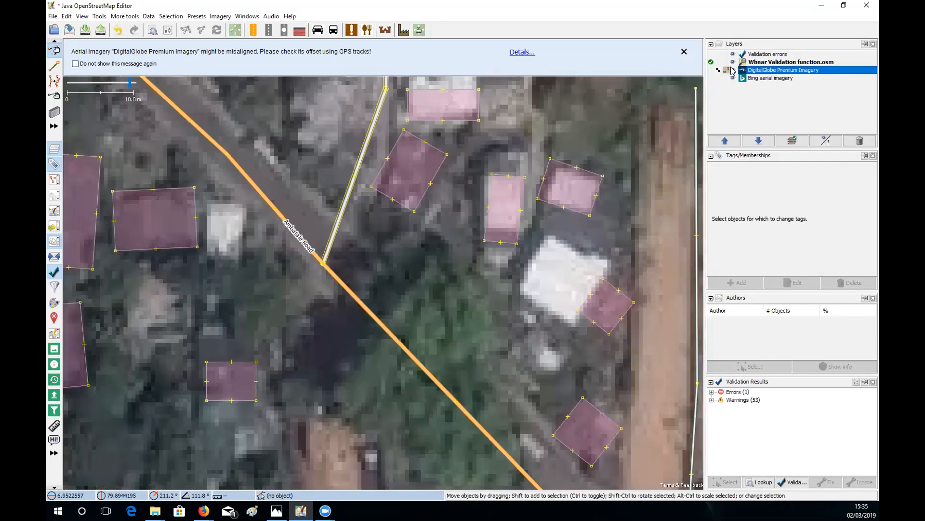
left_click(732, 68)
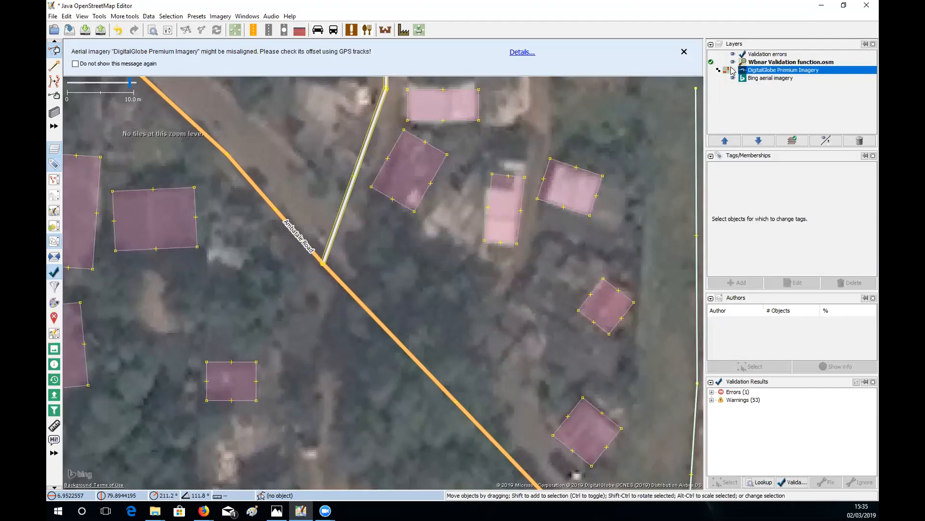
left_click(732, 69)
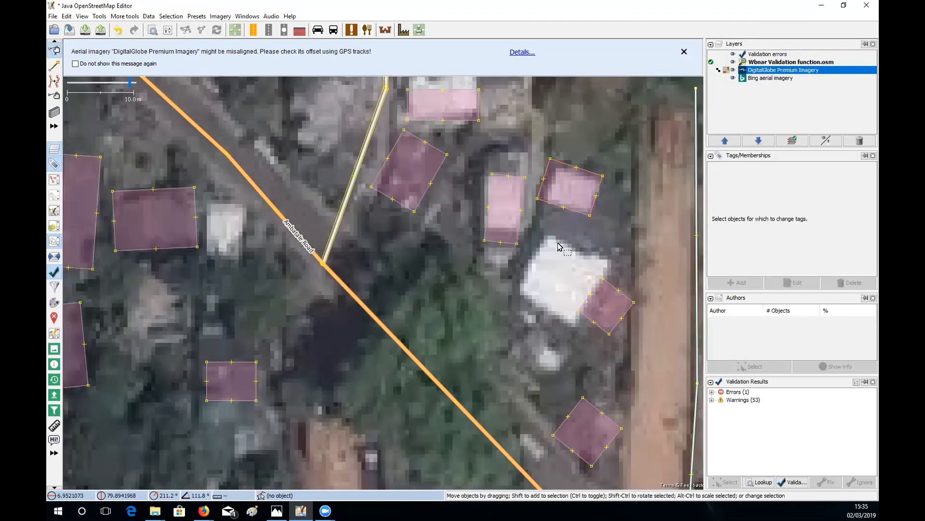
- Pan and zoom across nearby blocks to look over the buildings
left_click_drag(470, 186, 489, 159)
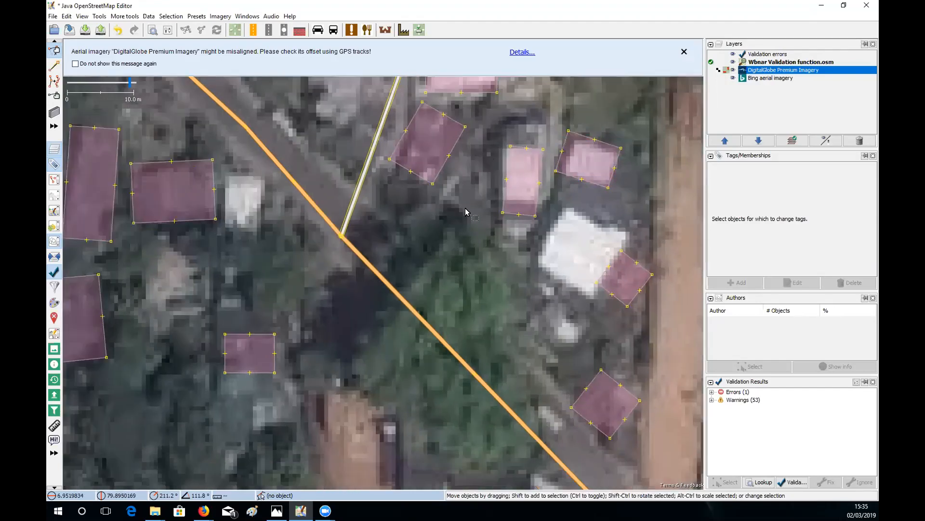
left_click_drag(404, 317, 465, 219)
scroll(456, 268, "down", 3)
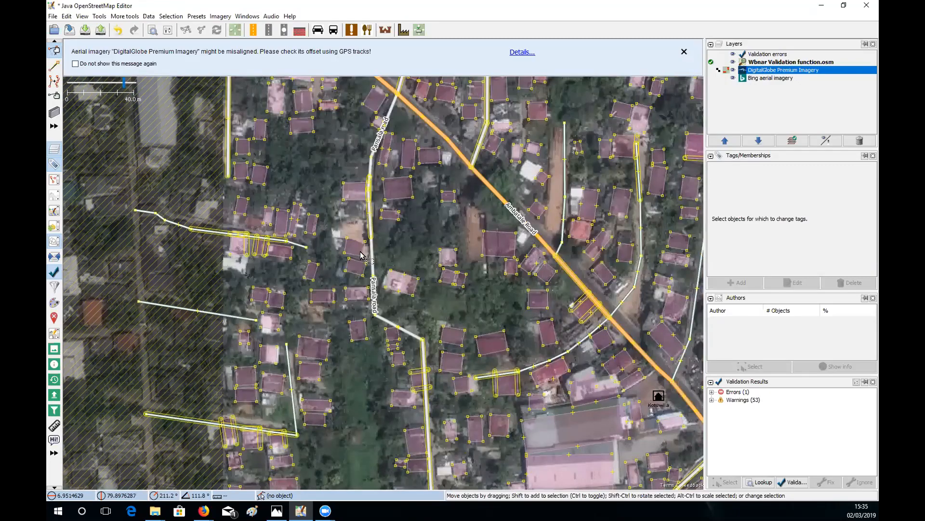
left_click_drag(318, 134, 347, 230)
scroll(375, 251, "up", 2)
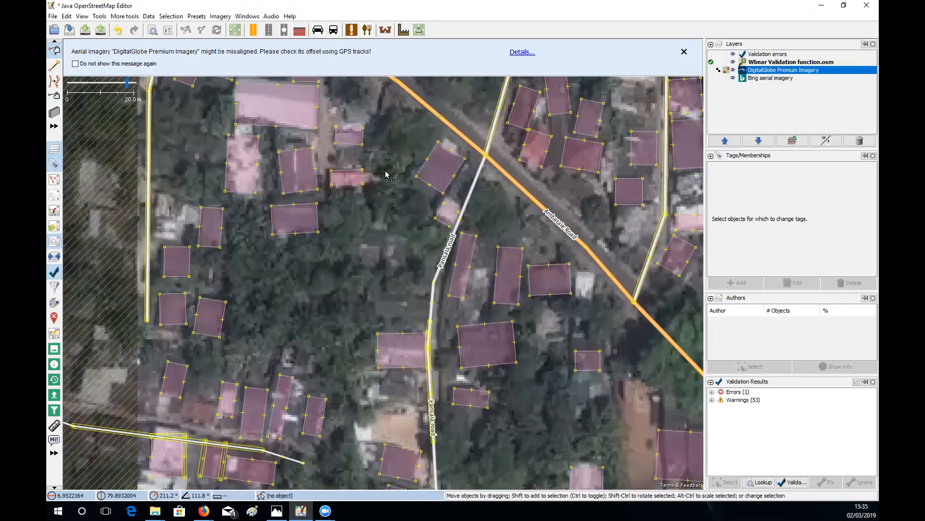
left_click_drag(387, 175, 419, 253)
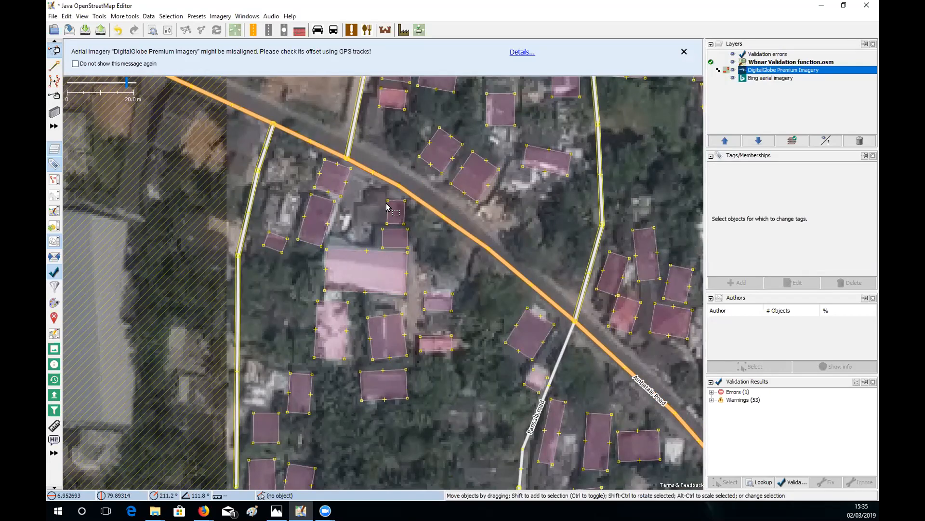
left_click_drag(388, 207, 330, 143)
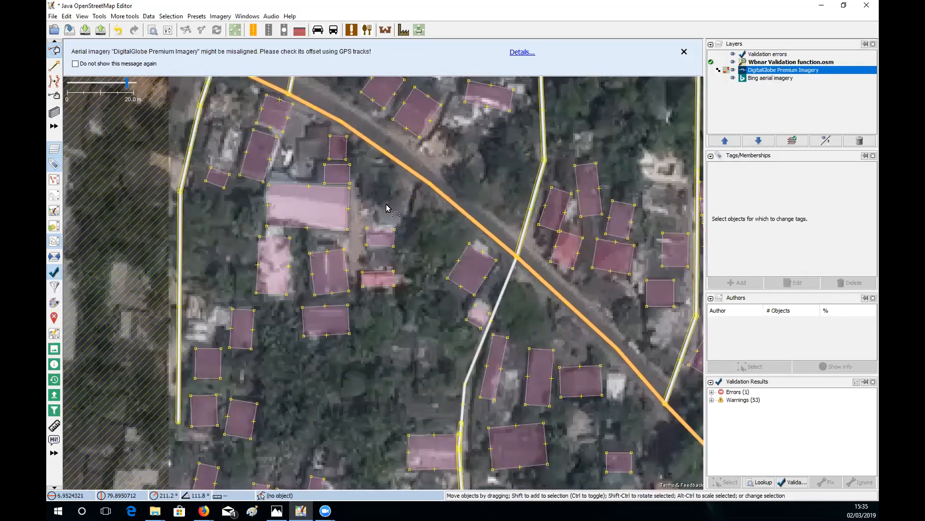
left_click_drag(425, 251, 386, 203)
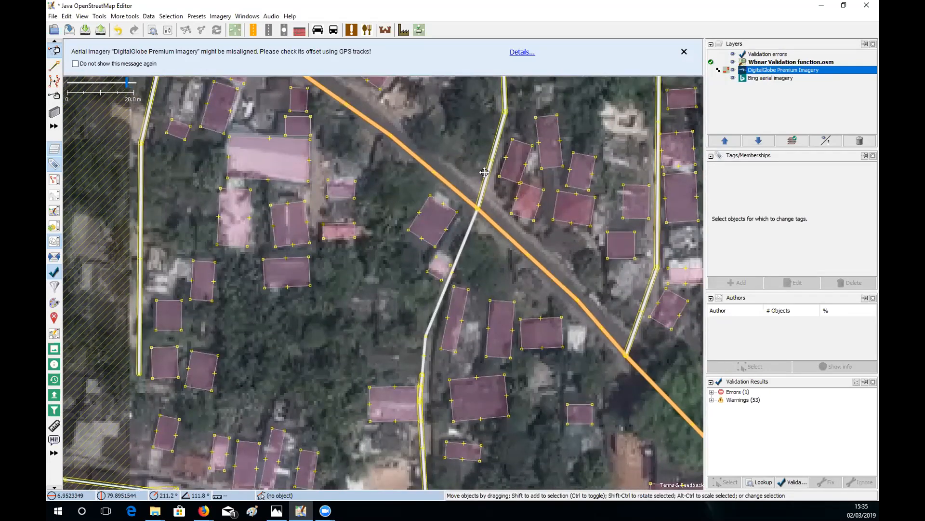
- Follow Ambatale Road, close the imagery misalignment notice, and switch to JOSM Shortcuts.jpg in Photos
left_click_drag(484, 172, 477, 243)
left_click_drag(571, 149, 542, 221)
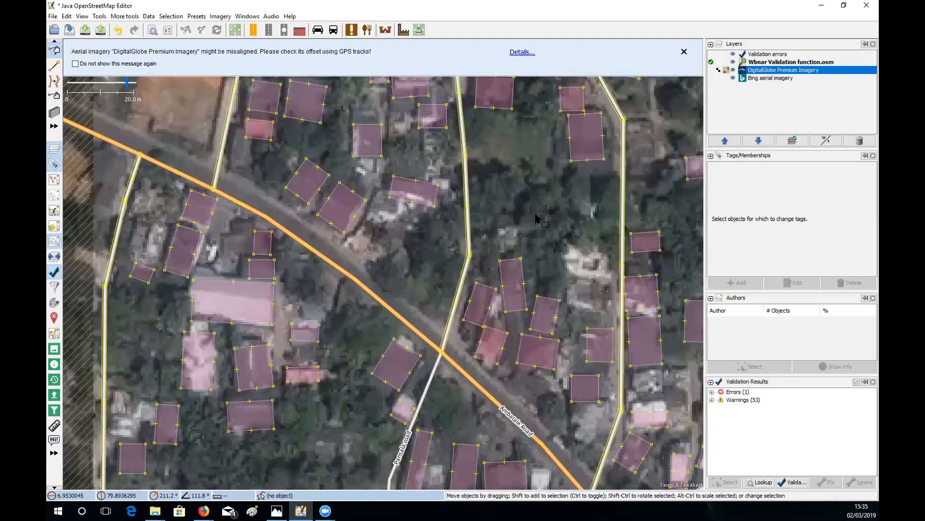
left_click_drag(543, 78, 487, 317)
left_click_drag(534, 247, 536, 204)
left_click_drag(447, 241, 460, 190)
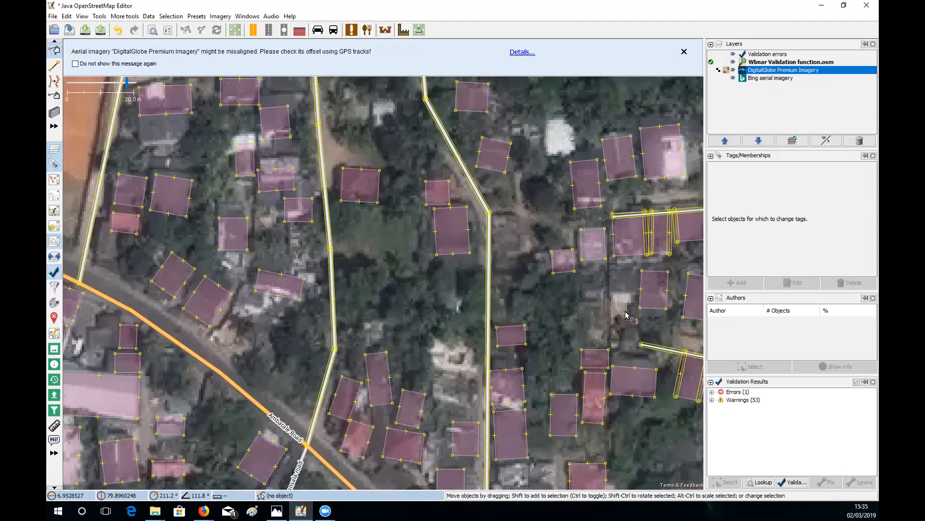
left_click_drag(520, 283, 598, 249)
left_click_drag(510, 316, 558, 289)
left_click_drag(258, 359, 404, 236)
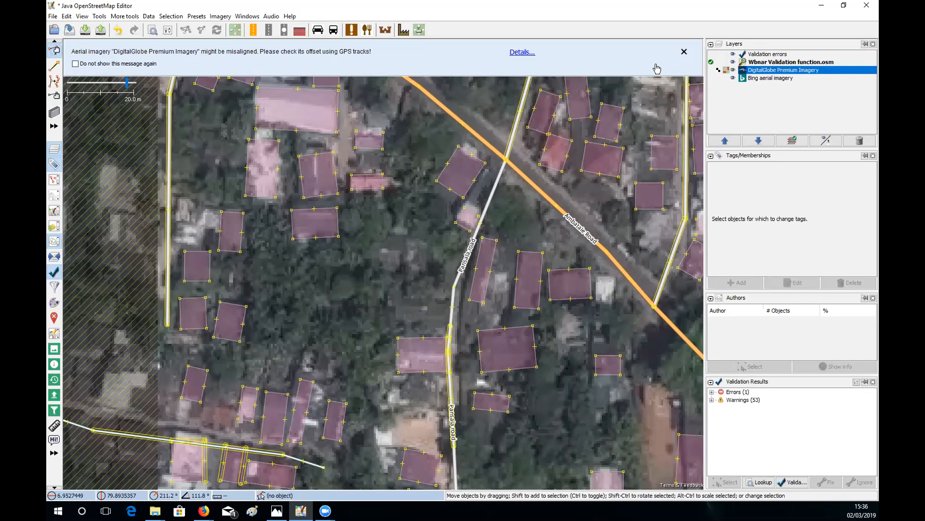
left_click(684, 53)
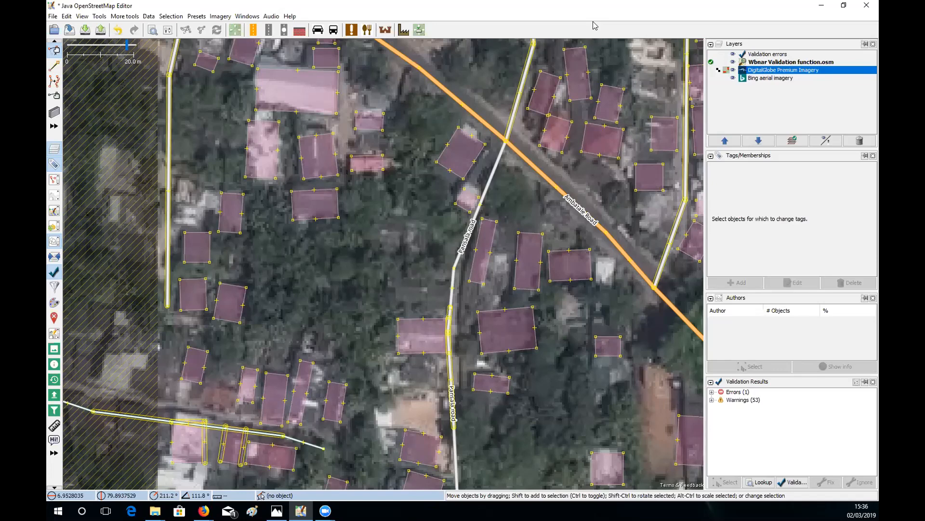
key("alt+Tab")
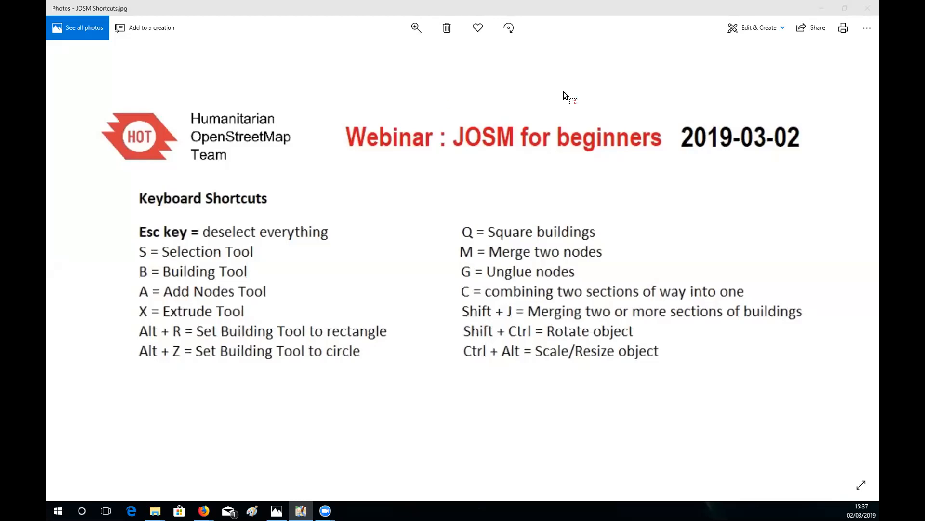
- Bring JOSM back in front of Windows Photos and maximize its window
key("alt+Tab")
left_click(754, 29)
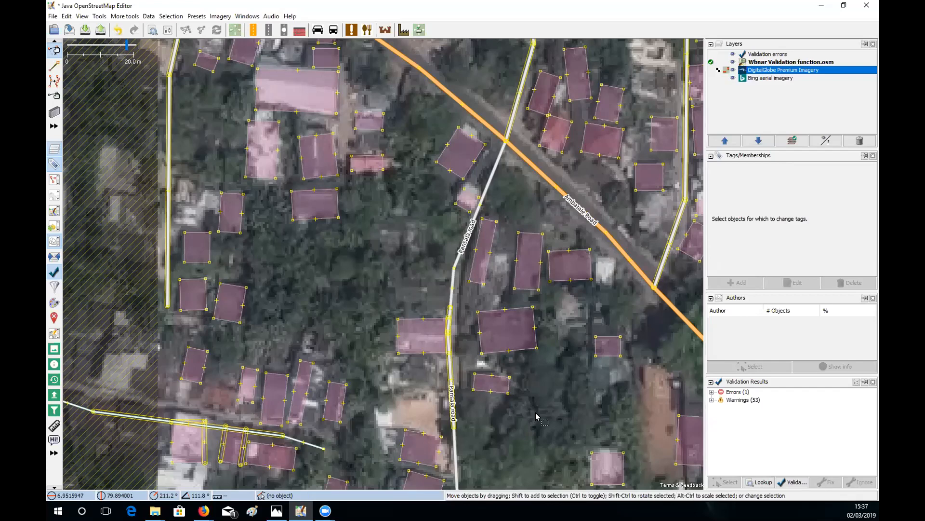
- Rotate the small slanted building east of the white road to line up with its roof
left_click(501, 394)
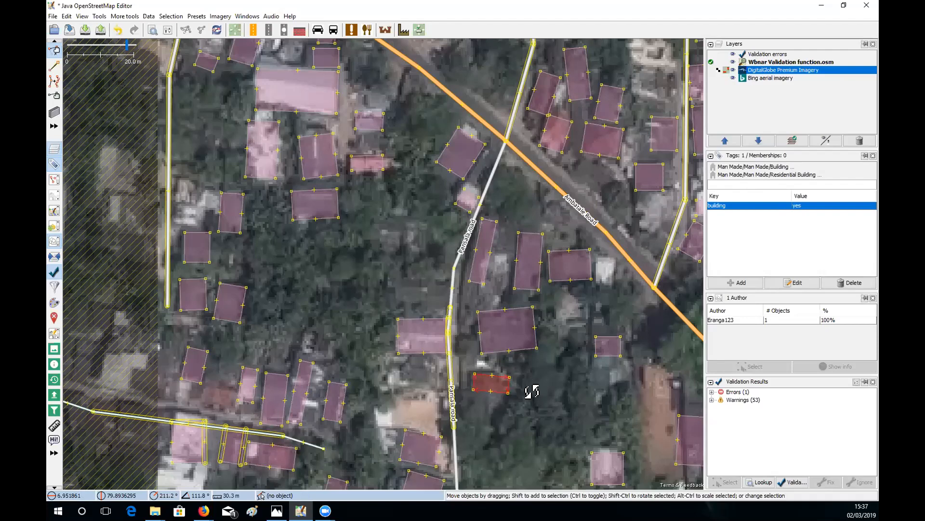
mouse_move(531, 388)
left_mouse_down()
mouse_move(519, 426)
mouse_move(537, 386)
left_mouse_up()
left_click(539, 386)
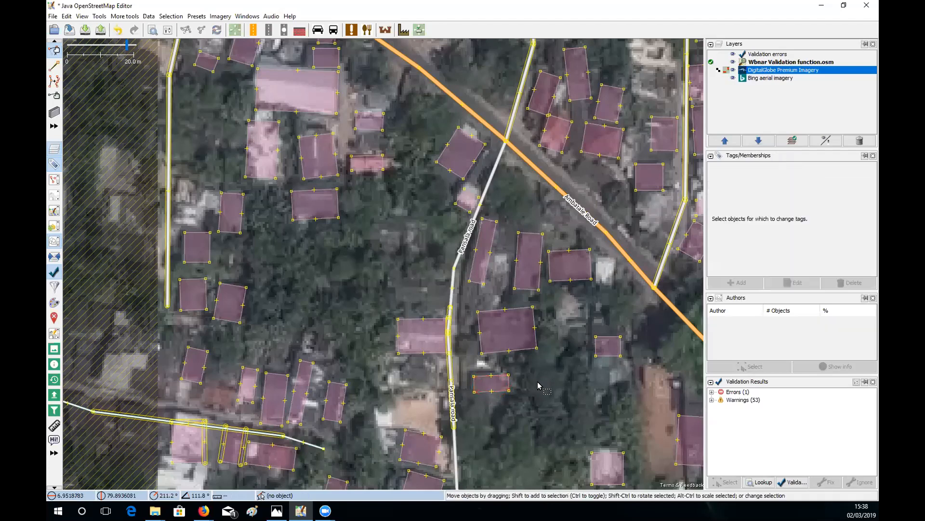
- Enlarge the same building to cover its roof, then pick the Draw nodes tool
left_click(511, 384)
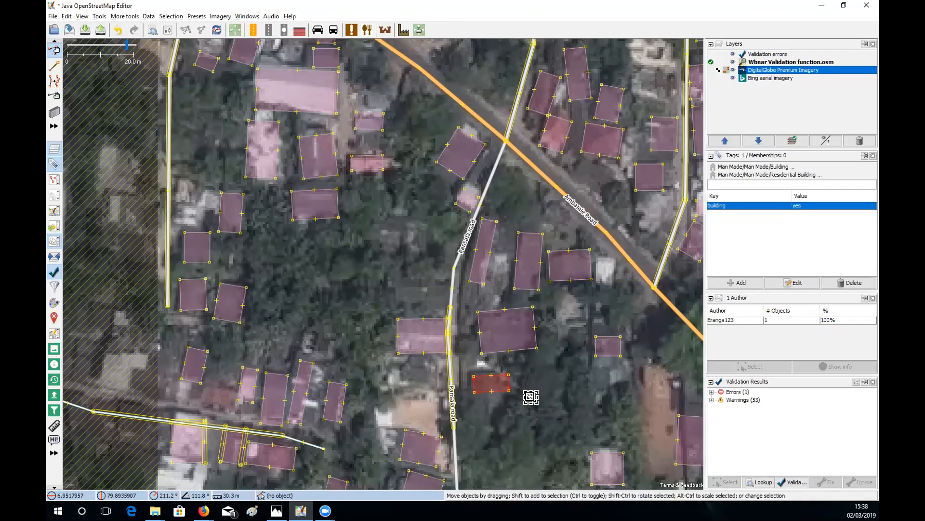
mouse_move(531, 396)
left_mouse_down()
mouse_move(593, 446)
mouse_move(533, 398)
left_mouse_up()
left_click(54, 67)
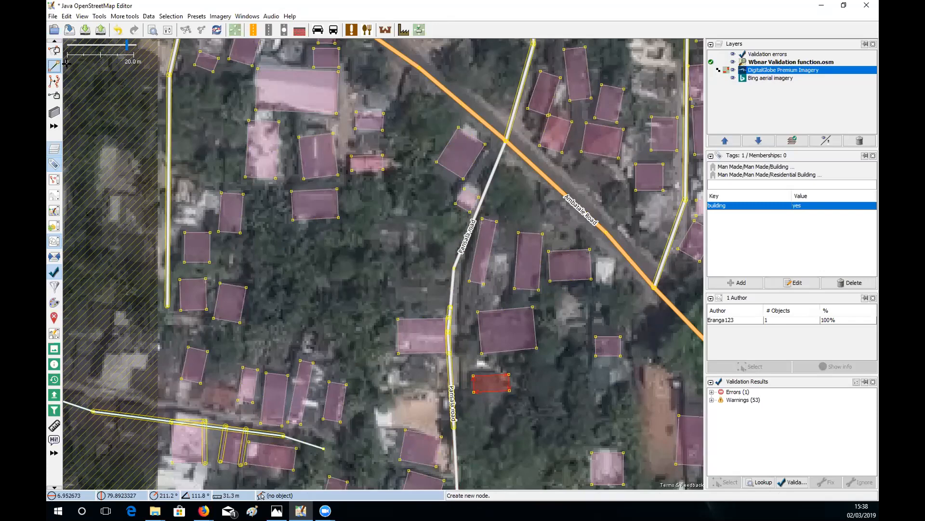
- Set the building shape to circle and draw a round building in the trees
left_click(54, 113)
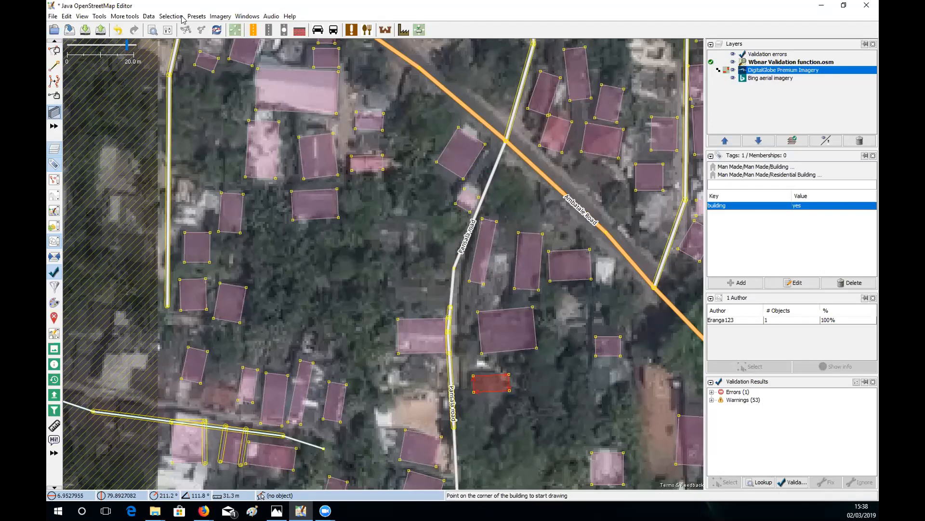
left_click(150, 17)
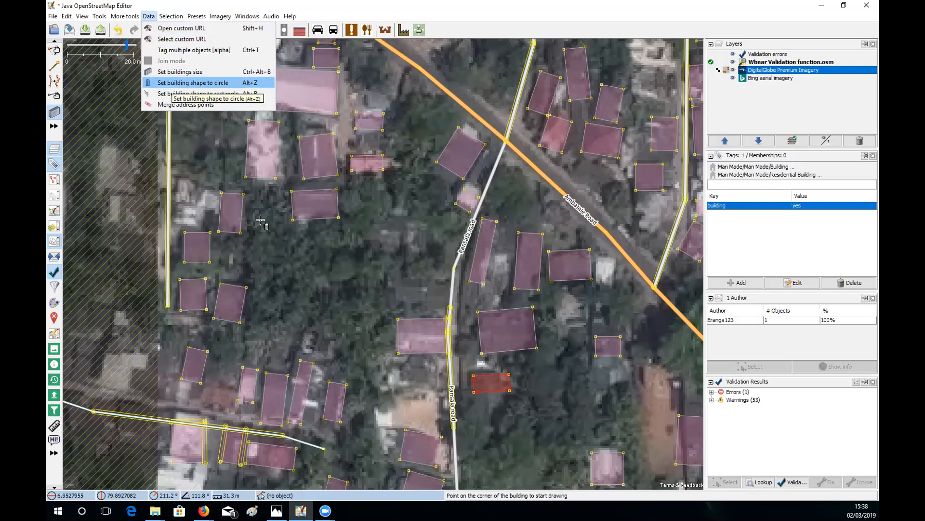
left_click(175, 84)
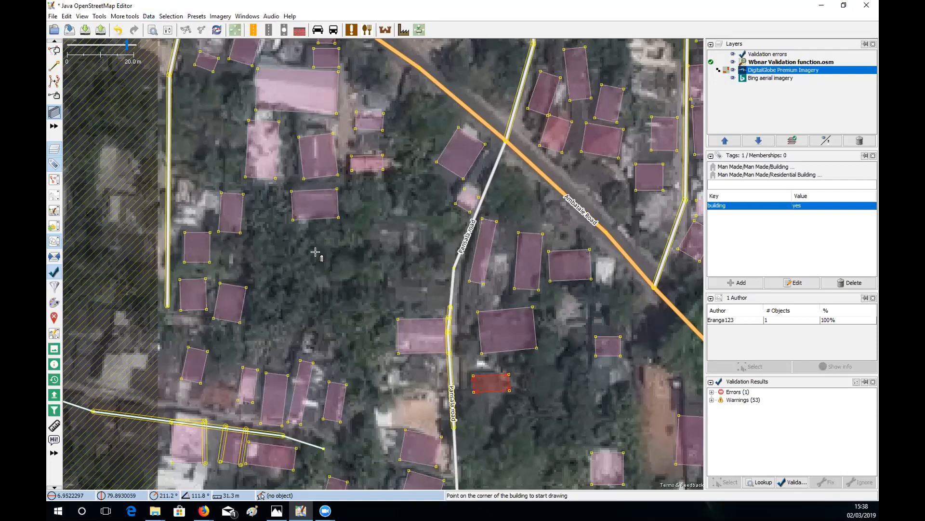
left_click(315, 251)
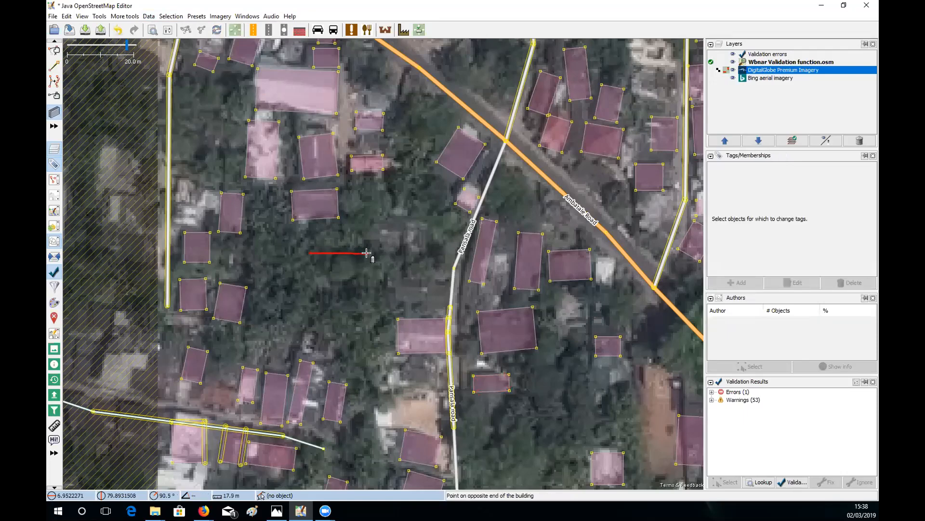
left_click(366, 252)
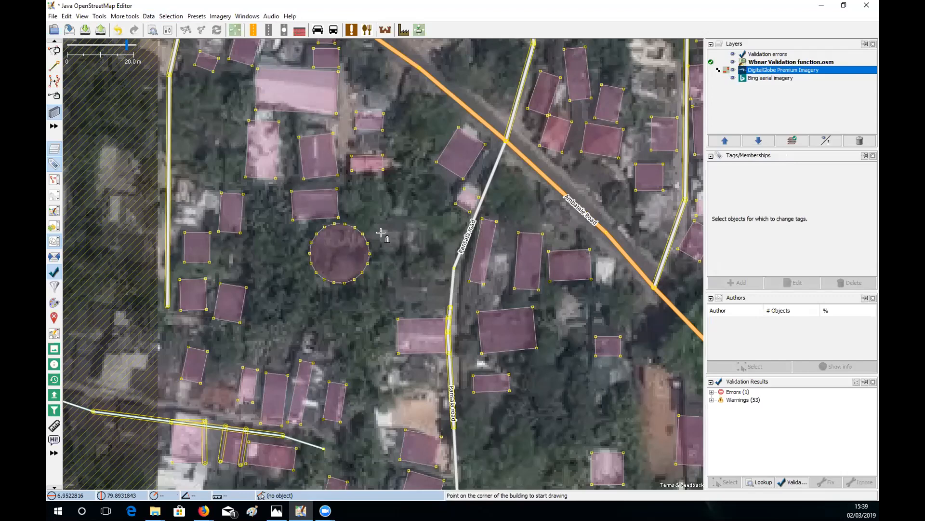
- Switch the building shape to rectangle and draw a rectangular building nearby
key("alt+f")
key("Escape")
left_click(393, 213)
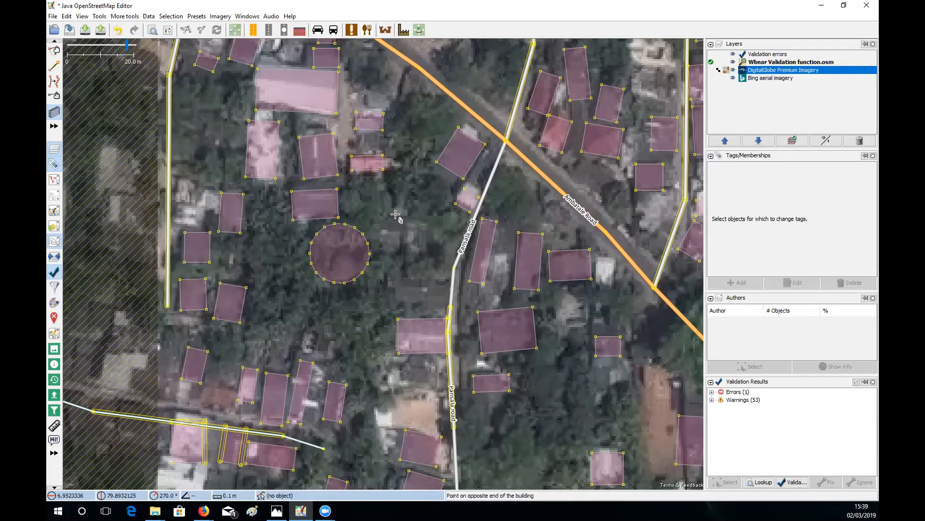
left_click(437, 240)
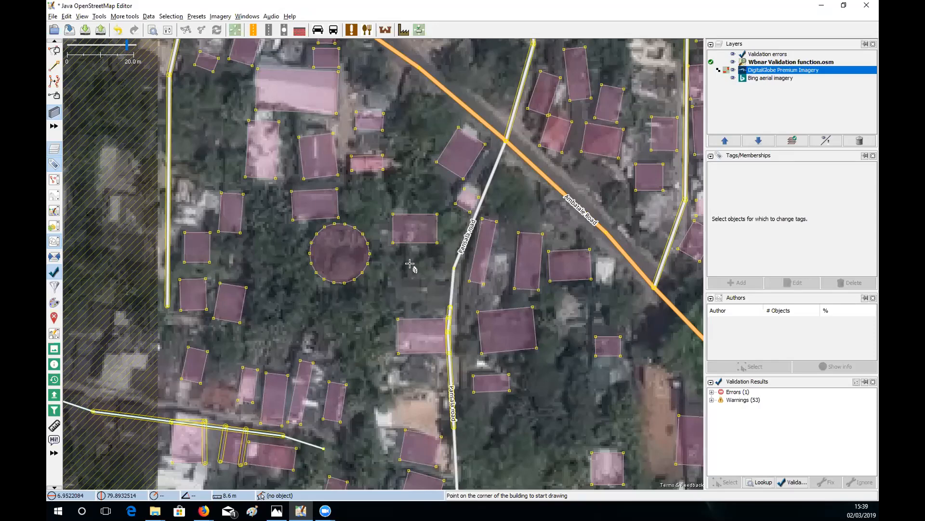
- Switch back to circle shape and draw a smaller round building below the rectangle
key("alt+z")
left_click(389, 264)
left_click(389, 289)
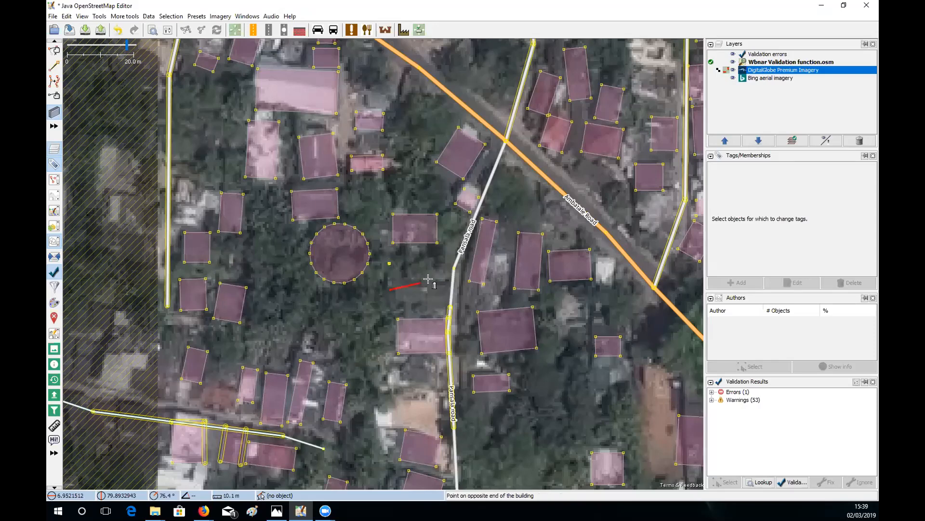
left_click(452, 273)
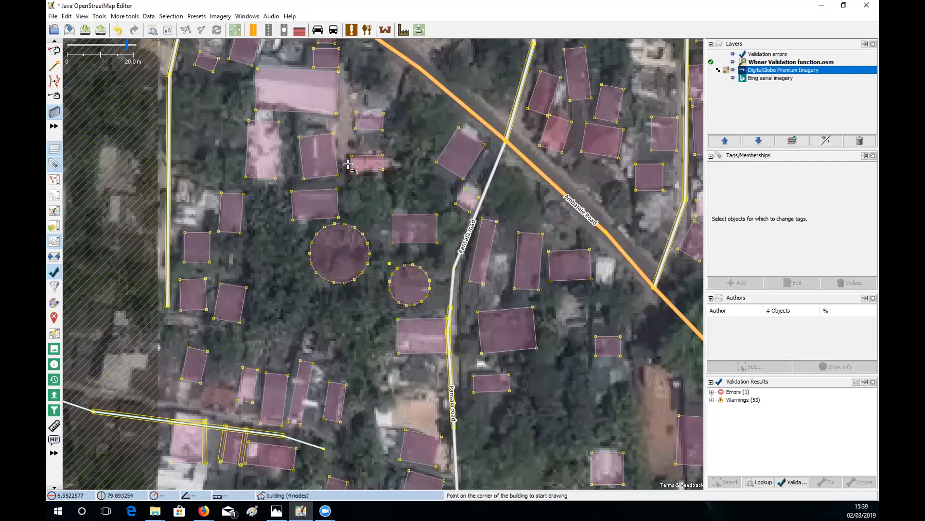
- Press S to leave building drawing and return to the Select tool
key("s")
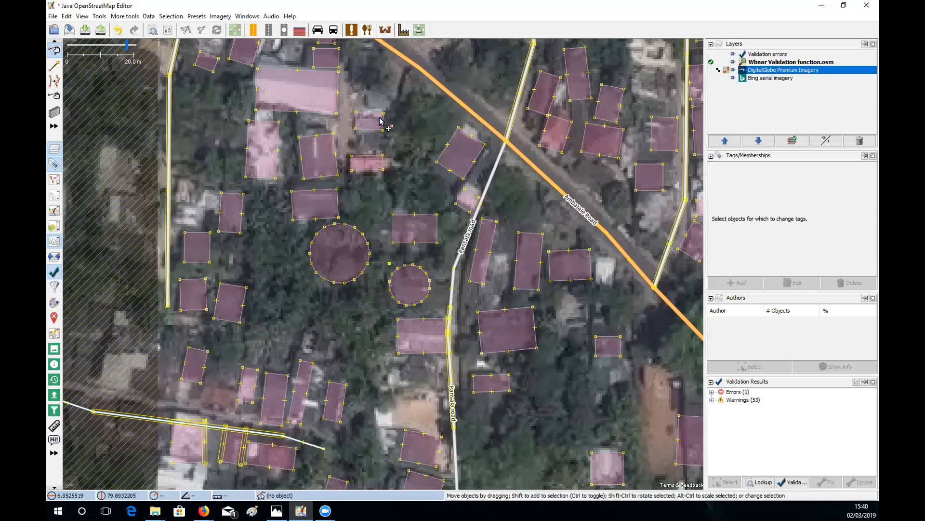
- Start an upload past the warnings, enter comment 'Added buildings' and source Bing, then cancel
left_click(100, 31)
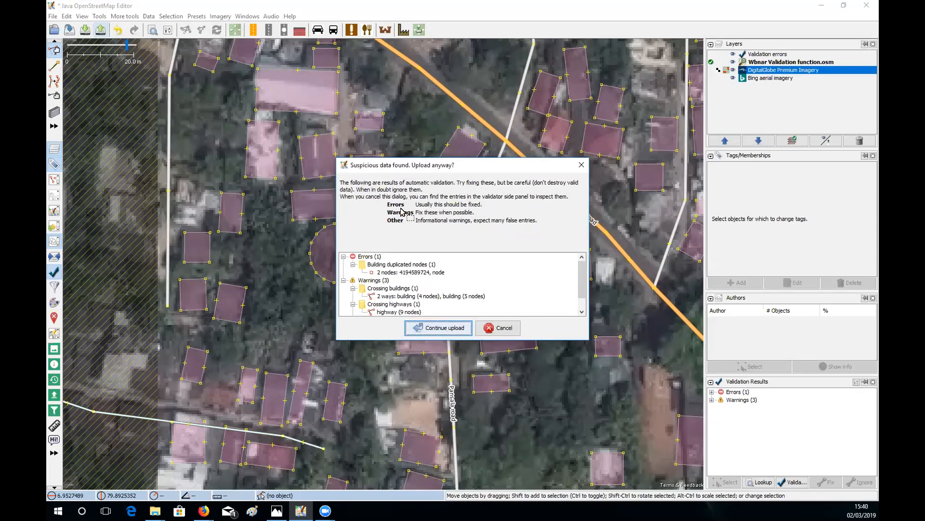
key("Return")
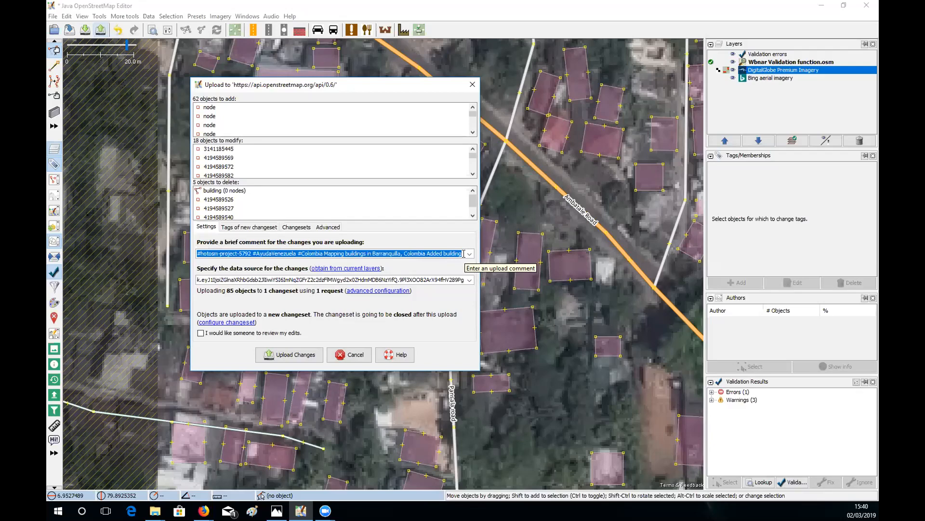
type("A")
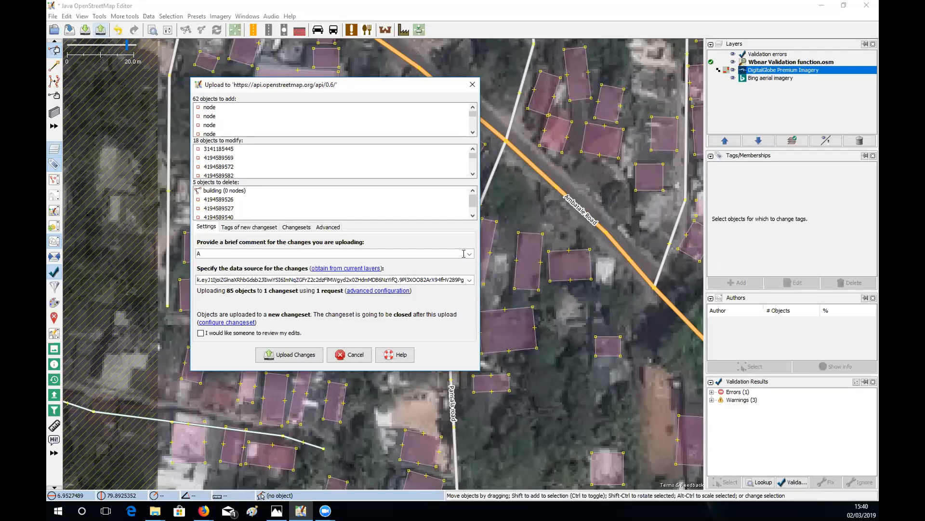
type("dded buildings")
left_click(470, 279)
left_click(470, 279)
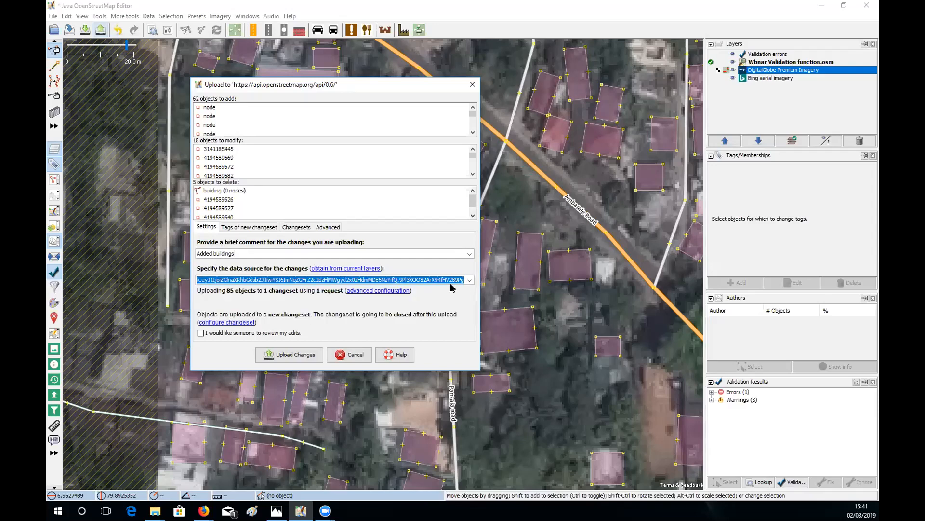
left_click(470, 279)
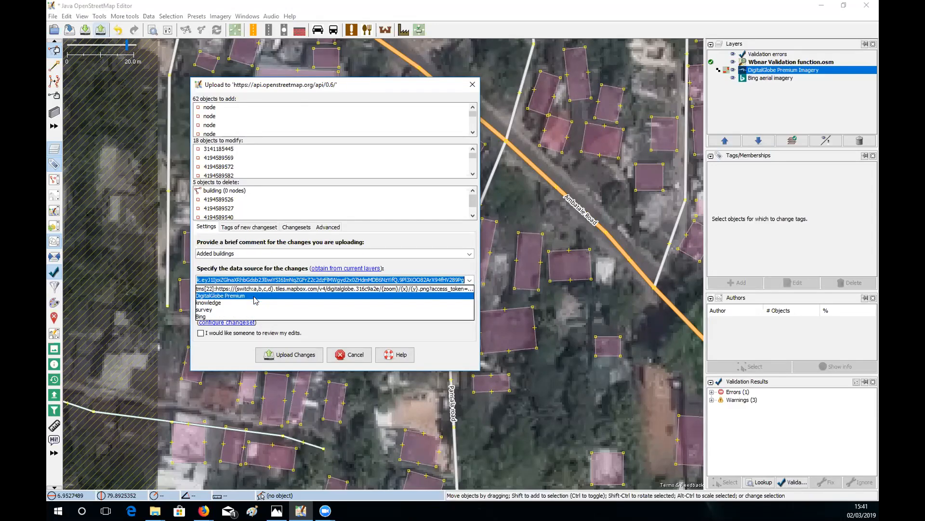
left_click(240, 317)
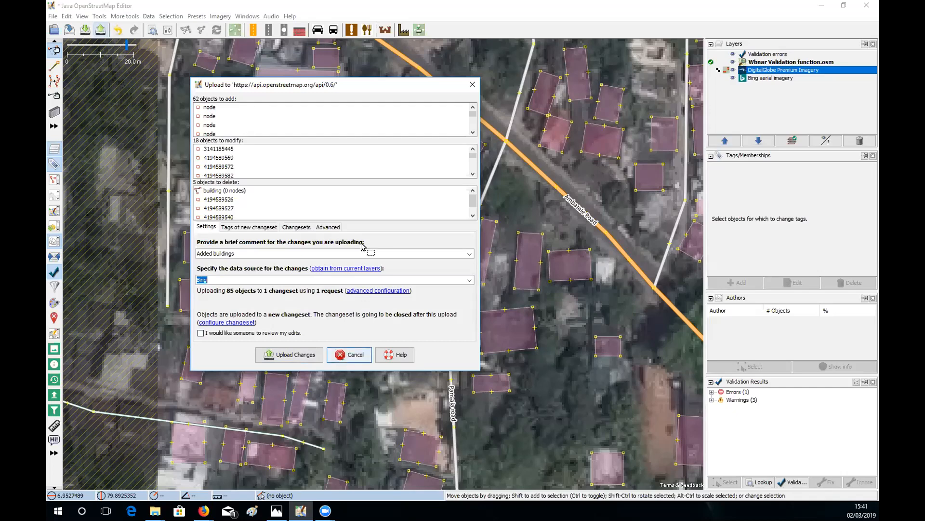
left_click(353, 355)
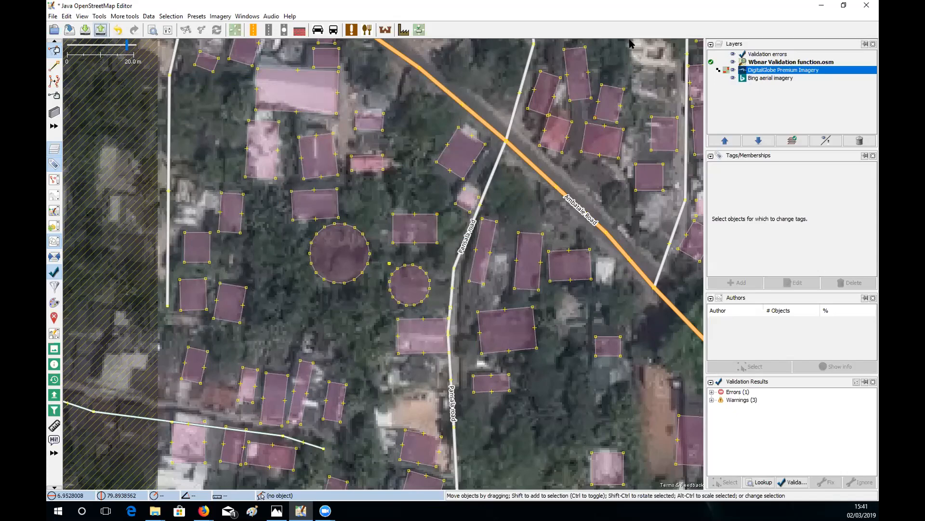
- Minimise JOSM and open project #5182 Guinea Flood Response in the Tasking Manager
left_click(821, 8)
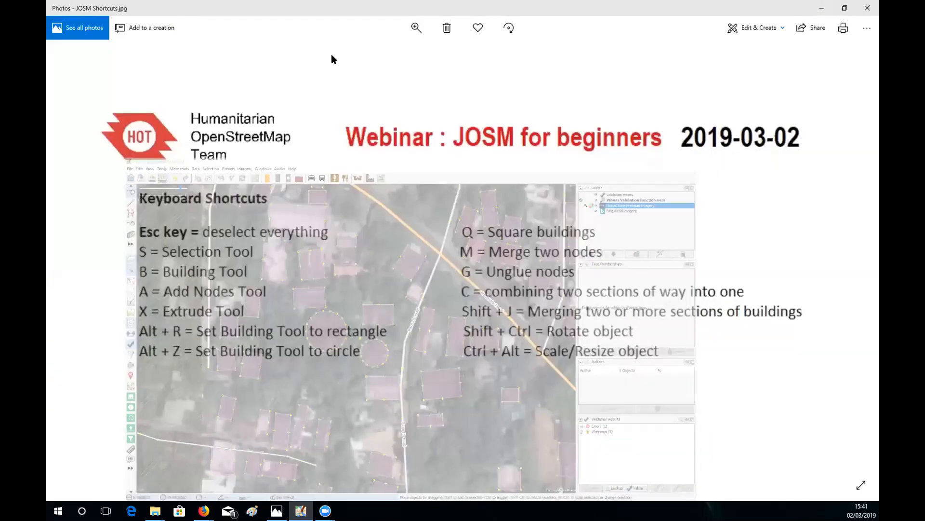
left_click(137, 20)
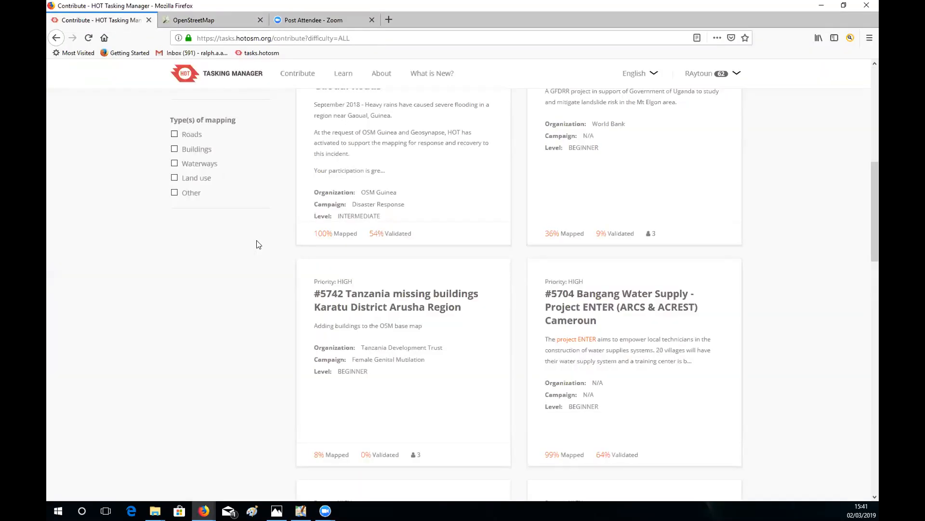
scroll(234, 179, "up", 4)
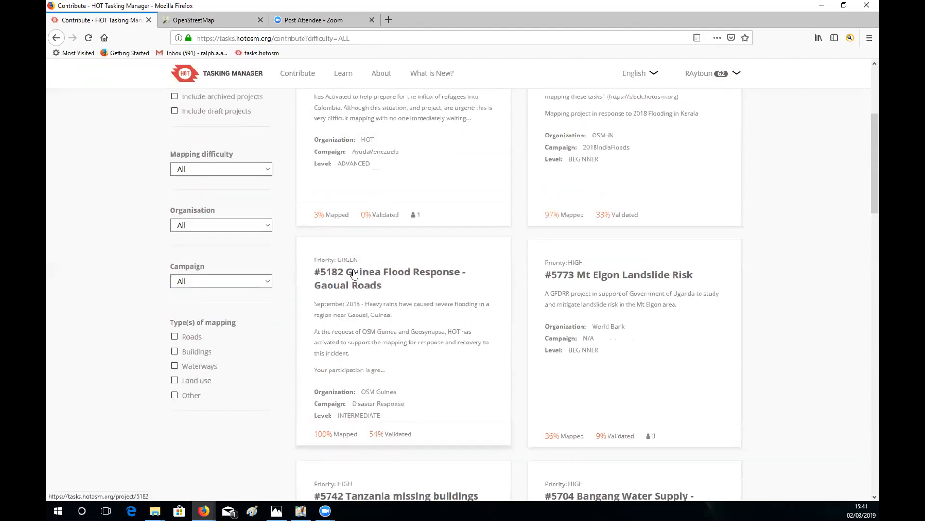
left_click(355, 273)
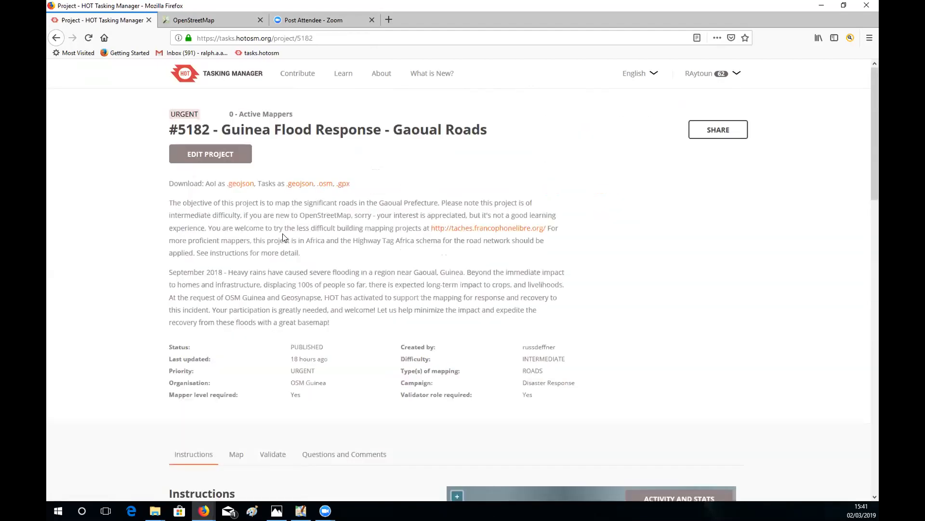
- Show the project's Validate section and pick task 618 on the map
scroll(490, 289, "down", 7)
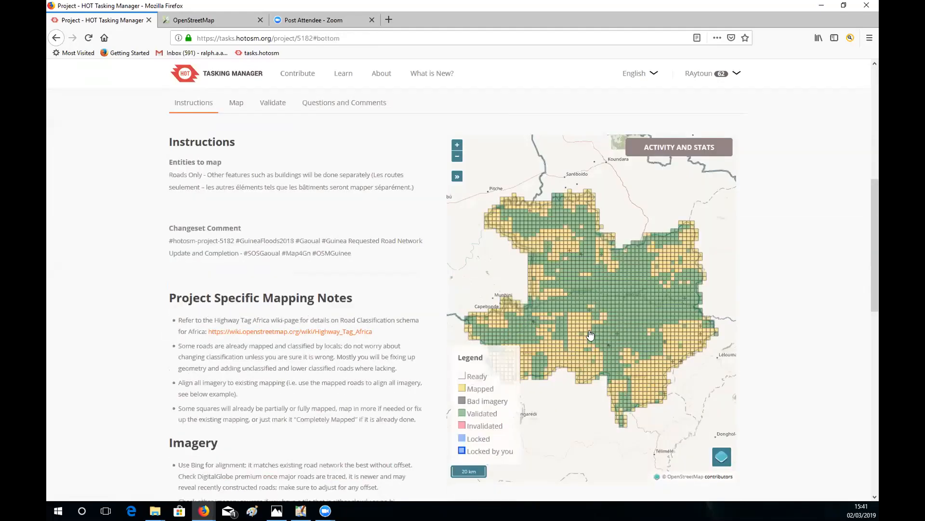
scroll(285, 208, "up", 2)
left_click(275, 189)
scroll(516, 423, "up", 2)
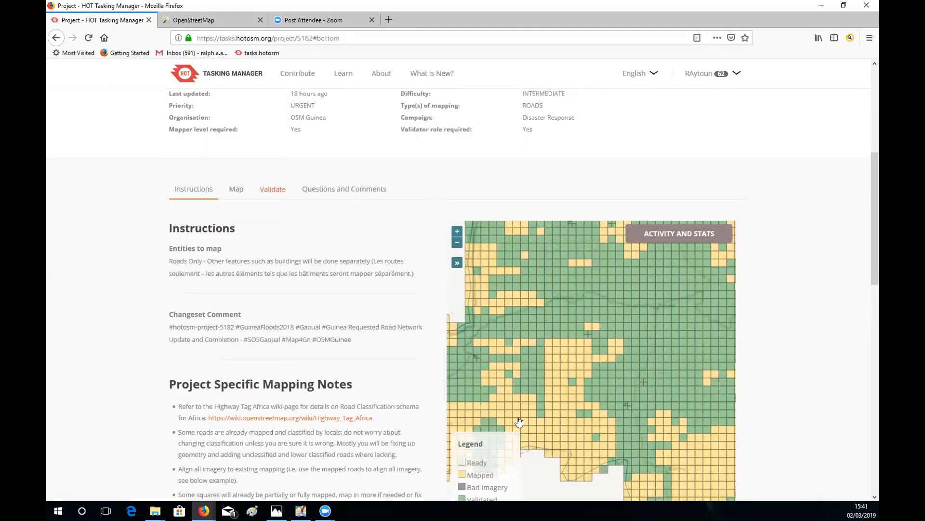
left_click(516, 422)
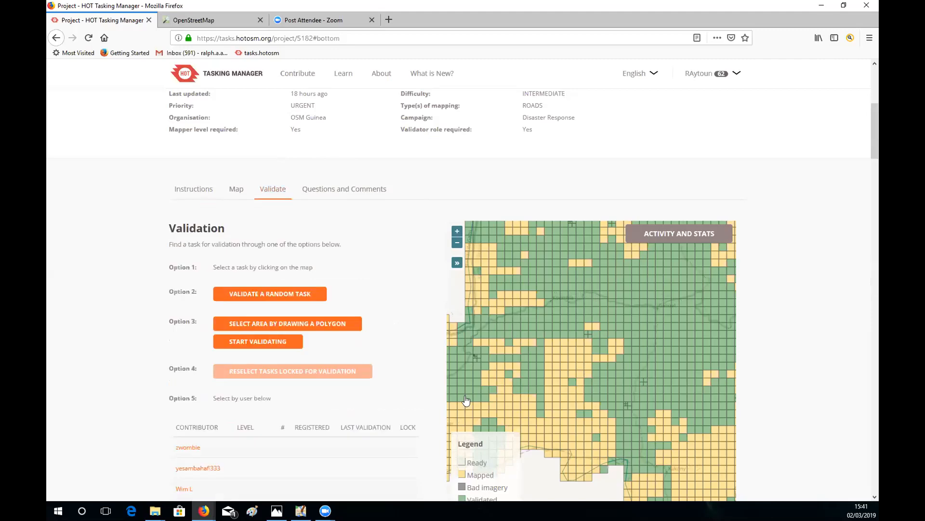
scroll(290, 313, "up", 1)
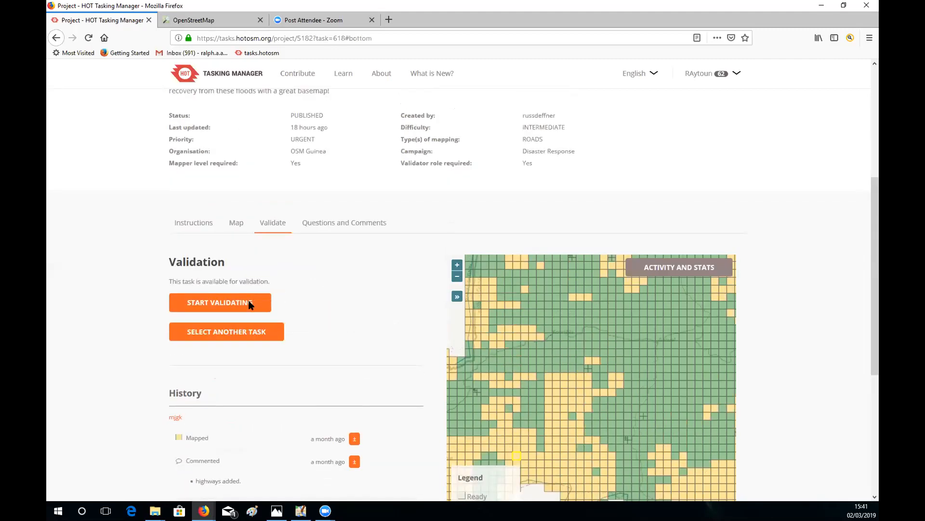
- Start validating task 618, type 'Added buildings and is now complete', then delete it
left_click(245, 304)
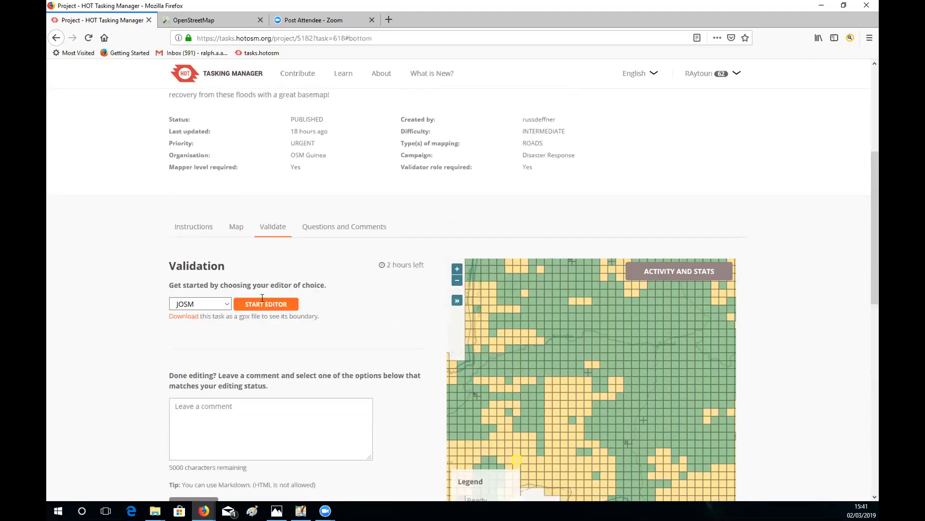
scroll(270, 308, "down", 3)
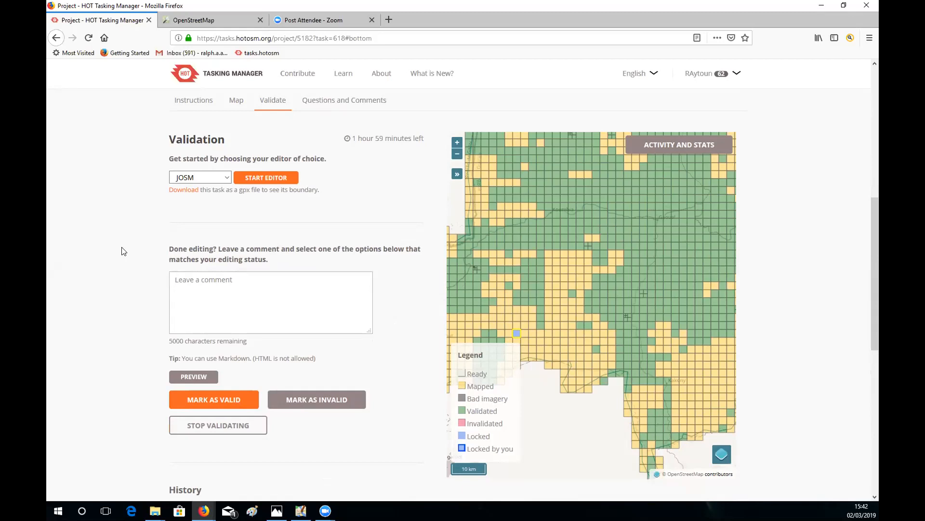
type("Added buildings an")
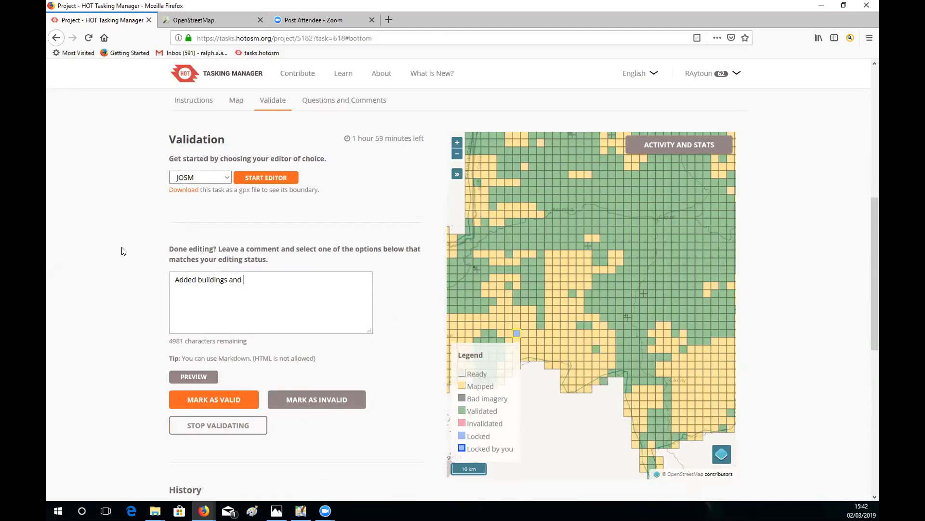
type("d is now complete")
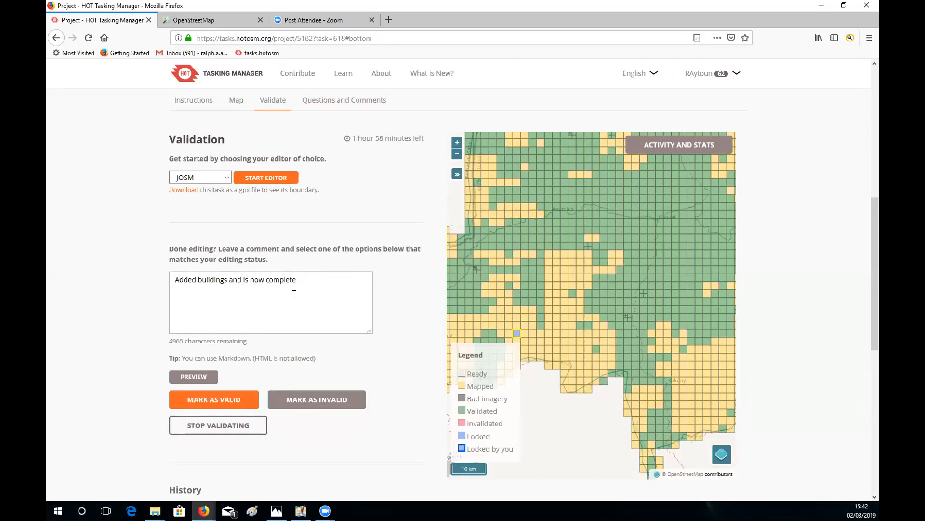
left_click_drag(302, 284, 172, 278)
key("BackSpace")
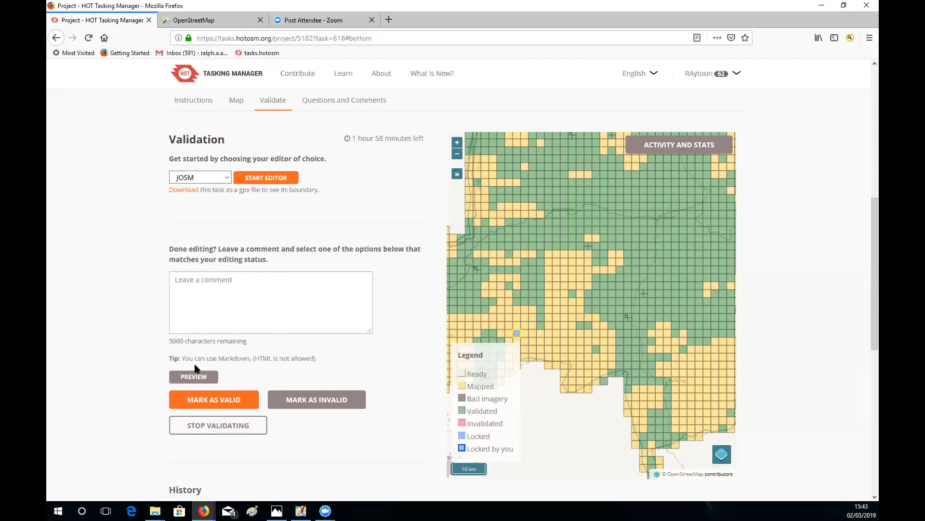
- Stop validating to release task 618 back to the project
left_click(222, 426)
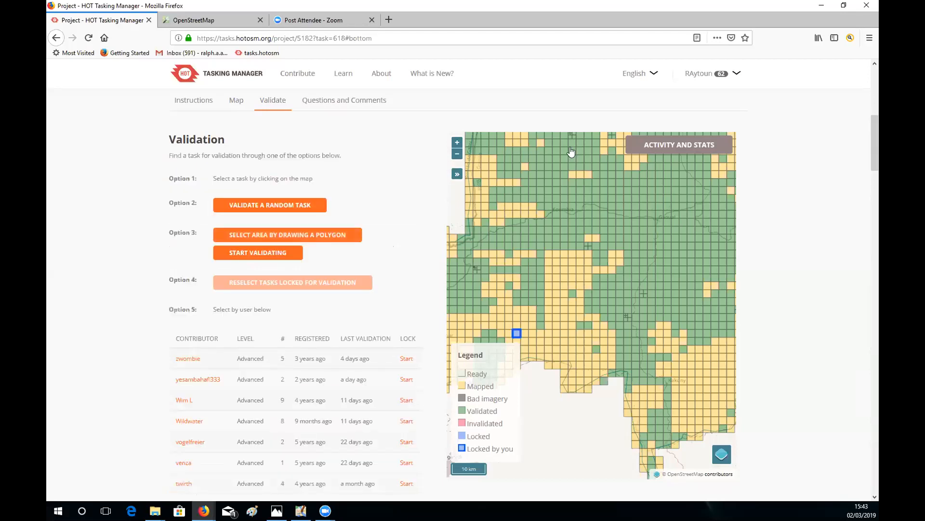
scroll(634, 249, "down", 2)
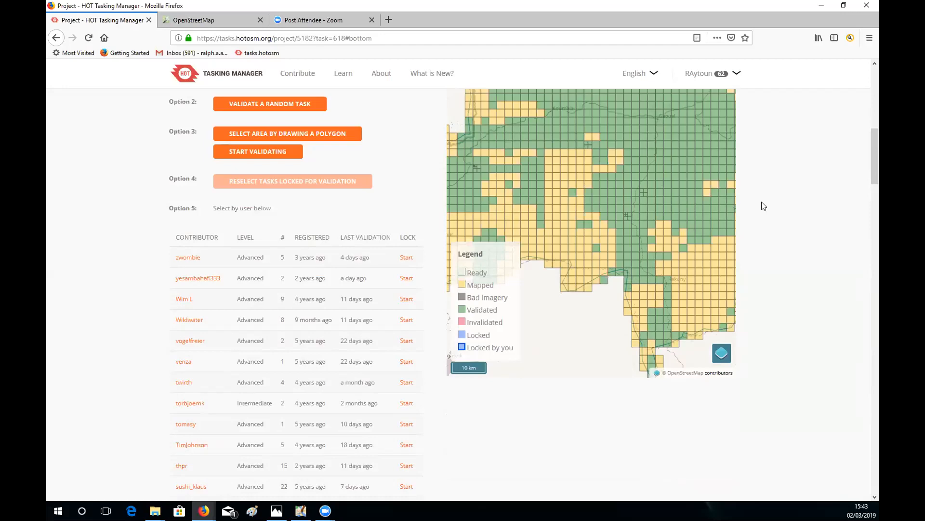
scroll(763, 206, "up", 4)
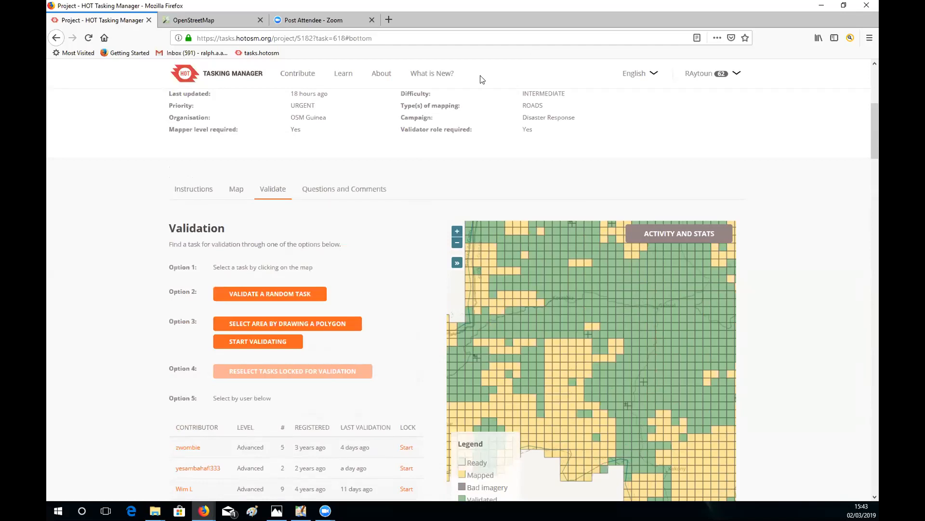
scroll(497, 92, "up", 2)
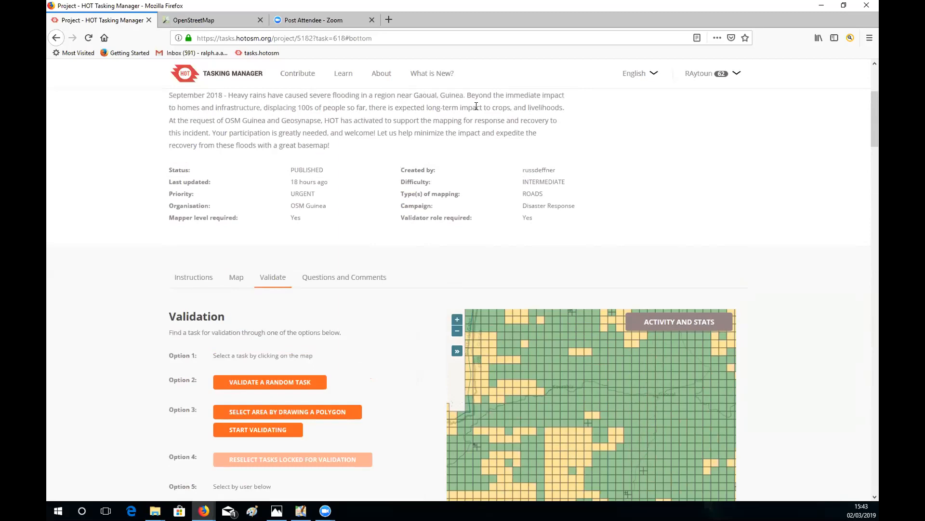